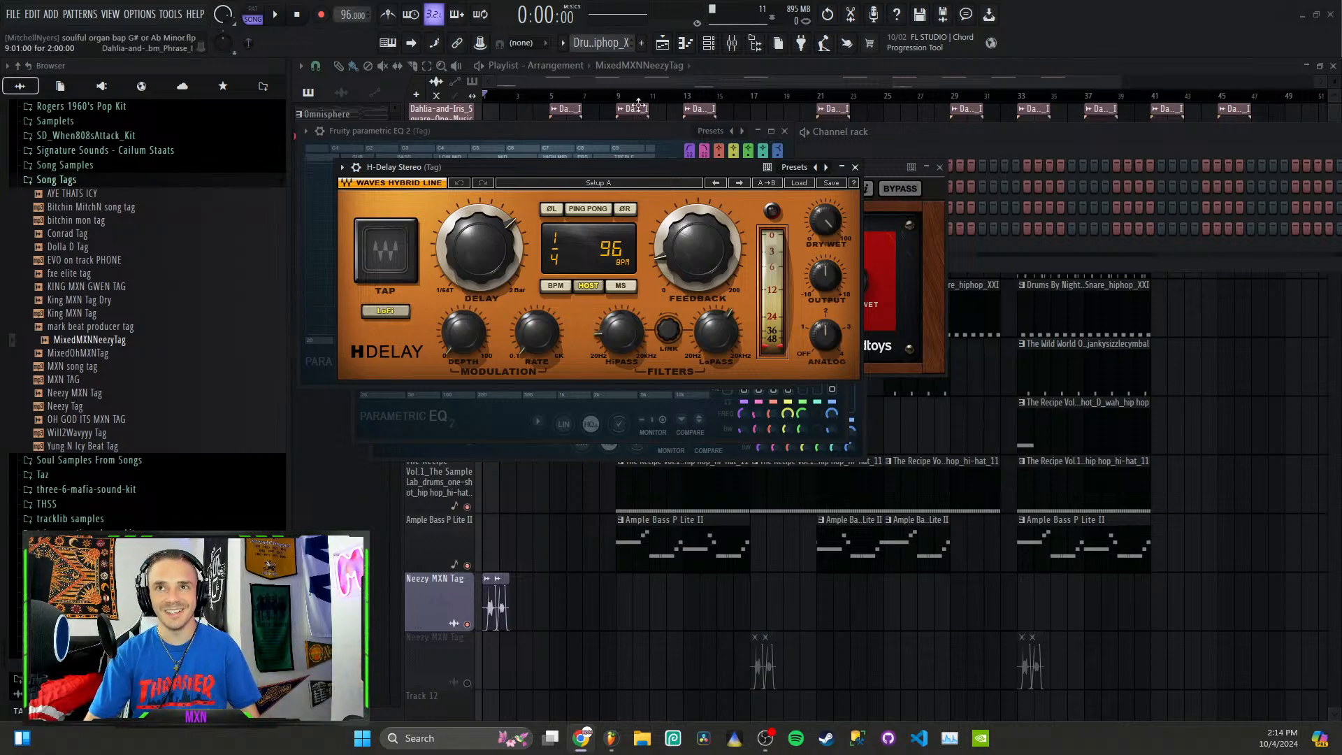
Step: Bring the playlist to the front and look over all tracks of the beat's arrangement
click(611, 79)
scroll(590, 133, up, 1)
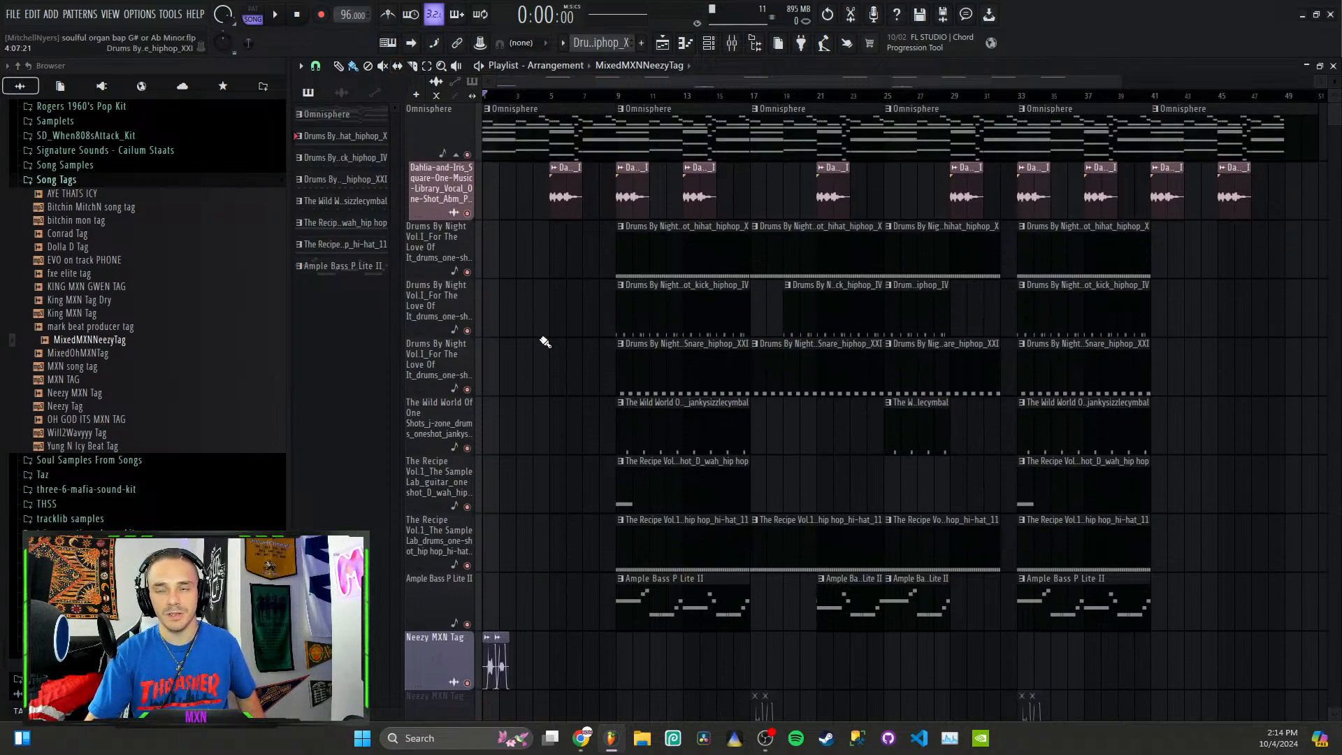
scroll(544, 342, down, 2)
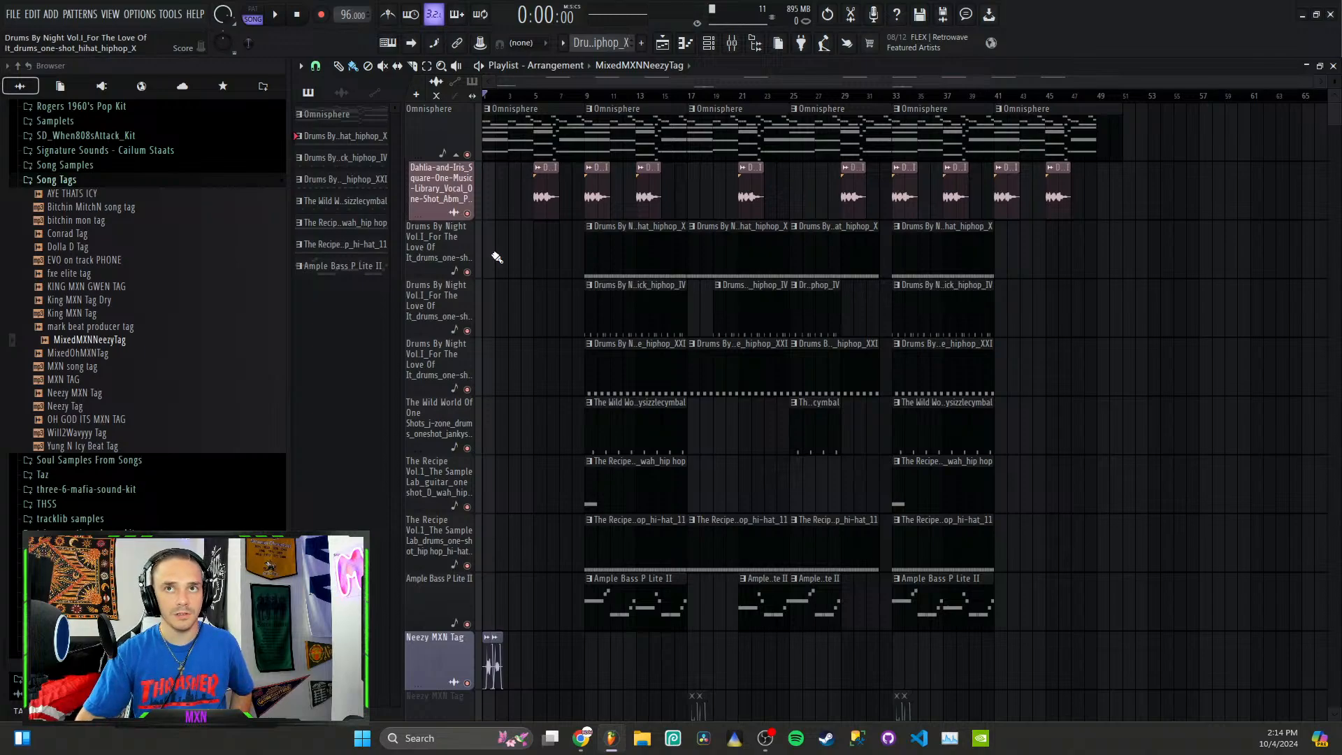
scroll(556, 569, down, 2)
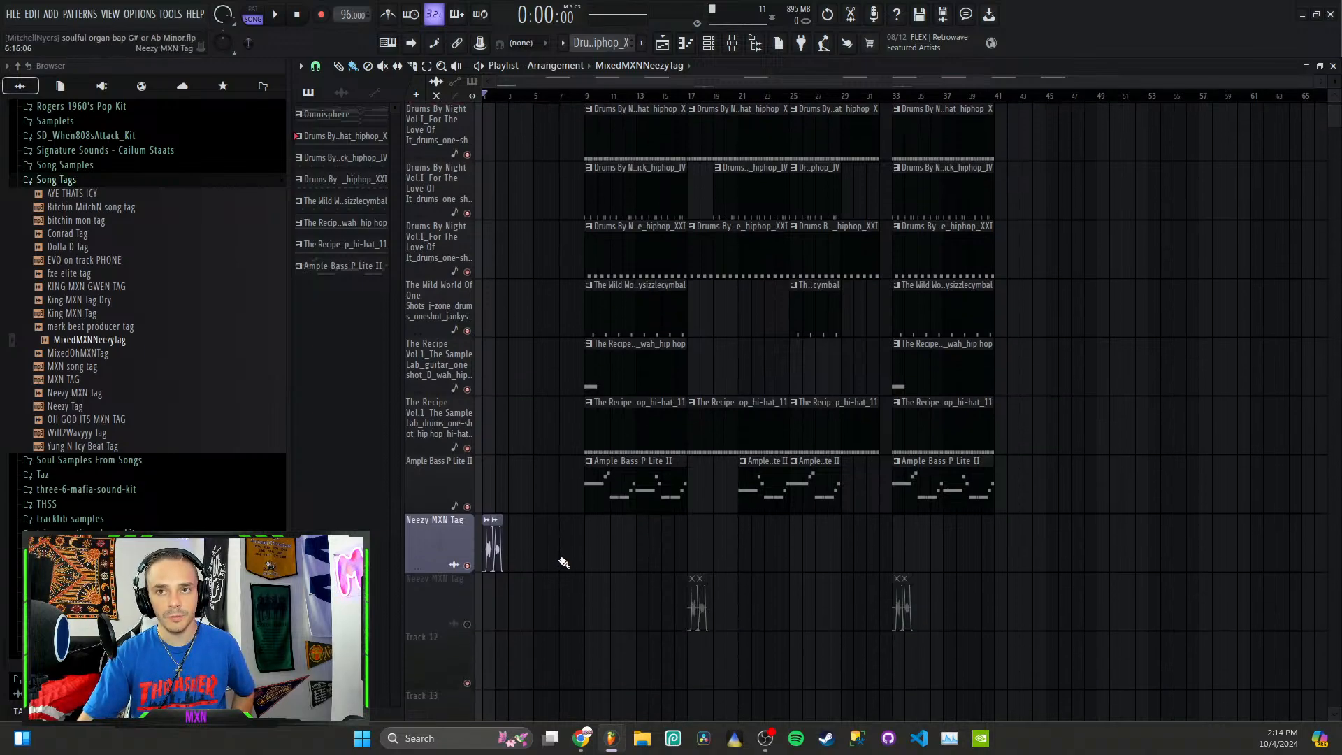
scroll(565, 561, down, 3)
scroll(450, 434, up, 4)
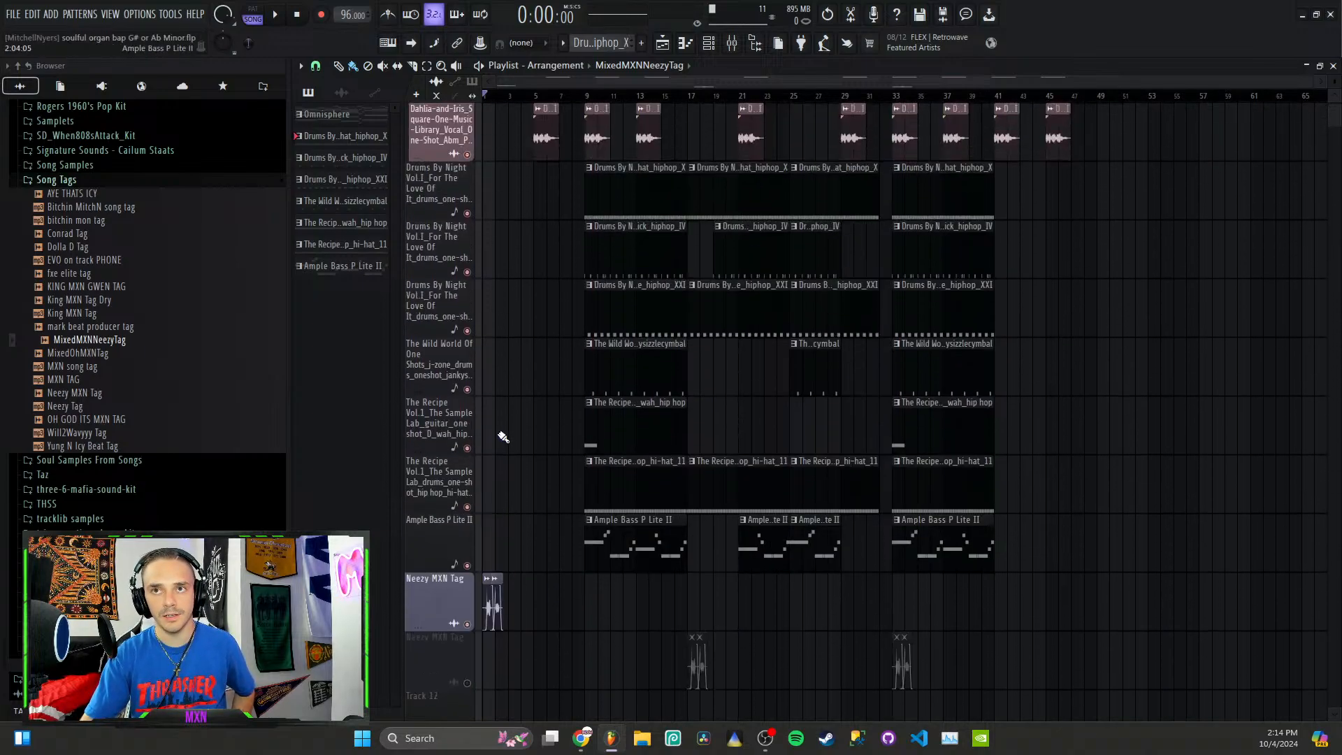
scroll(503, 437, up, 1)
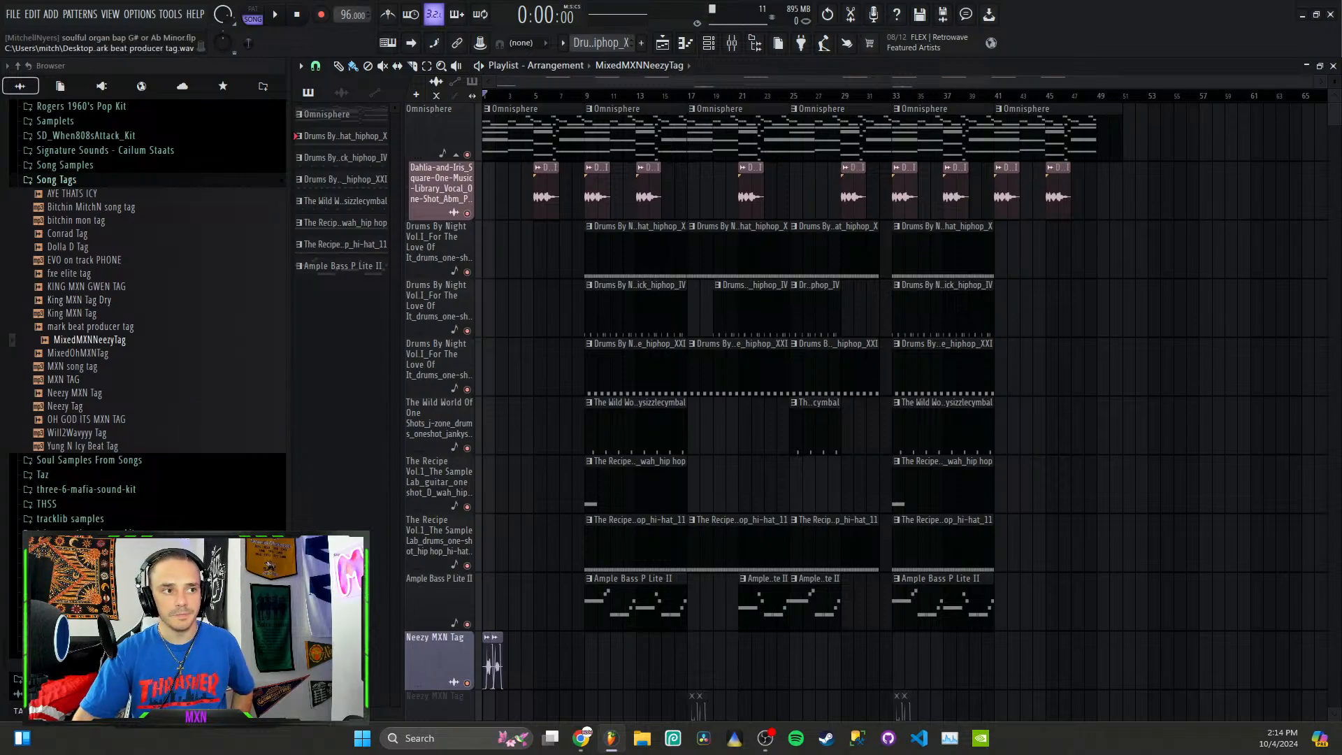
key(alt+Tab)
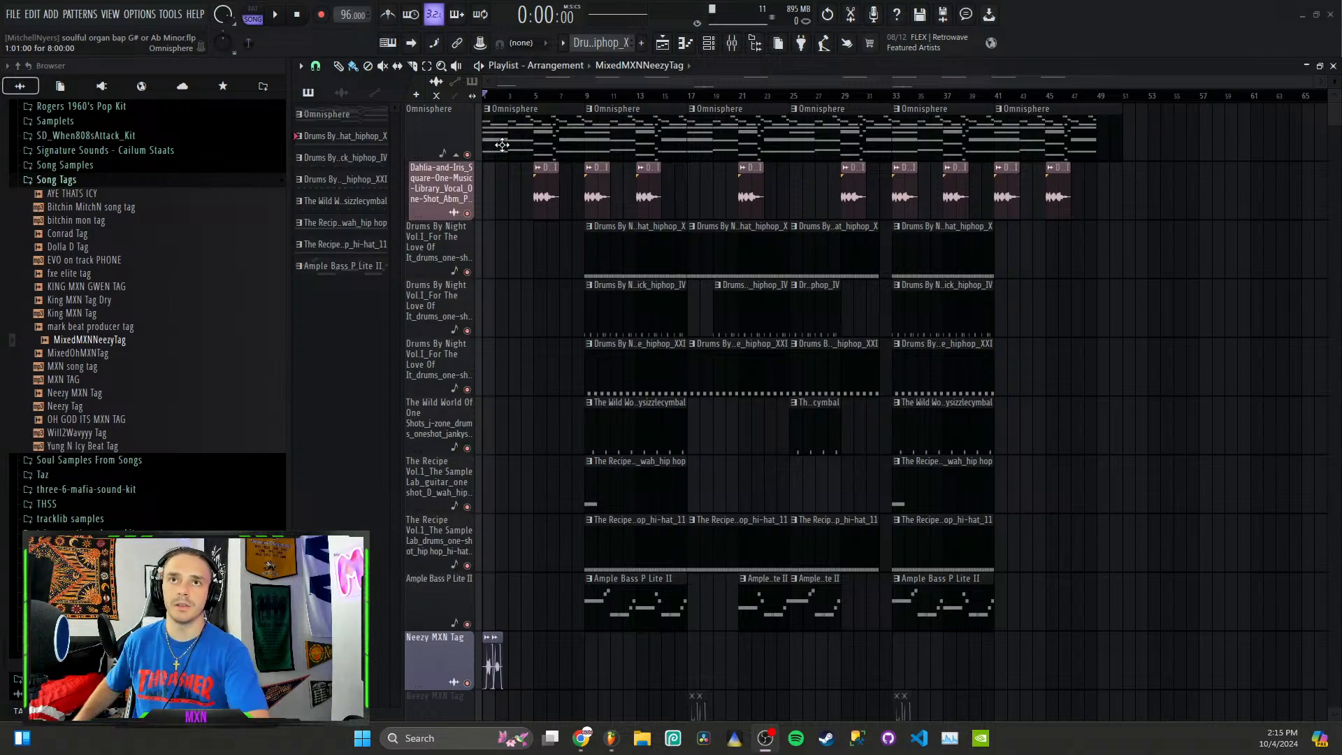
Step: Show the audio clips in the playlist's picker, play the arrangement from bar 9, and stop playback
click(341, 92)
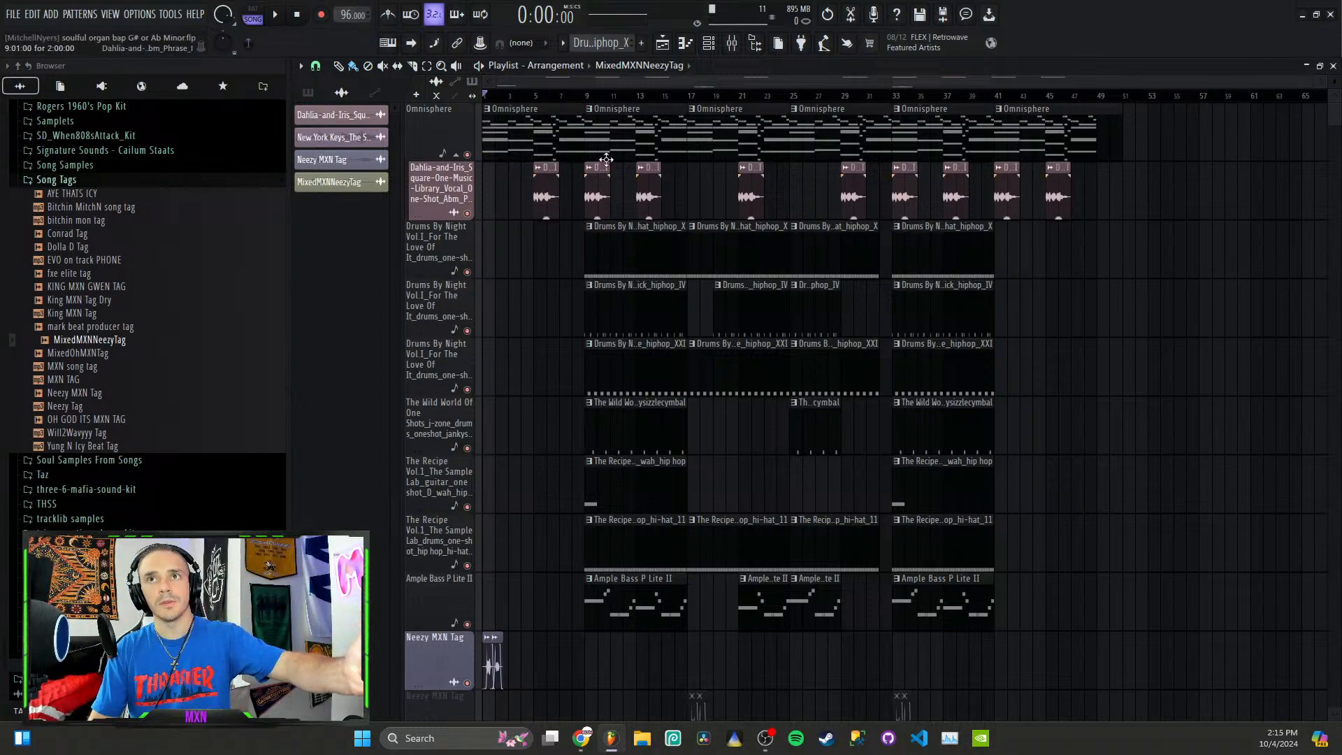
click(588, 97)
key(space)
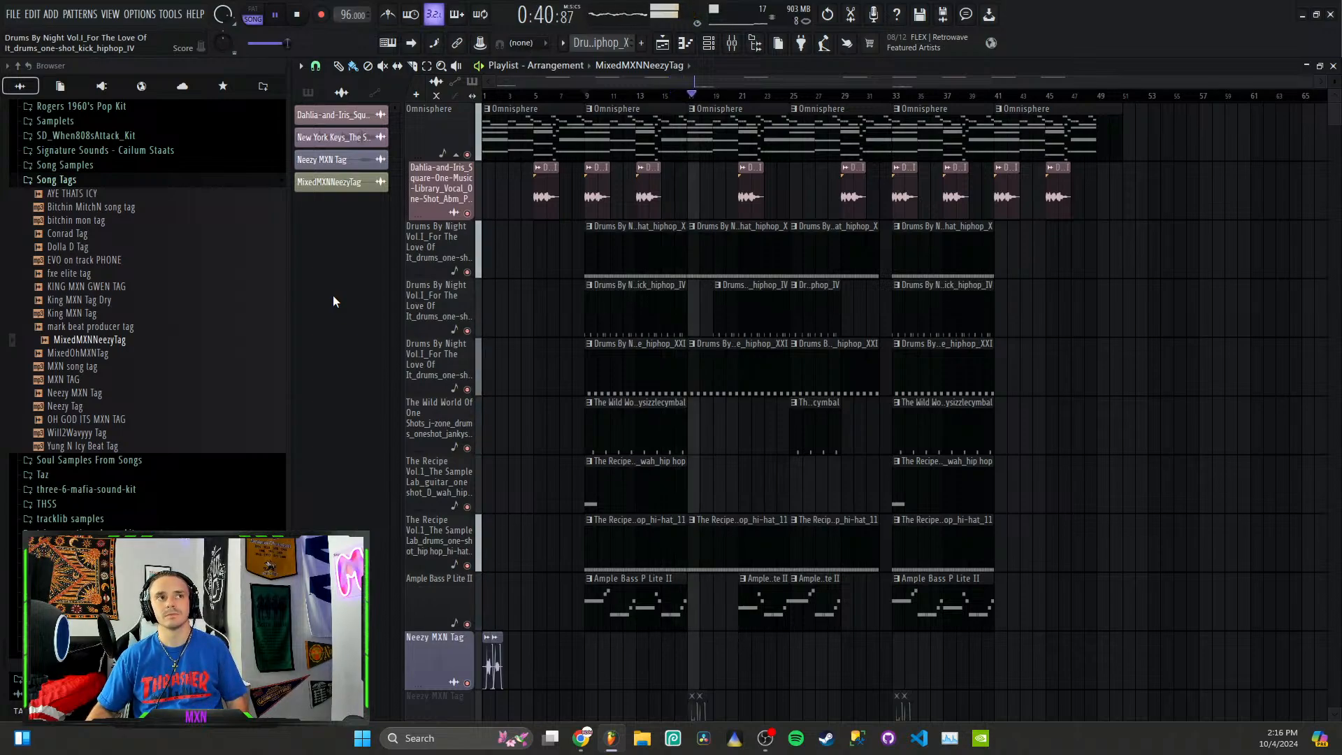
key(space)
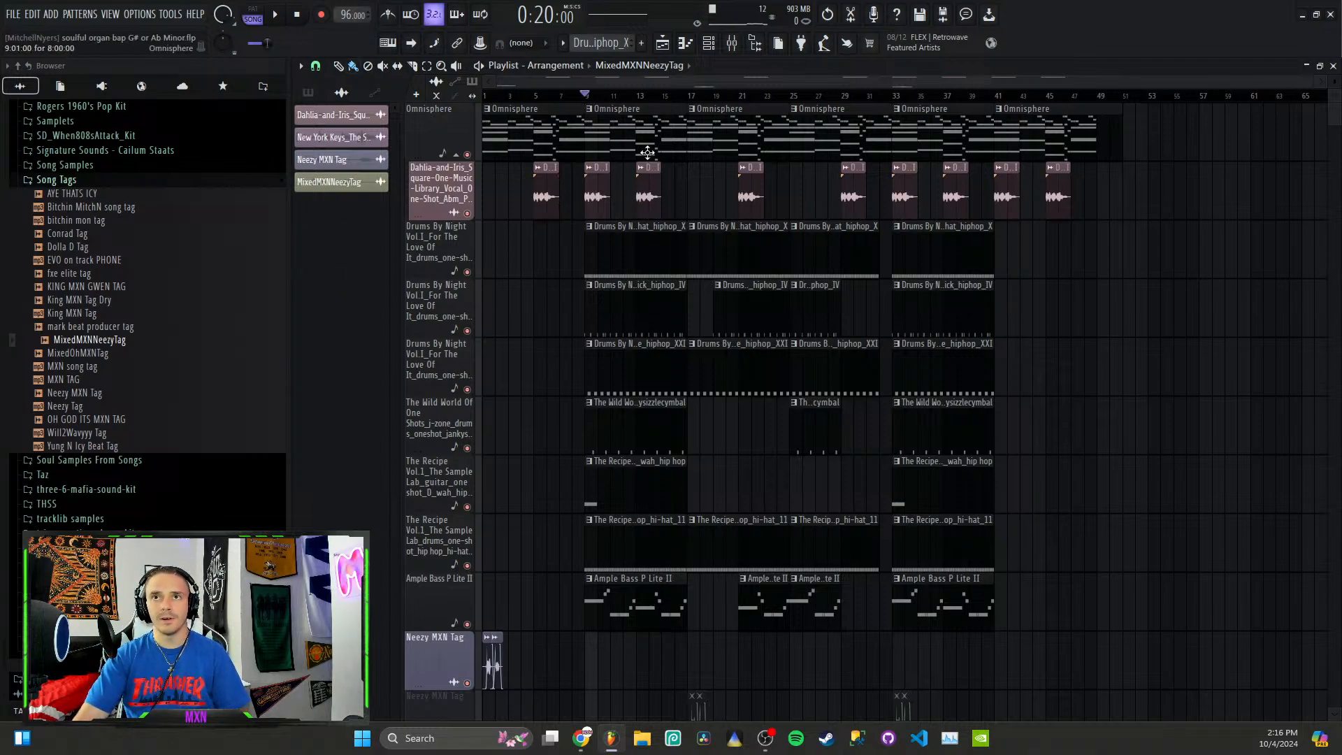
Step: Show all channels in the channel rack and open the Omnisphere instrument, moving its window fully into view
click(708, 42)
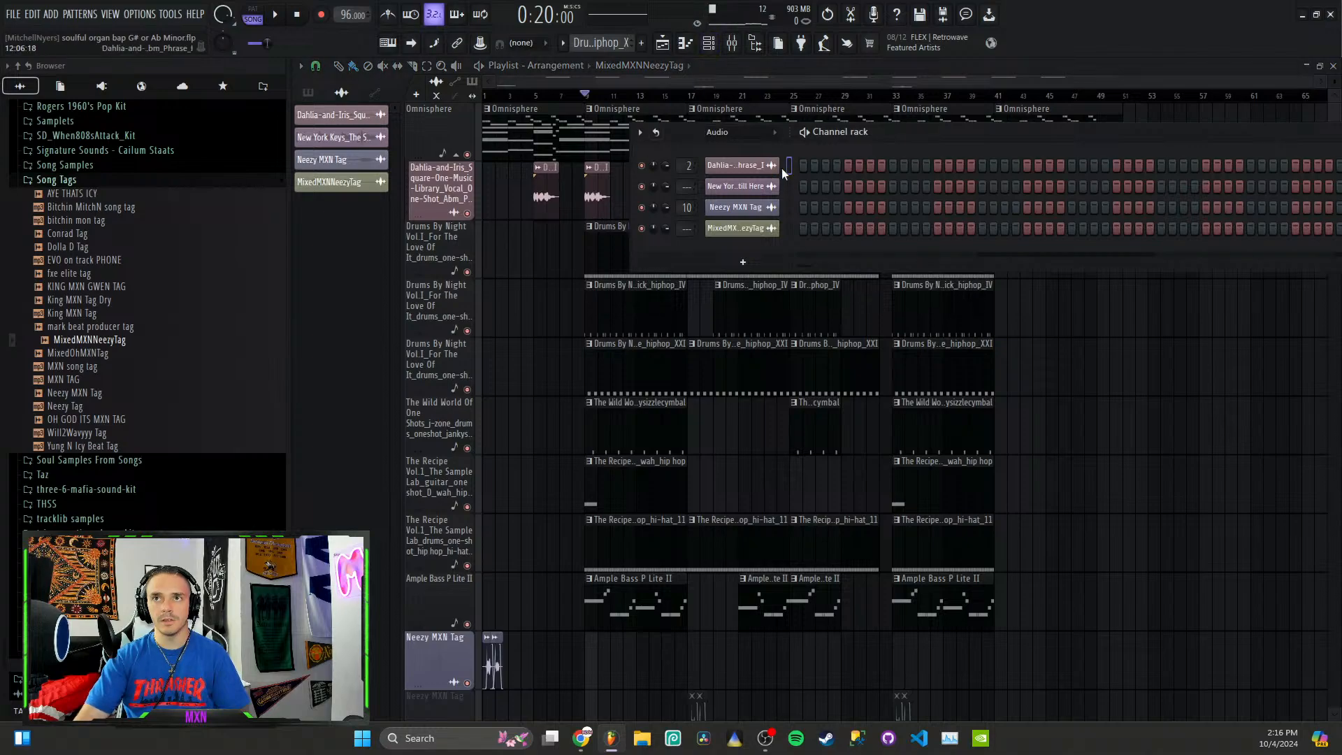
click(738, 134)
click(724, 149)
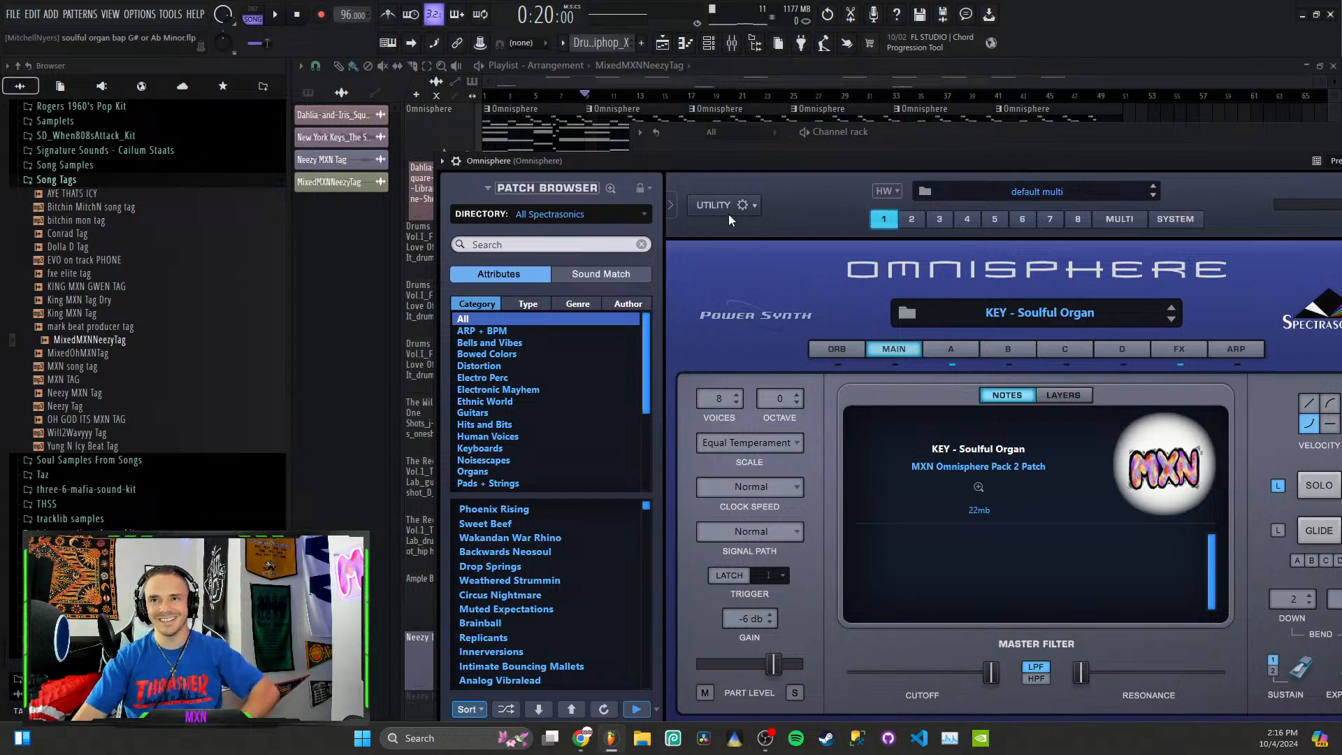
drag(946, 160, 835, 119)
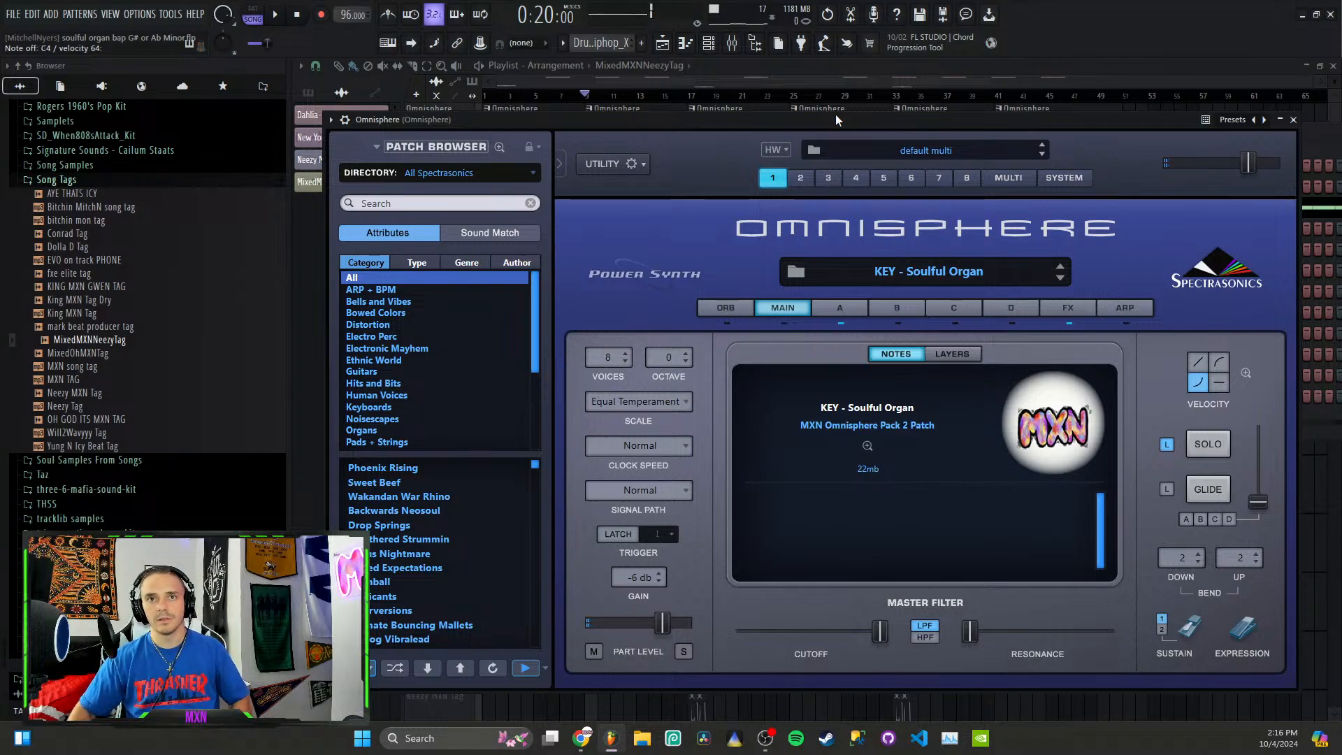
Step: Examine layer A and the FX rack of the KEY - Soulful Organ patch, then close Omnisphere and return to the playlist
click(826, 307)
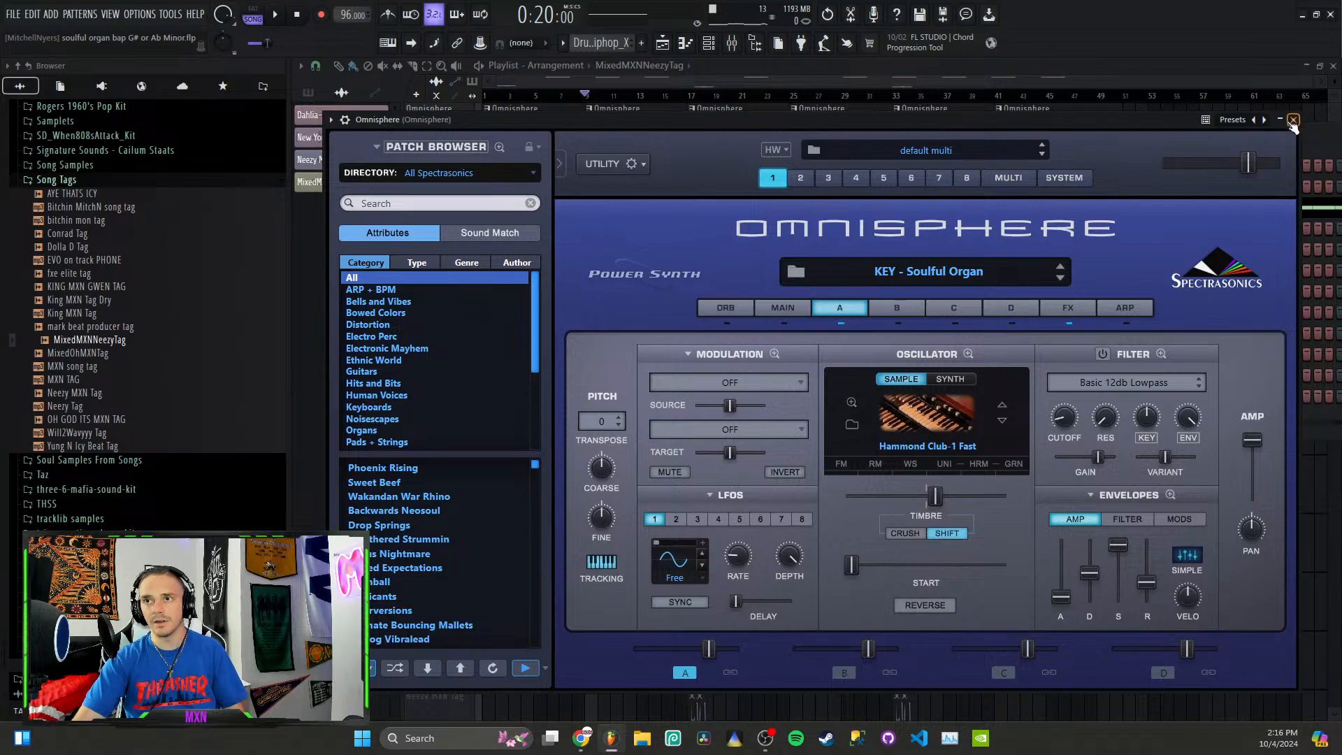
click(1067, 309)
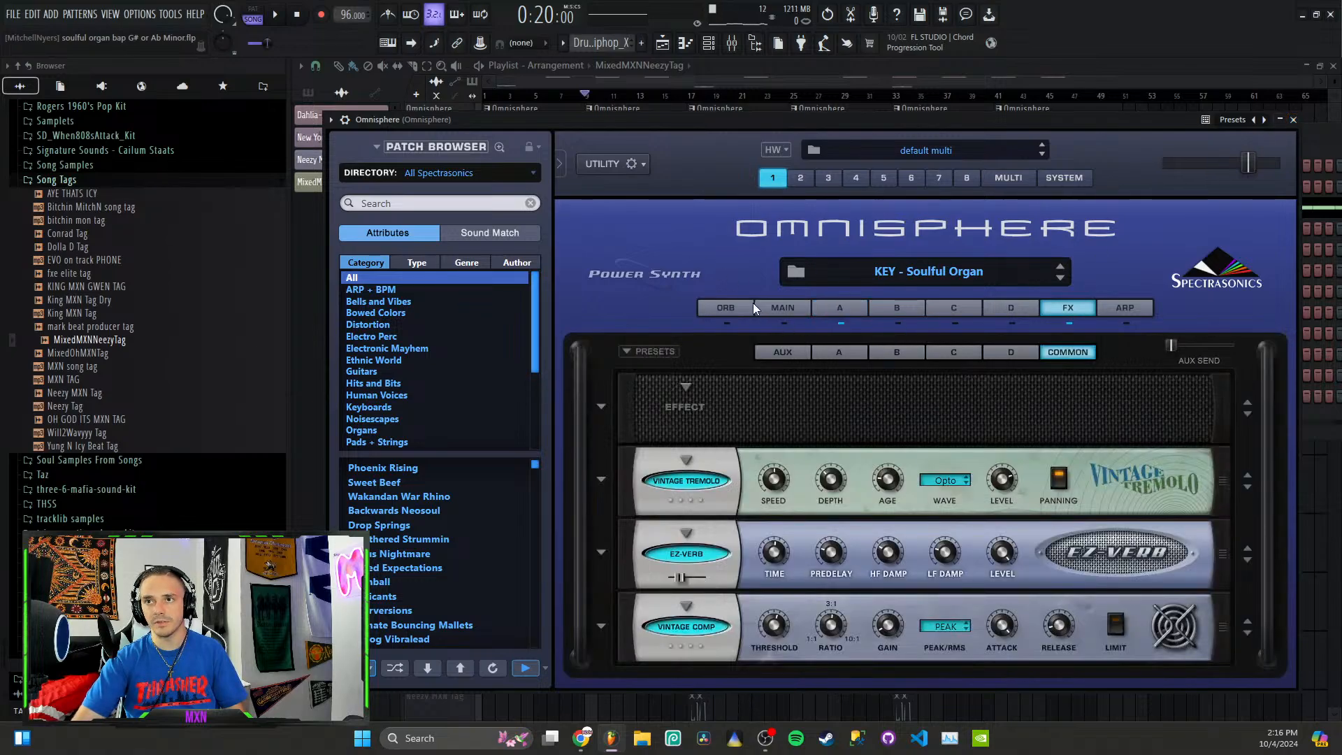
click(782, 307)
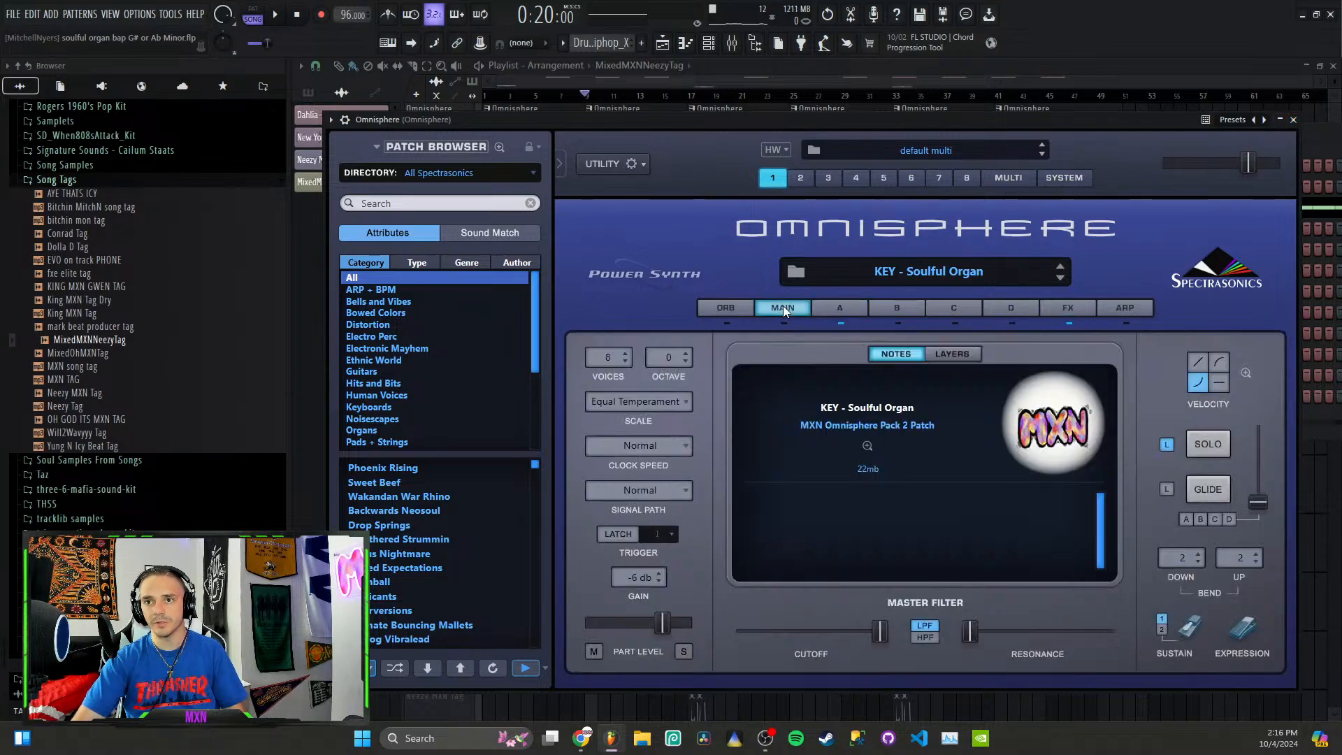
click(1293, 120)
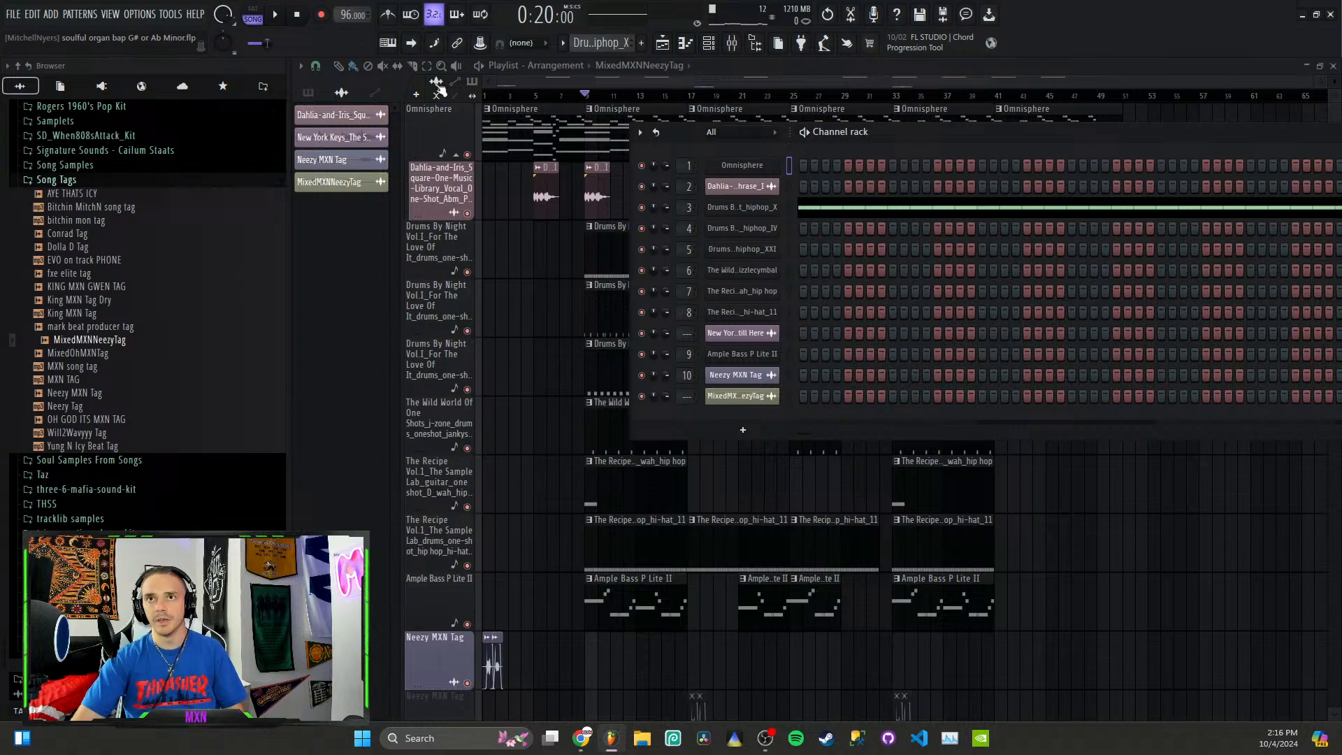
click(642, 84)
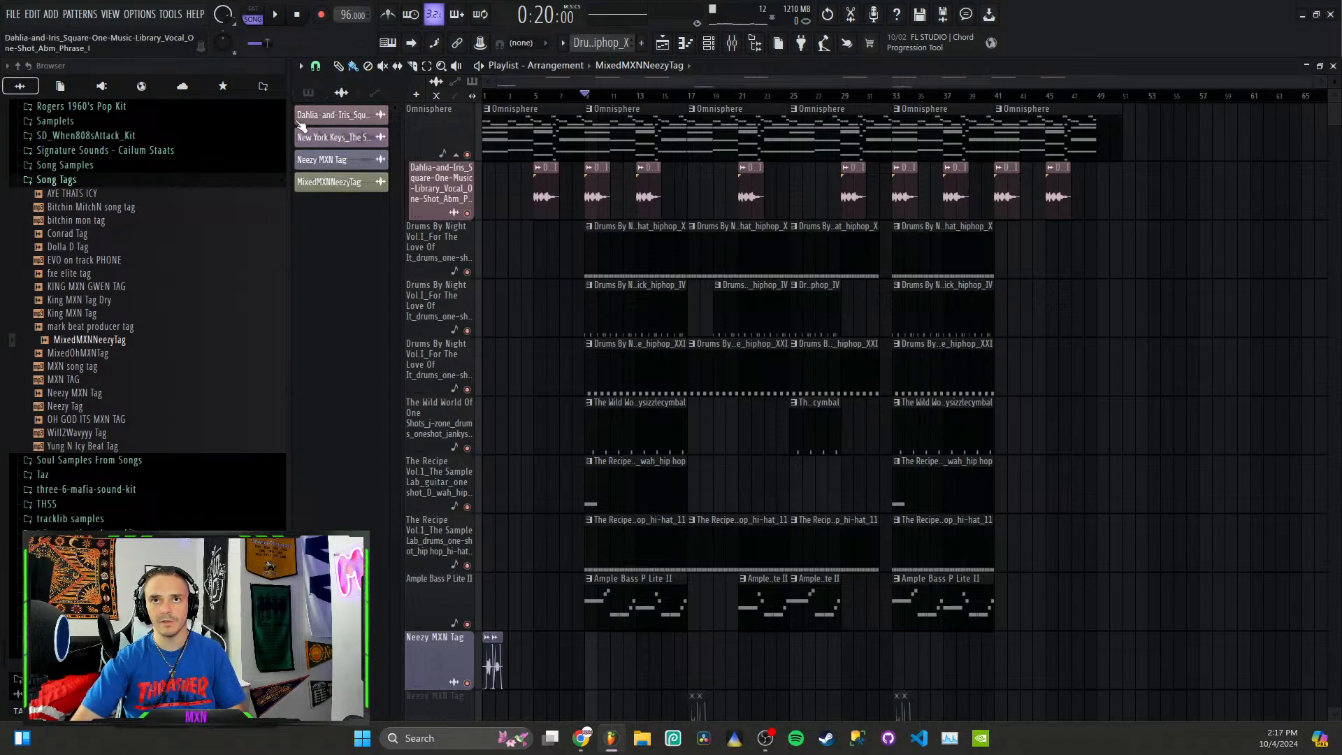
Step: Locate the Dahlia-and-Iris vocal phrase's sample in the browser from its channel settings and examine its sample pack folders
click(339, 116)
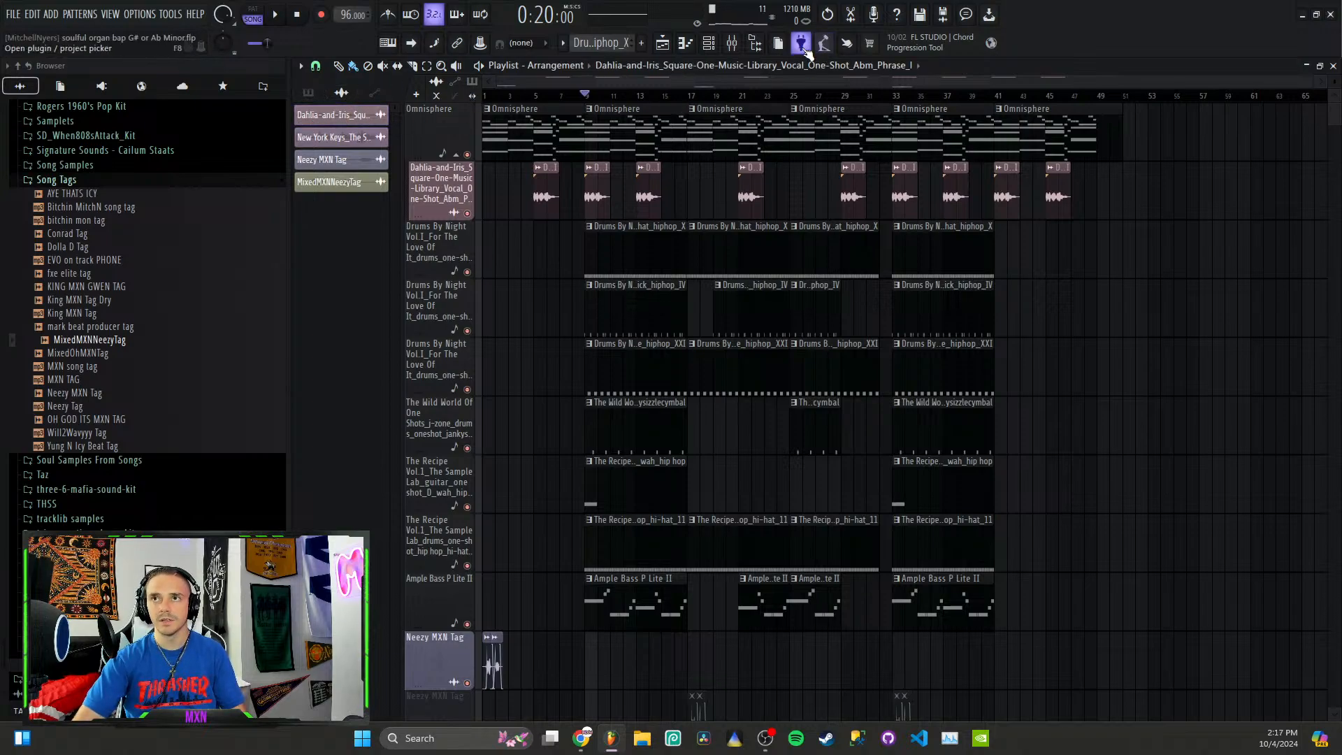
click(708, 42)
click(768, 186)
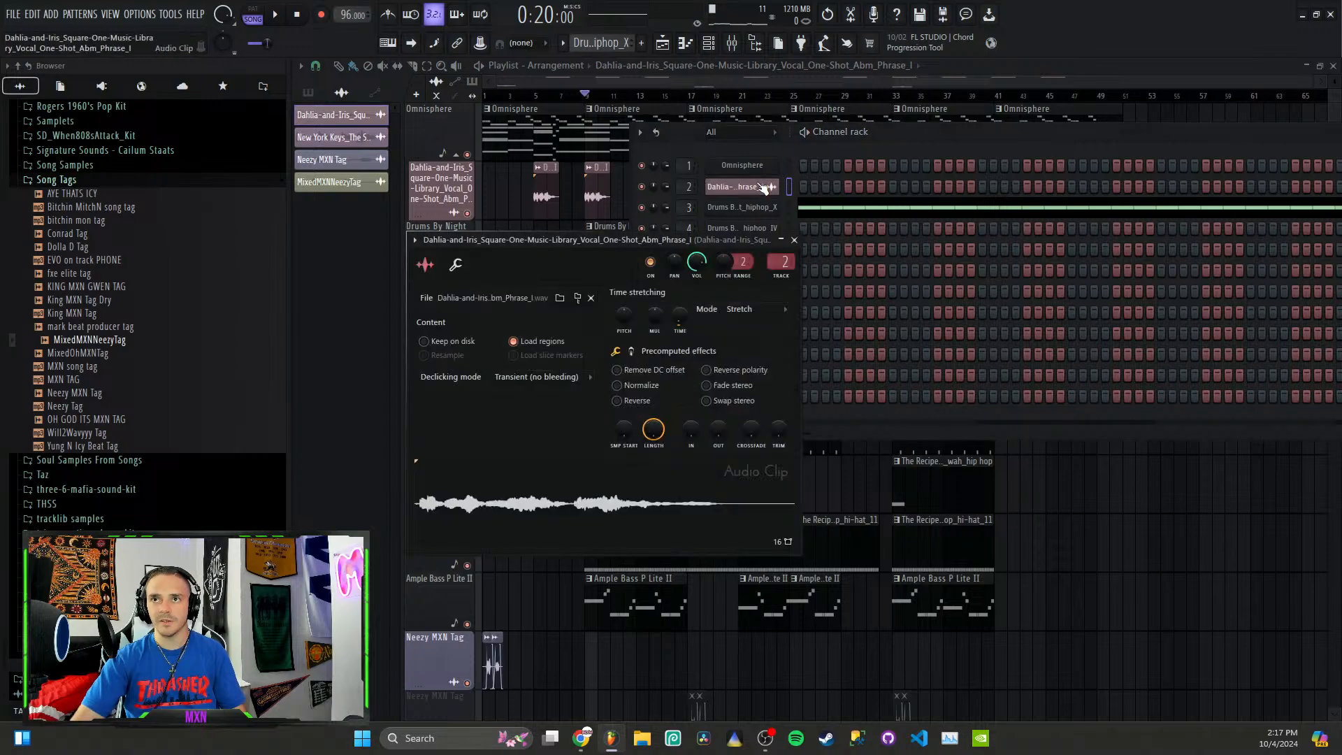
click(578, 300)
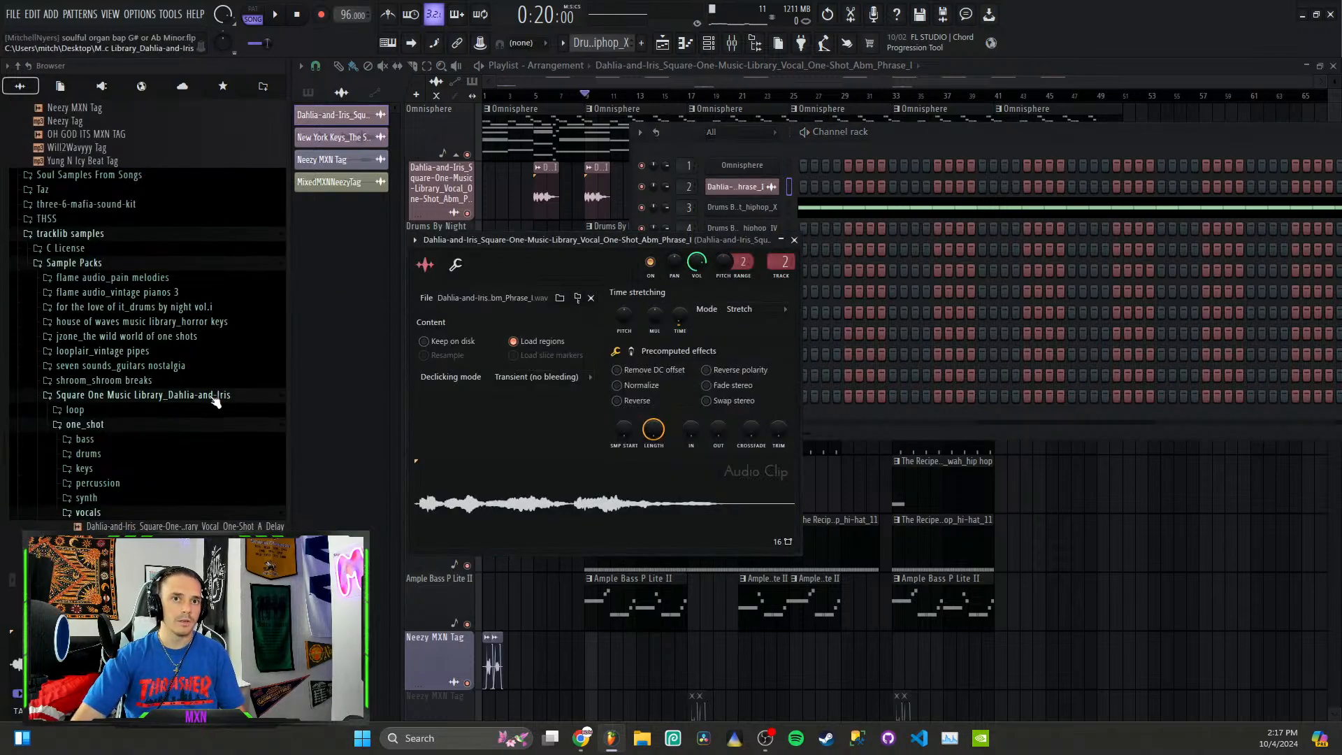
scroll(138, 396, down, 1)
scroll(147, 377, down, 4)
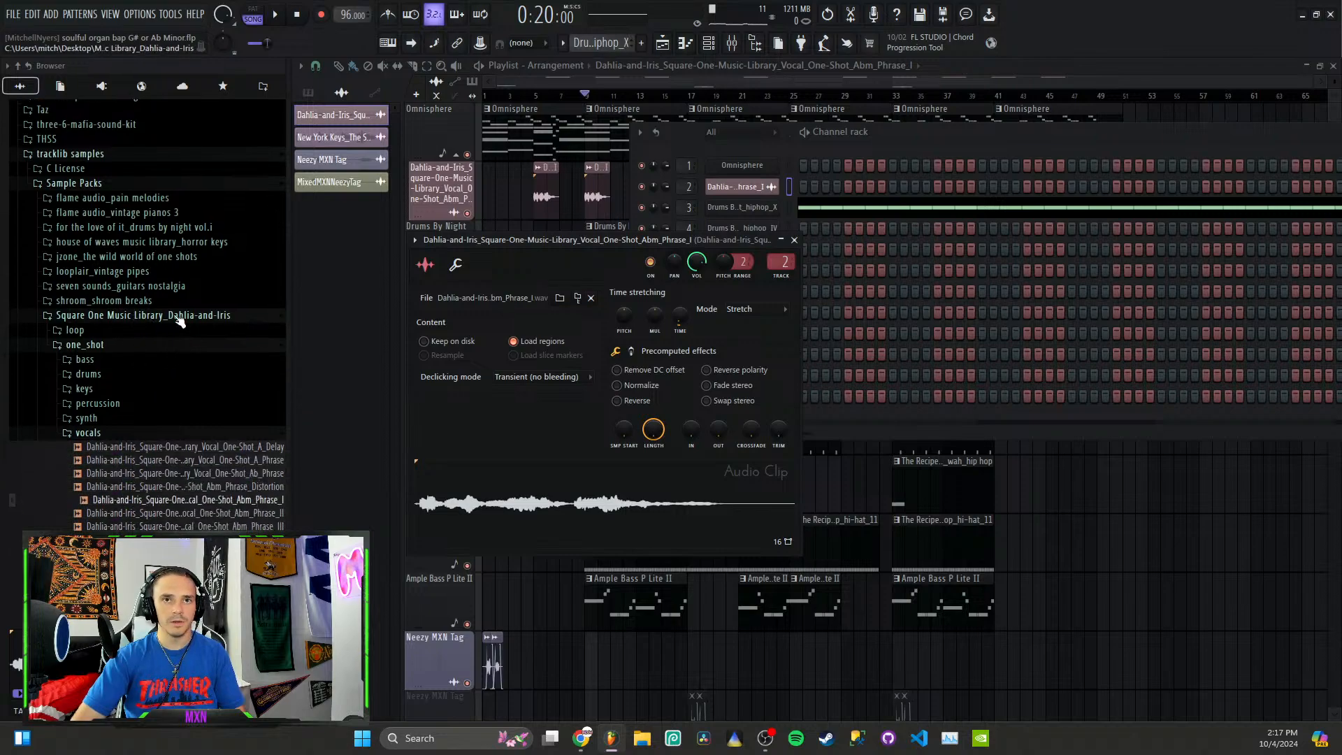
scroll(206, 202, up, 3)
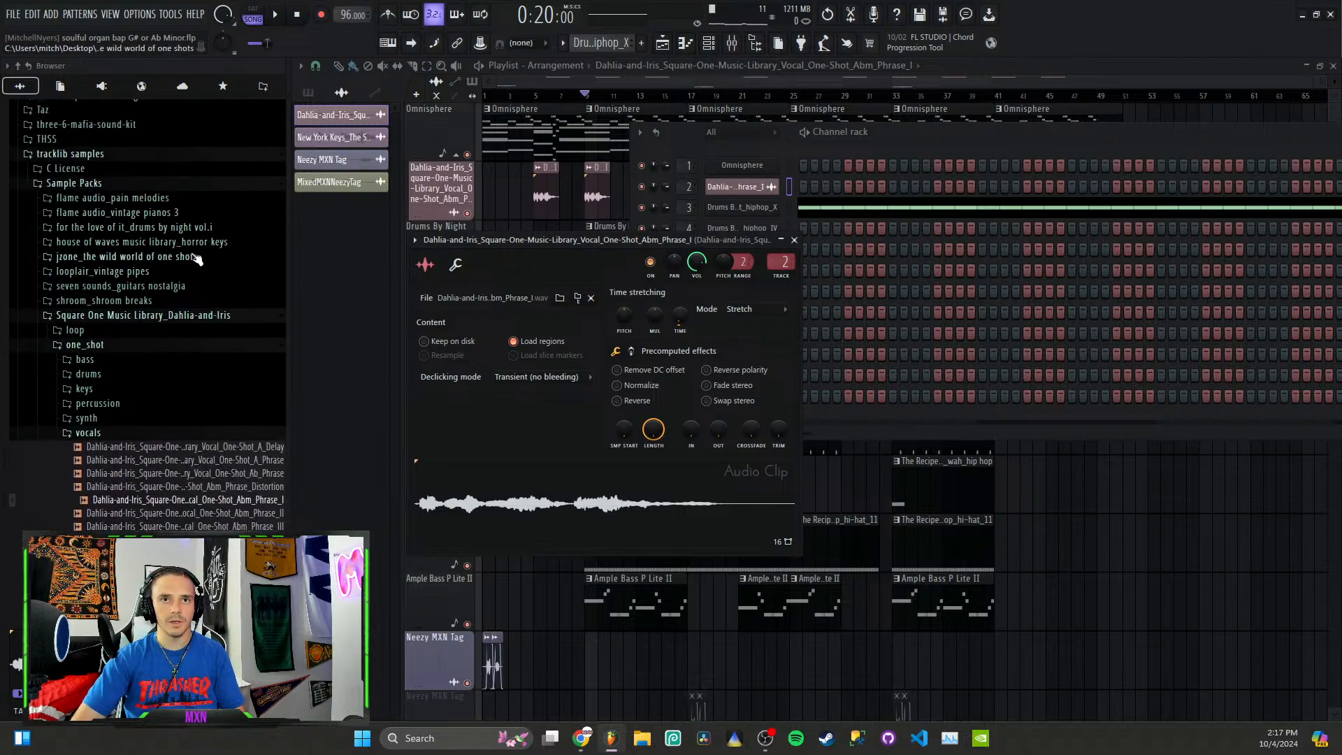
scroll(237, 433, down, 4)
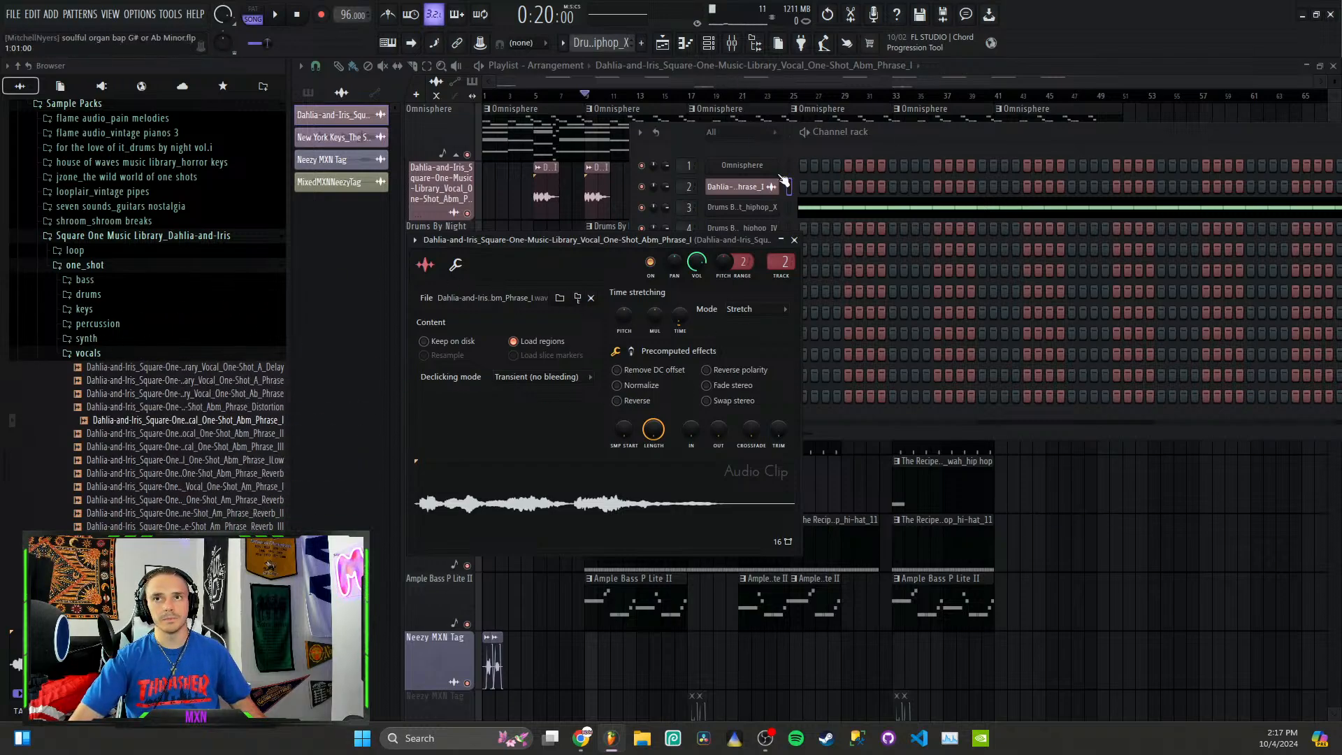
click(795, 240)
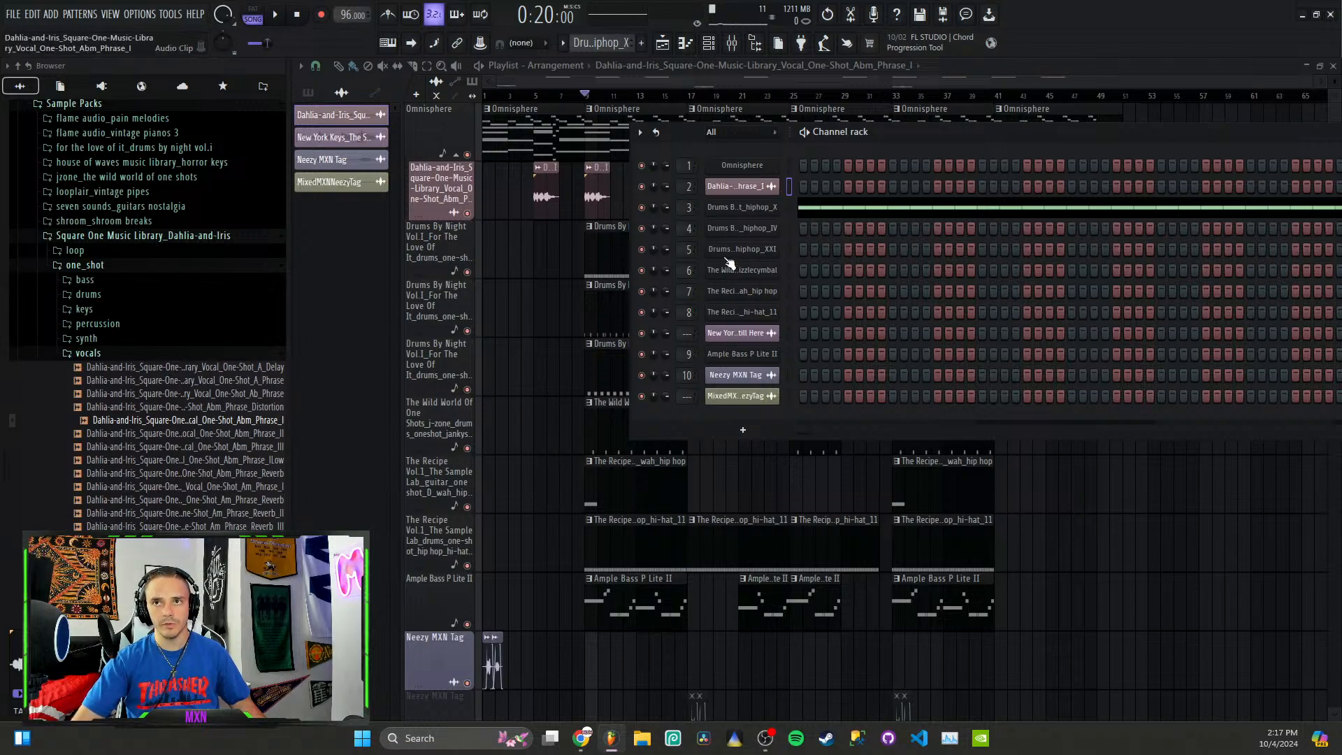
Step: Locate the hihat_hiphop_X channel's sample in the browser, then close its channel settings
click(760, 212)
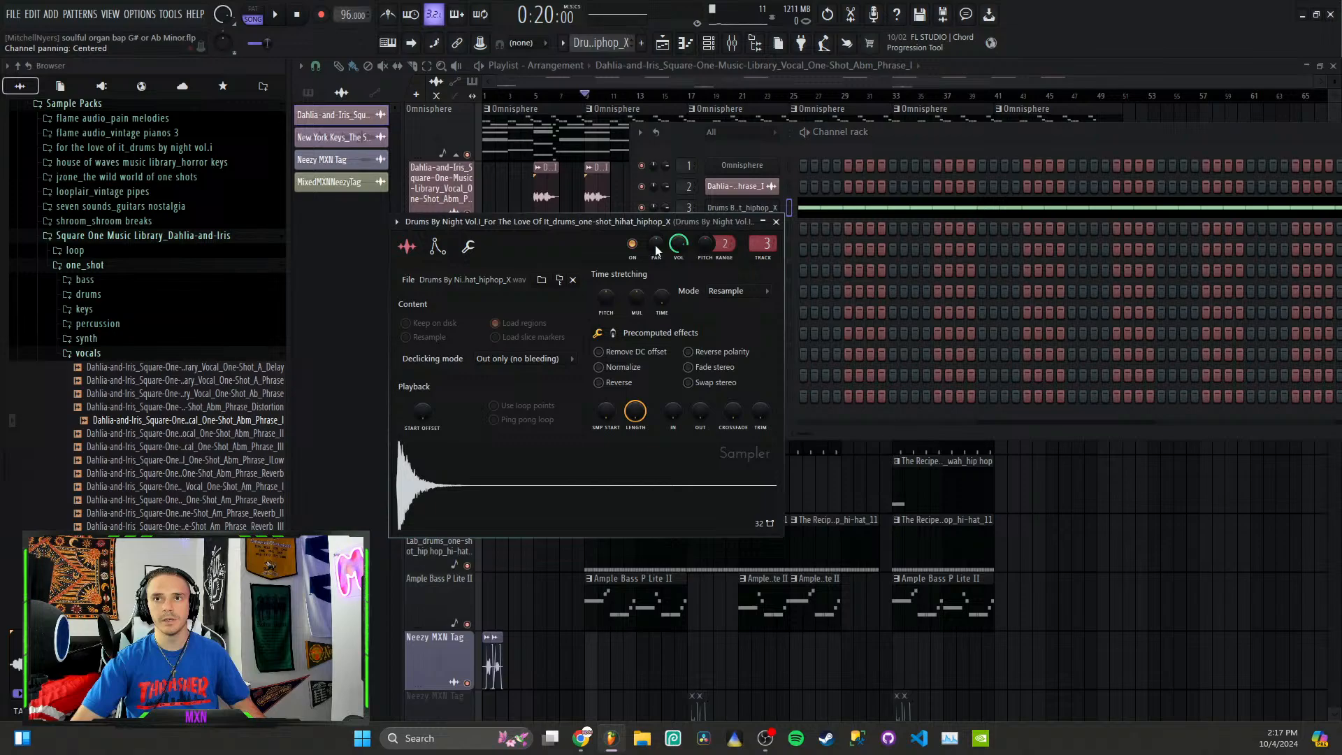
click(561, 280)
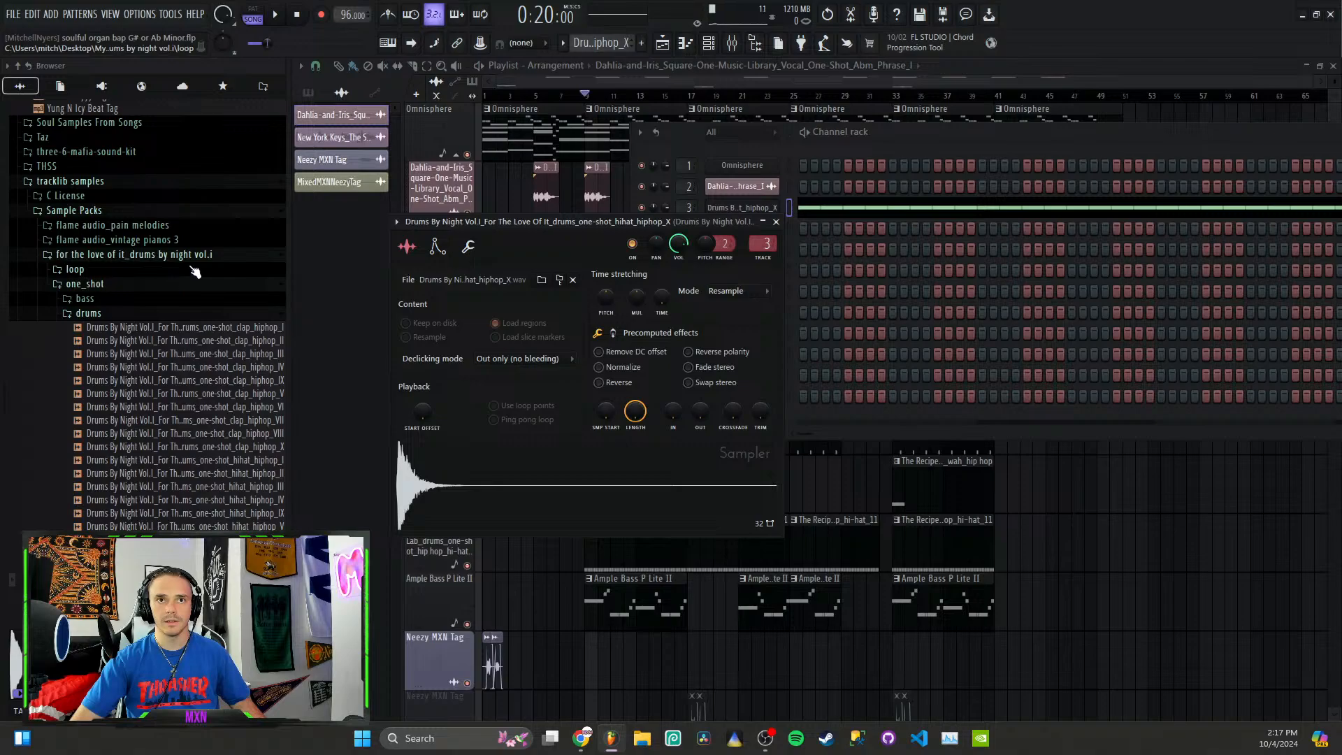
click(775, 222)
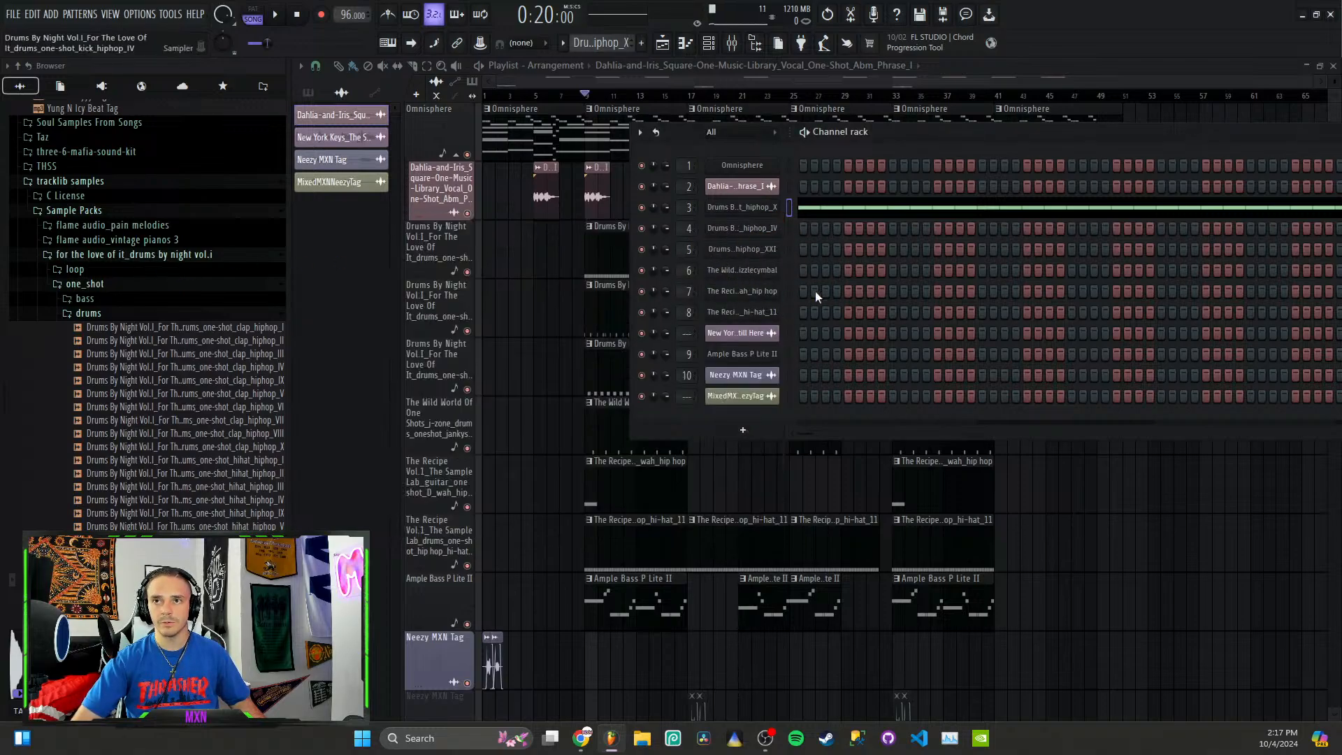
Step: Locate the hip hop_hi-hat_11 channel's sample in the browser, examine its pack folder, and close its channel settings
click(730, 313)
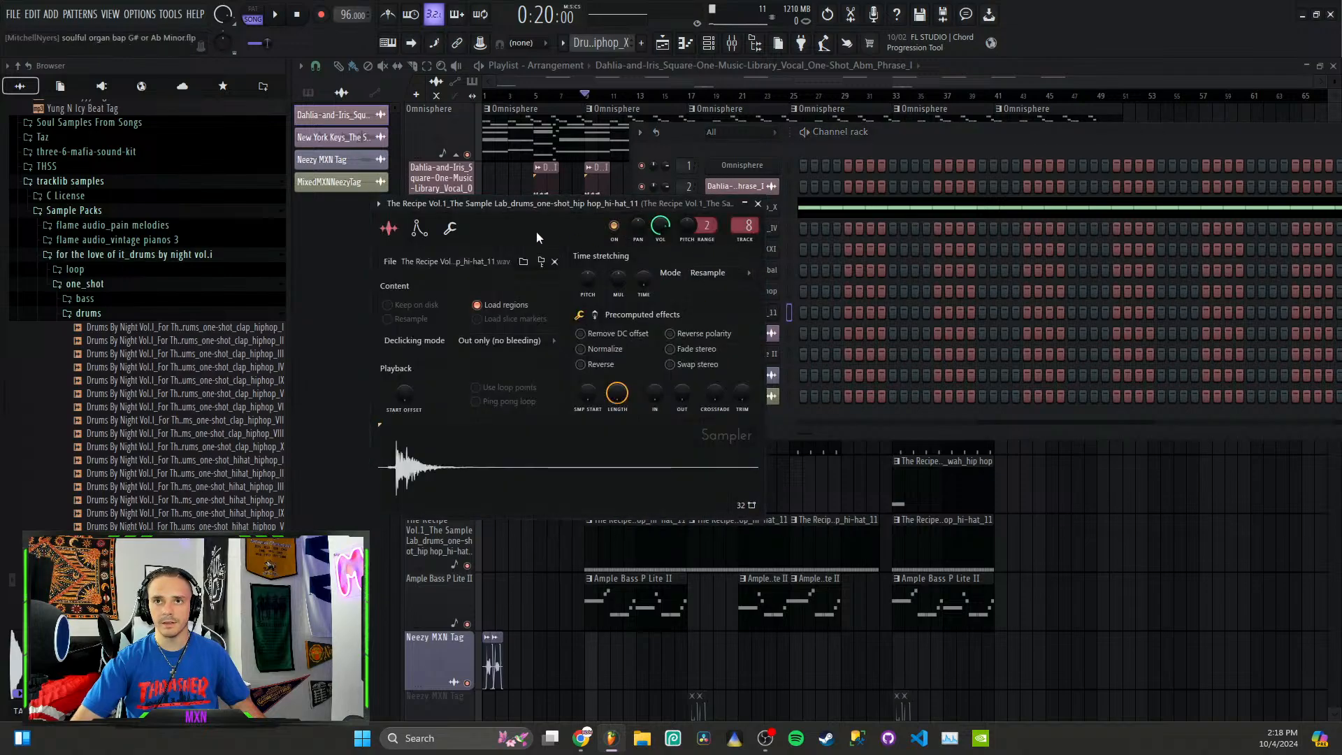
click(542, 262)
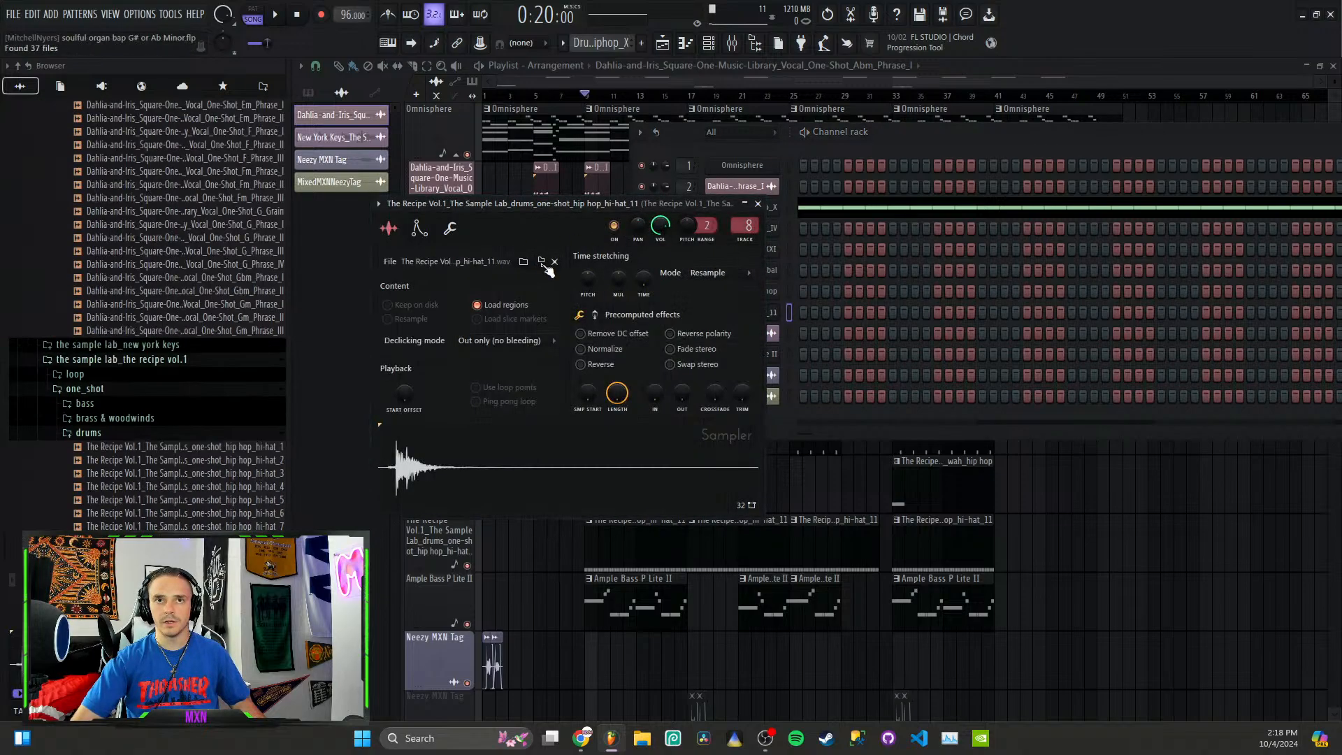
scroll(234, 245, up, 3)
scroll(234, 253, down, 4)
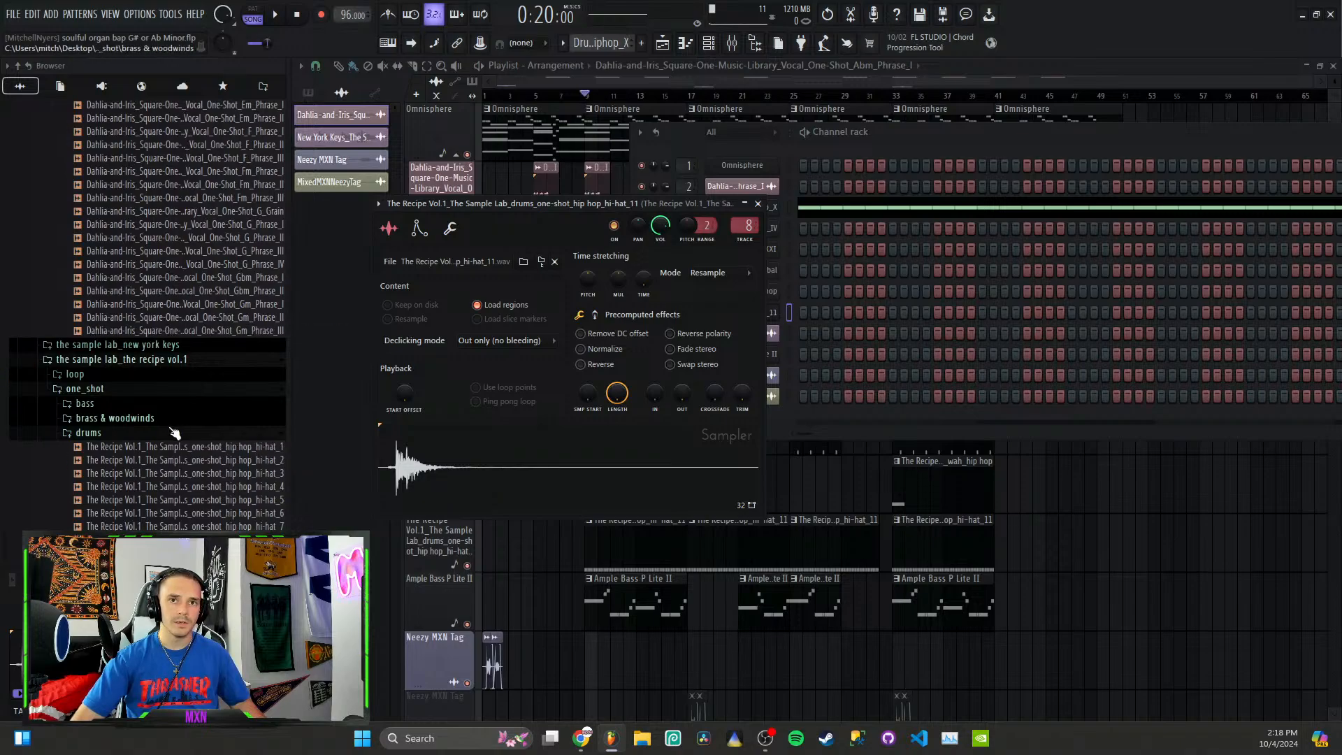
scroll(174, 335, up, 4)
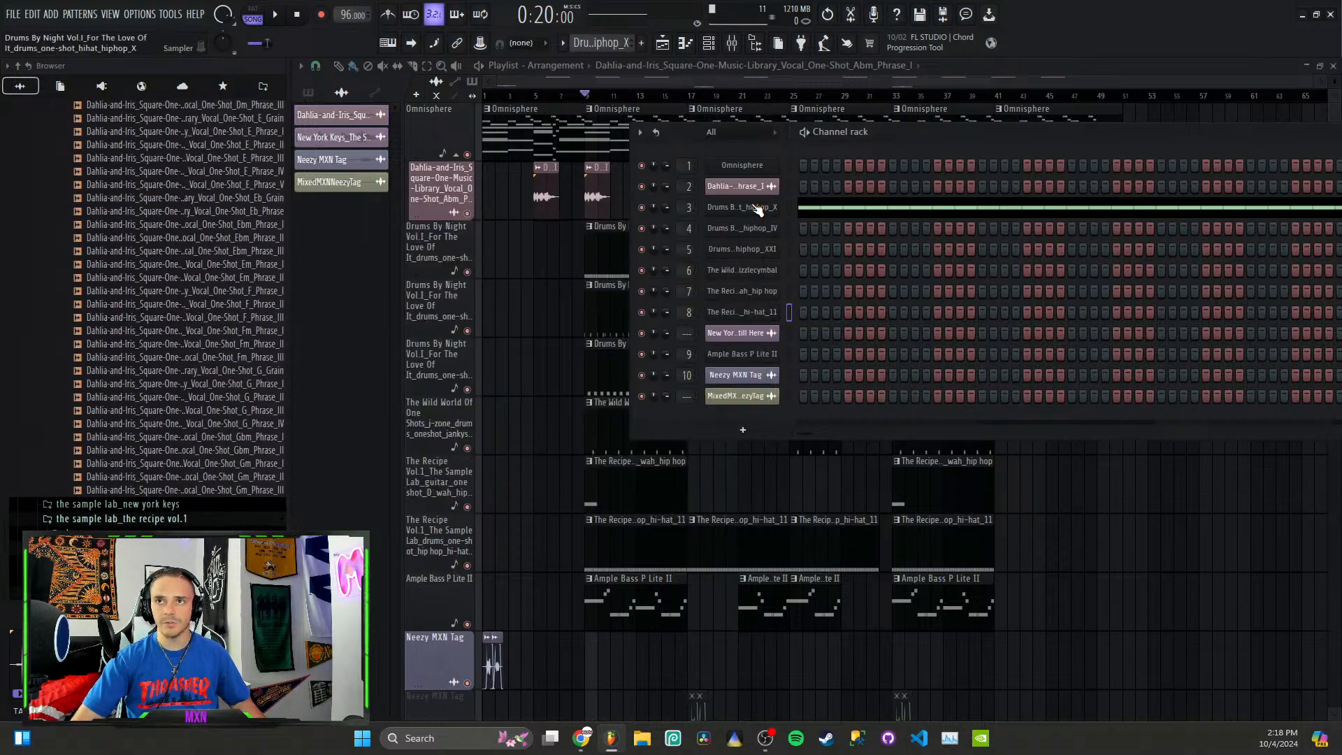
click(757, 203)
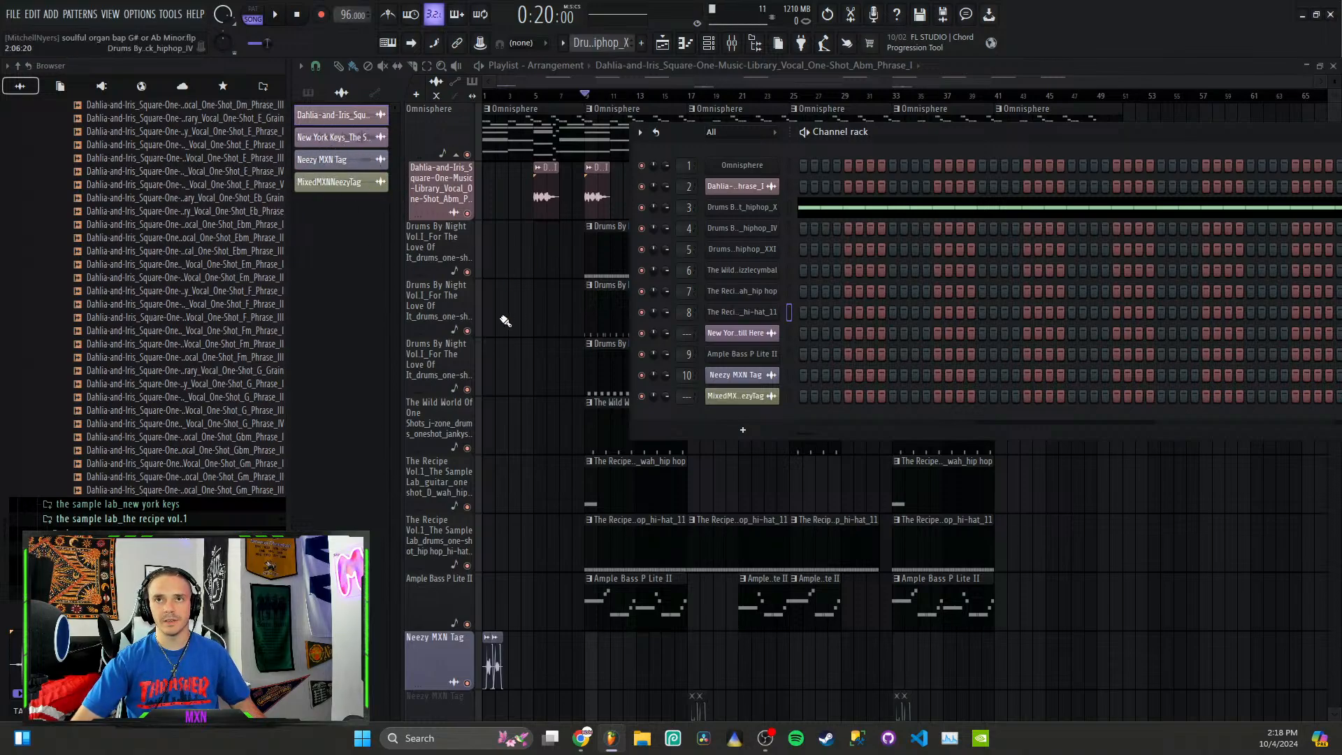
Step: Open the Omnisphere pattern at bar 9 of the playlist in the piano roll
scroll(504, 320, up, 5)
click(776, 79)
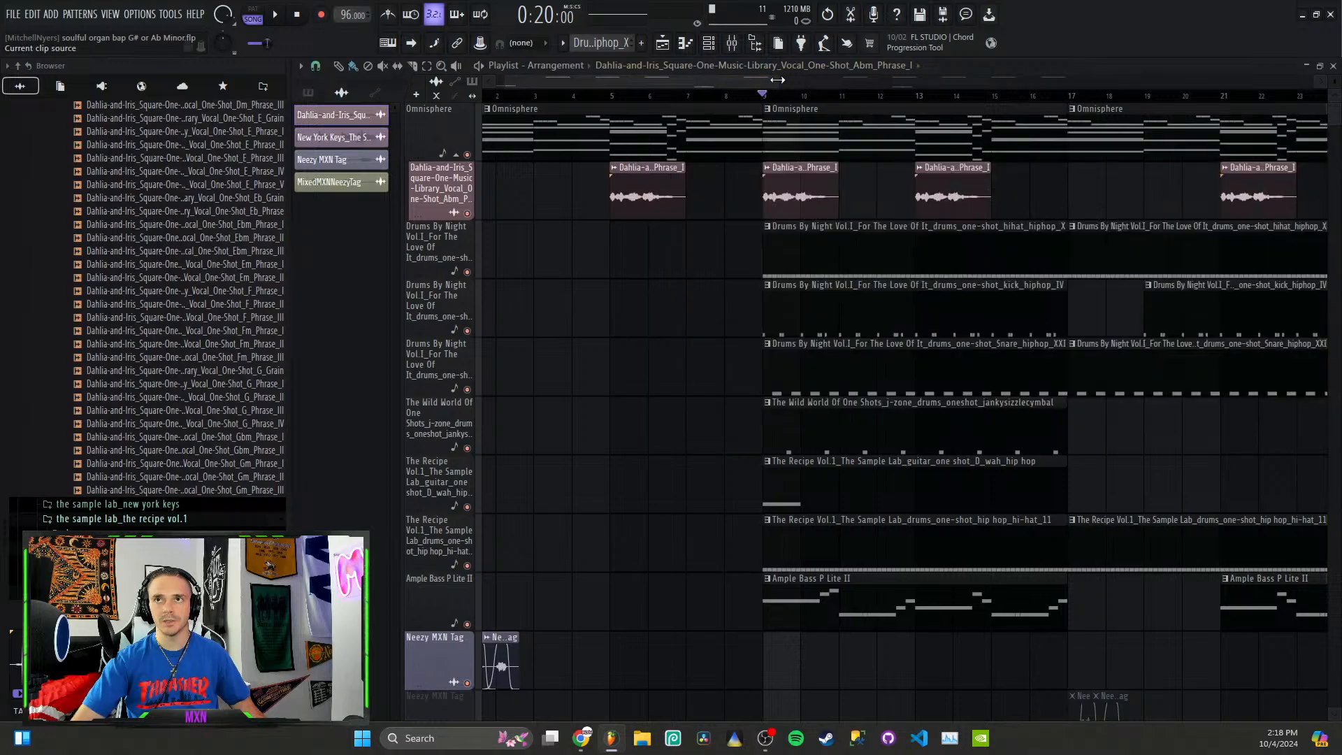
drag(777, 80, 927, 81)
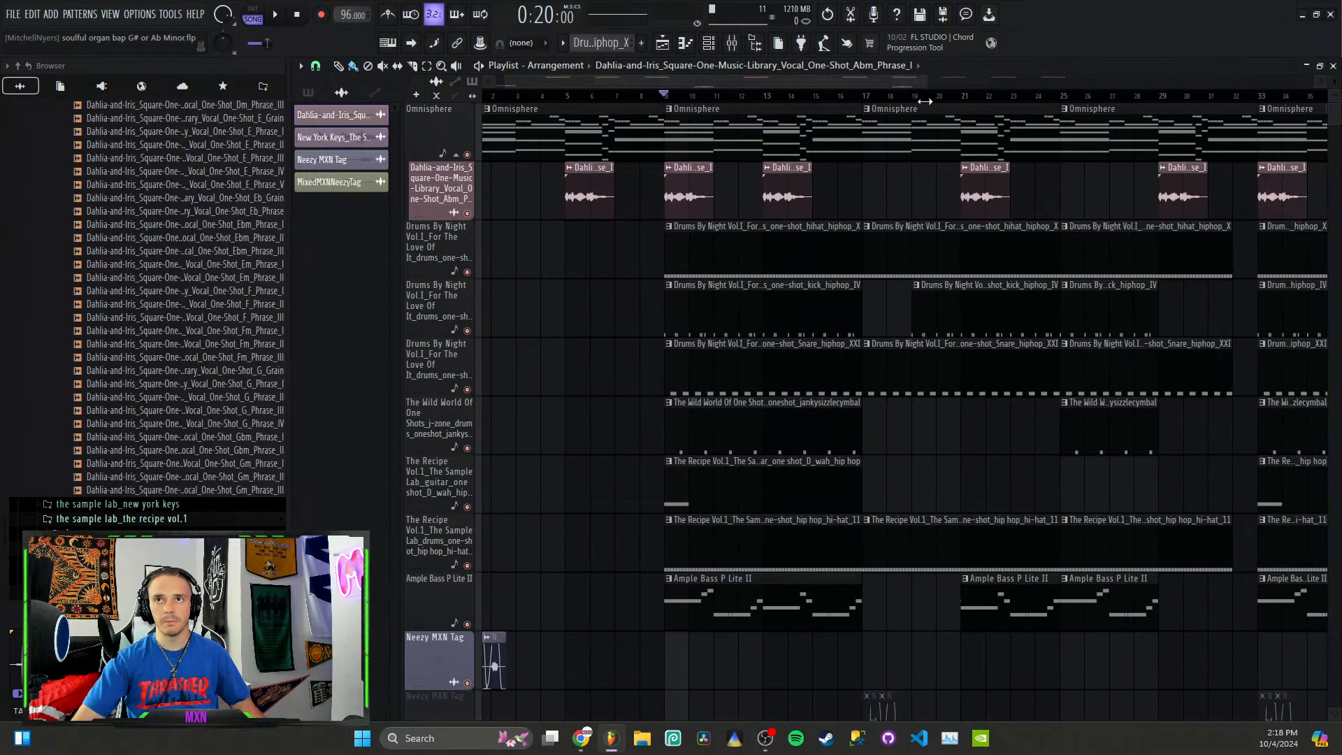
double_click(693, 139)
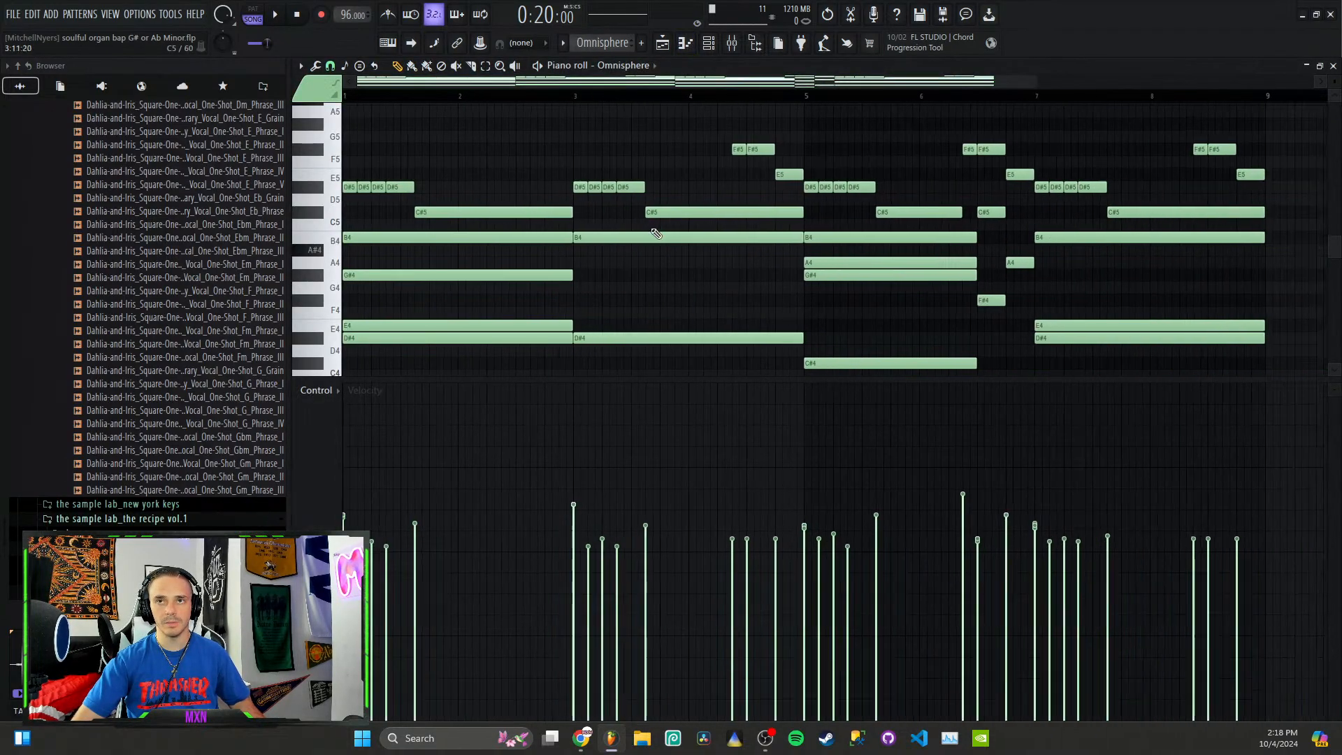
Step: Play the whole Omnisphere pattern in the piano roll and examine its melody and chord notes
scroll(656, 233, down, 2)
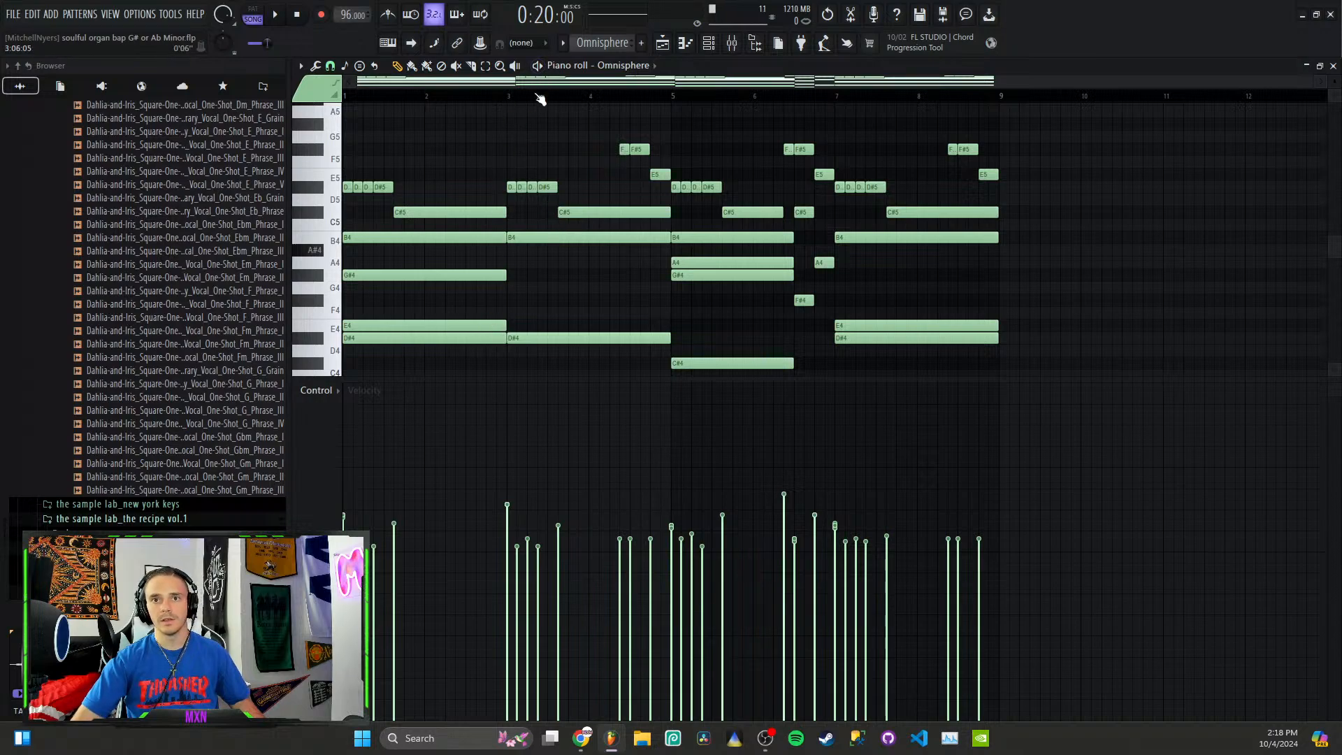
key(space)
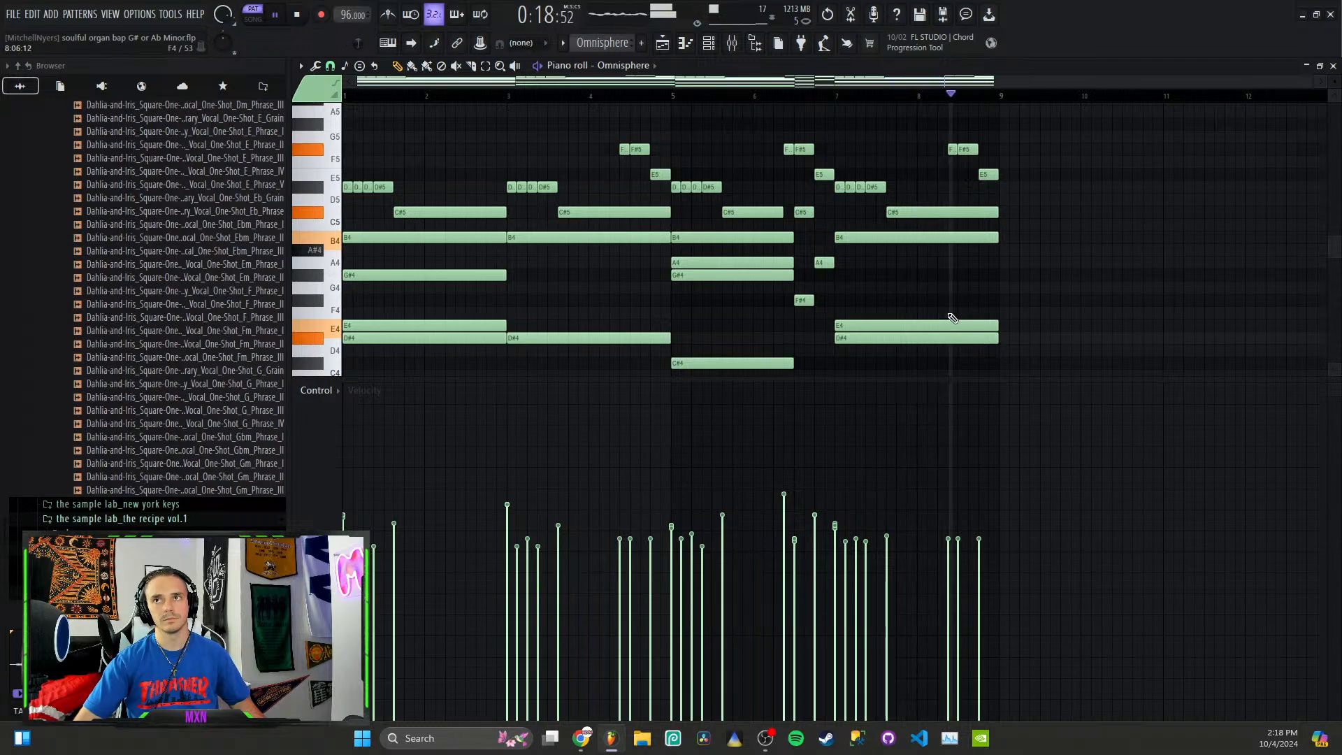
key(space)
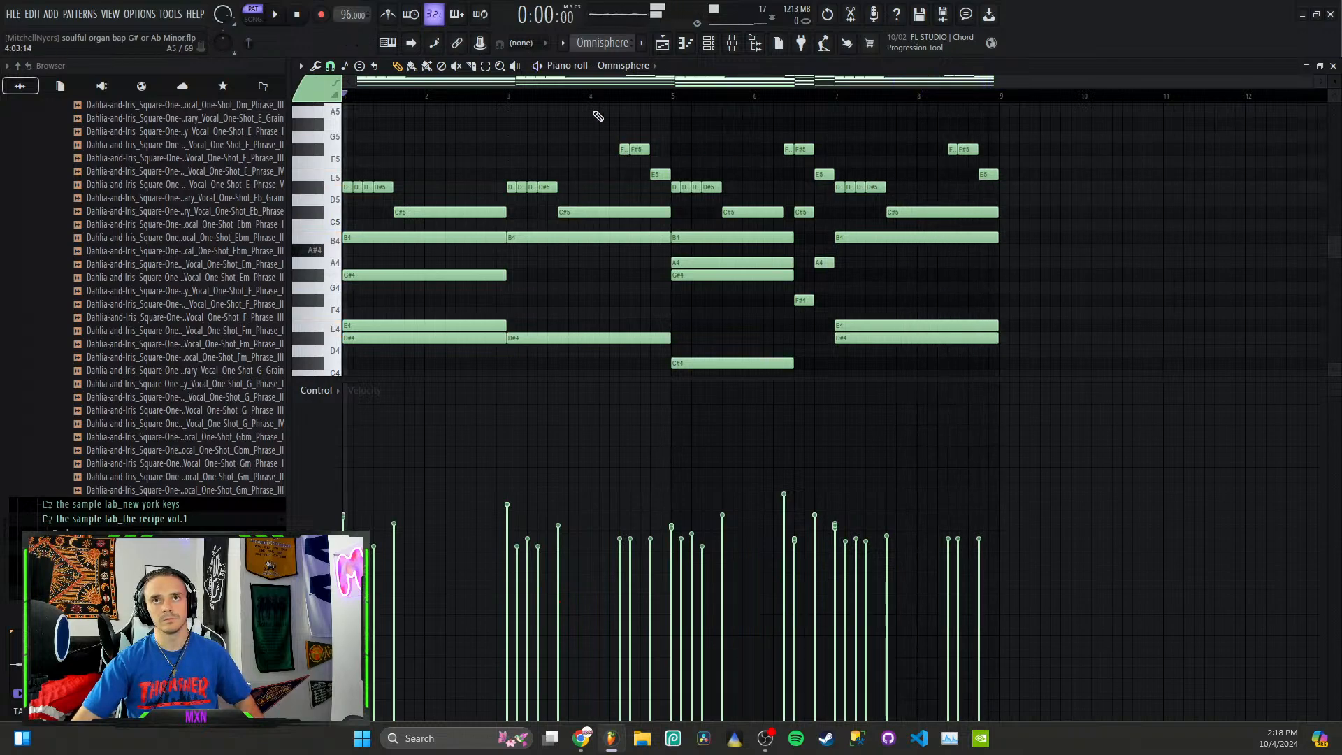
Step: Open the New York Keys piano loop's settings from the playlist's audio clip list and preview the loop
click(662, 43)
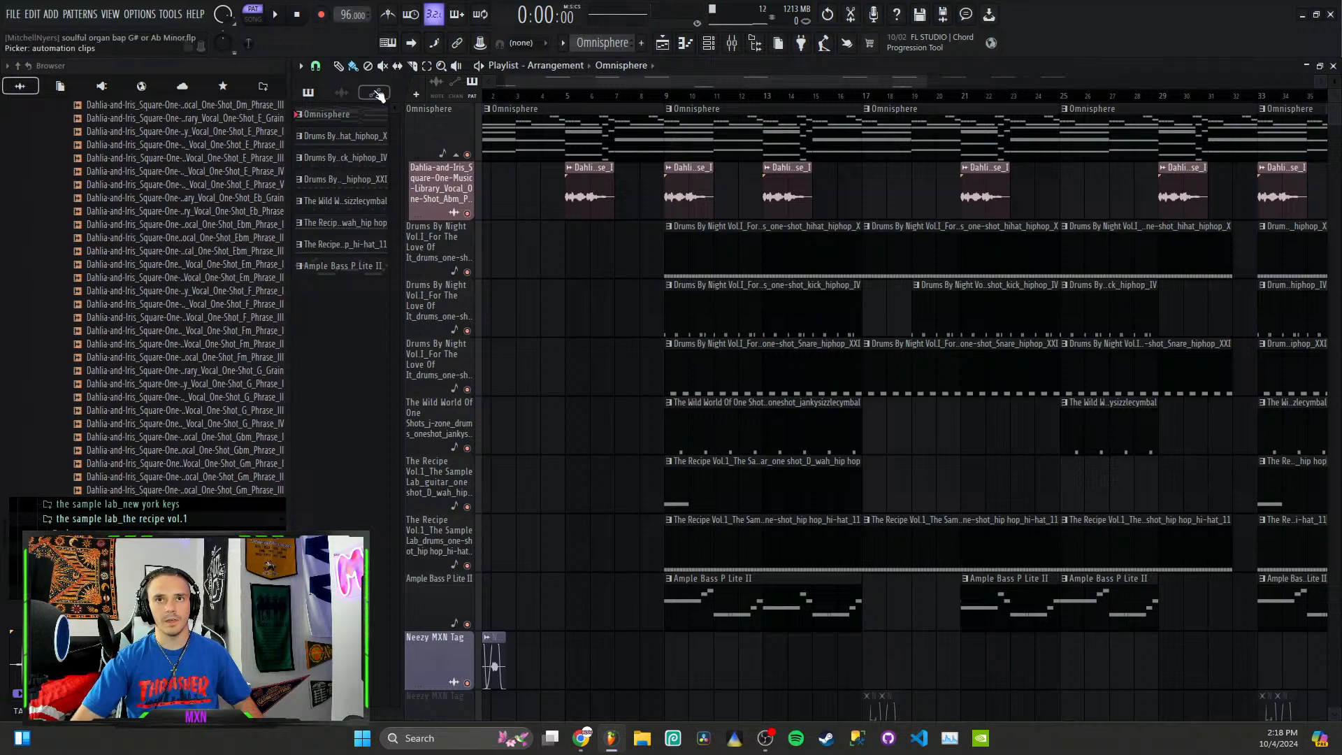
click(341, 92)
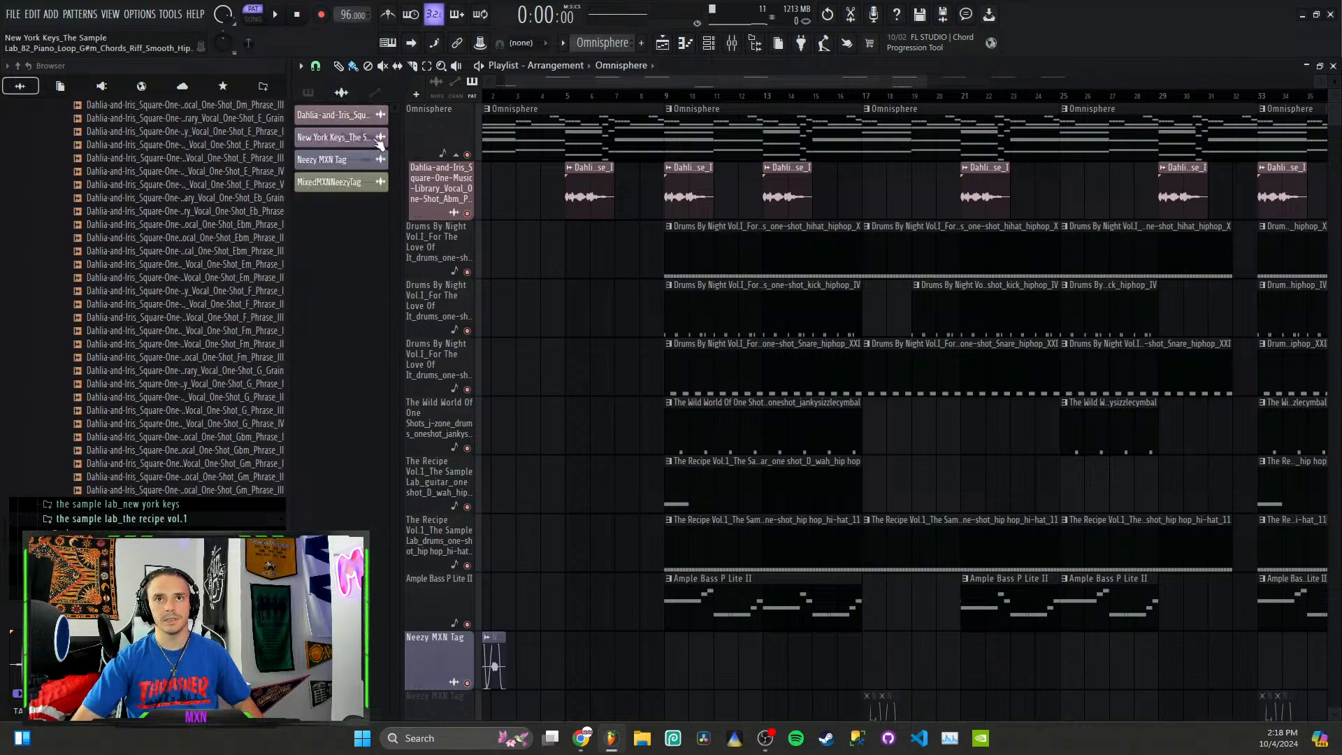
click(340, 139)
double_click(339, 139)
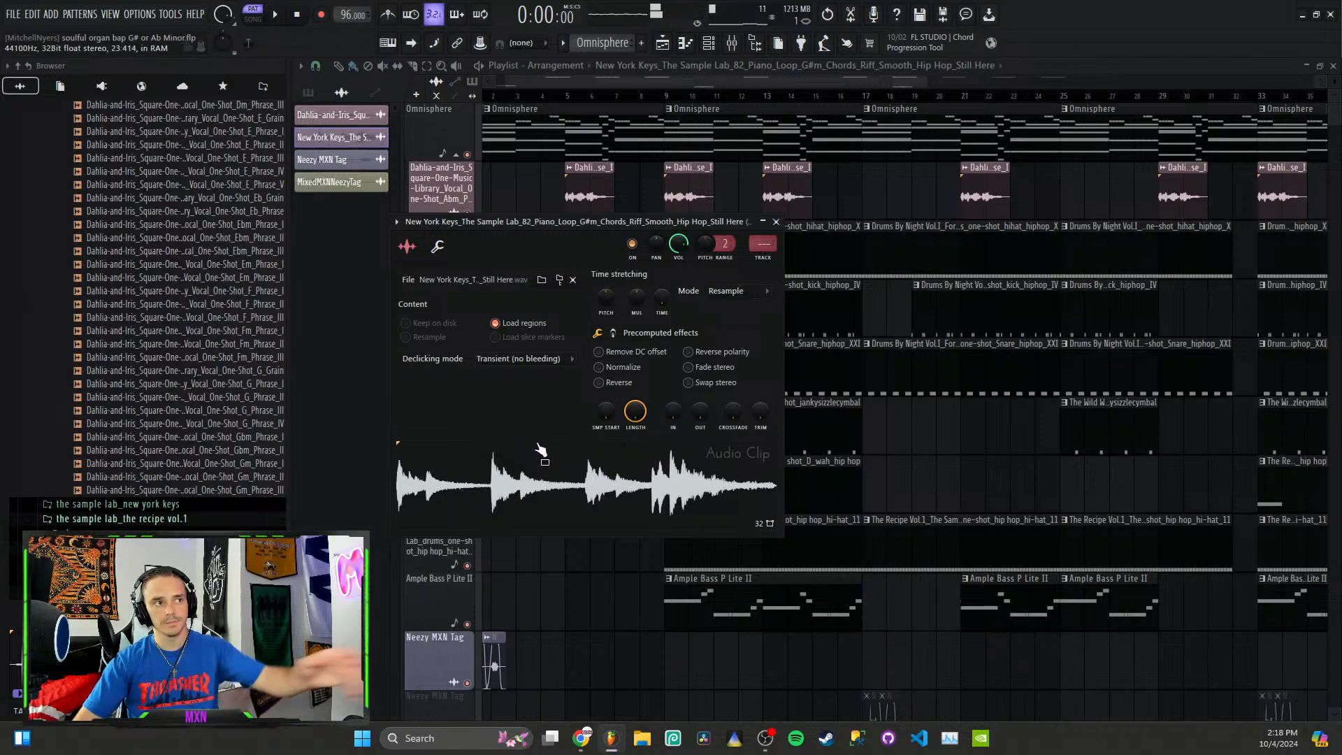
click(557, 494)
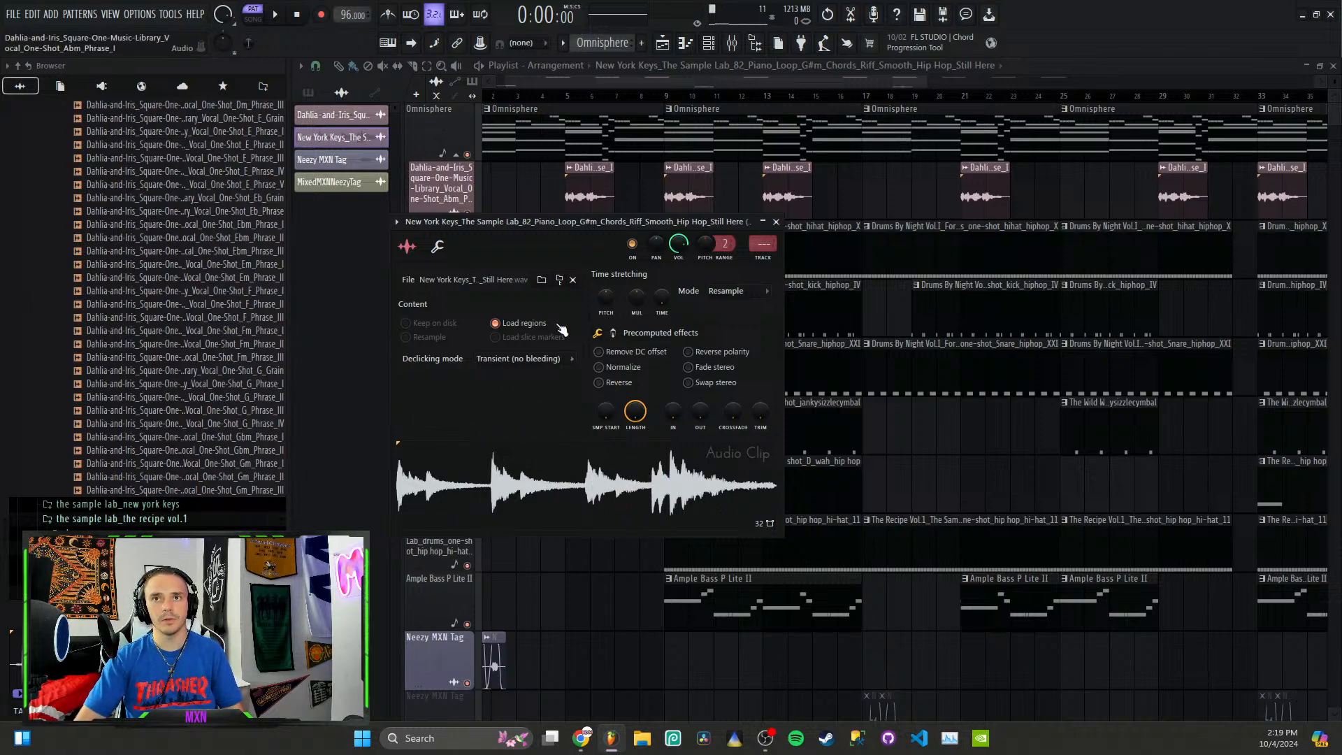
Step: Locate the New York Keys loop's sample in the browser, examine its keys folder, and close the channel settings
click(559, 281)
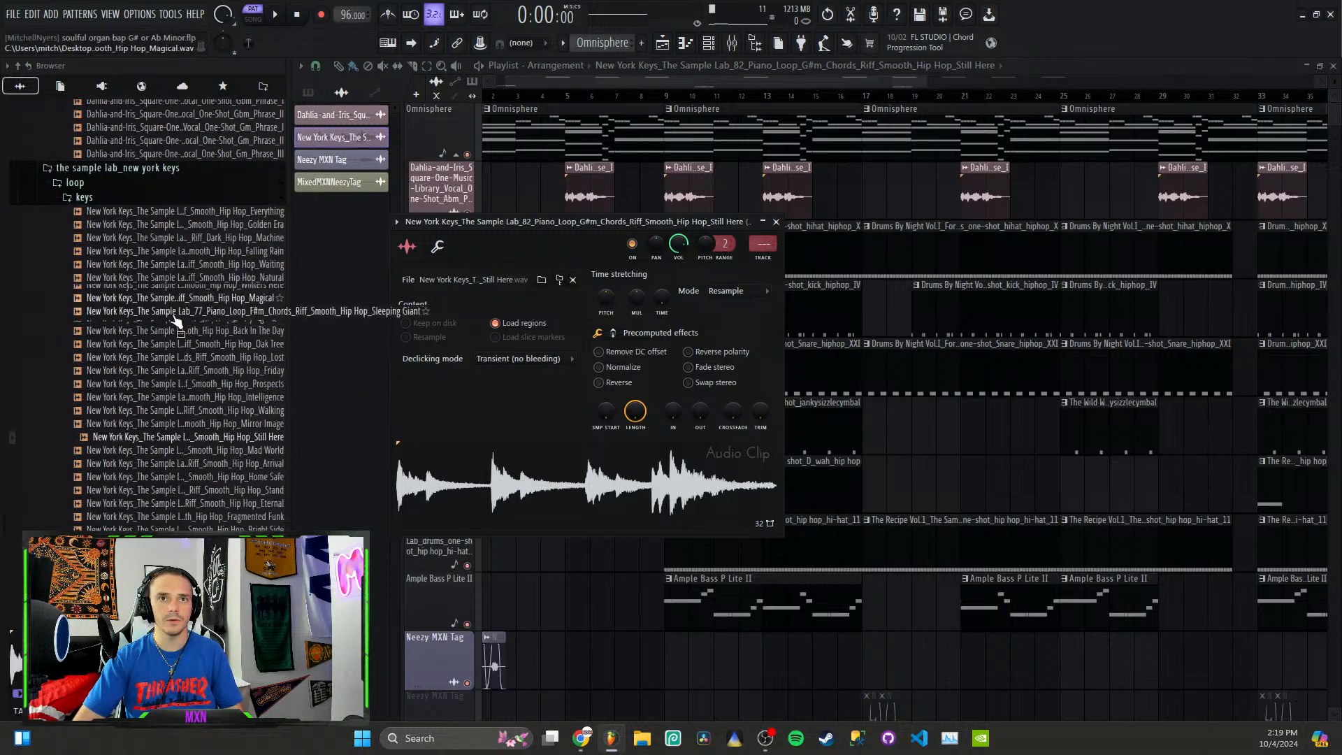
scroll(96, 202, down, 4)
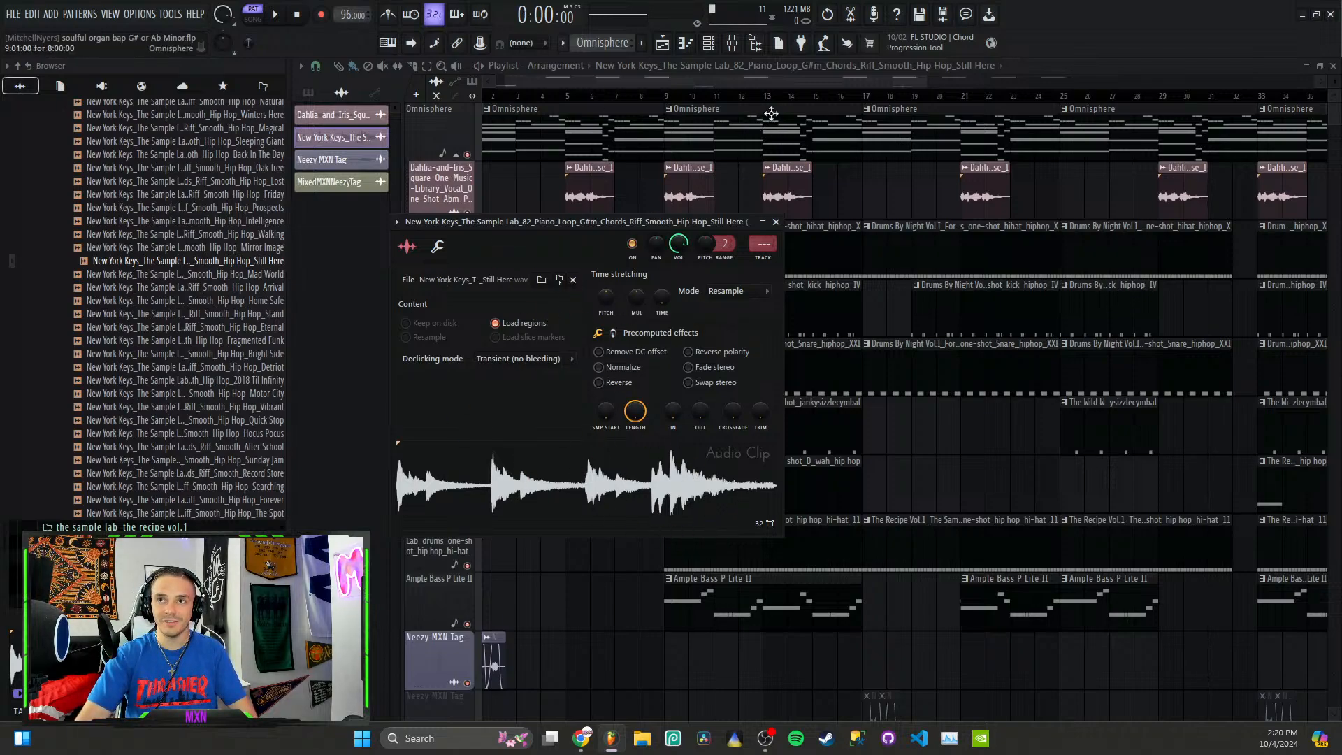
click(664, 80)
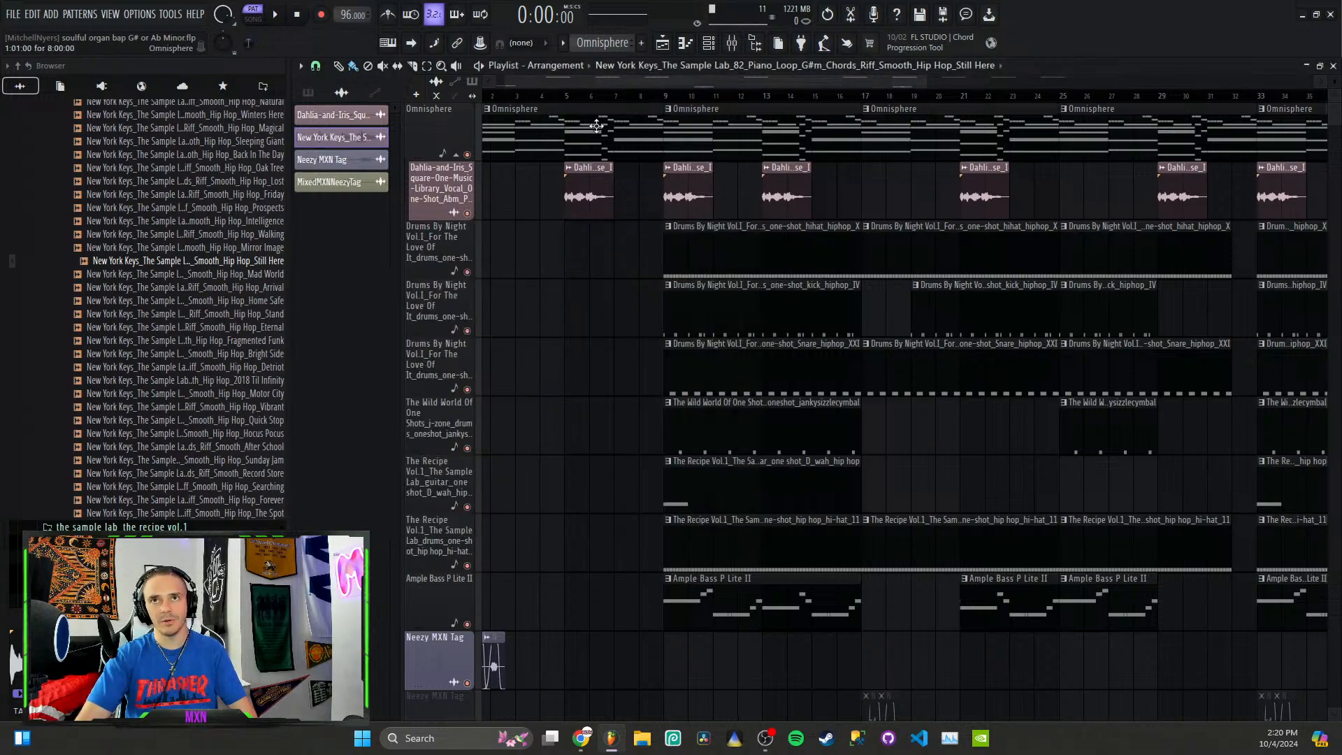
Step: Open the New York Keys piano loop in the audio editor from its channel in the Channel rack
click(708, 43)
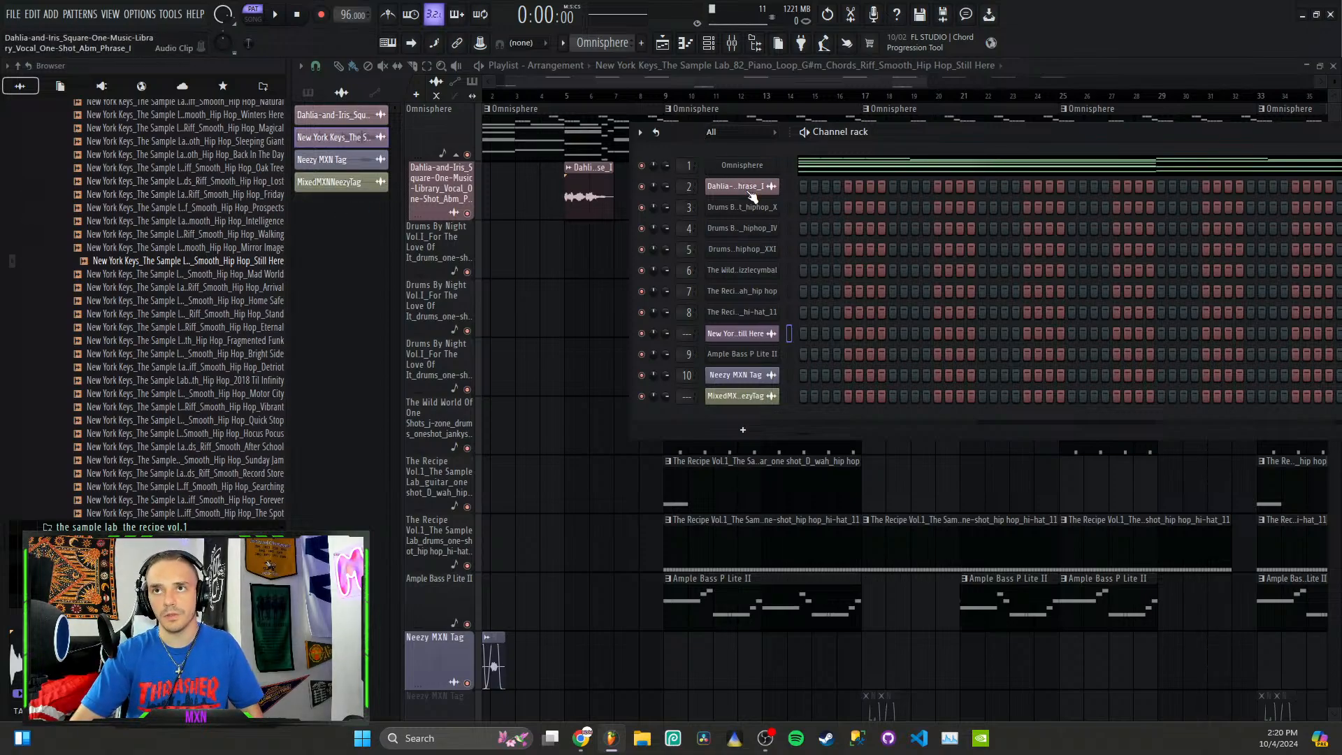
click(736, 334)
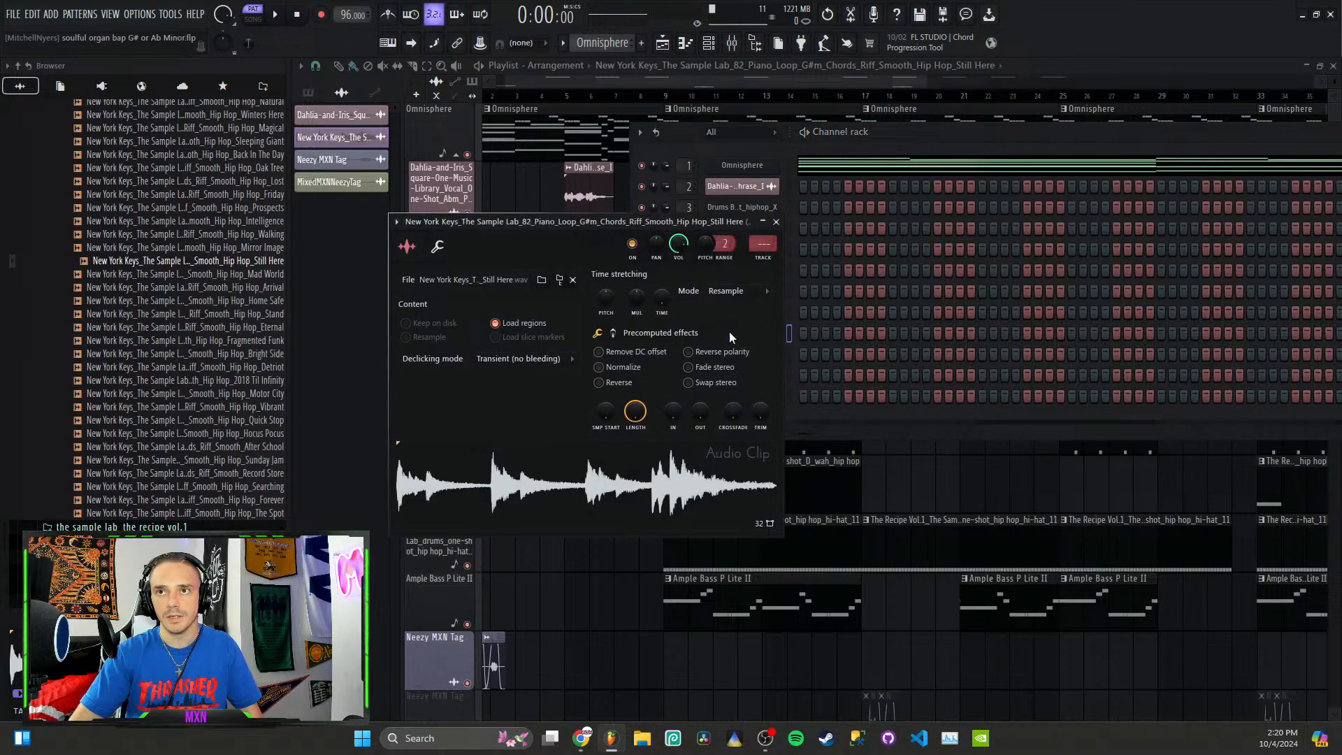
right_click(647, 480)
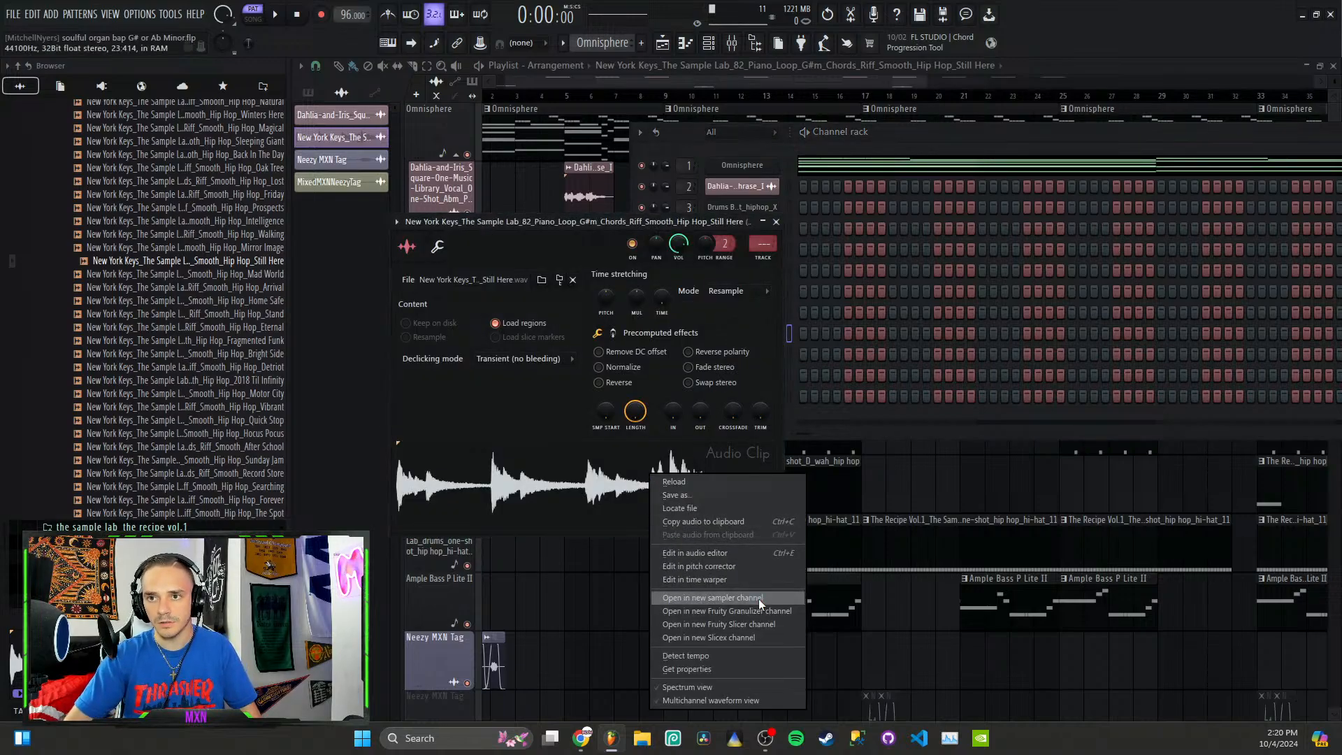
click(739, 555)
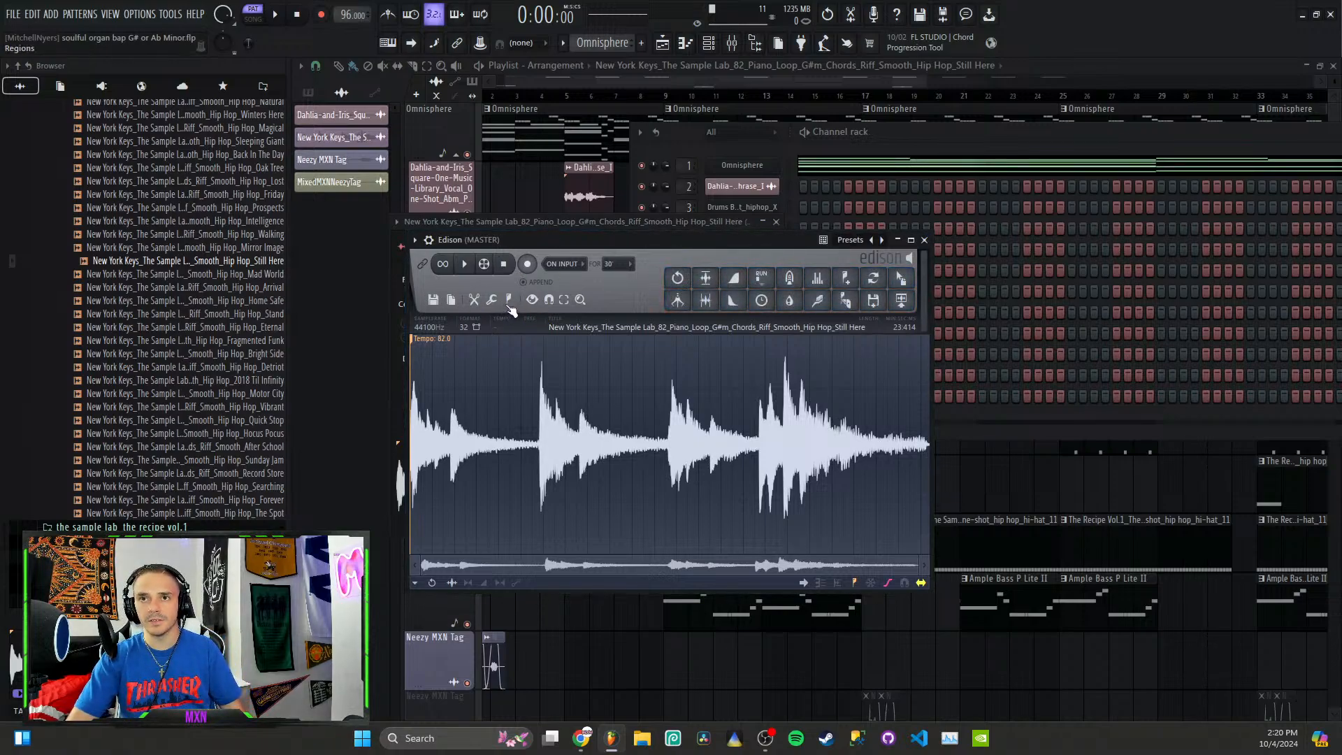
Step: Mark the detected note regions across the piano loop, examine the first markers up close, and close the audio editor
click(508, 300)
click(570, 498)
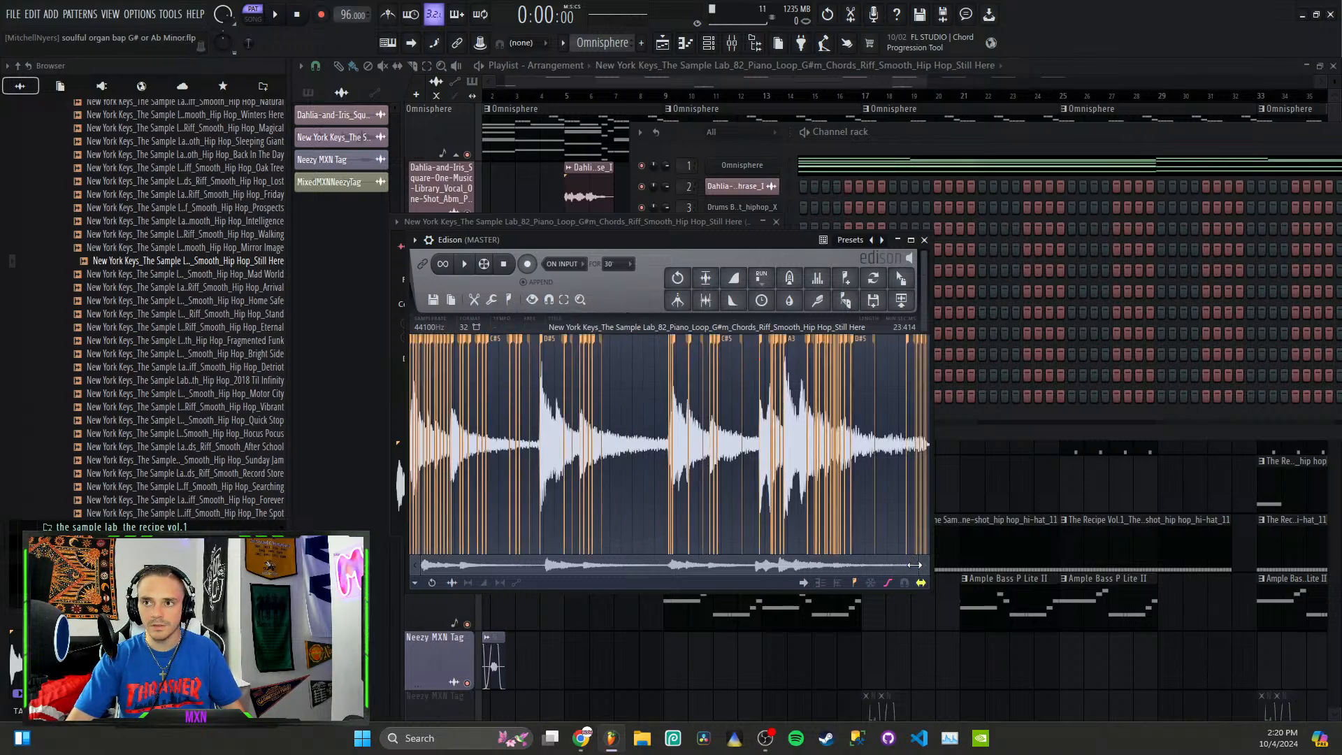
mouse_move(914, 565)
mouse_down()
mouse_move(594, 559)
mouse_move(408, 536)
mouse_move(424, 529)
mouse_up()
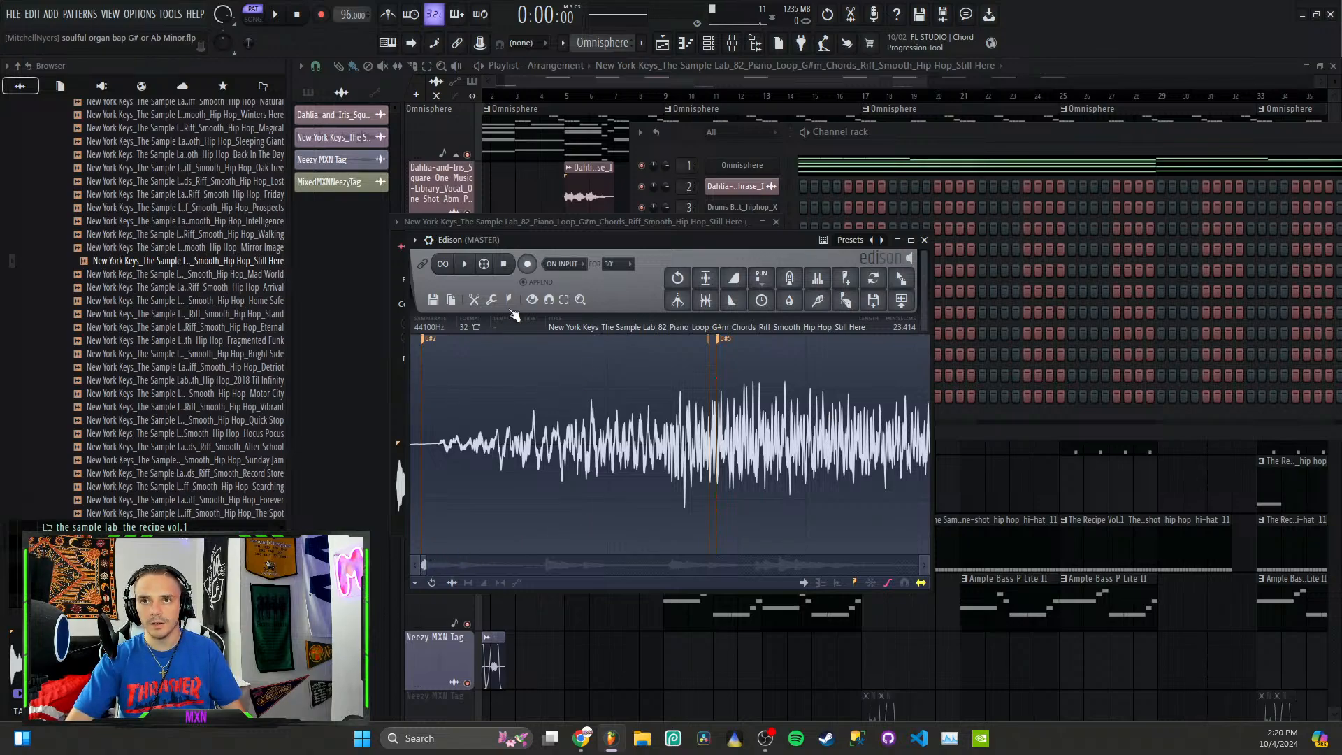
click(926, 240)
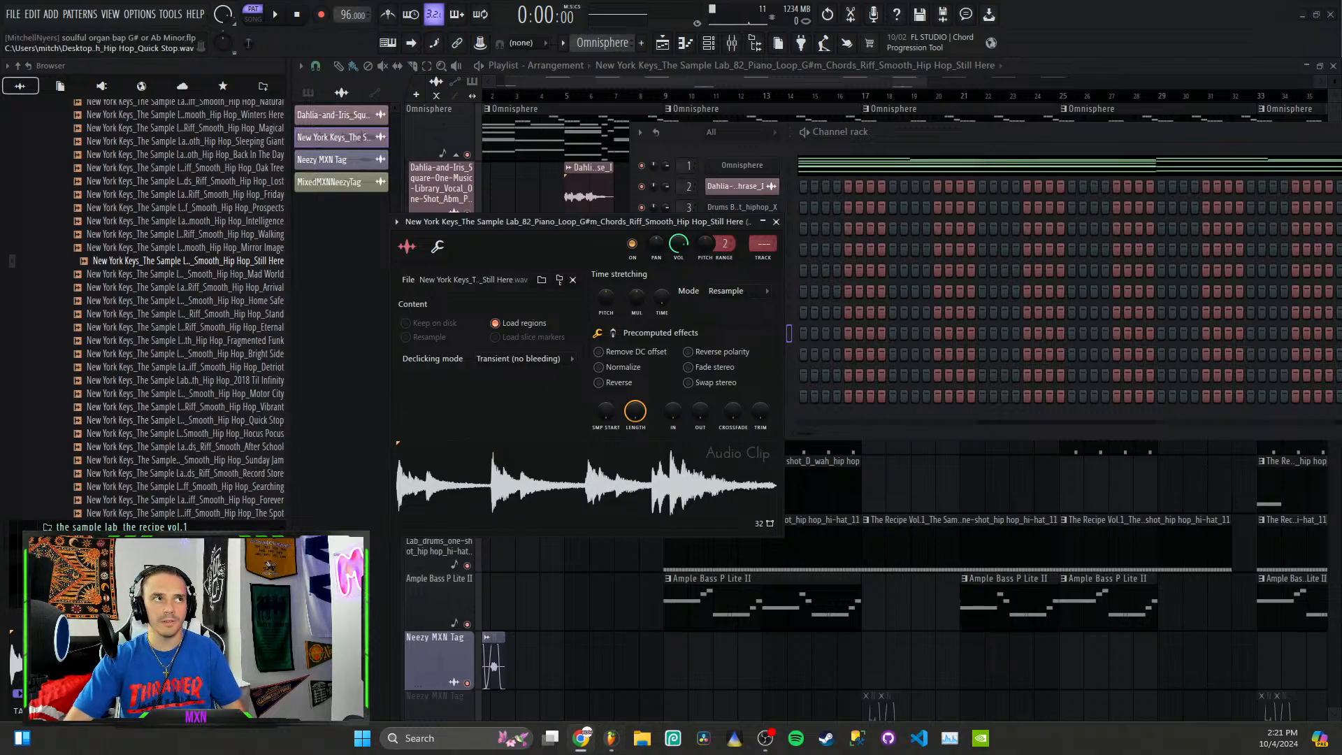
Step: Switch to the Samplab Audio to MIDI page in Chrome and load the New York Keys piano loop into it
click(581, 738)
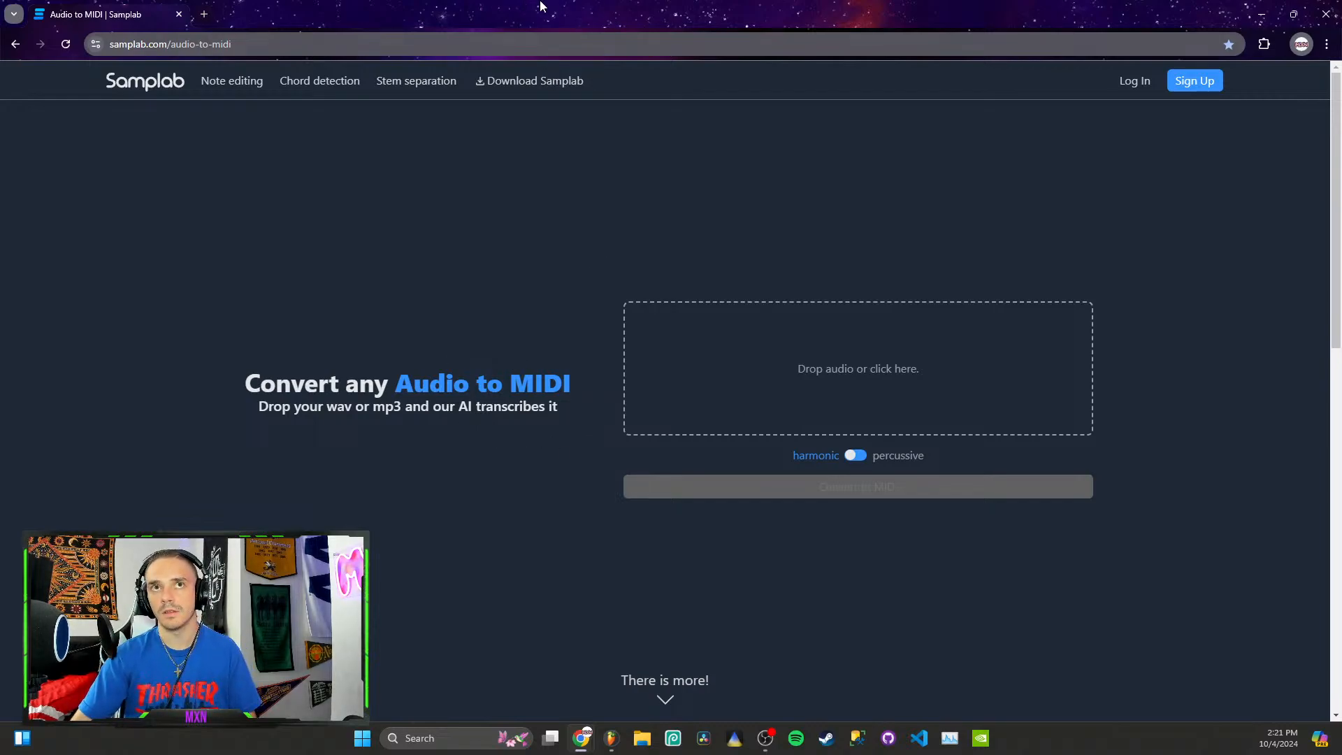
click(1294, 16)
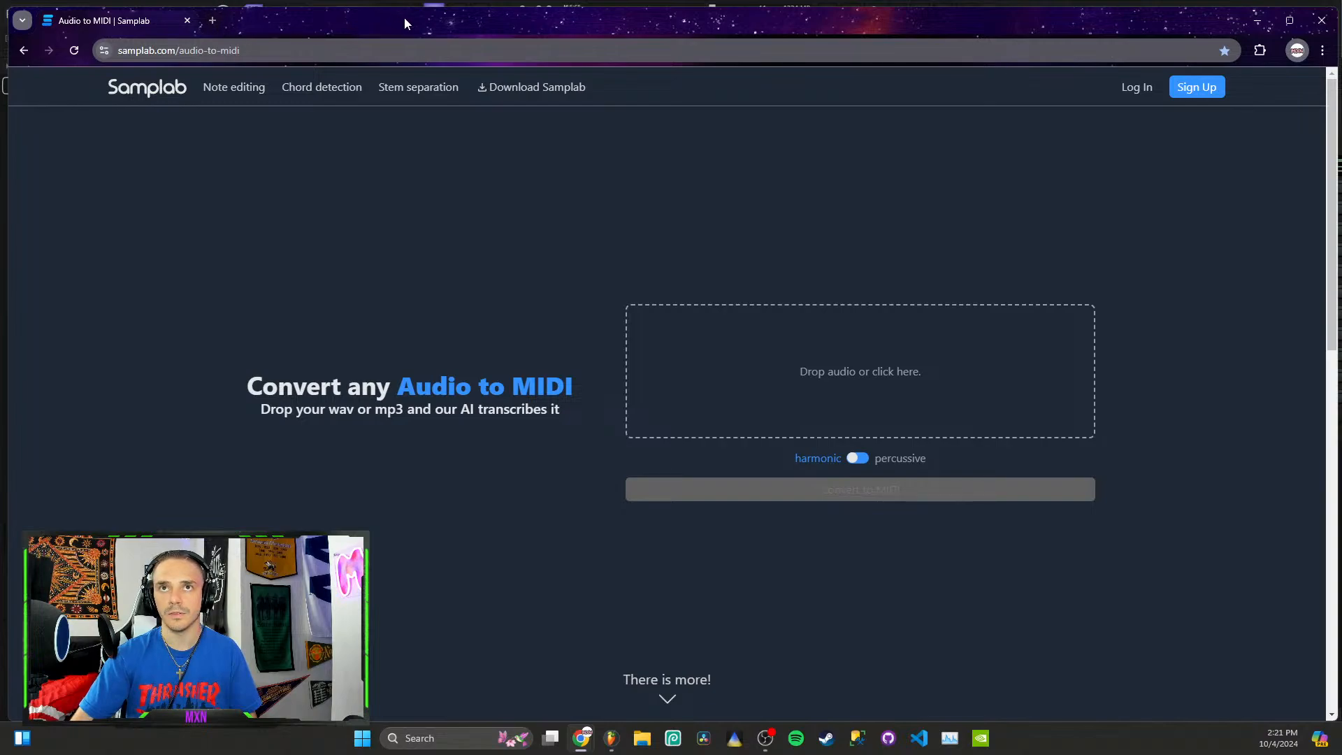
drag(397, 20, 0, 42)
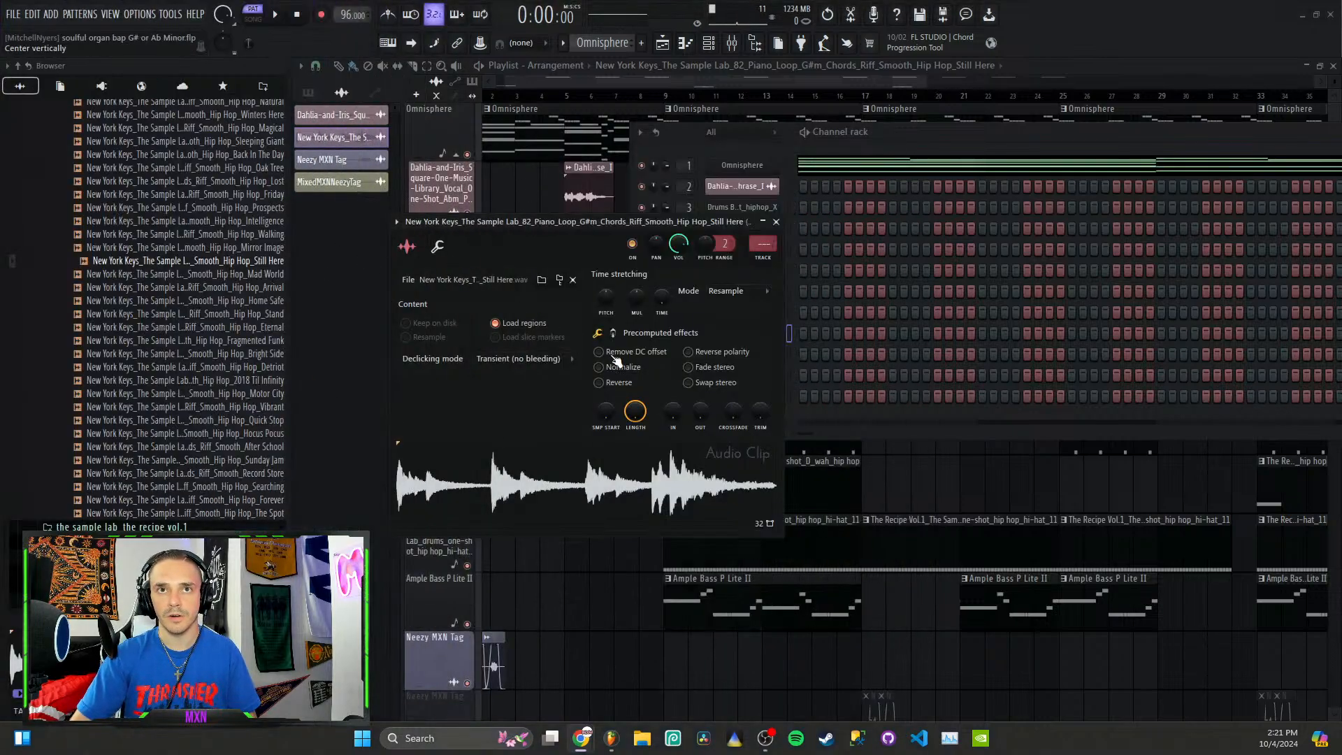
drag(575, 489, 0, 482)
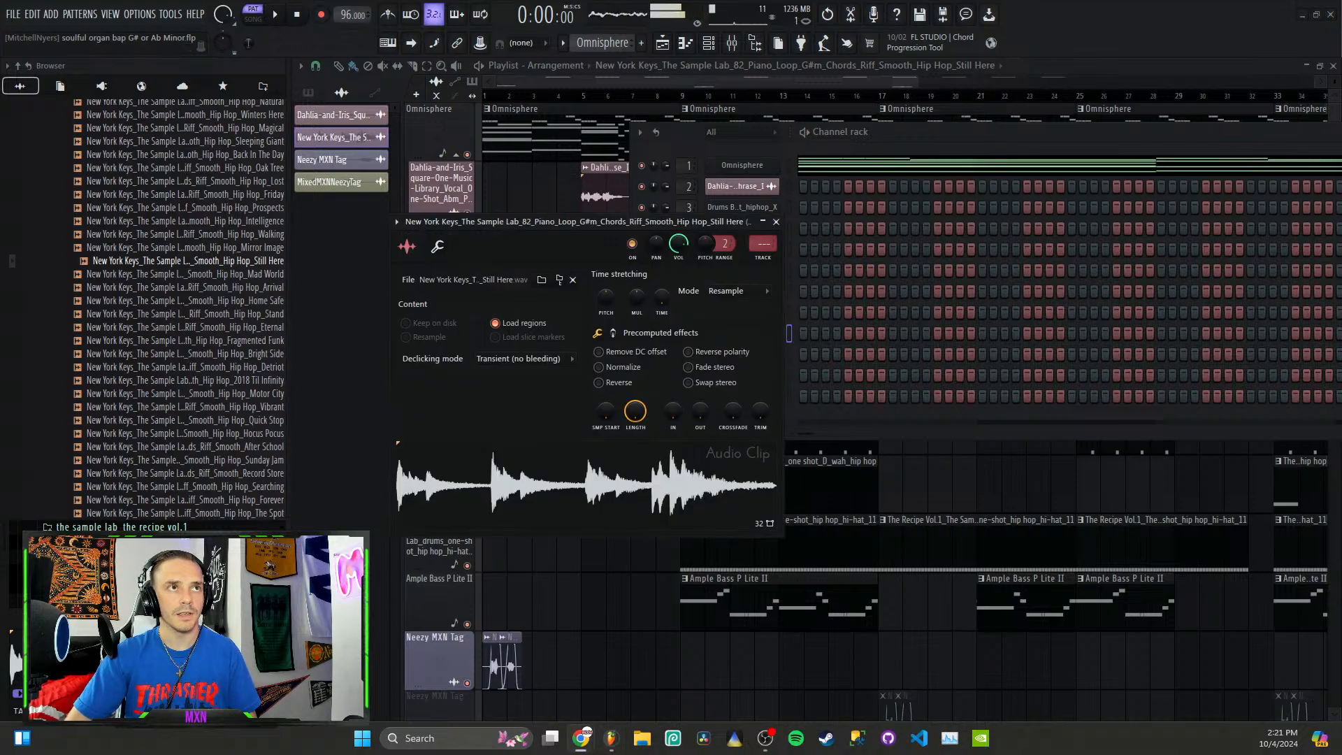
drag(0, 315, 696, 137)
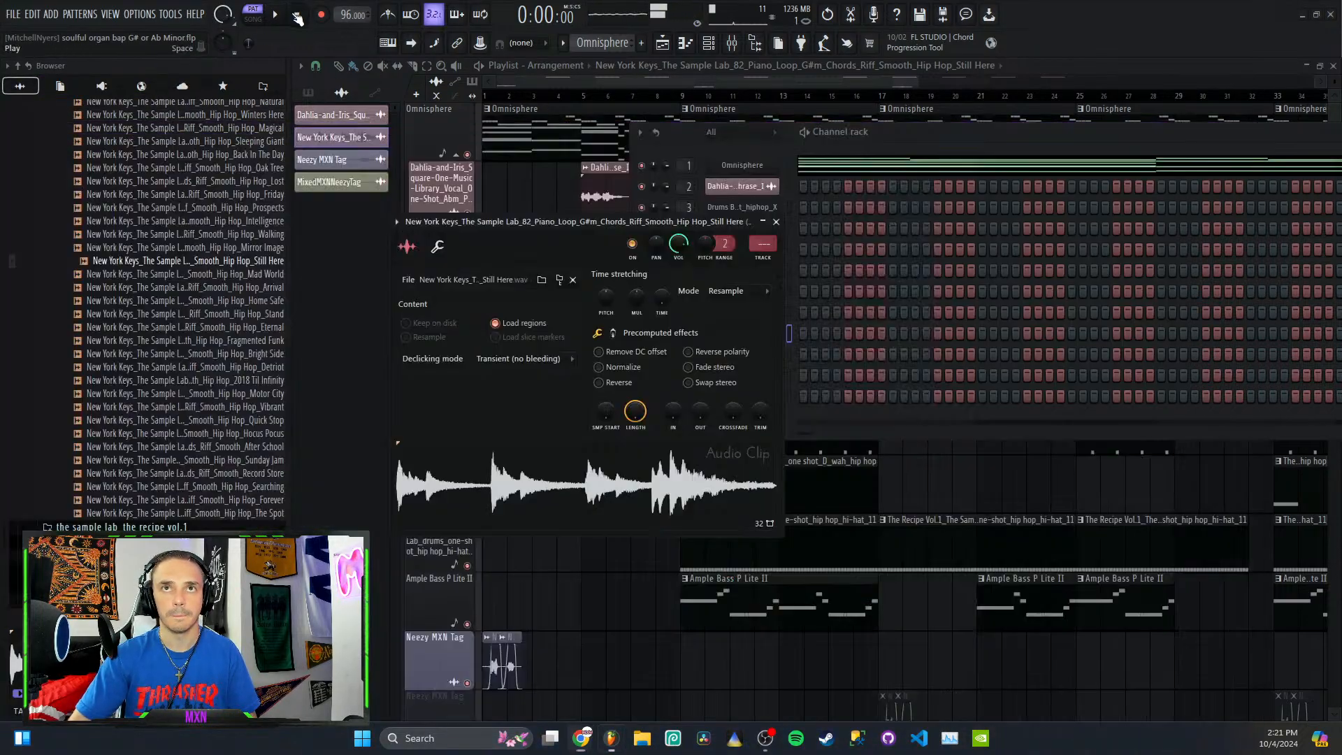
click(273, 14)
key(alt+Tab)
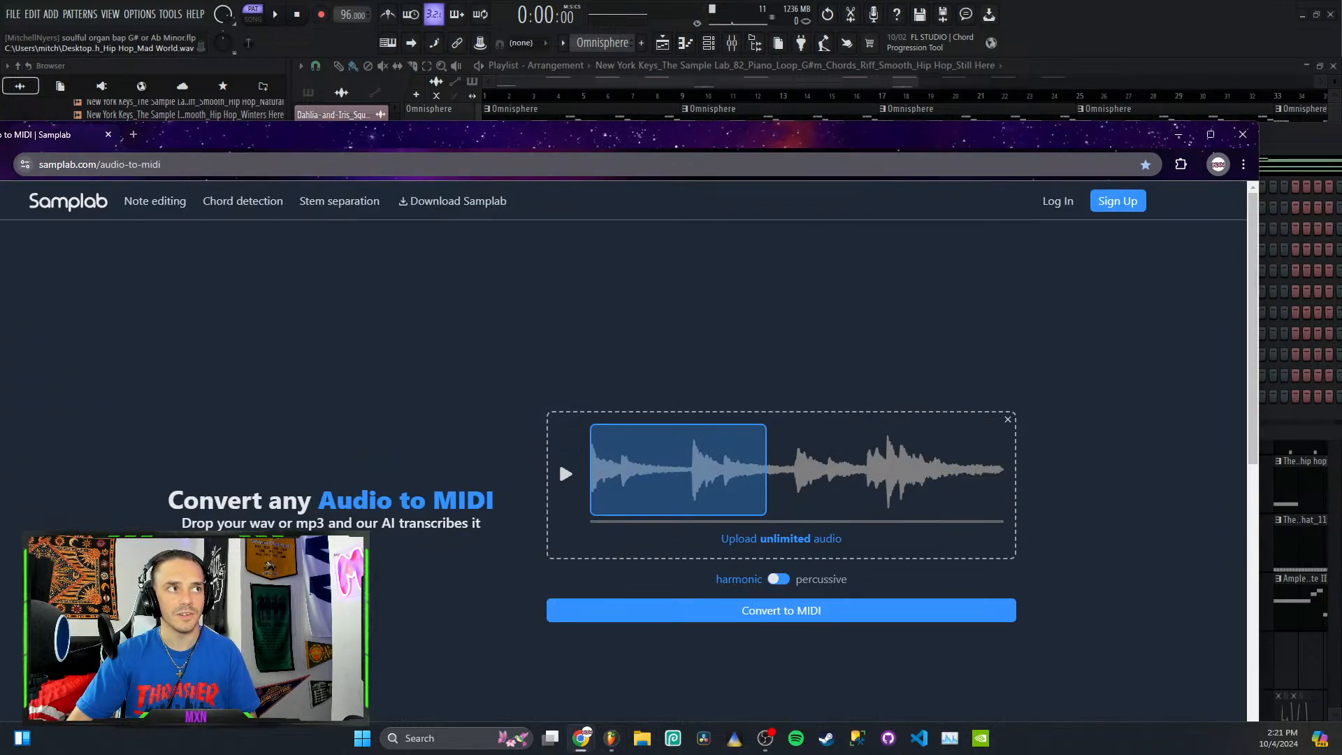
drag(698, 136, 748, 9)
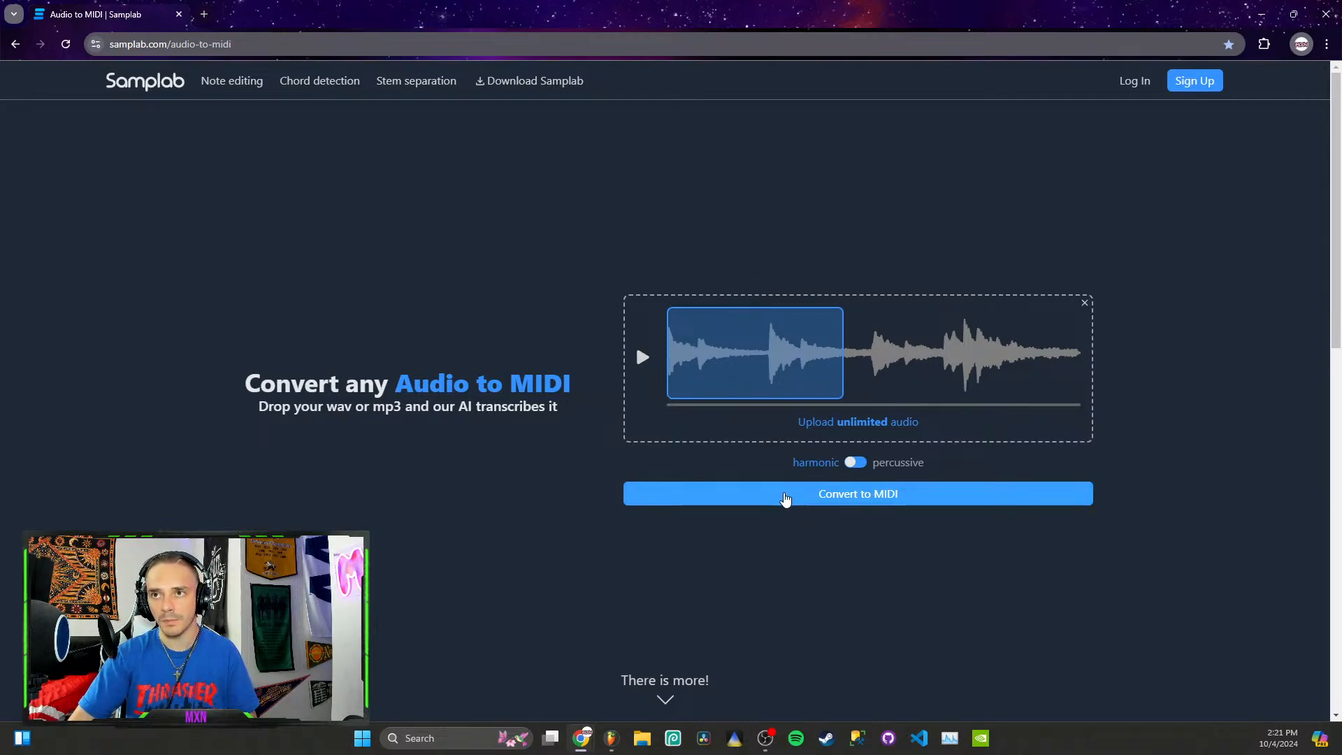
Step: Convert the opening section of the loop to harmonic MIDI, mute the original audio, and play the converted notes
click(780, 503)
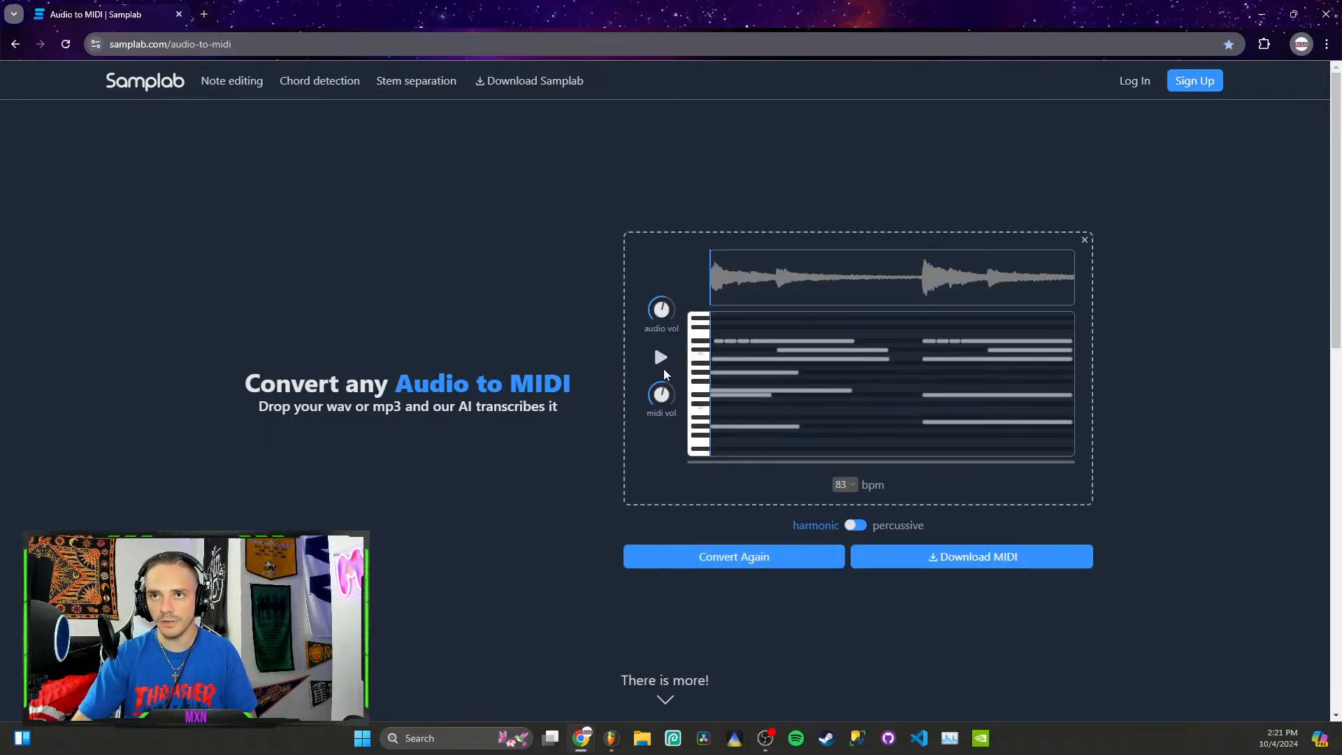
drag(663, 309, 653, 440)
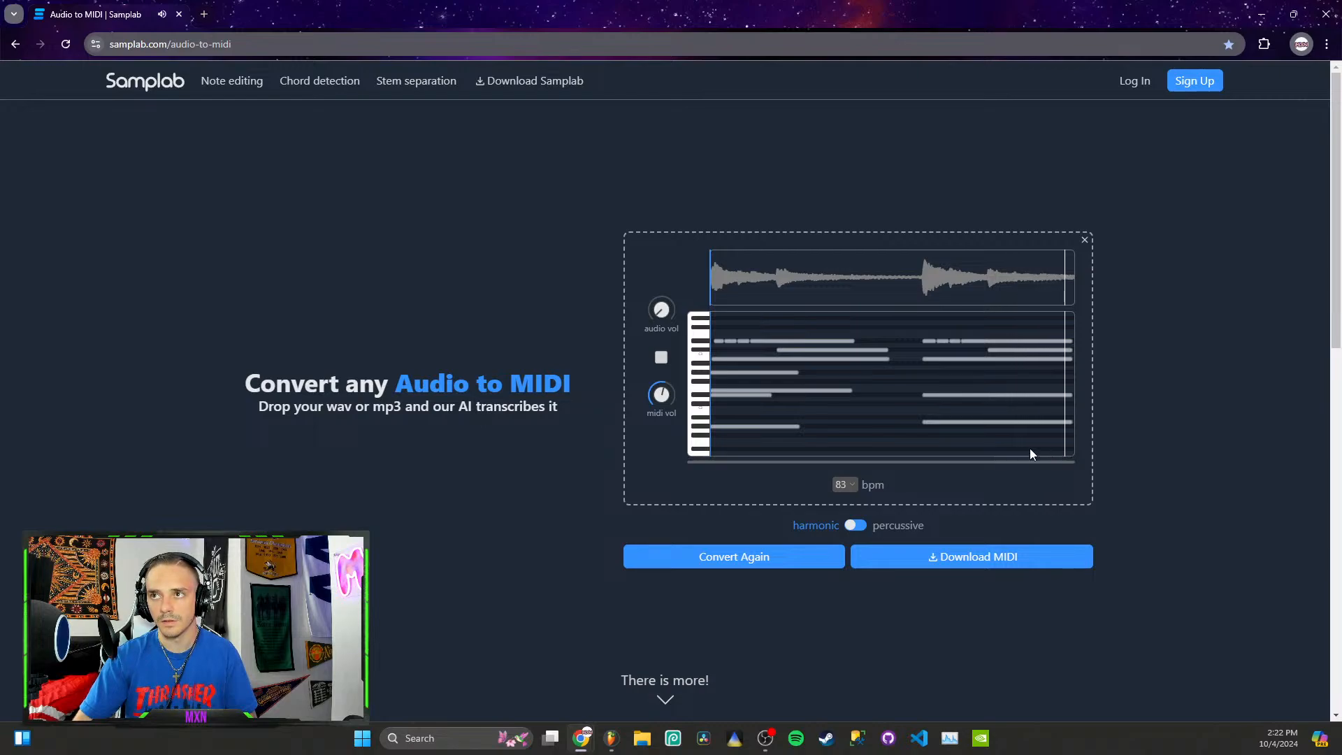
click(661, 358)
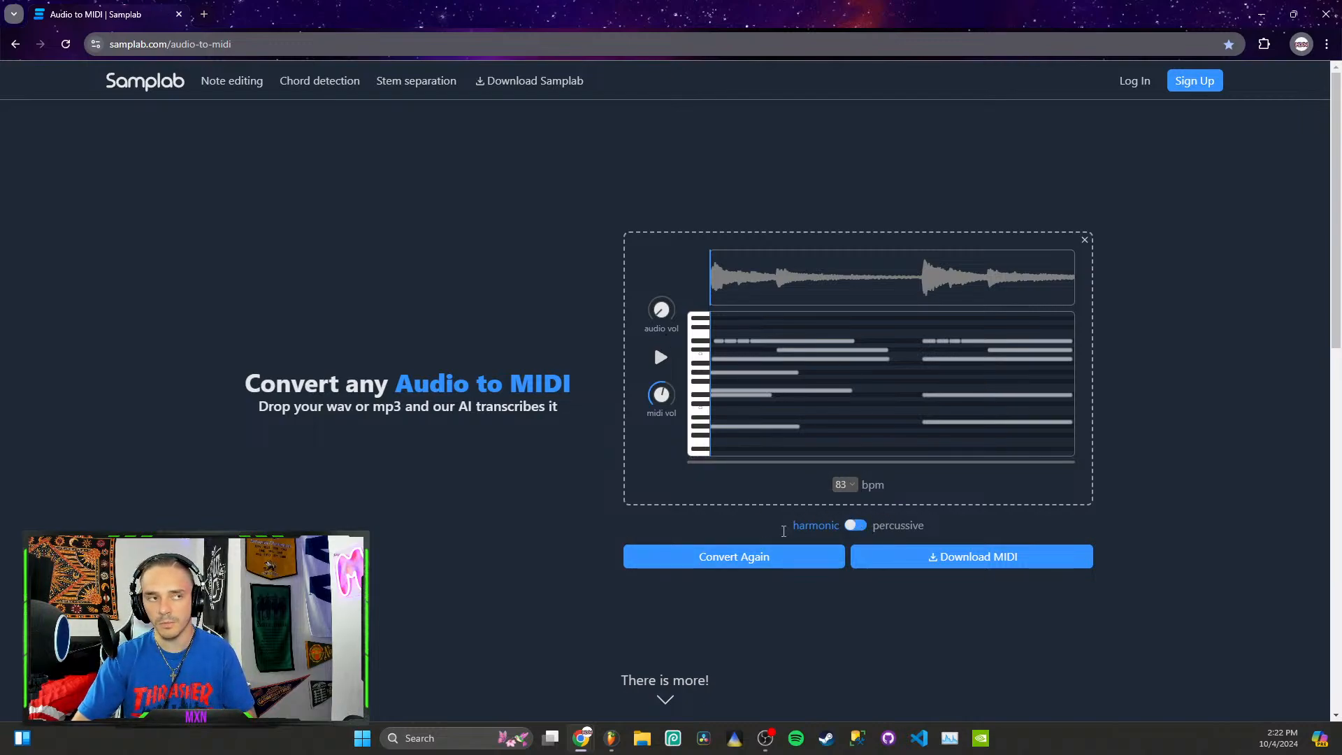
Step: Convert a later section of the loop to MIDI, play the result, then clear the audio and close the browser
click(856, 527)
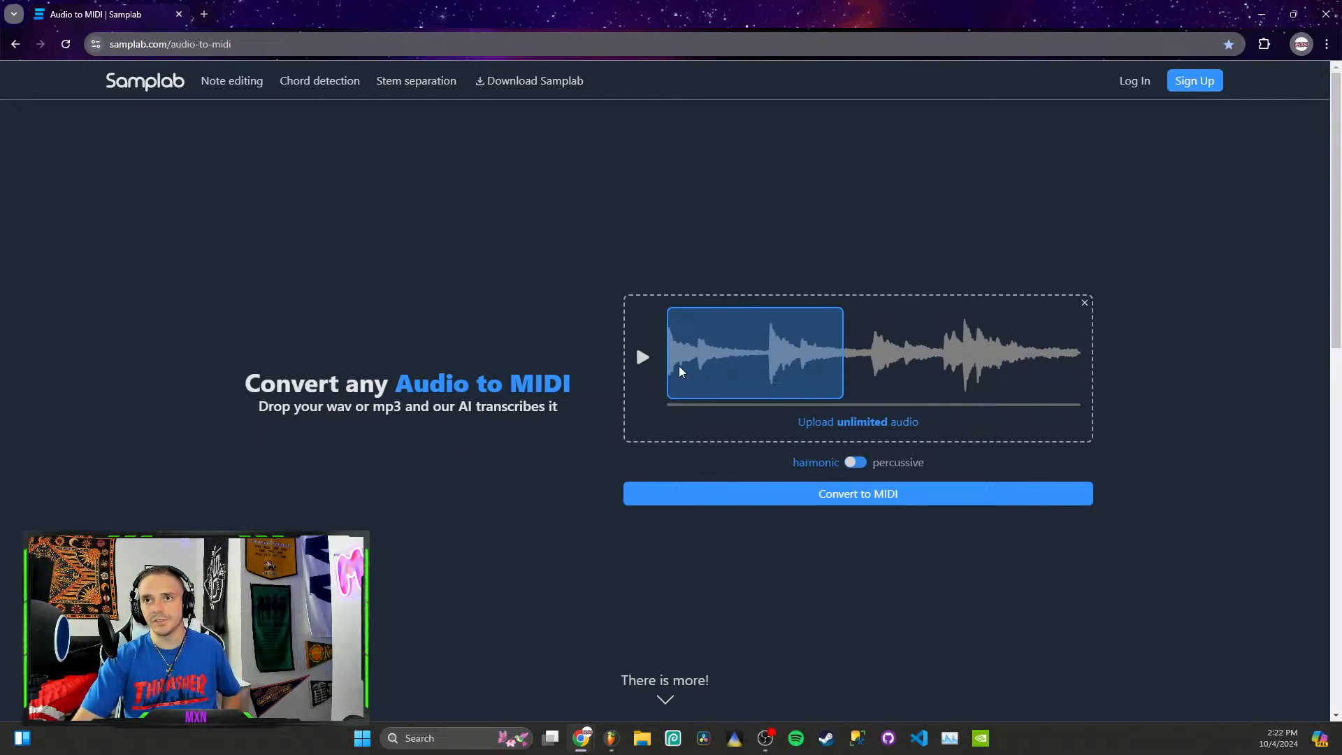
drag(703, 342, 912, 365)
click(892, 499)
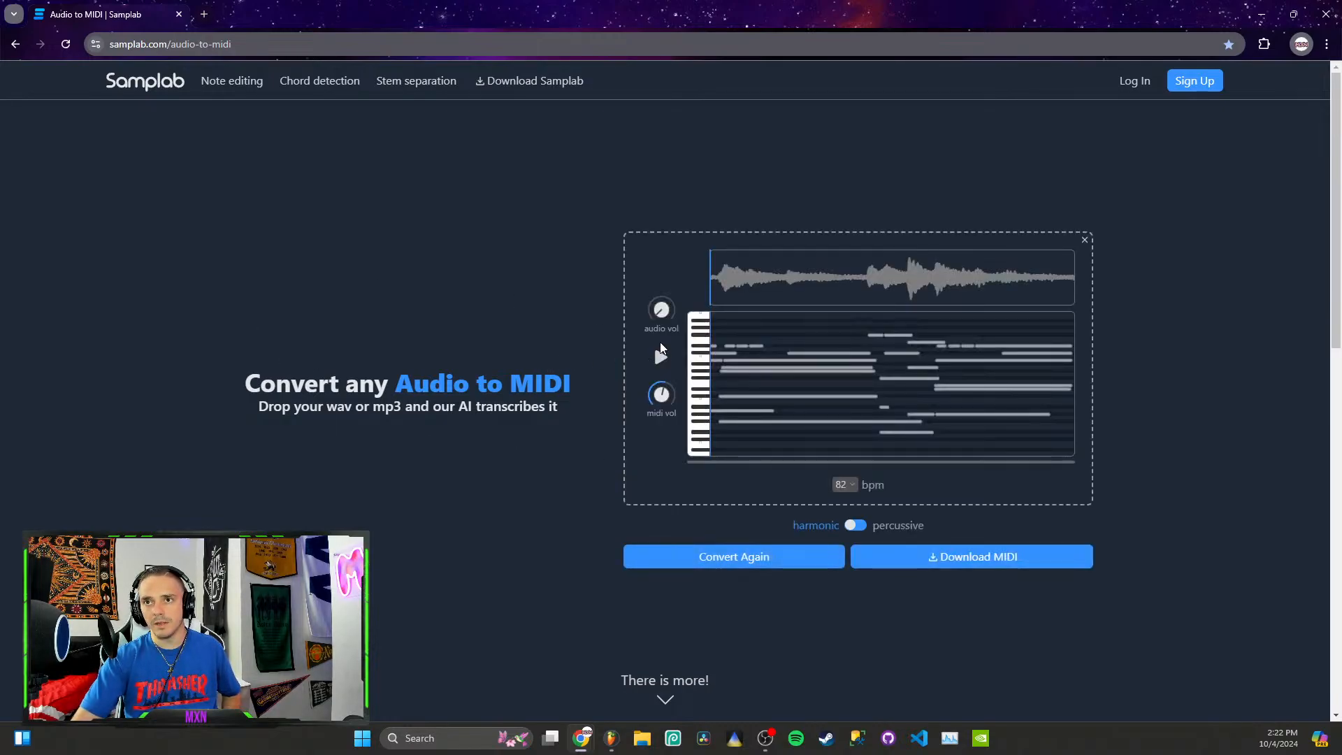
click(659, 359)
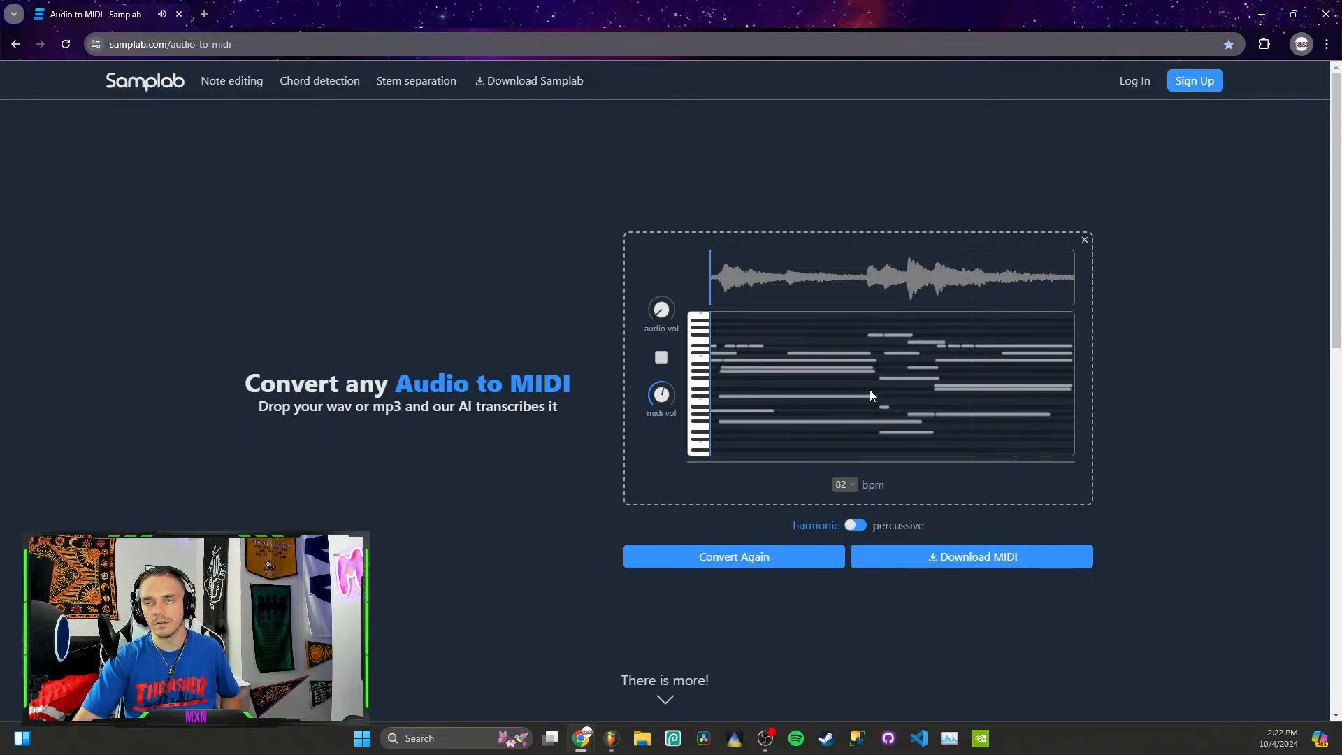
click(1085, 240)
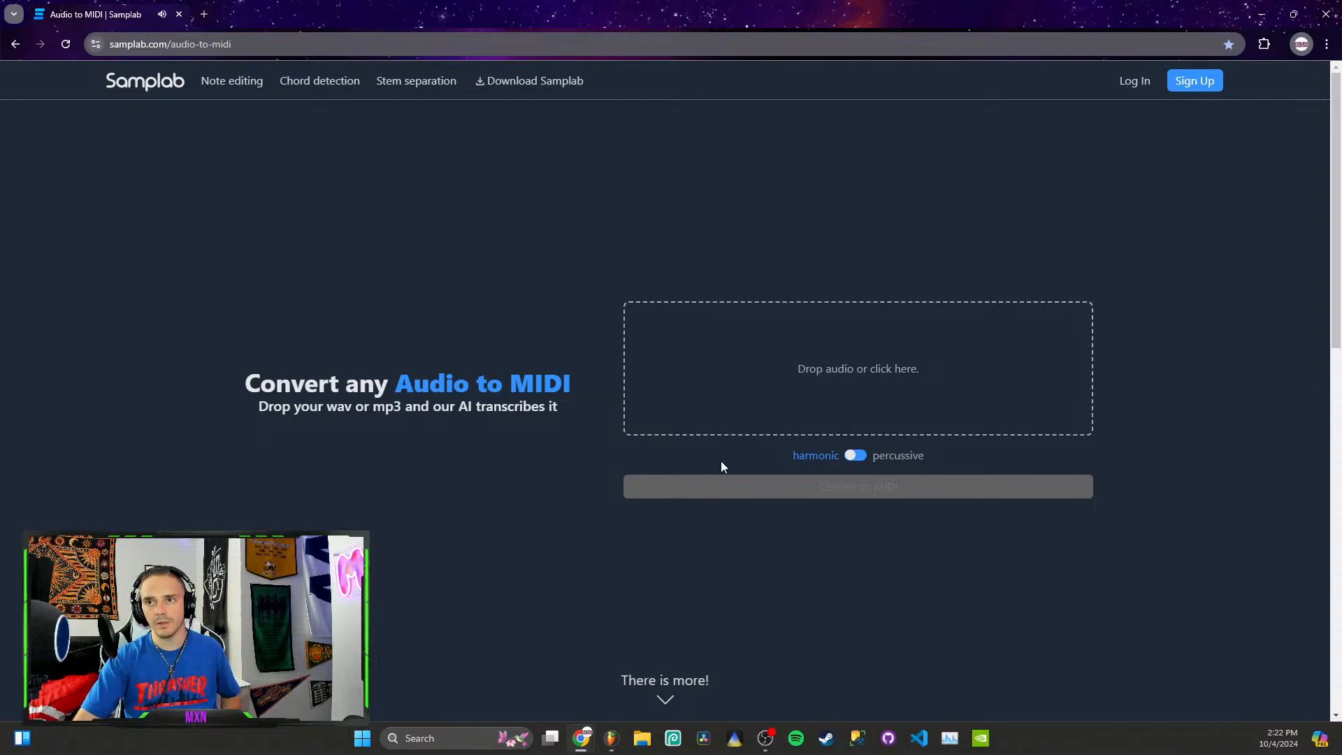
click(1326, 14)
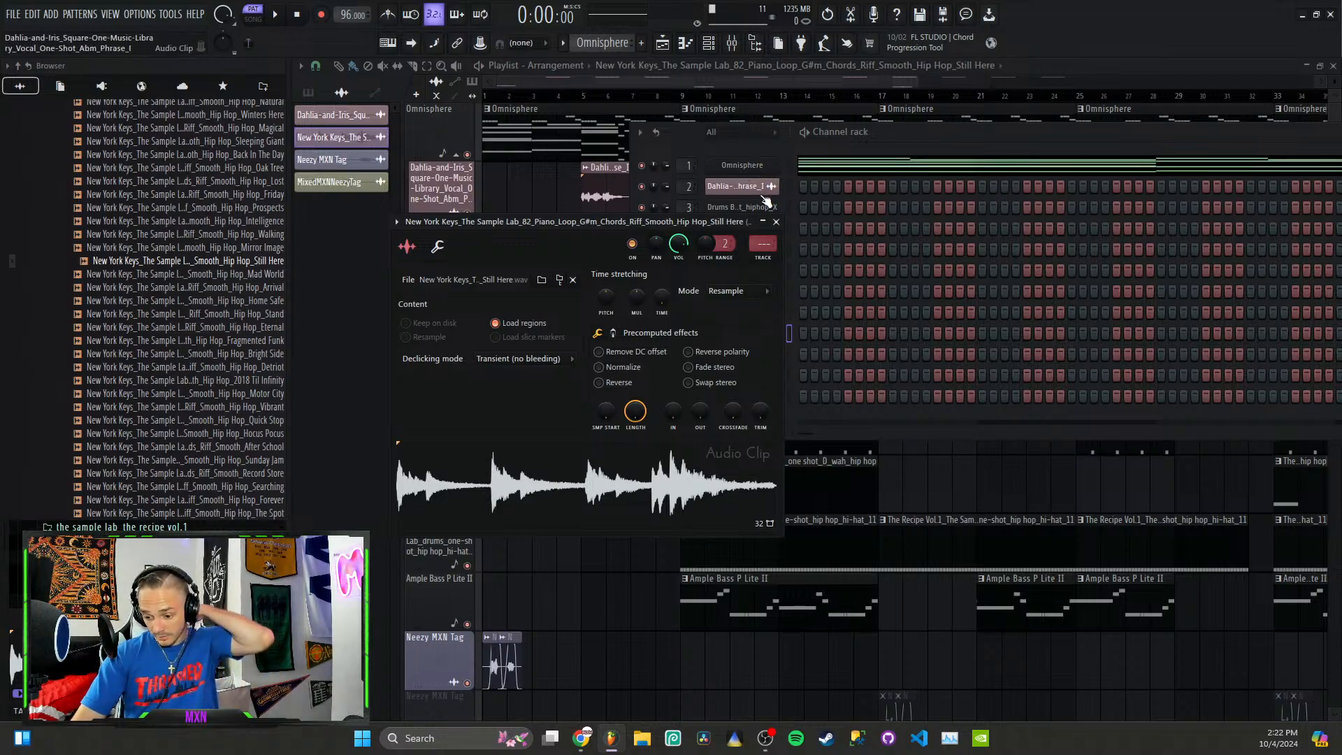
Step: Open the Omnisphere channel's notes in the piano roll from the Channel rack
right_click(754, 167)
click(803, 163)
right_click(763, 168)
click(810, 166)
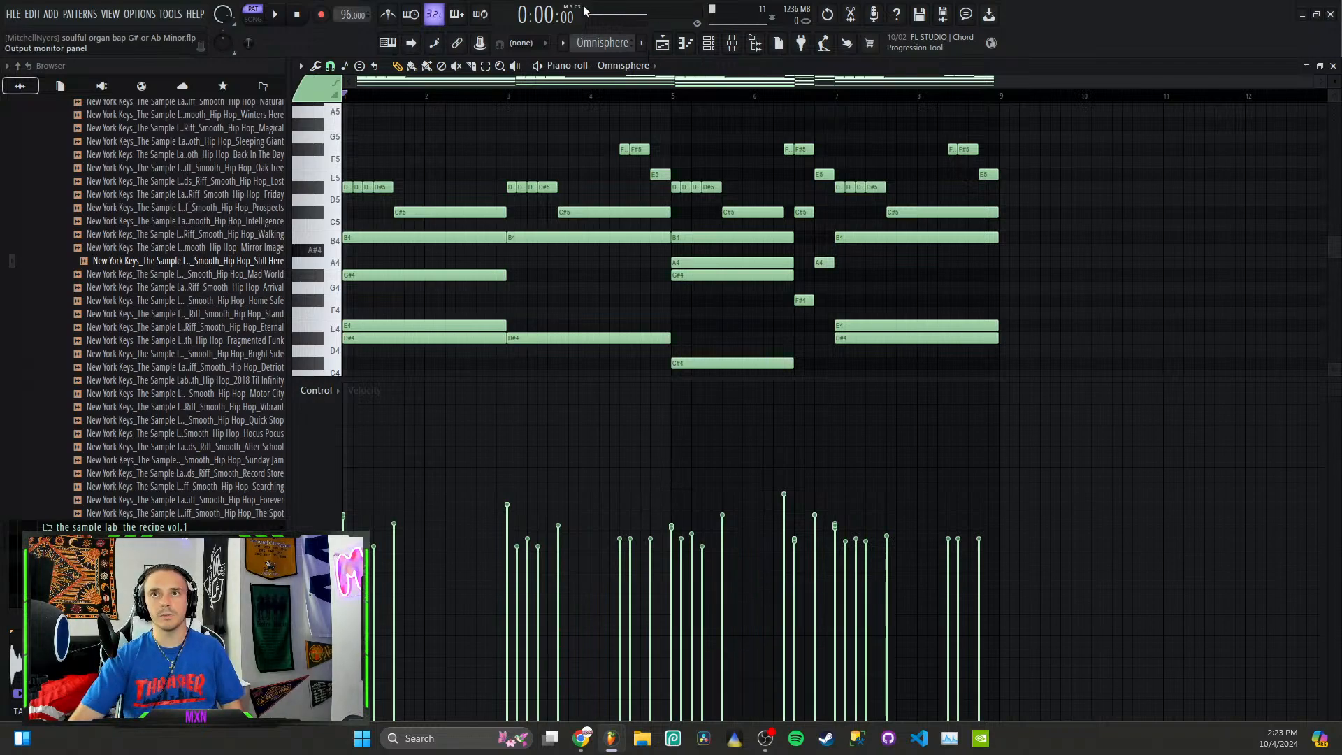
Step: Return to the playlist, then switch to the Samplab Audio to MIDI page in Chrome
click(673, 43)
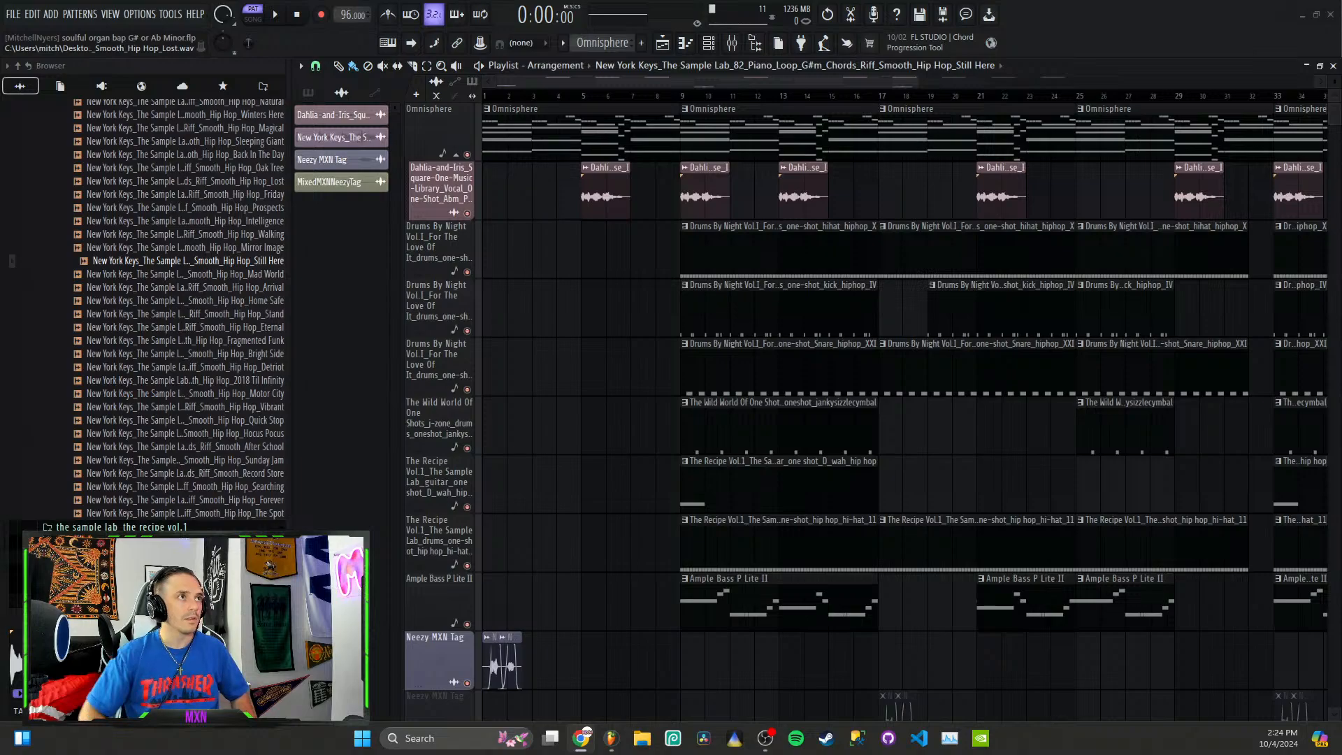
click(581, 738)
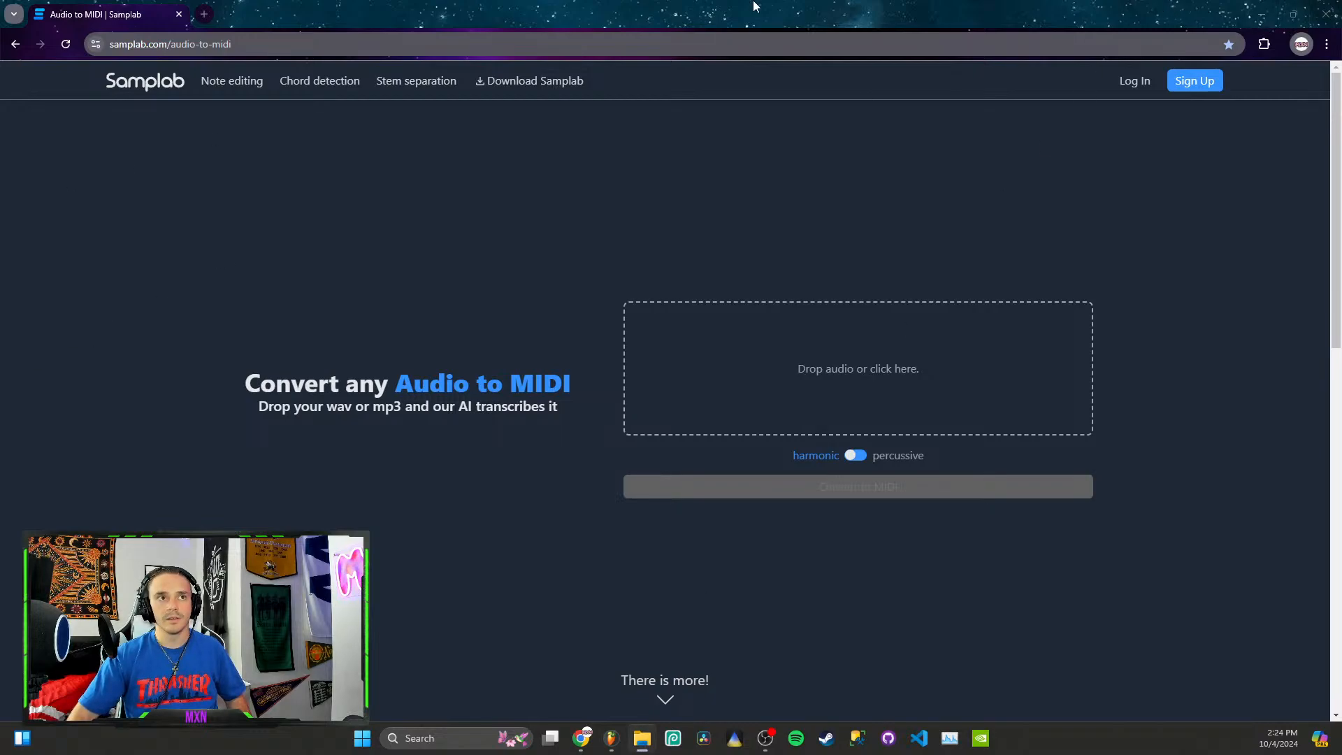
Step: Load the New York Keys piano loop from the playlist's audio clips into the Samplab converter
drag(1000, 10, 994, 284)
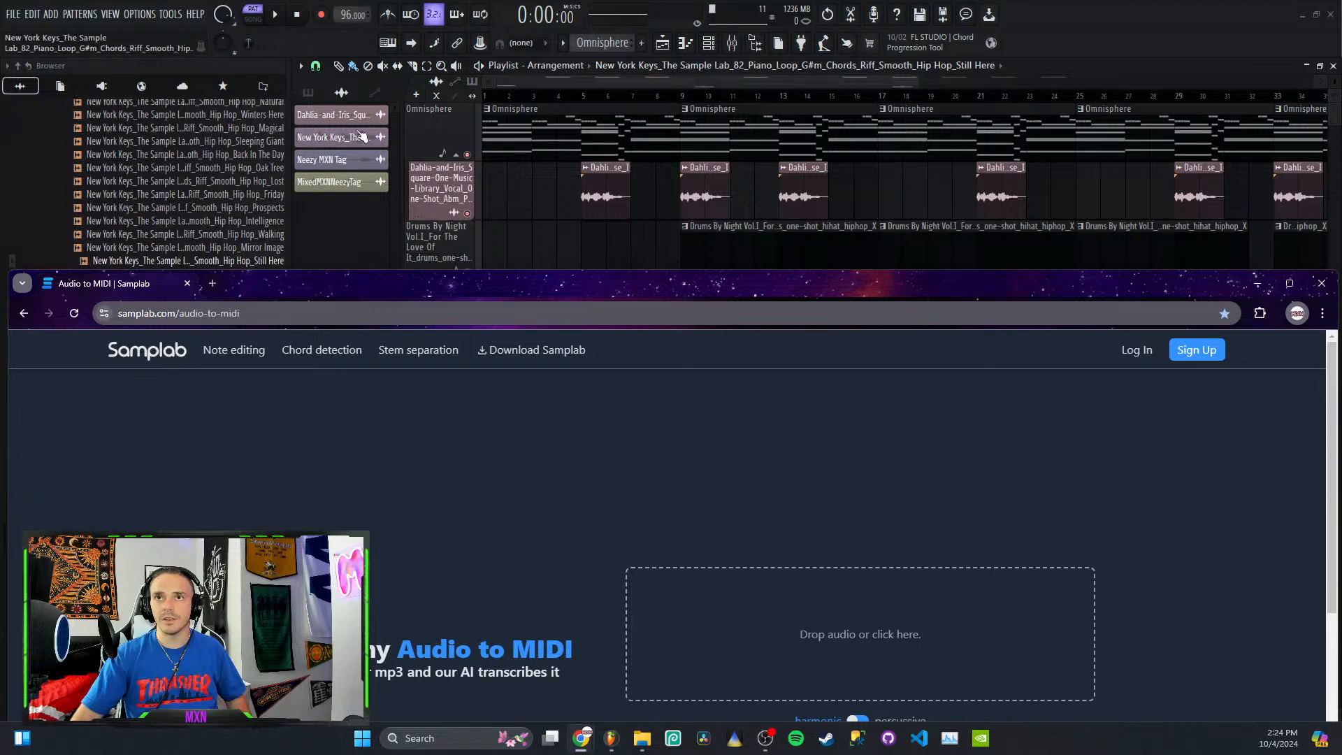
click(563, 142)
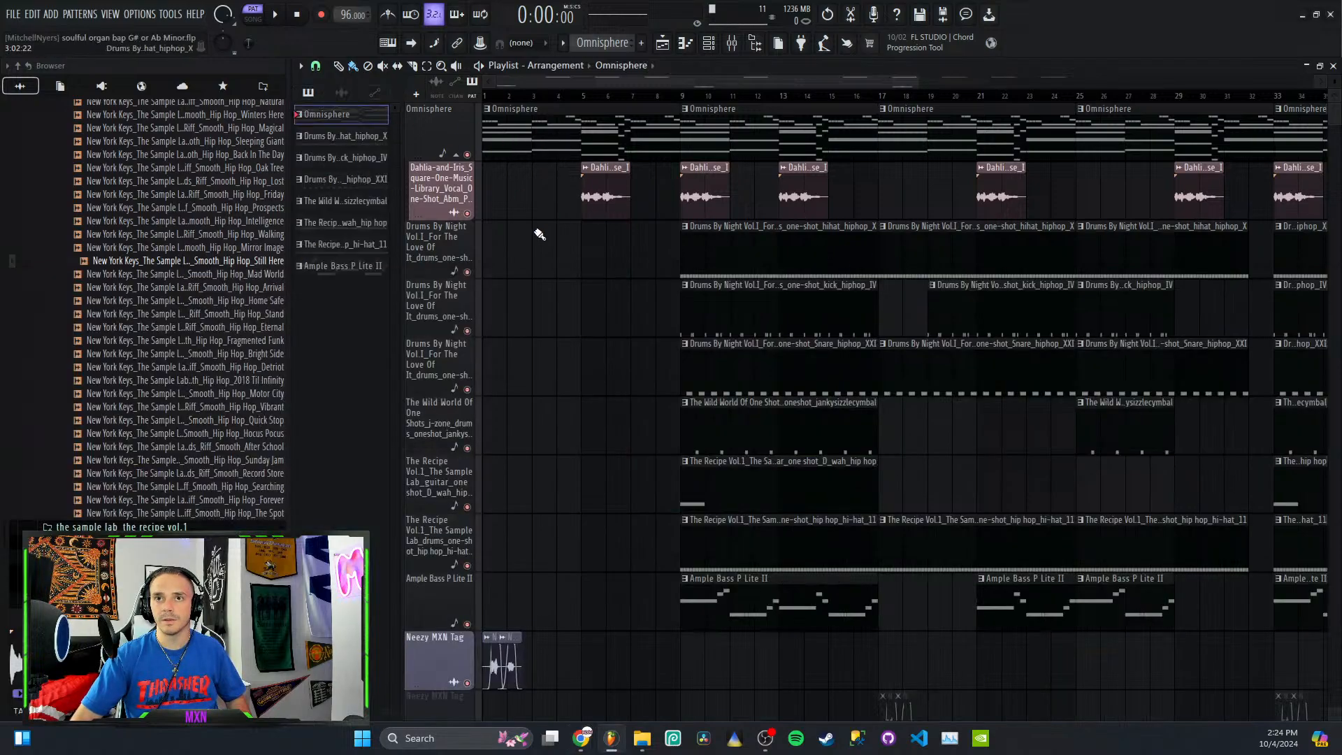
click(341, 93)
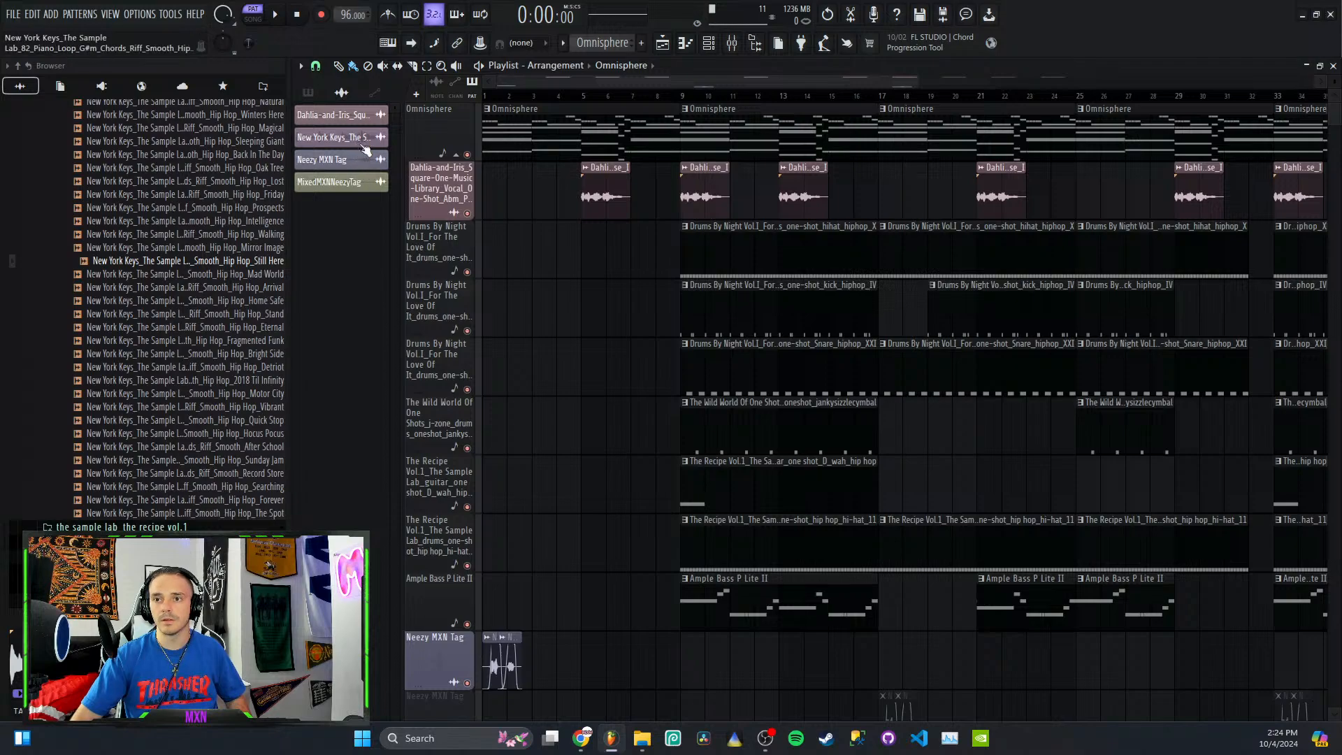
drag(365, 150, 816, 639)
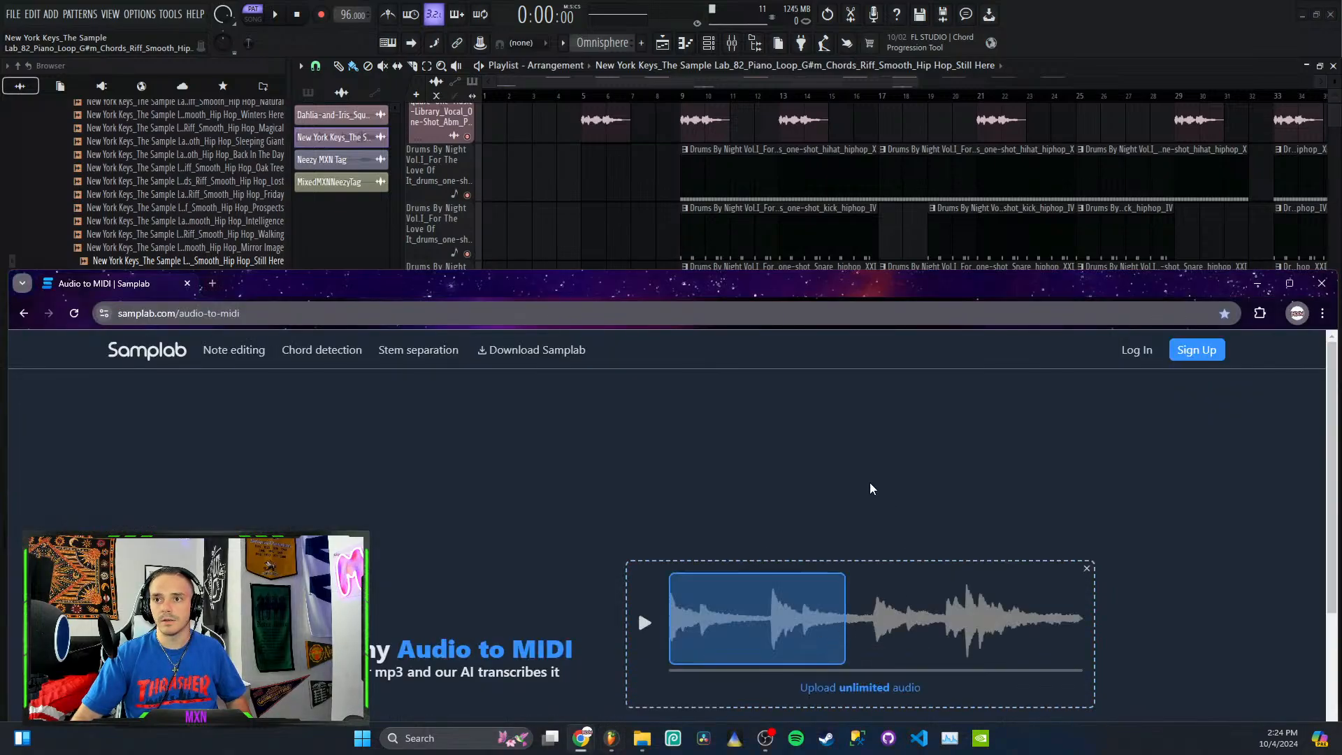
Step: Convert the selected opening section of the piano loop to MIDI and download the resulting file
drag(591, 288, 629, 7)
click(882, 494)
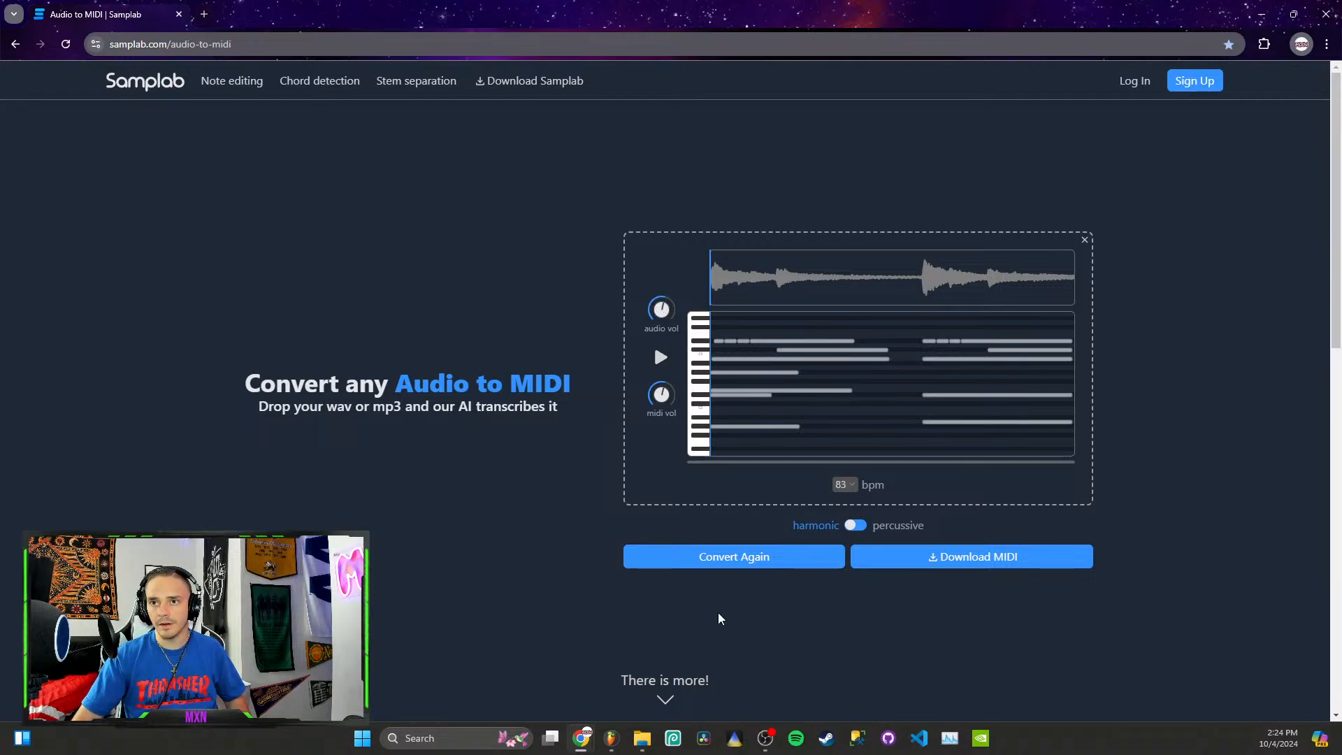
click(964, 560)
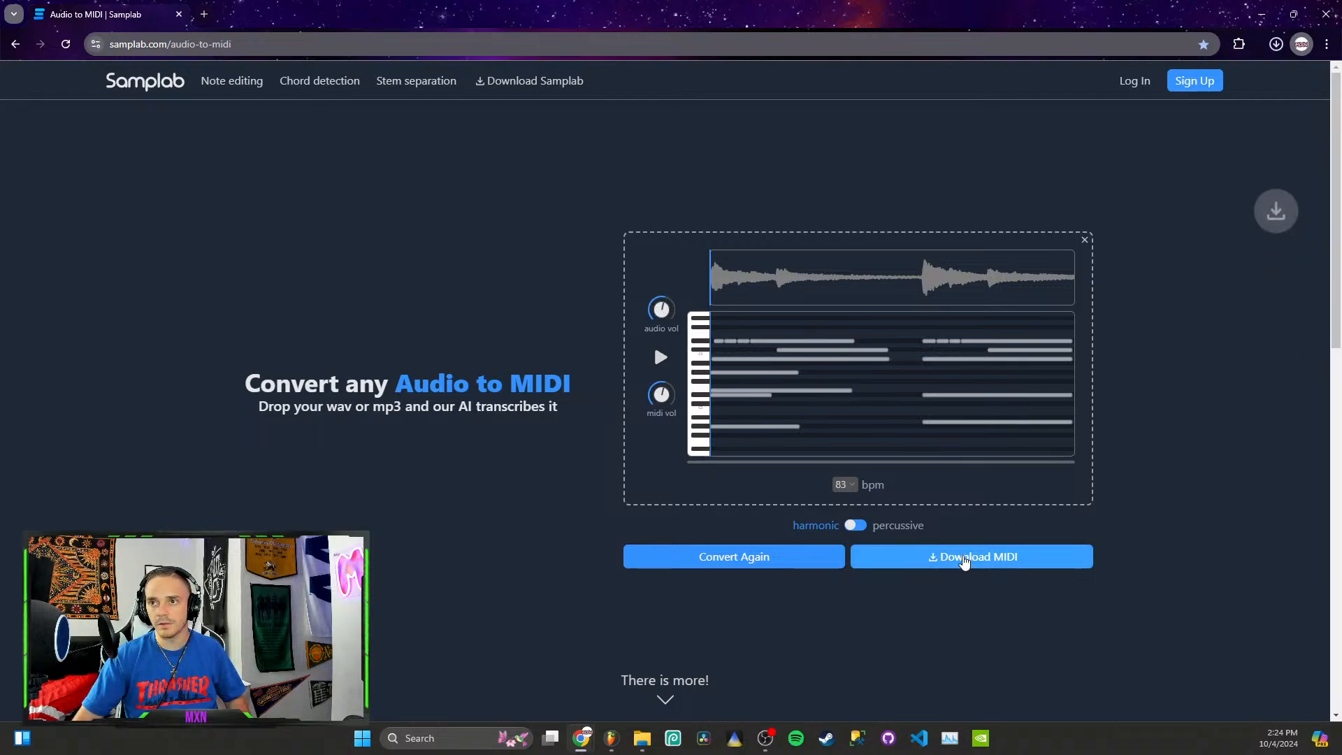
click(1276, 45)
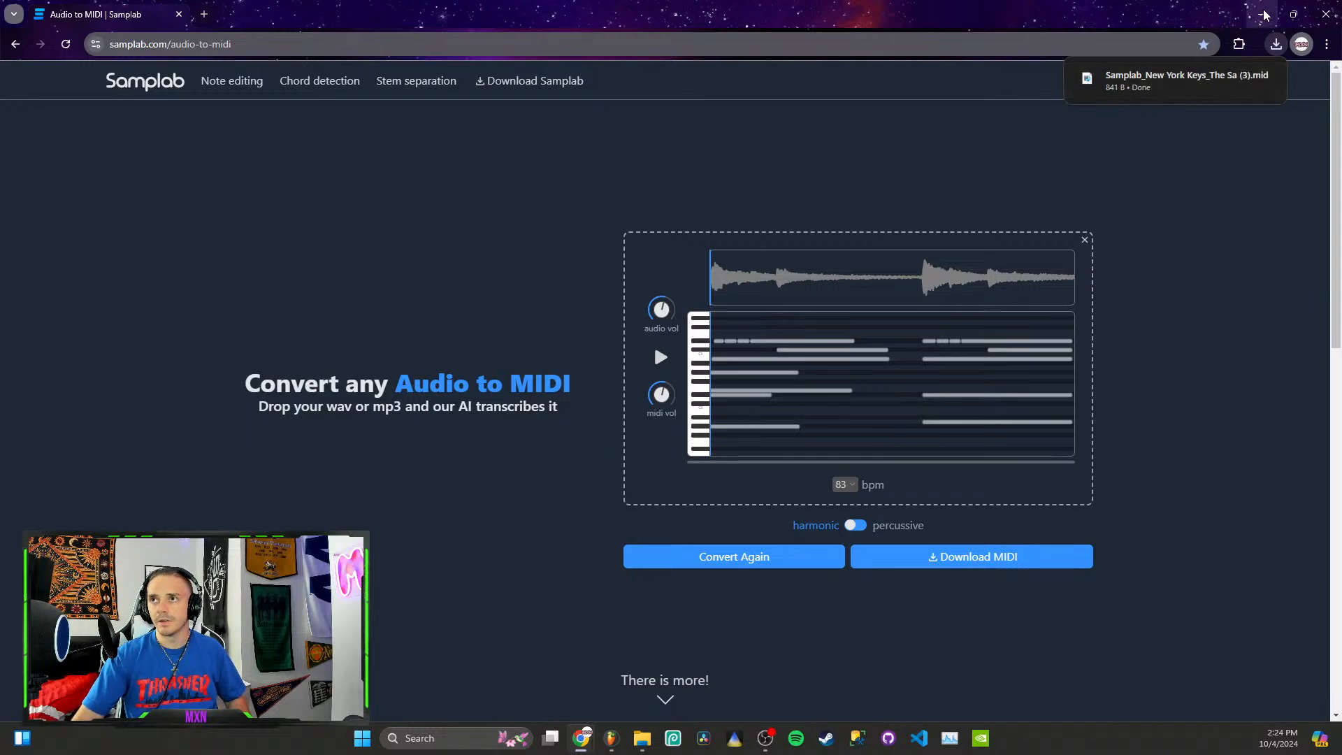
Step: Import the downloaded "Samplab_New York Keys_The Sa (3).mid" file into FL Studio's Channel rack
drag(1160, 89, 649, 634)
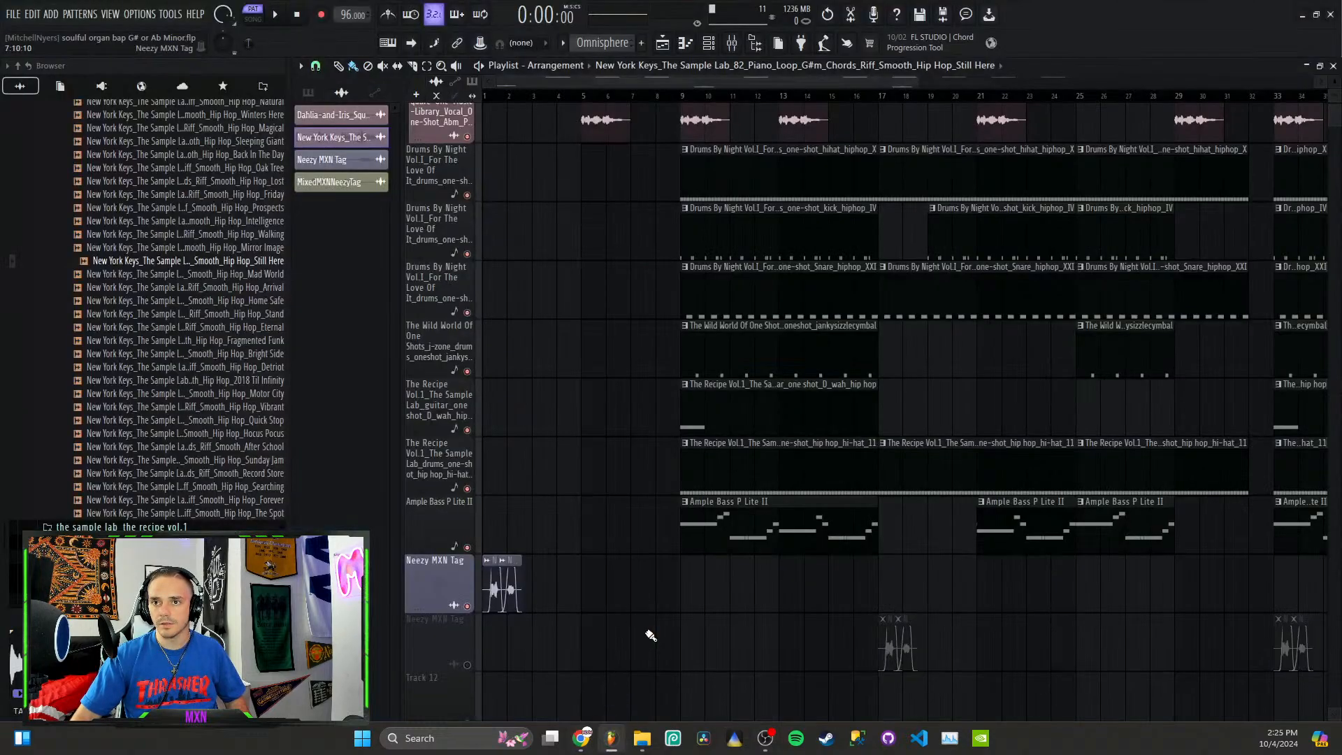
click(717, 45)
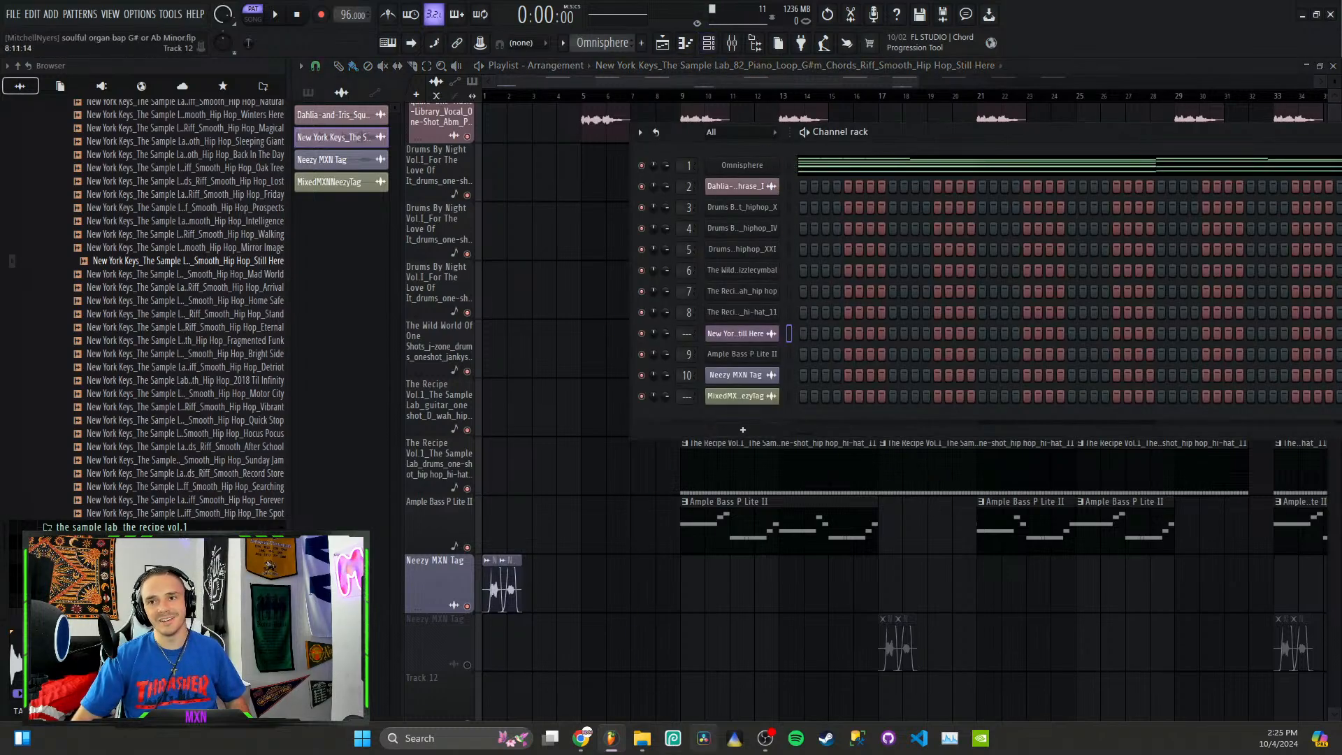
mouse_move(581, 738)
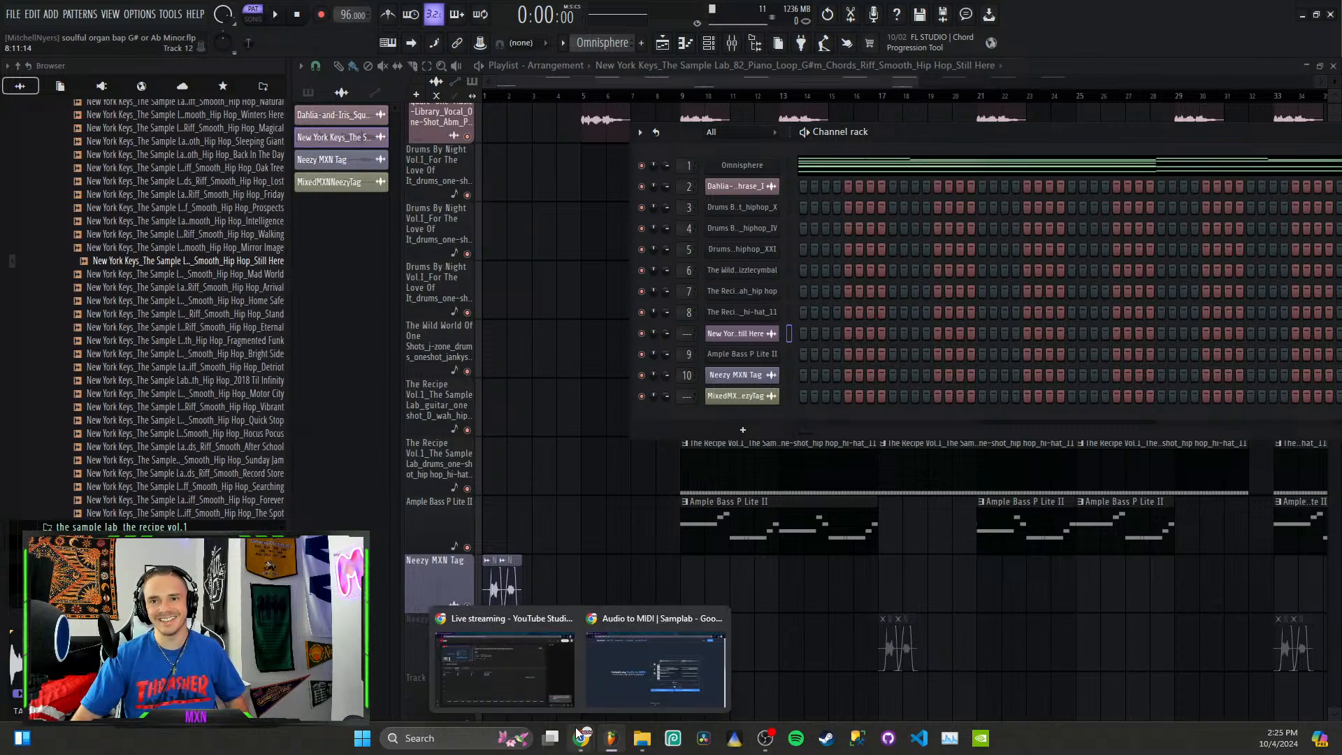
click(654, 676)
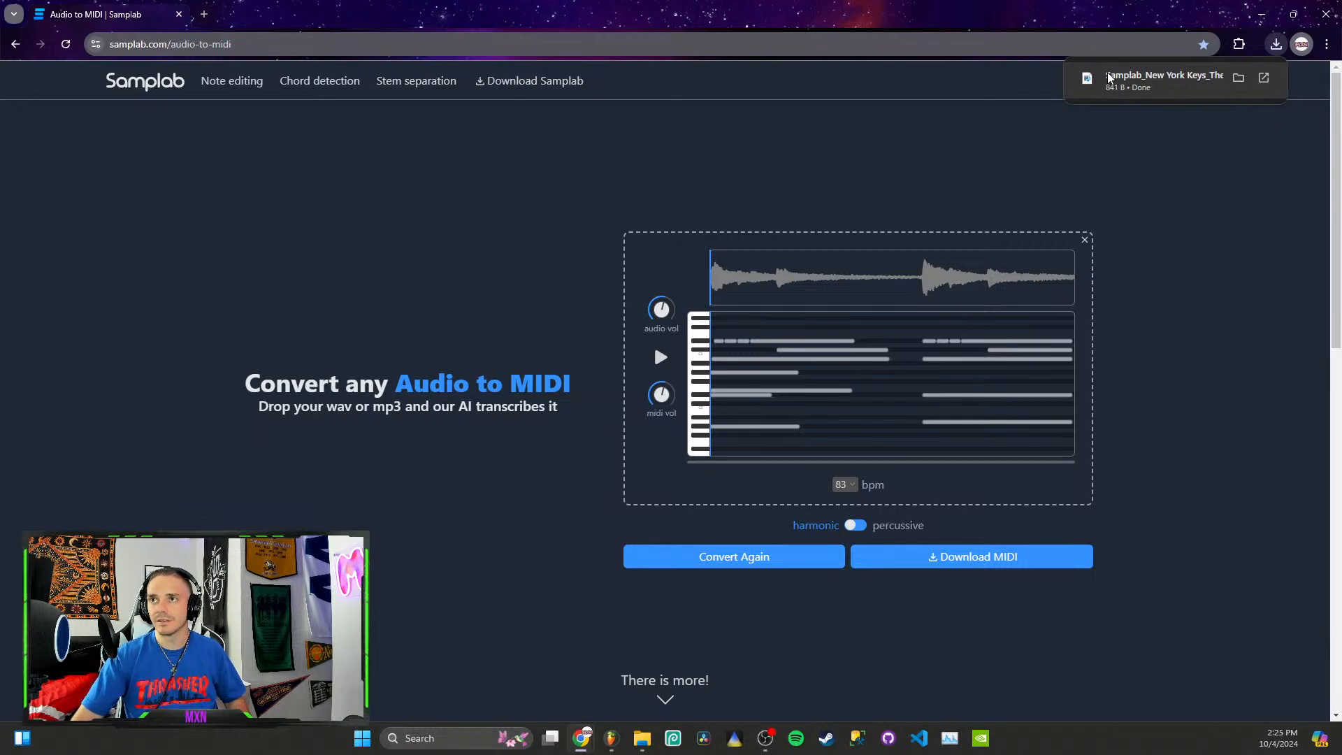
drag(1110, 77, 764, 426)
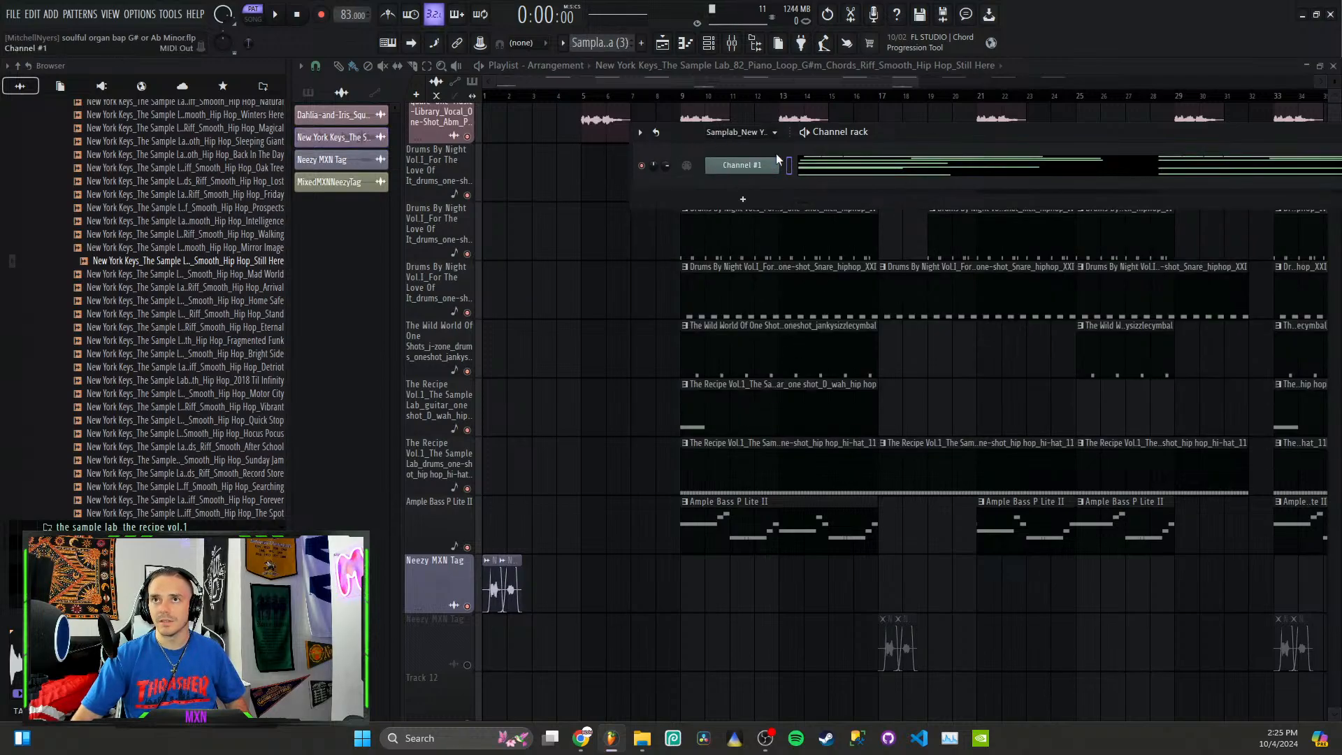
Step: Open the imported Channel #1 in the piano roll to examine its converted notes
click(741, 132)
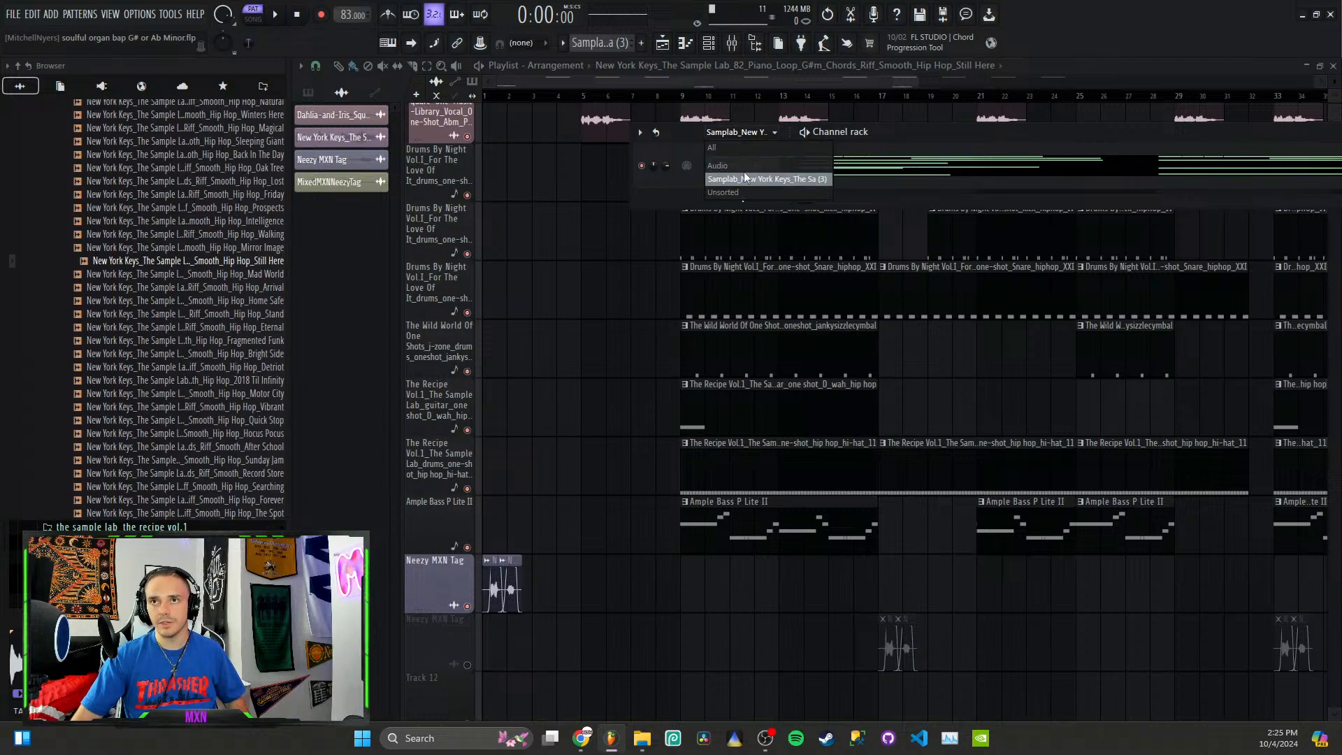
click(683, 175)
right_click(779, 174)
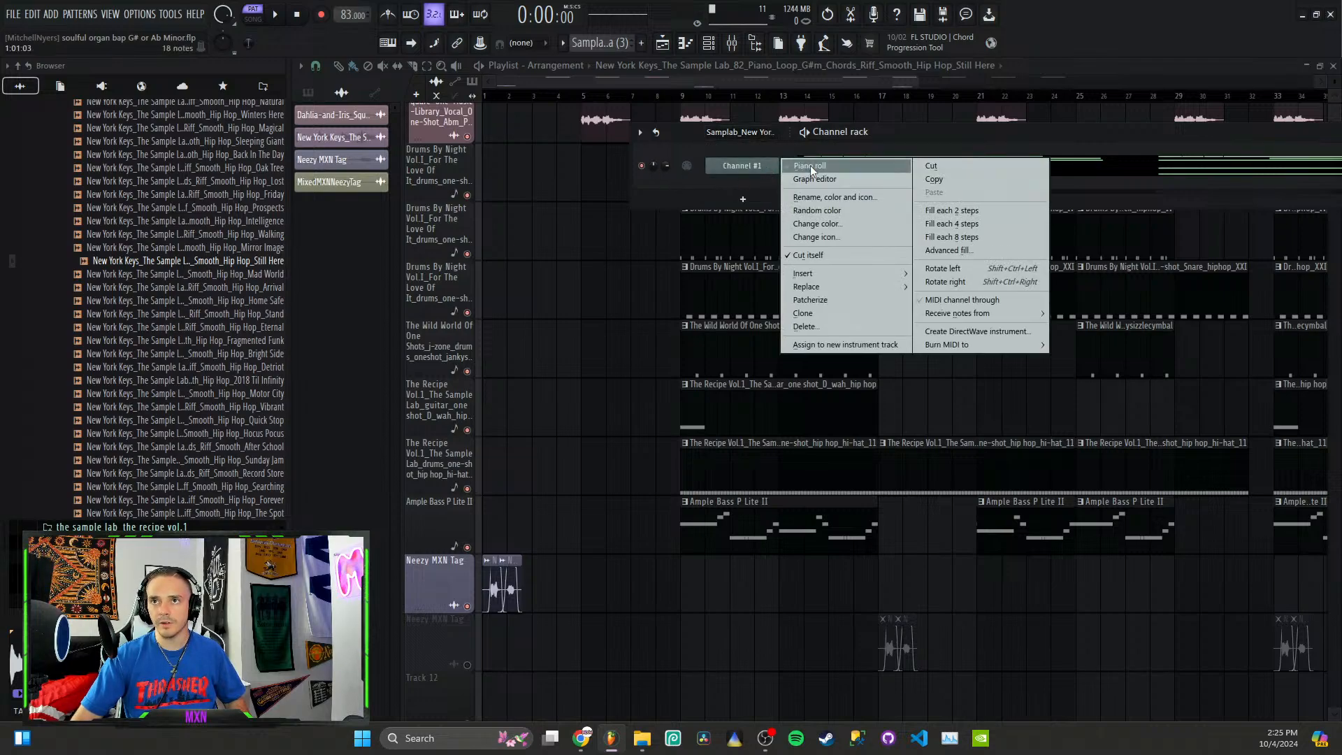
click(782, 177)
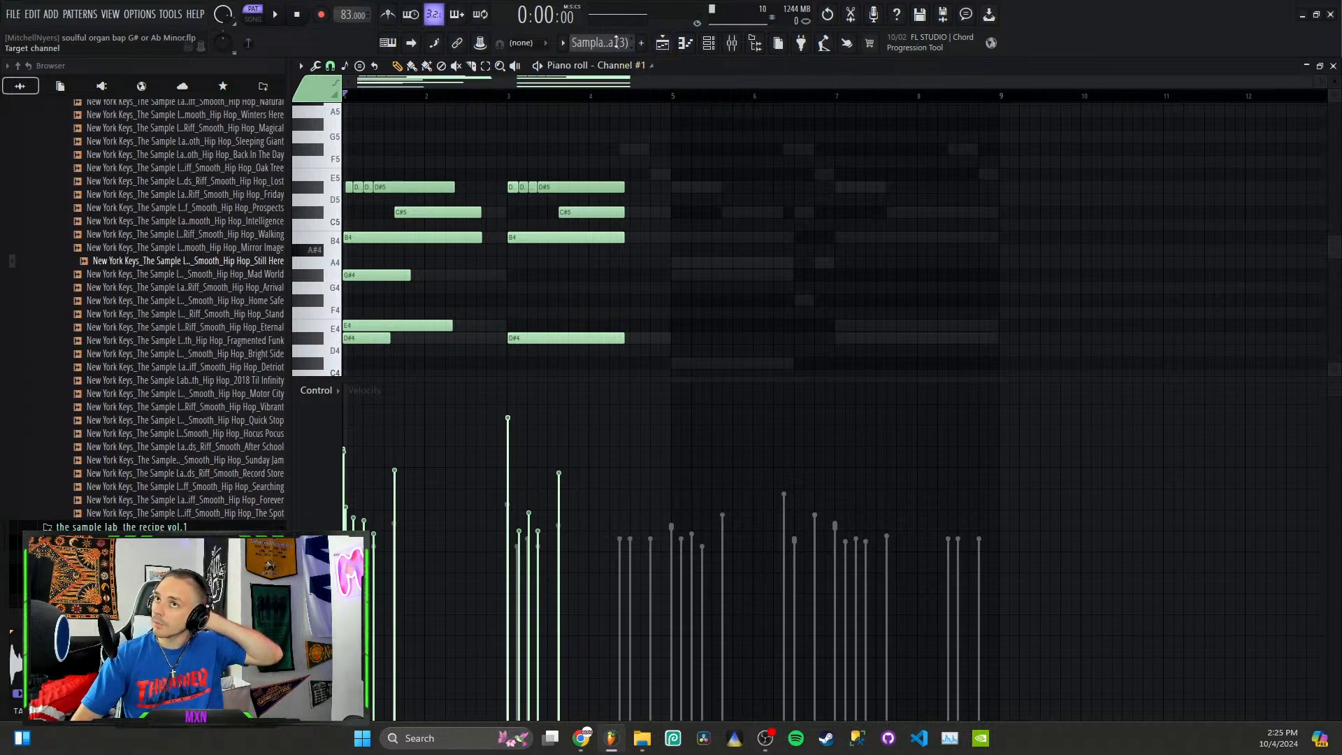
key(Down)
key(Up)
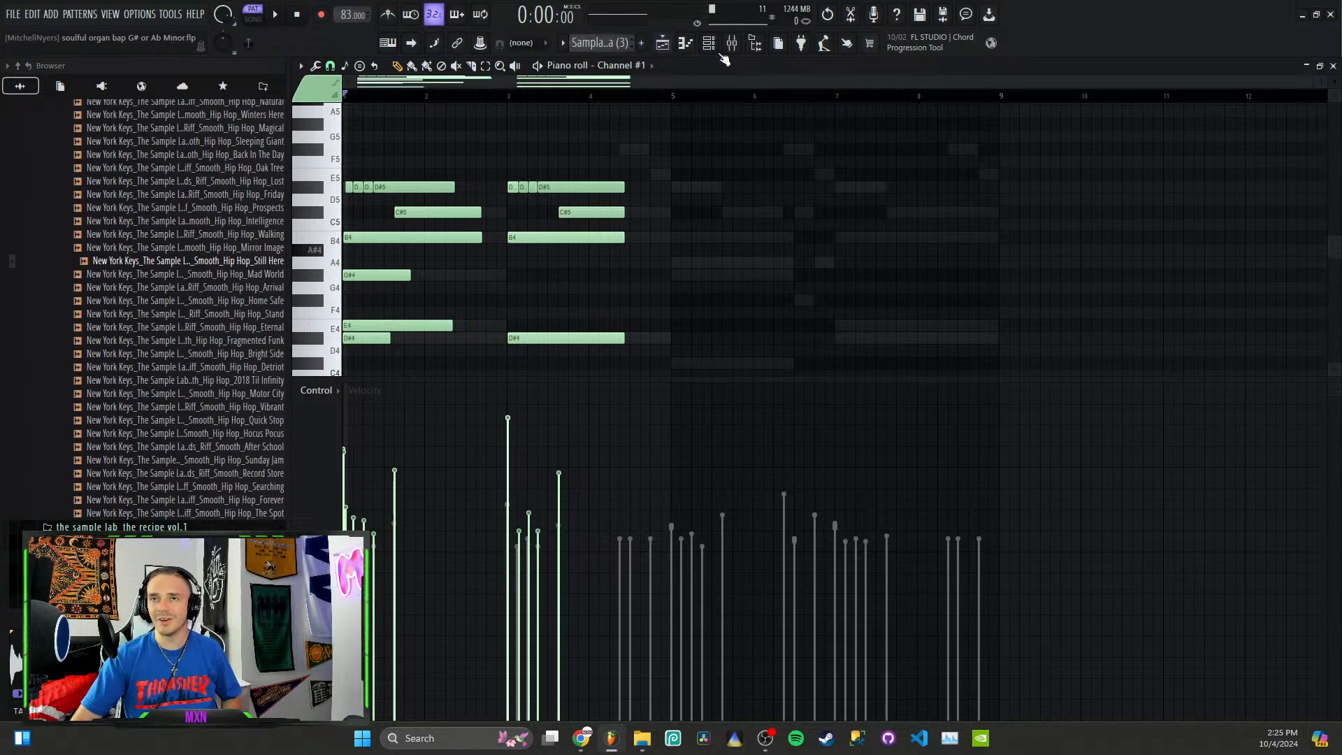
Step: Return to the playlist, undo the MIDI import, and revert the project history to Last reset
click(662, 43)
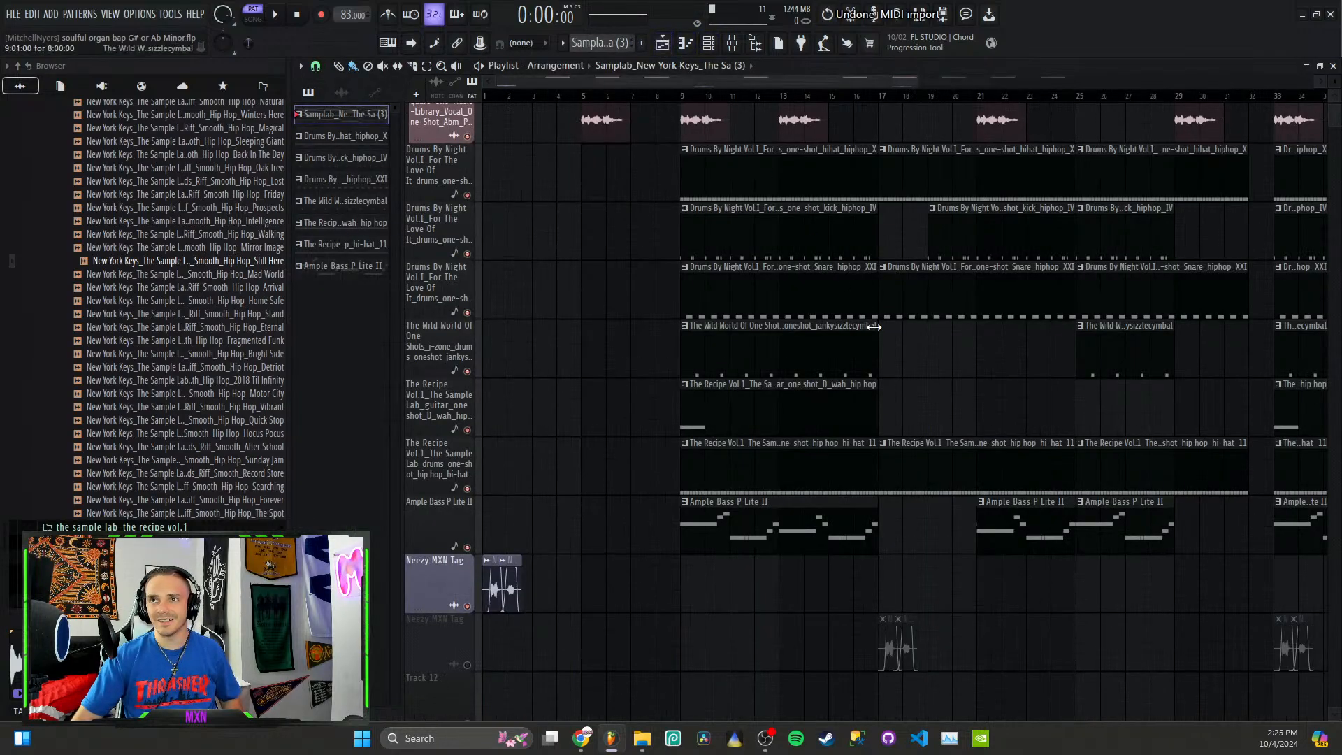
key(ctrl+alt+z)
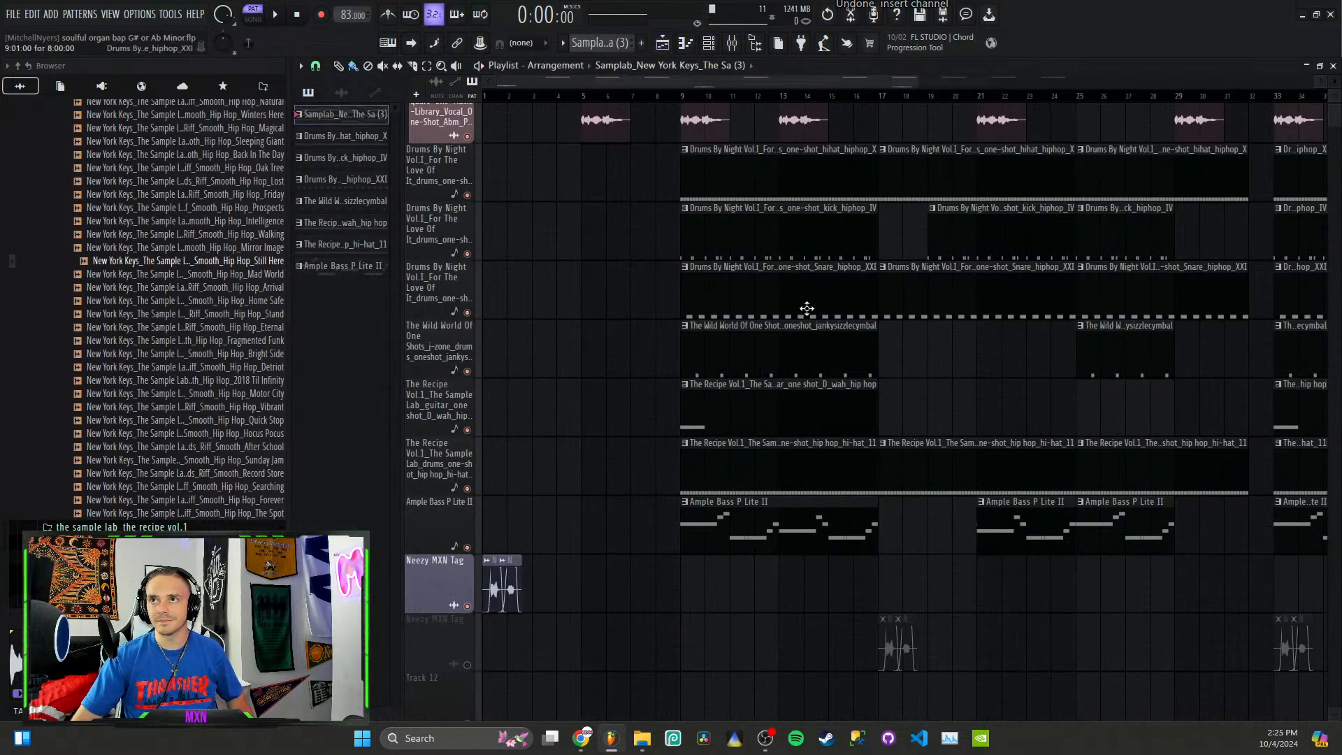
key(ctrl+alt+z)
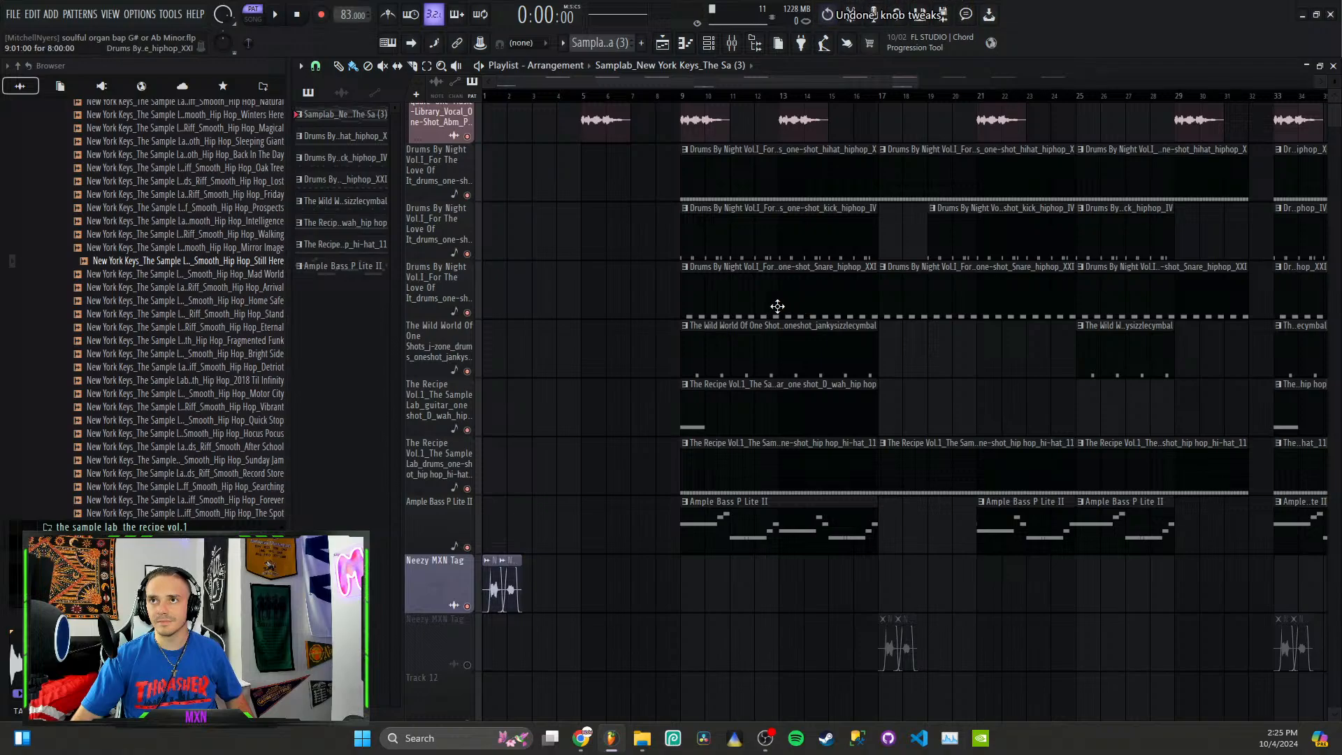
key(ctrl+z)
scroll(185, 260, down, 10)
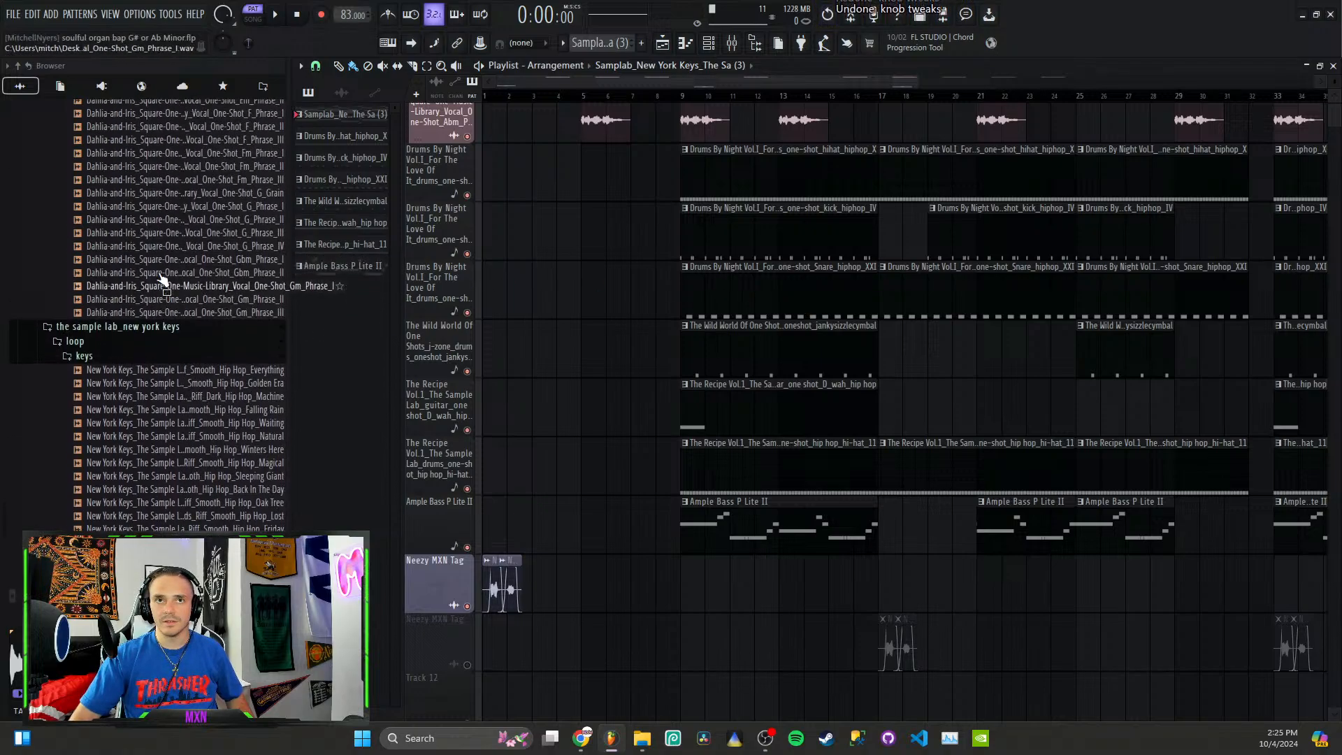
click(60, 85)
click(70, 138)
scroll(581, 217, up, 2)
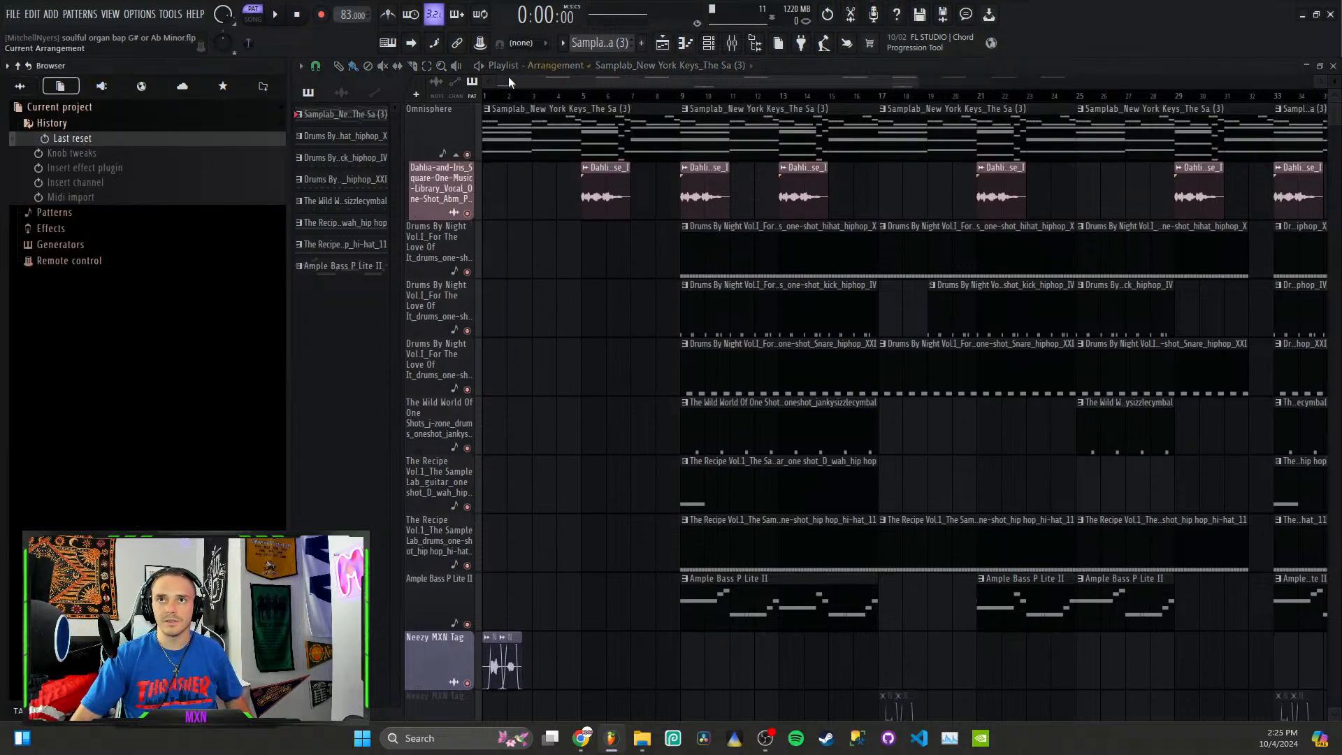
Step: Play the arrangement from the start, from around bar 7, and from bar 9 to check how it sounds
key(space)
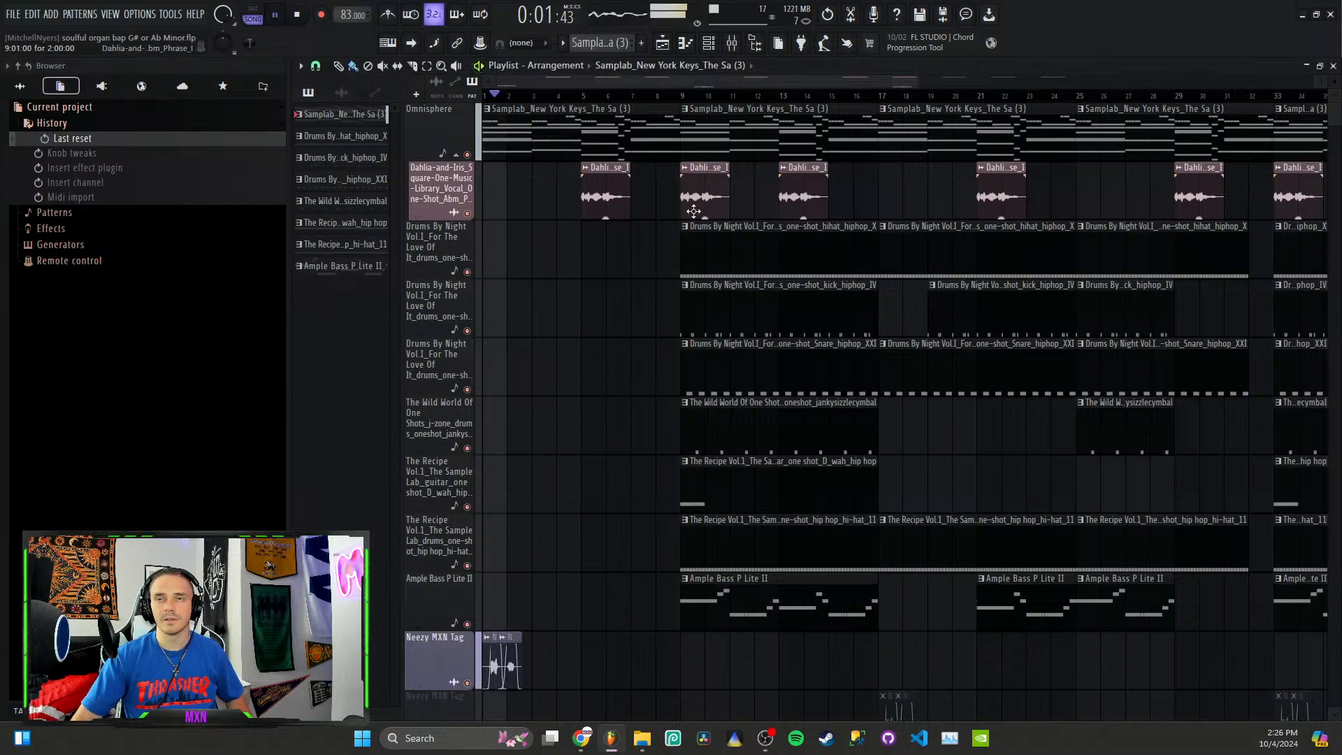
key(space)
scroll(566, 327, down, 3)
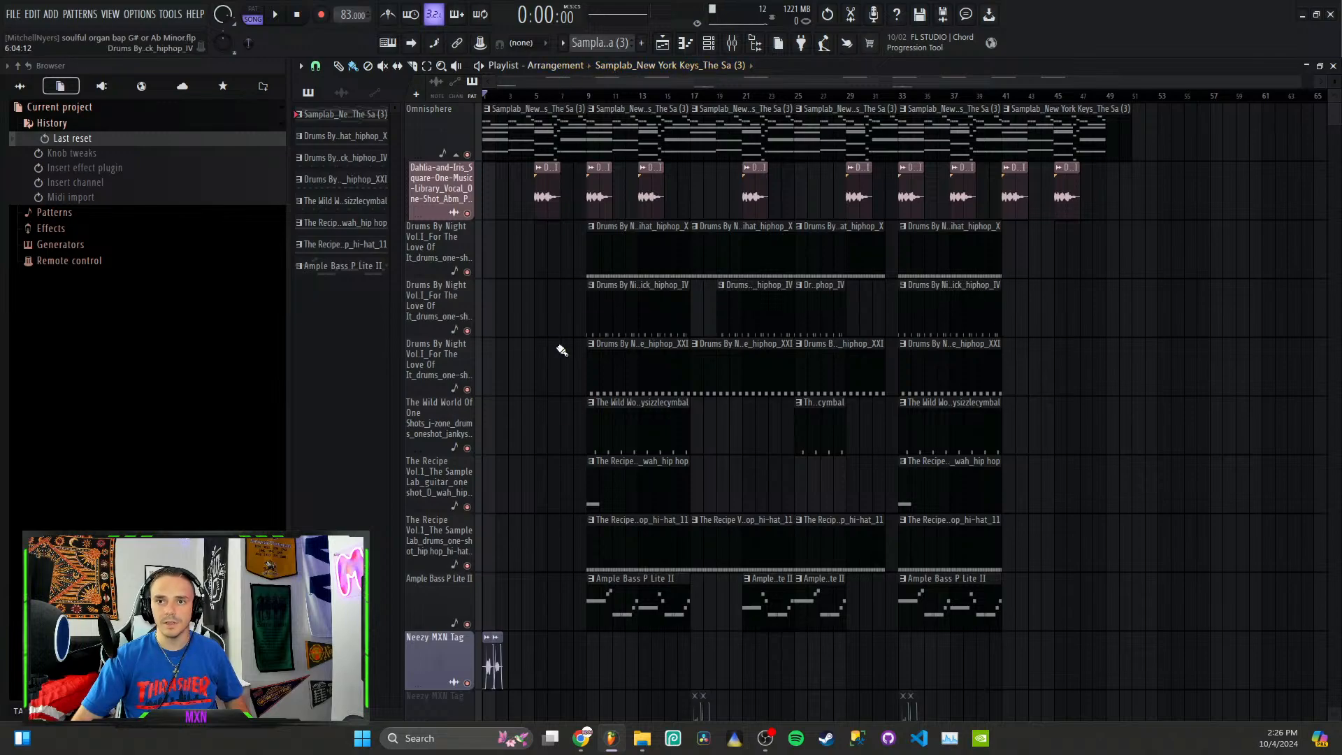
scroll(523, 482, up, 3)
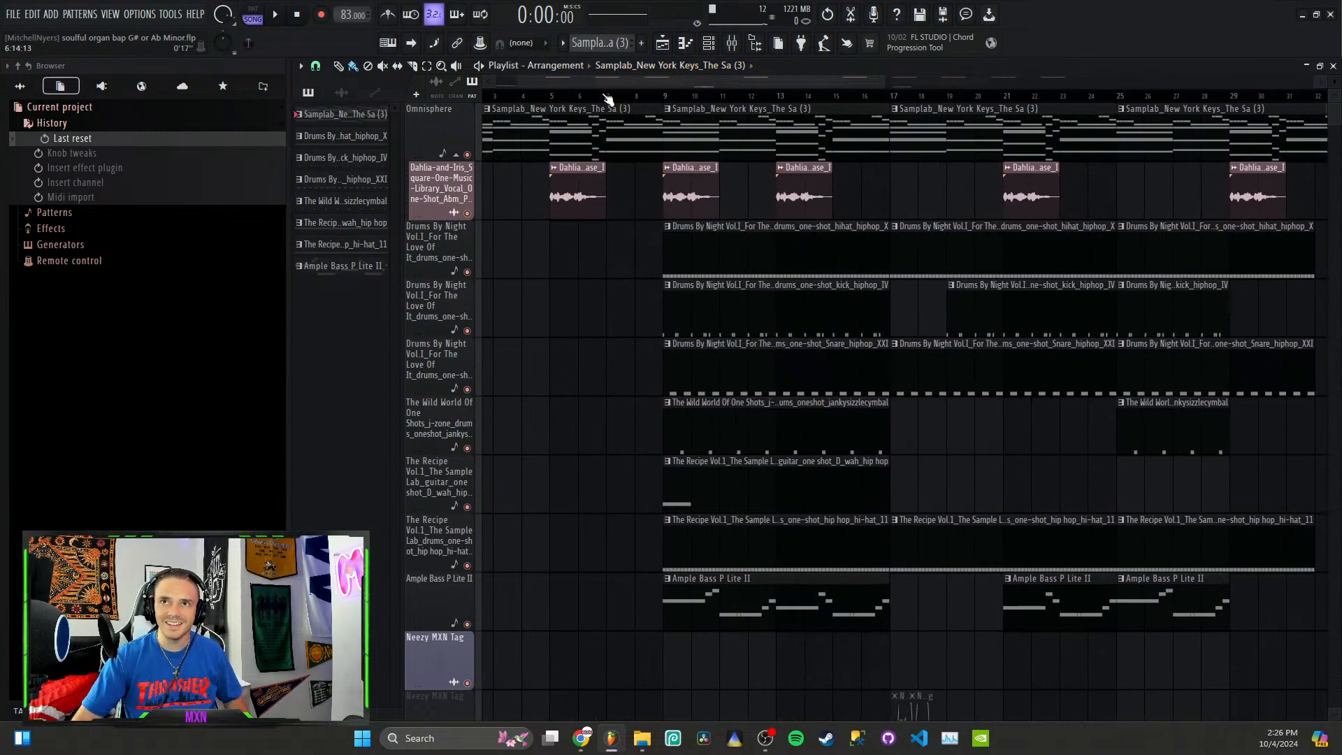
click(607, 100)
key(space)
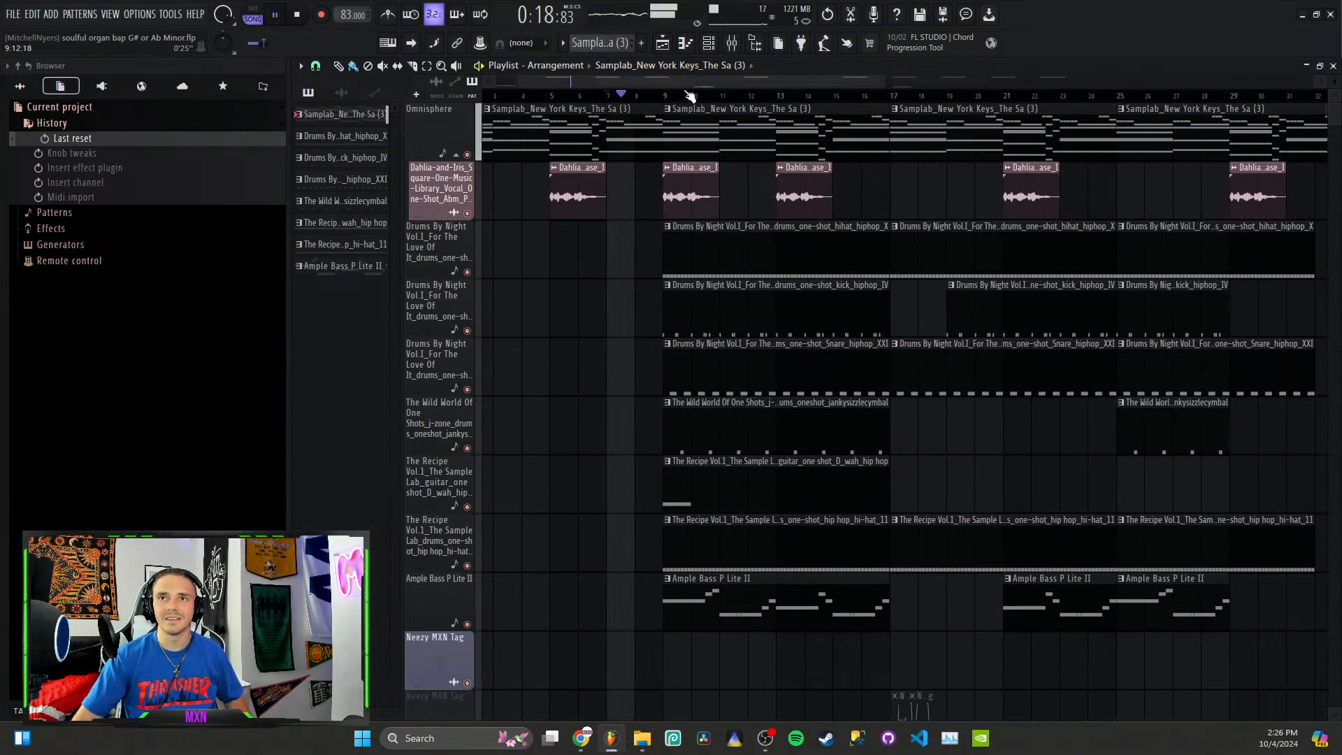
click(665, 96)
key(space)
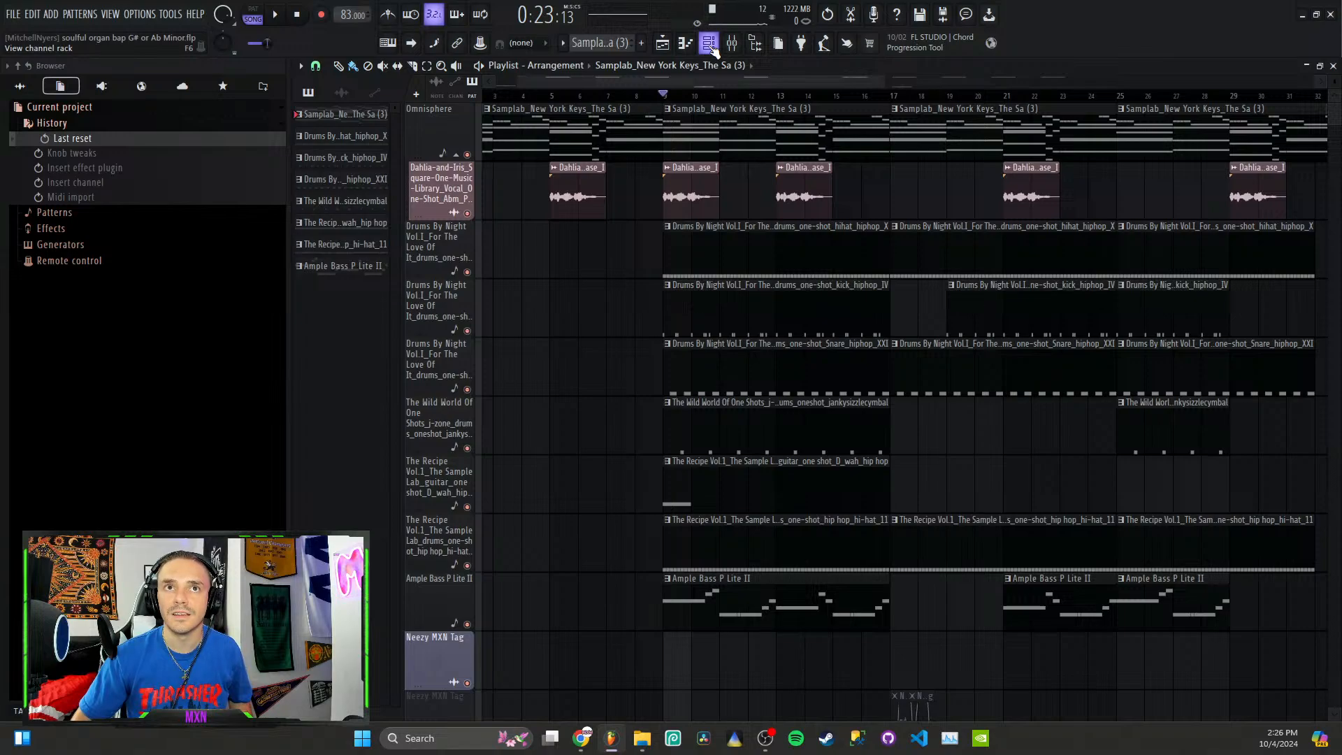
Step: Examine the project's patterns, effects and generators, and the Omnisphere notes in the piano roll
click(69, 212)
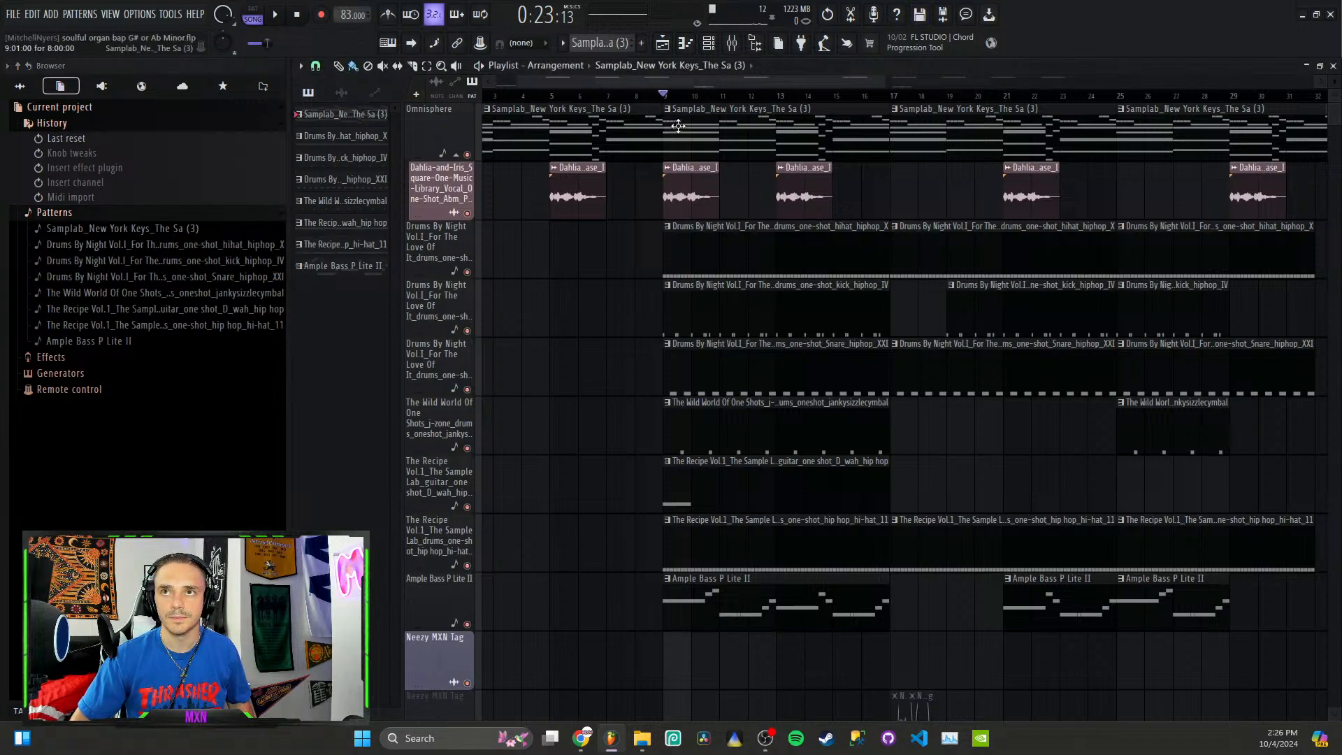
double_click(684, 156)
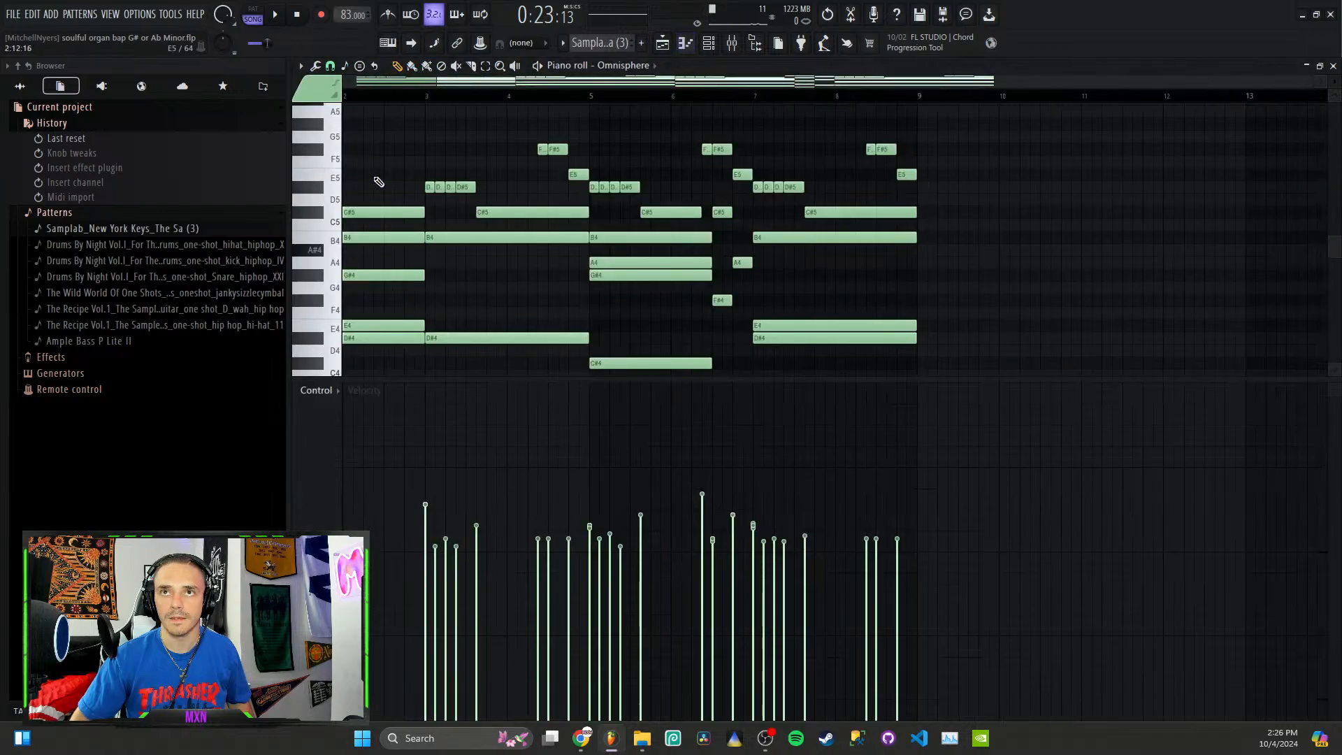
click(56, 357)
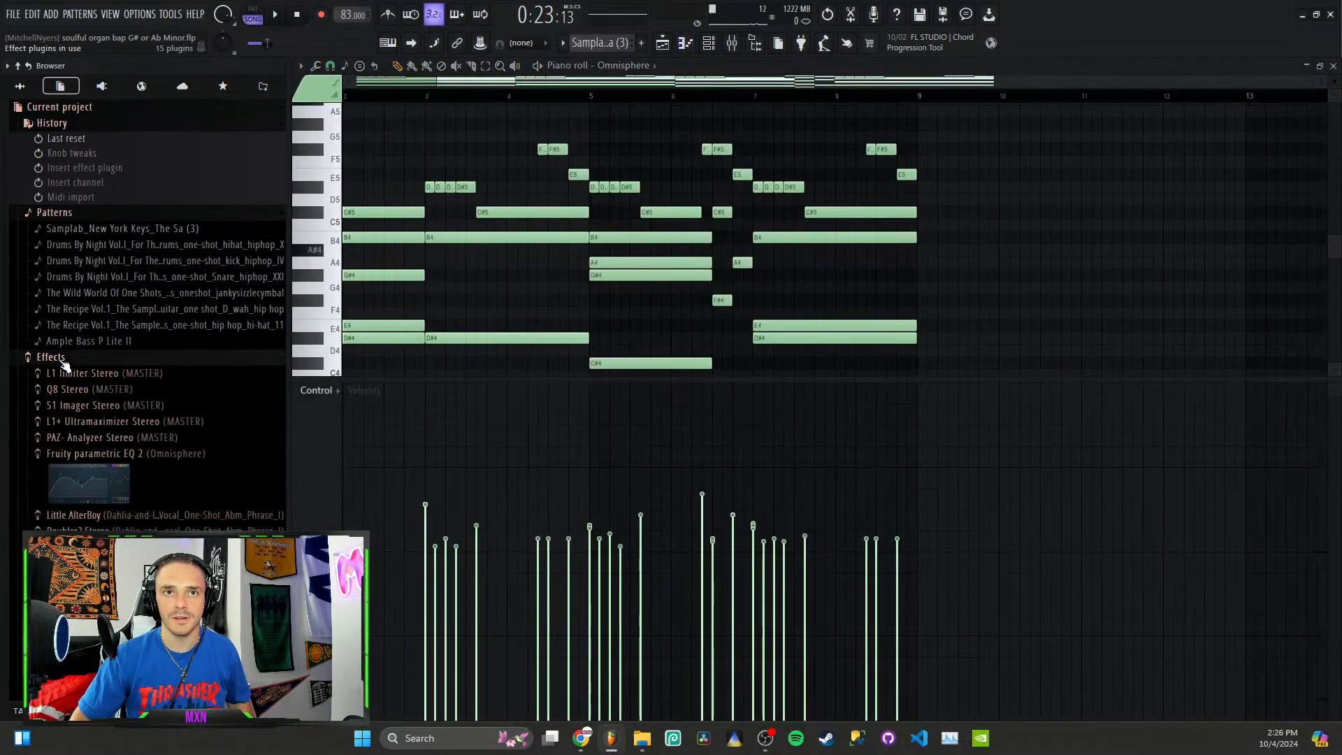
click(84, 358)
click(81, 374)
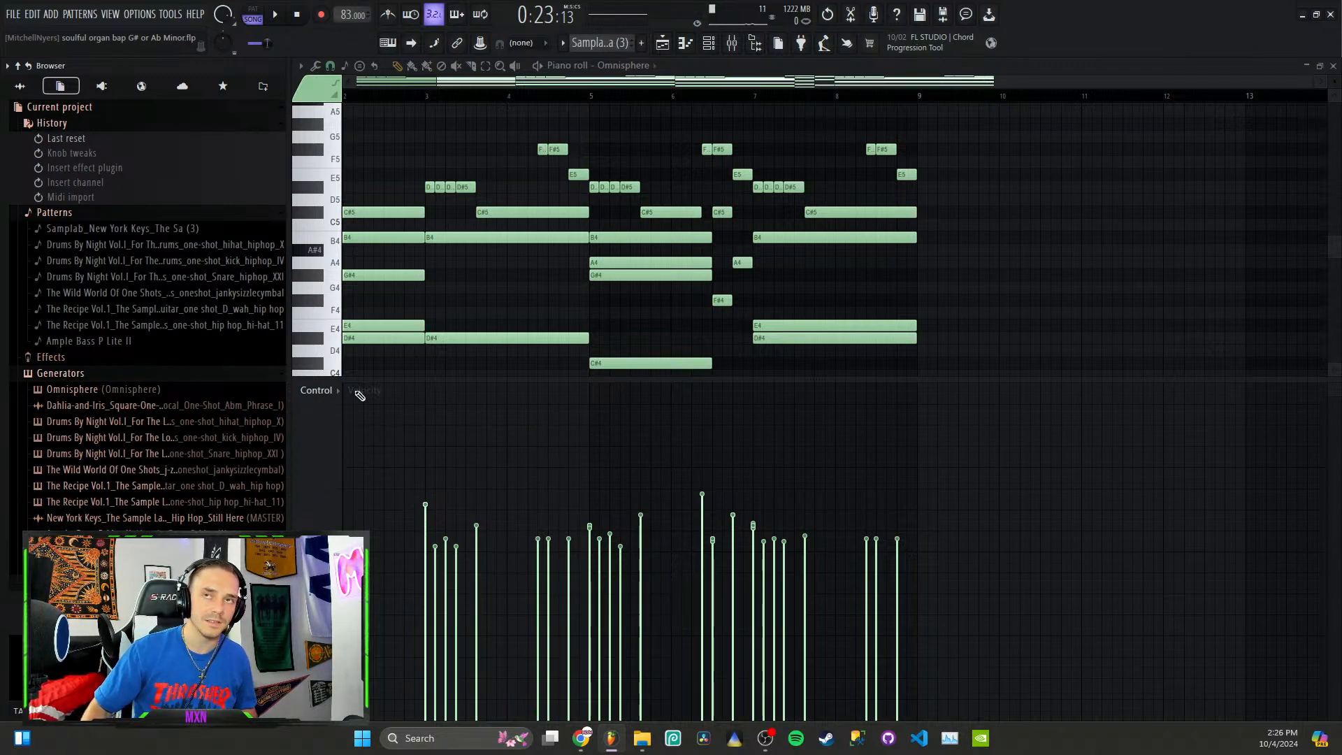
Step: Set the project tempo to 96 BPM during playback and decline restretching all channels
drag(346, 15, 346, 12)
key(space)
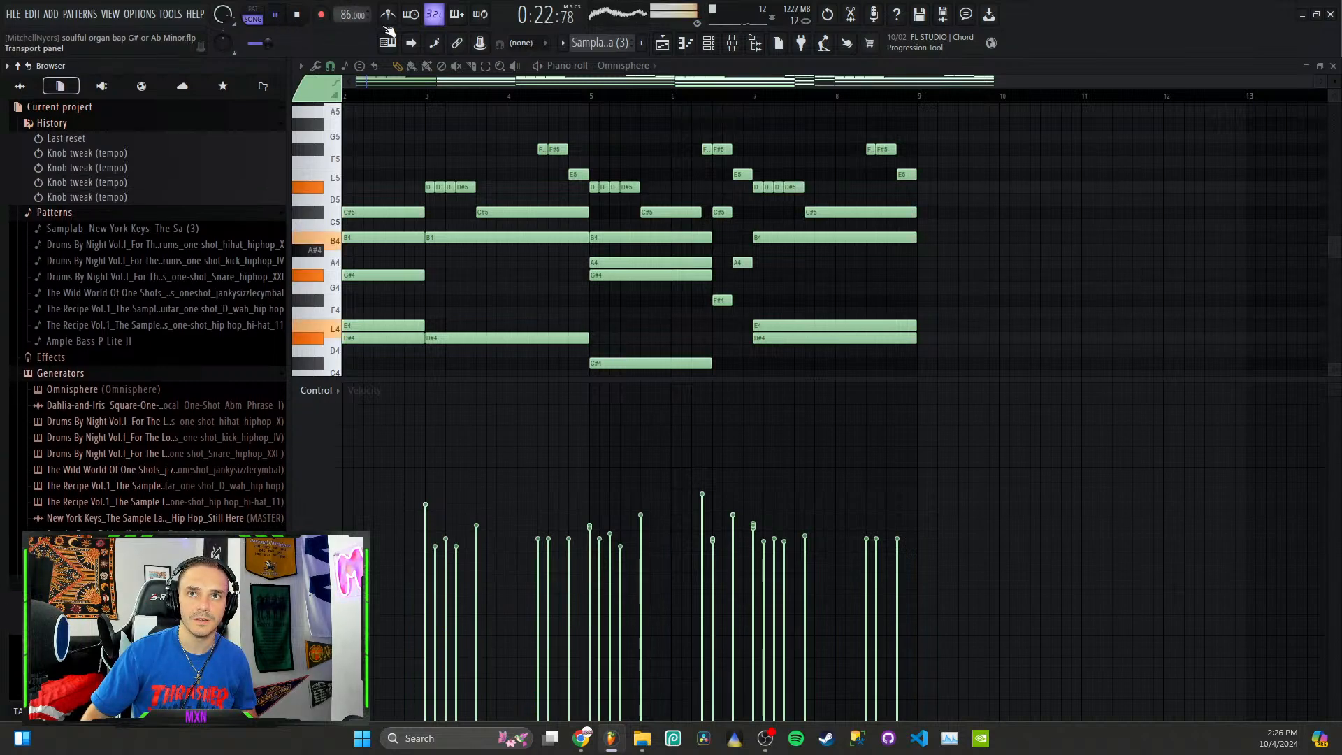
drag(346, 15, 346, 13)
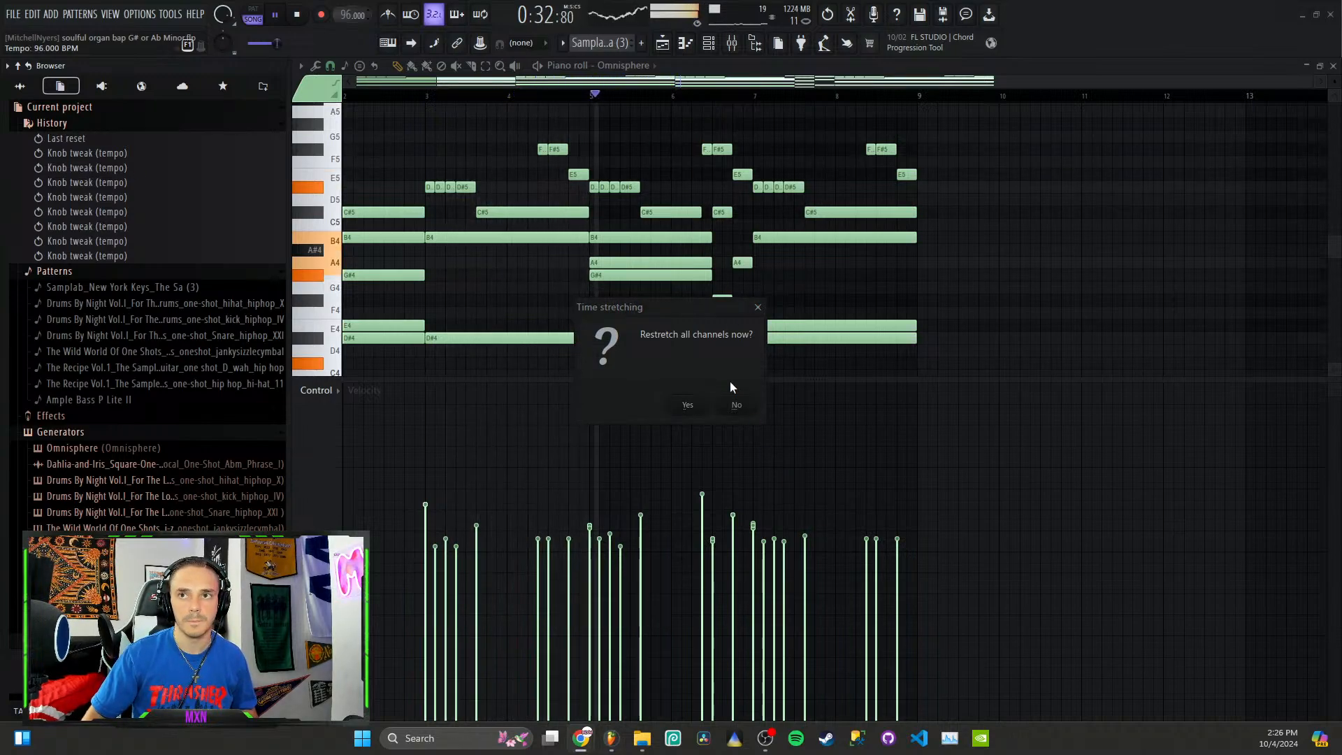
click(736, 405)
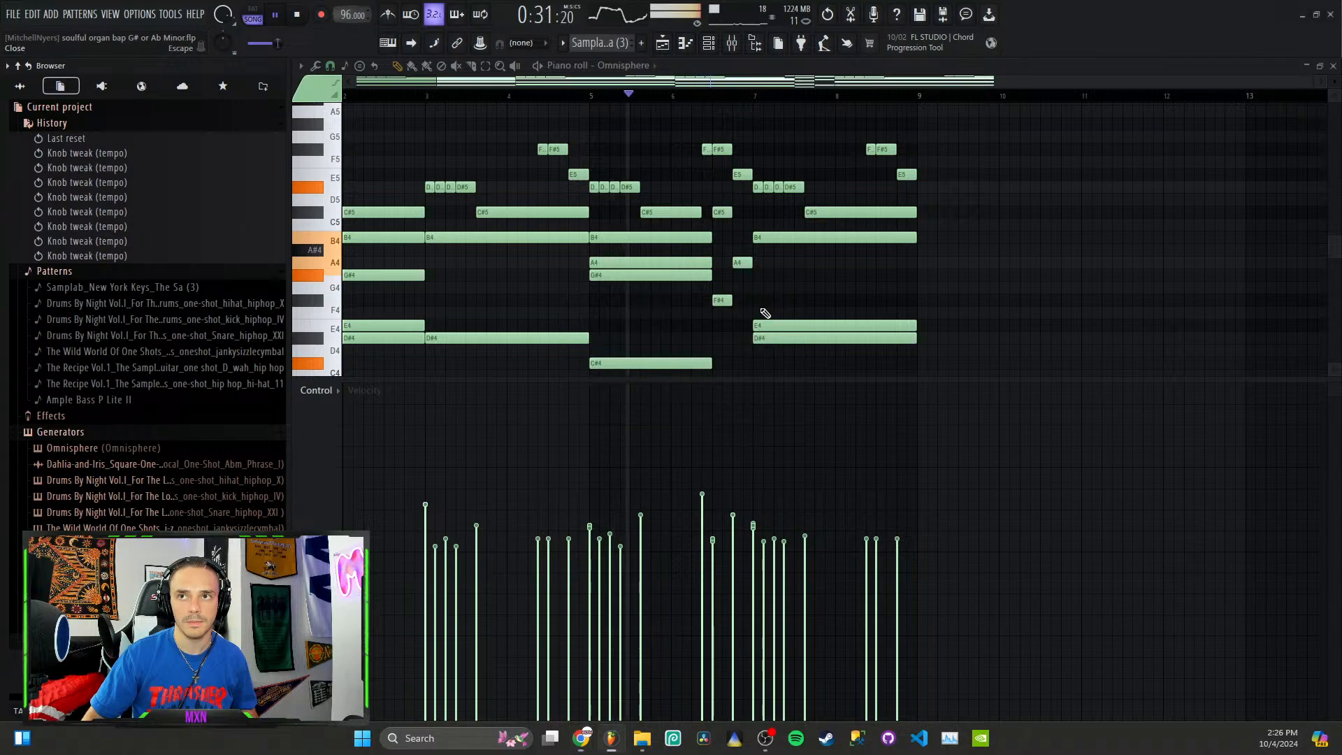
Step: Reopen the "soulful organ bap G# or Ab Minor.flp" project without saving the changes
click(23, 16)
click(98, 188)
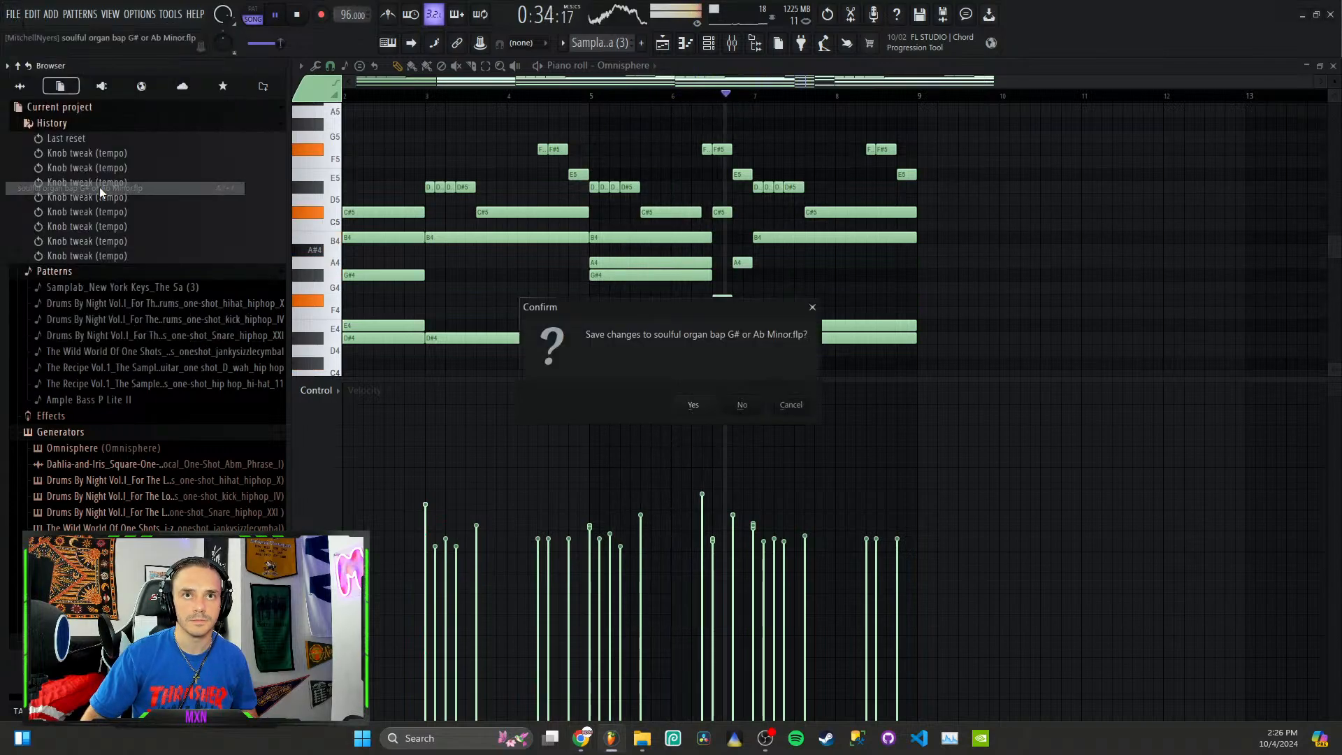
click(748, 402)
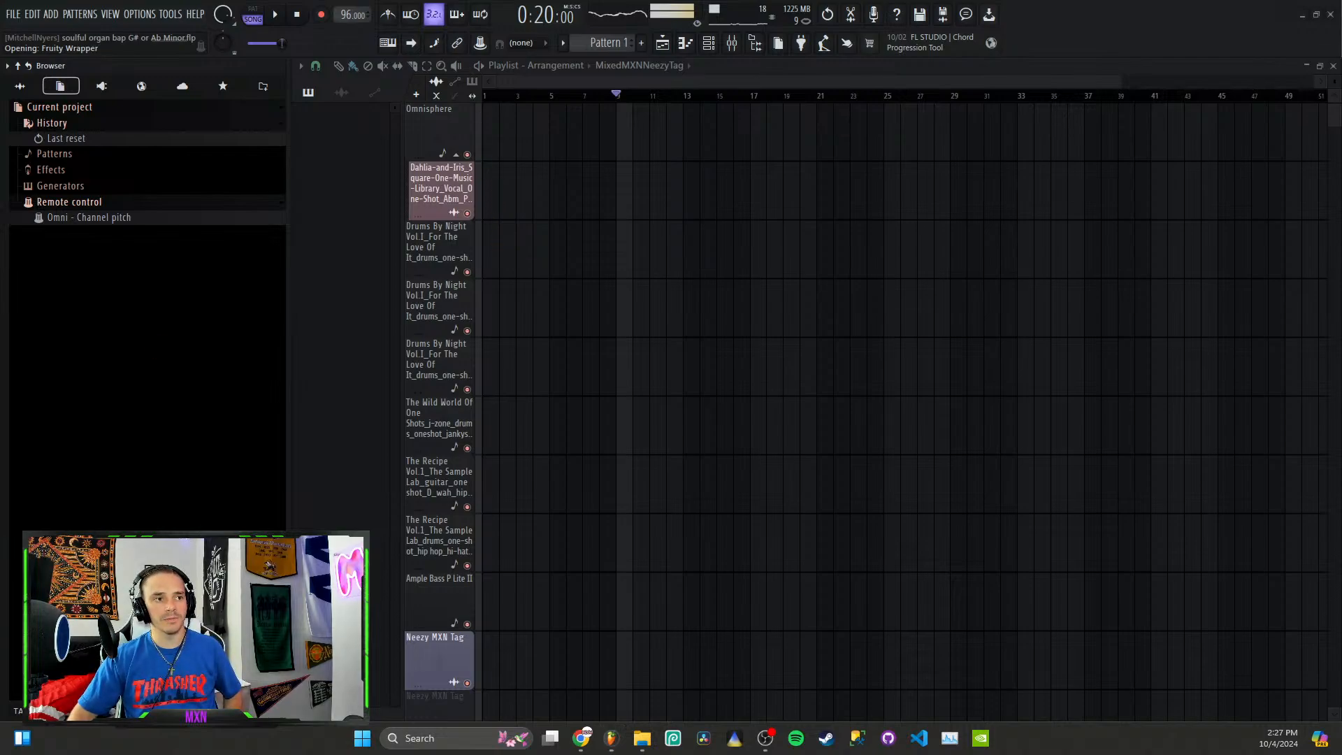
Step: Bring the playlist in front of the open plugin windows and set the song position to bar 5
key(alt+Tab)
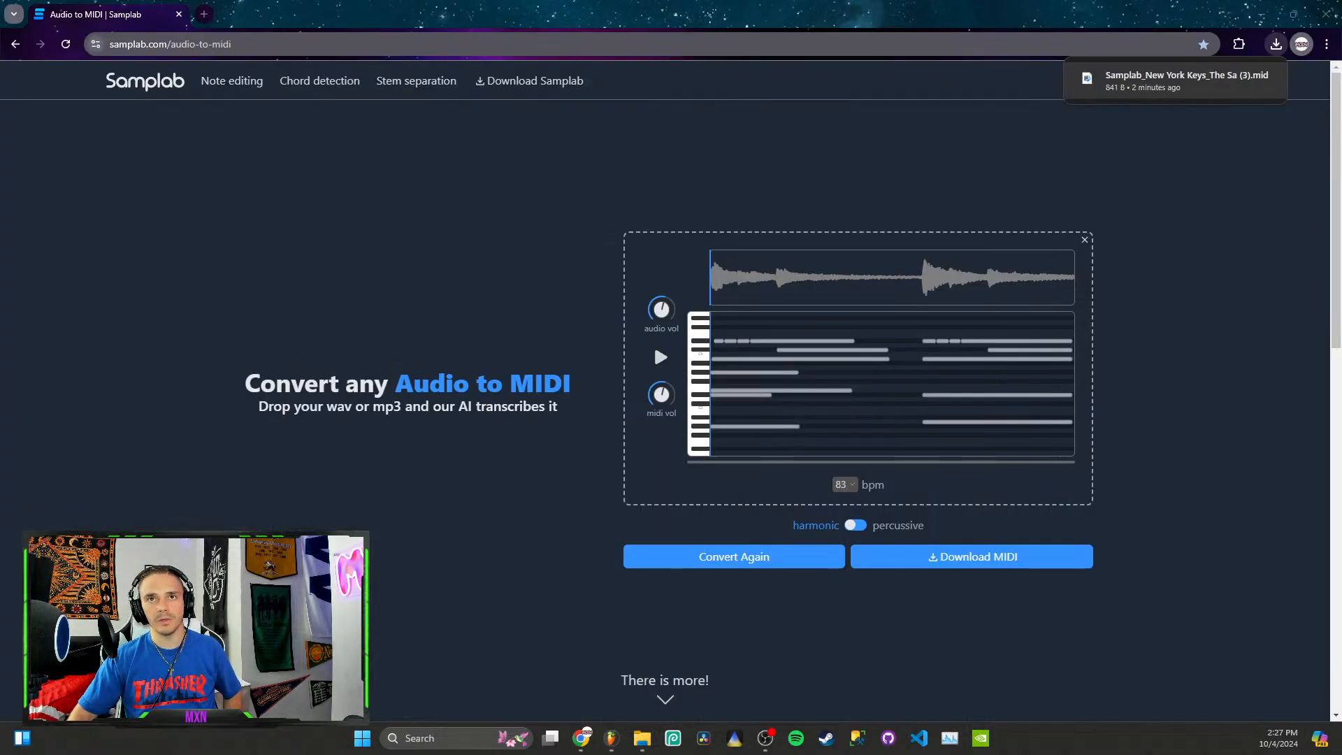
key(alt+Tab)
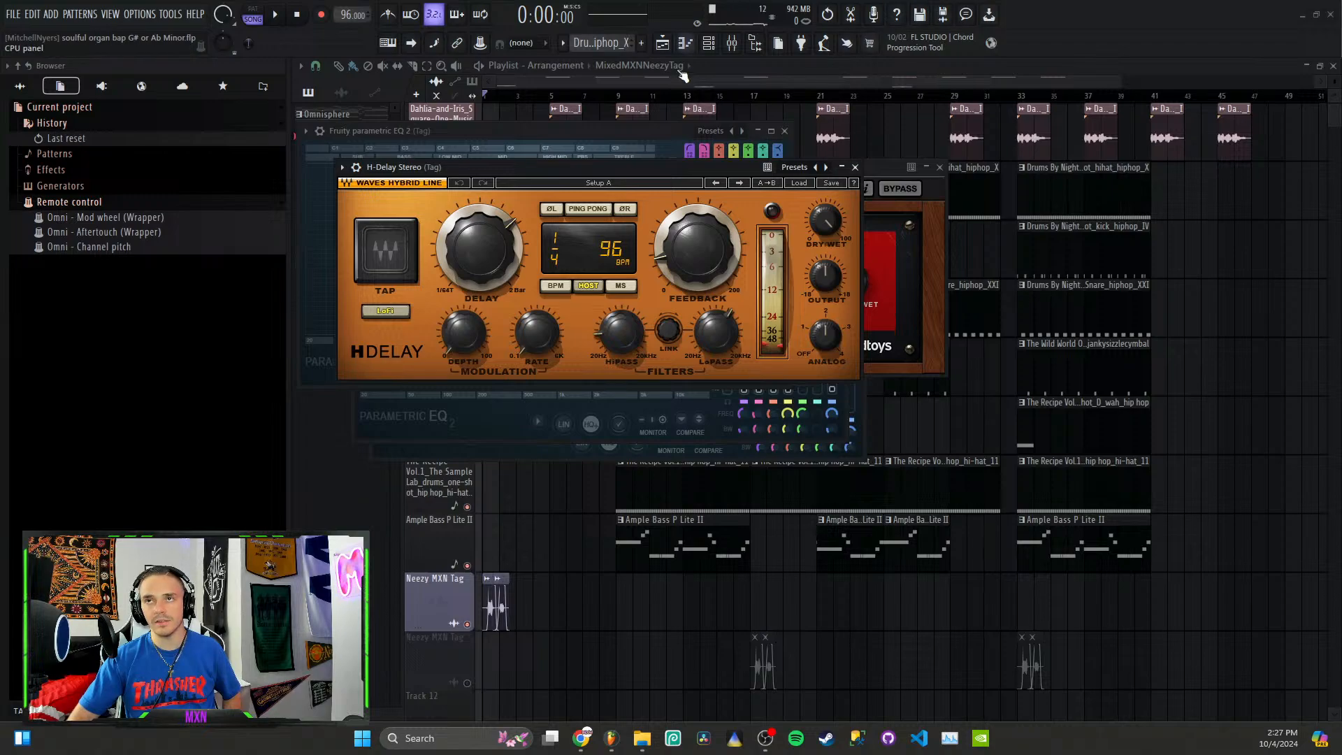
click(766, 66)
scroll(564, 147, up, 1)
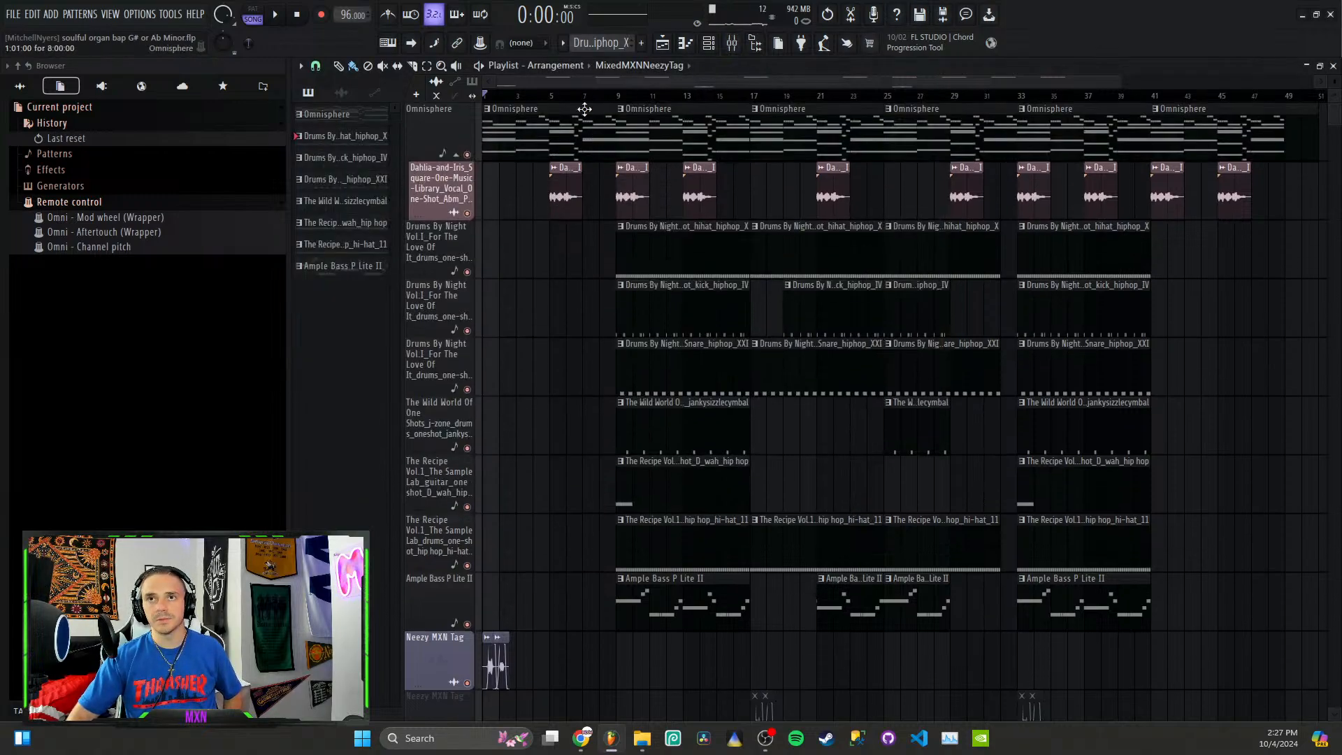
click(551, 97)
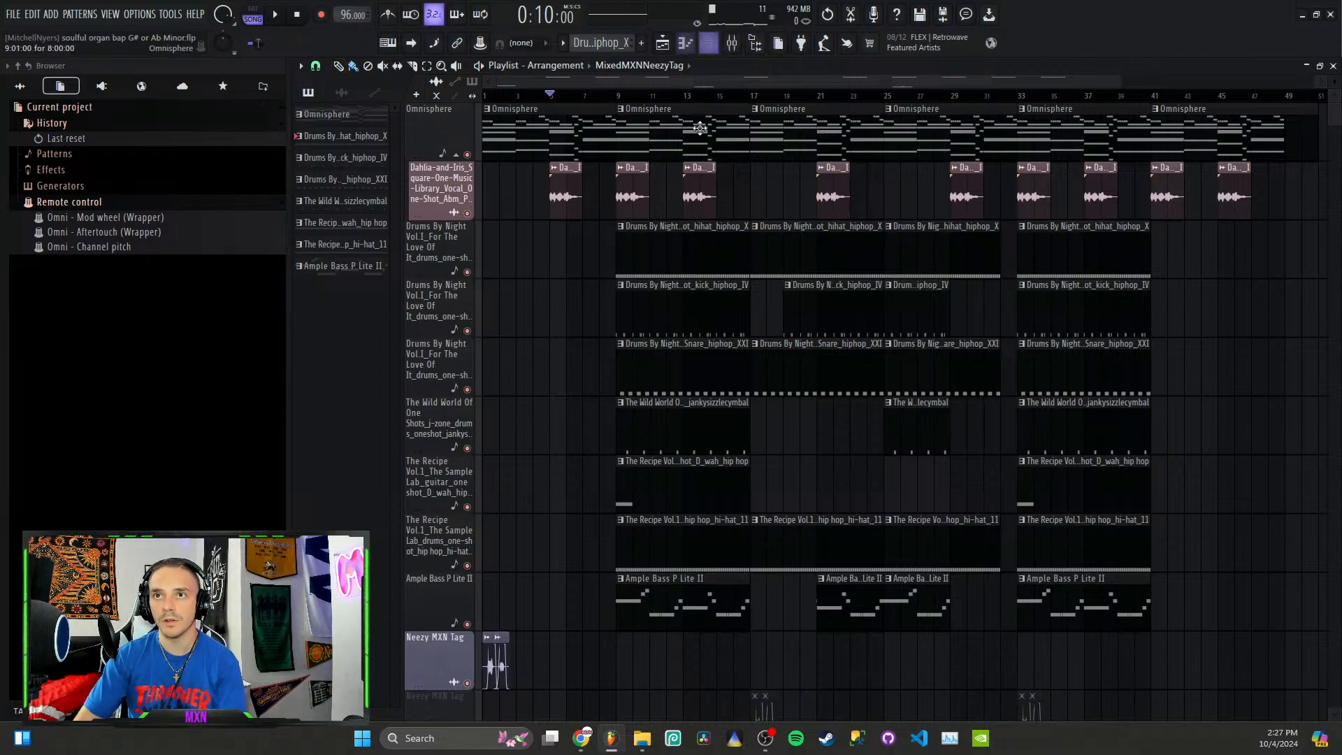
Step: Place the New York Keys piano loop audio clip on Track 12 at bar 6
click(341, 92)
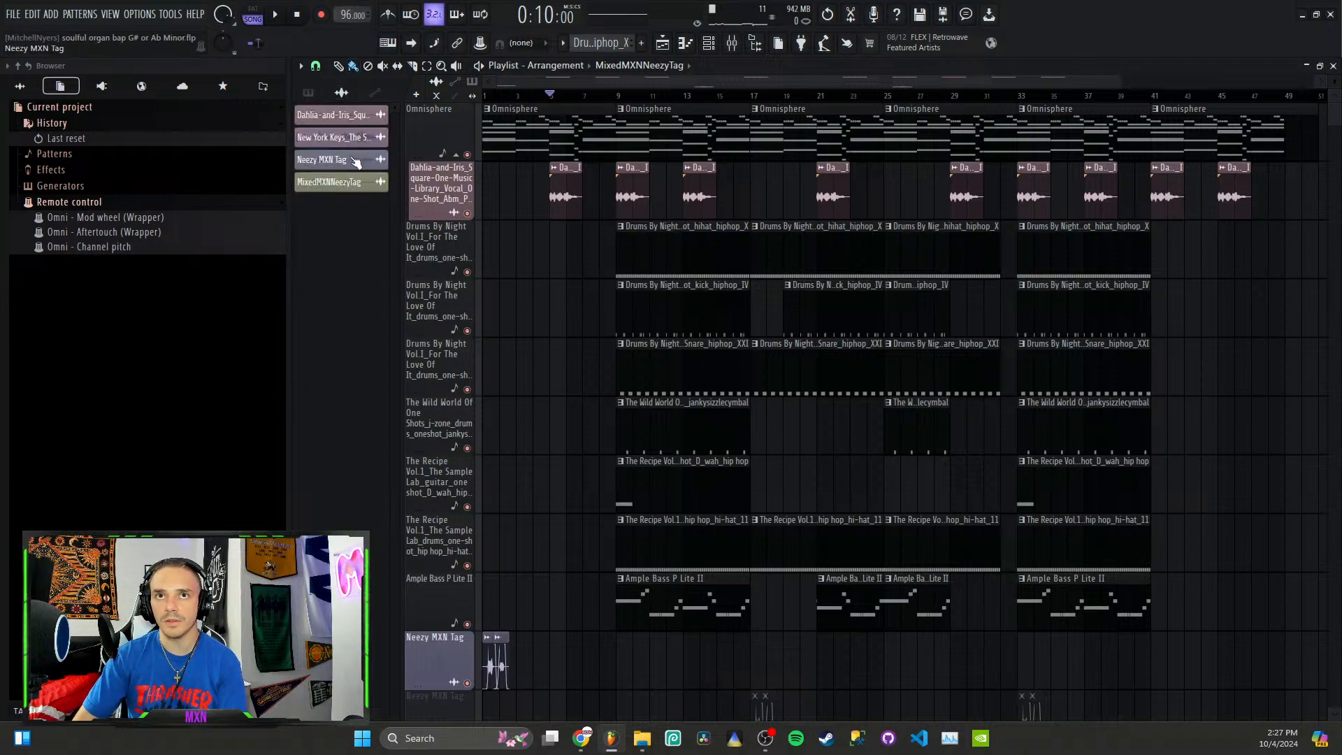
right_click(349, 140)
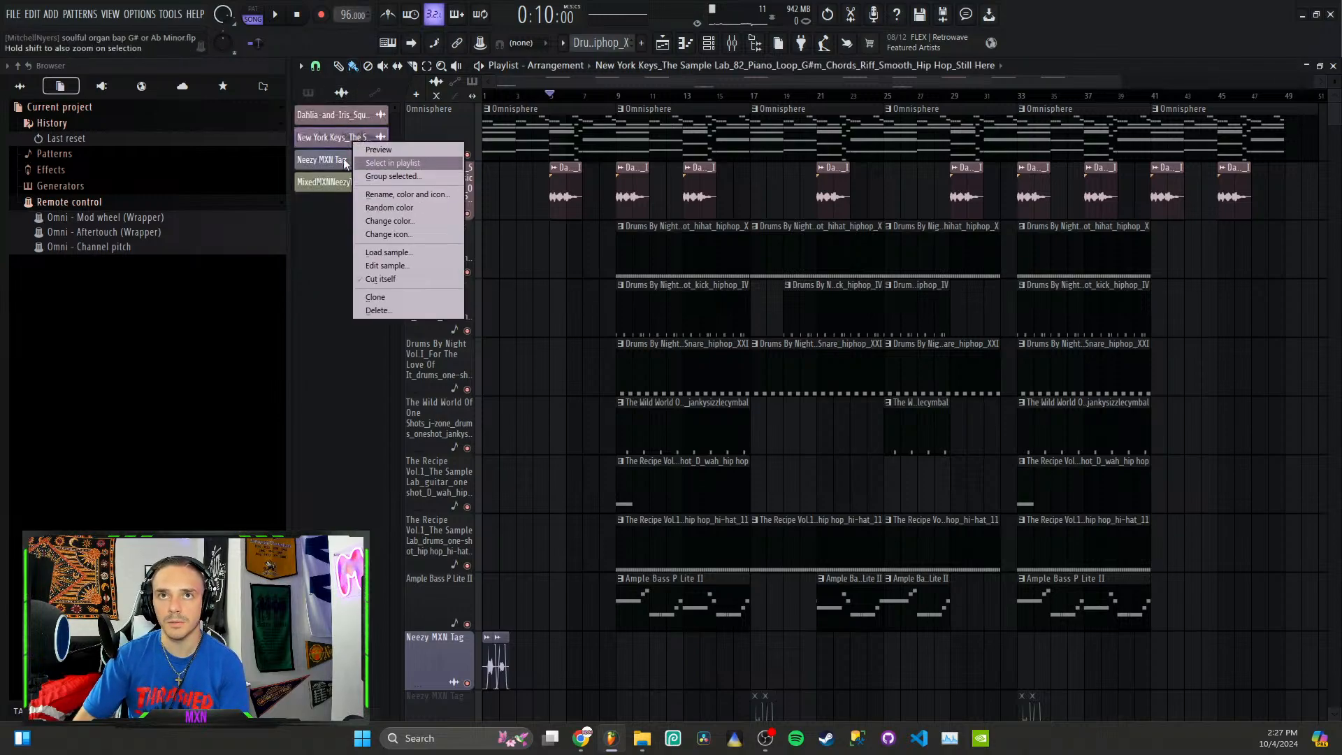
click(316, 136)
drag(315, 137, 557, 650)
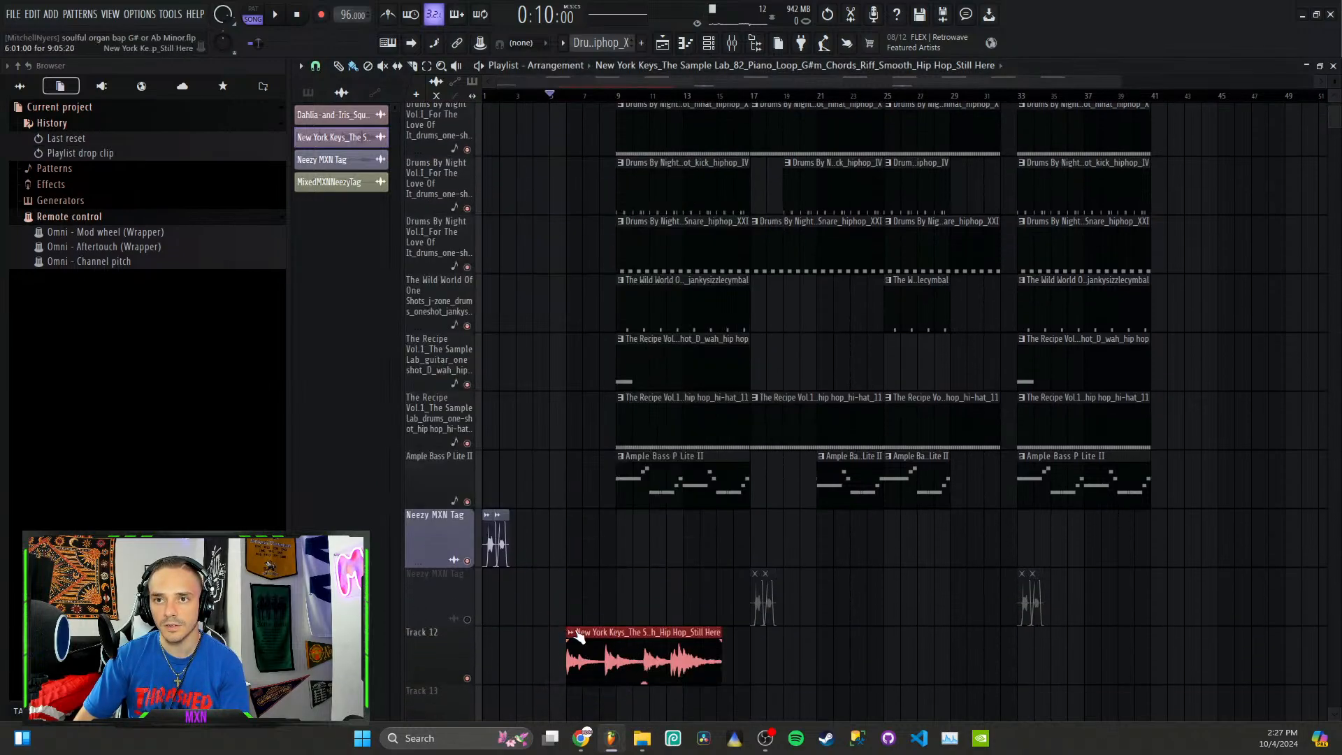
Step: Open the piano loop clip in the Newtone pitch corrector, send its detected notes to the piano roll, and close Newtone
right_click(569, 650)
mouse_move(727, 620)
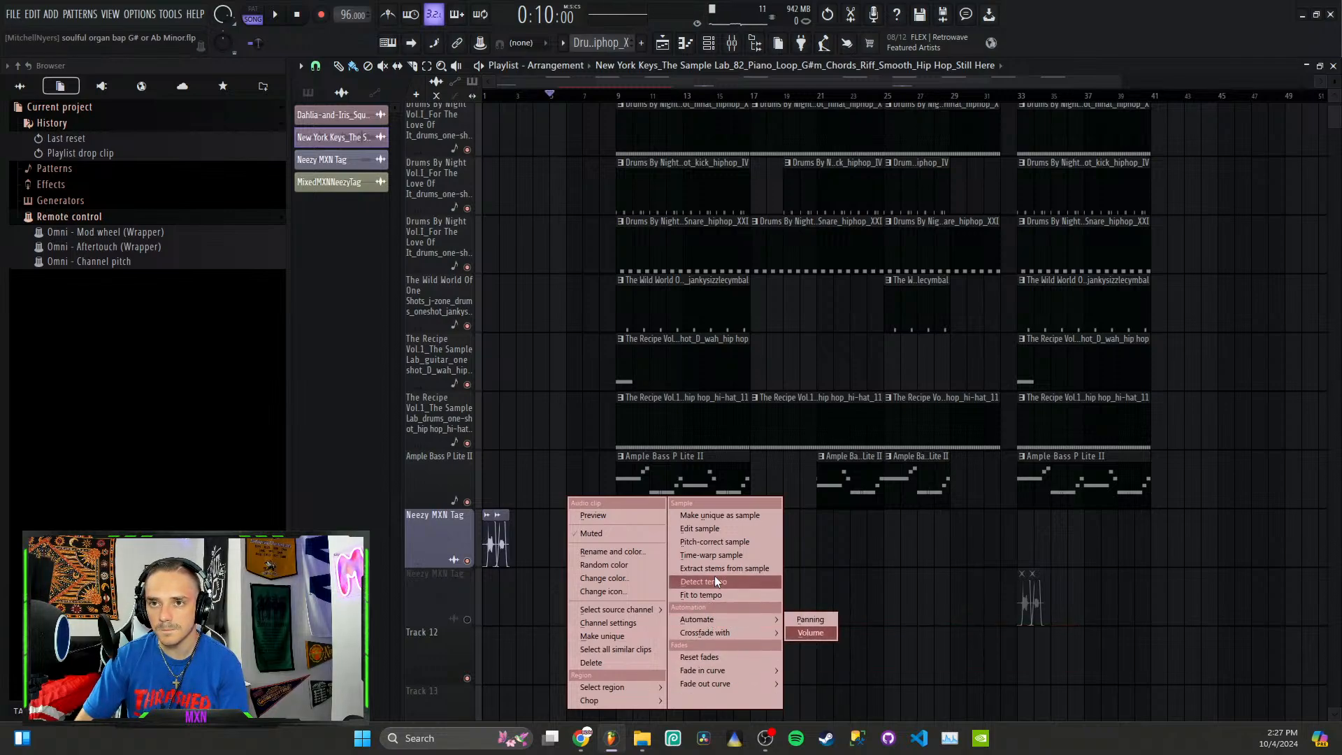
click(742, 544)
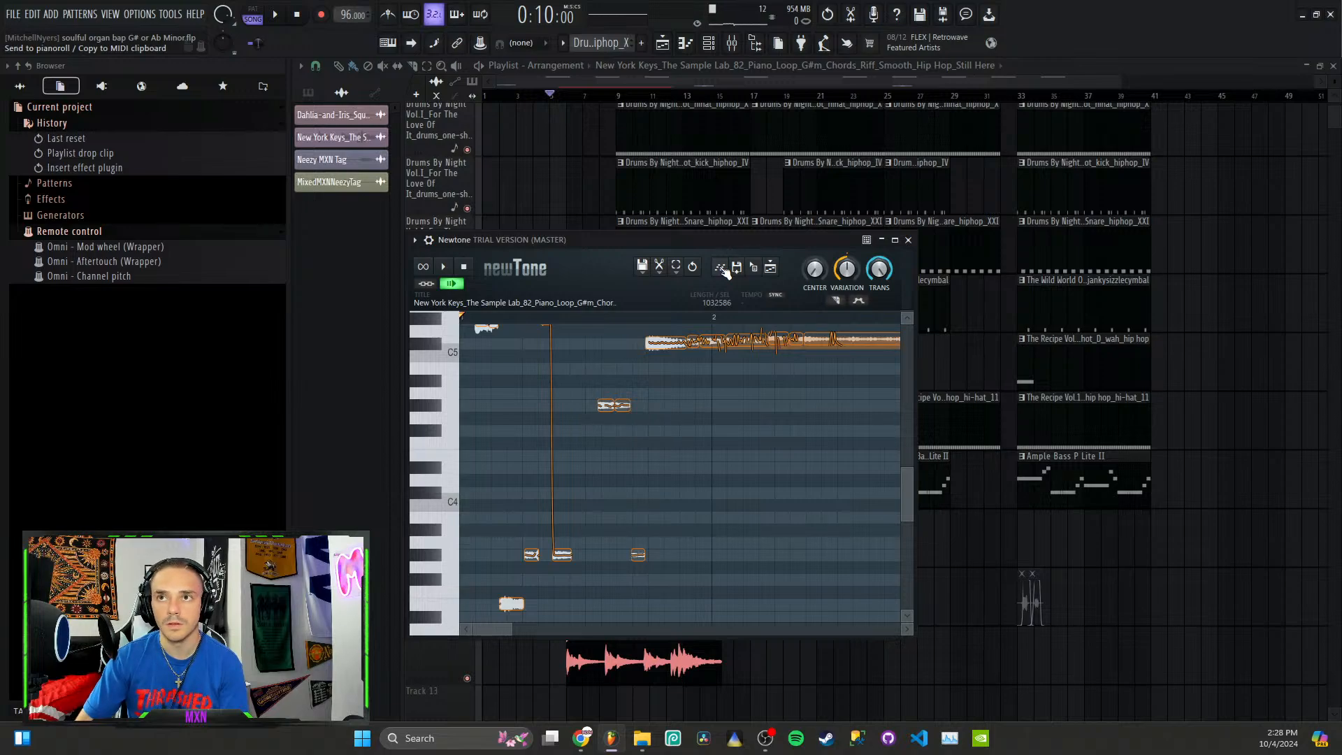
click(721, 268)
scroll(855, 221, up, 2)
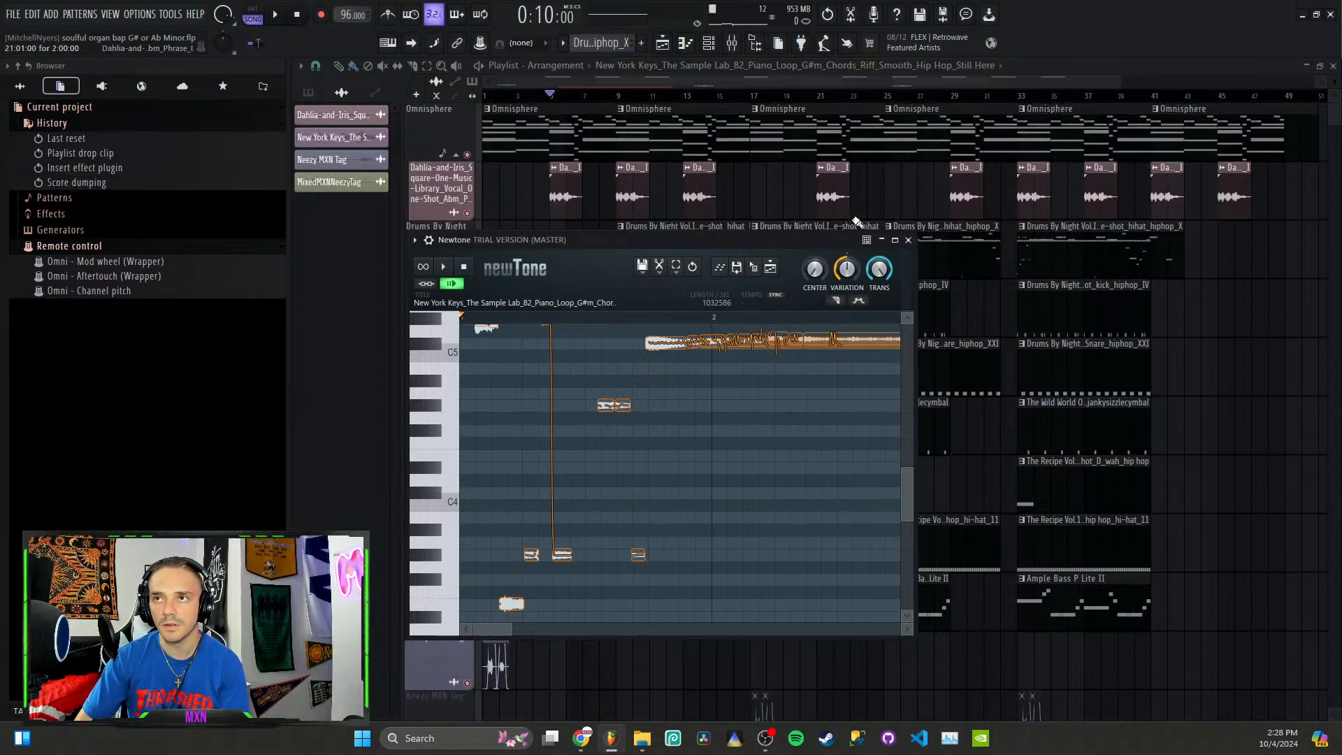
click(908, 240)
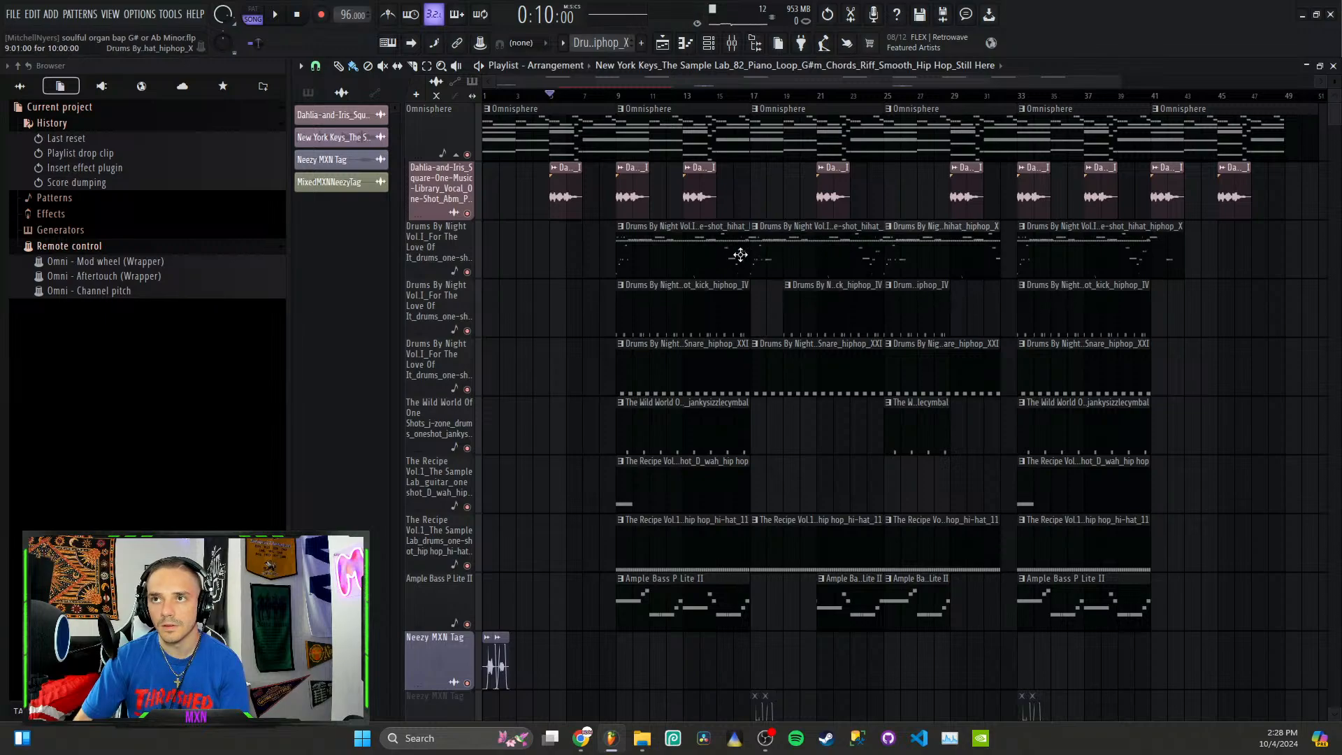
Step: Undo the Newtone note transfer and effect insertion, and remove the piano loop clip from Track 12
scroll(733, 230, down, 4)
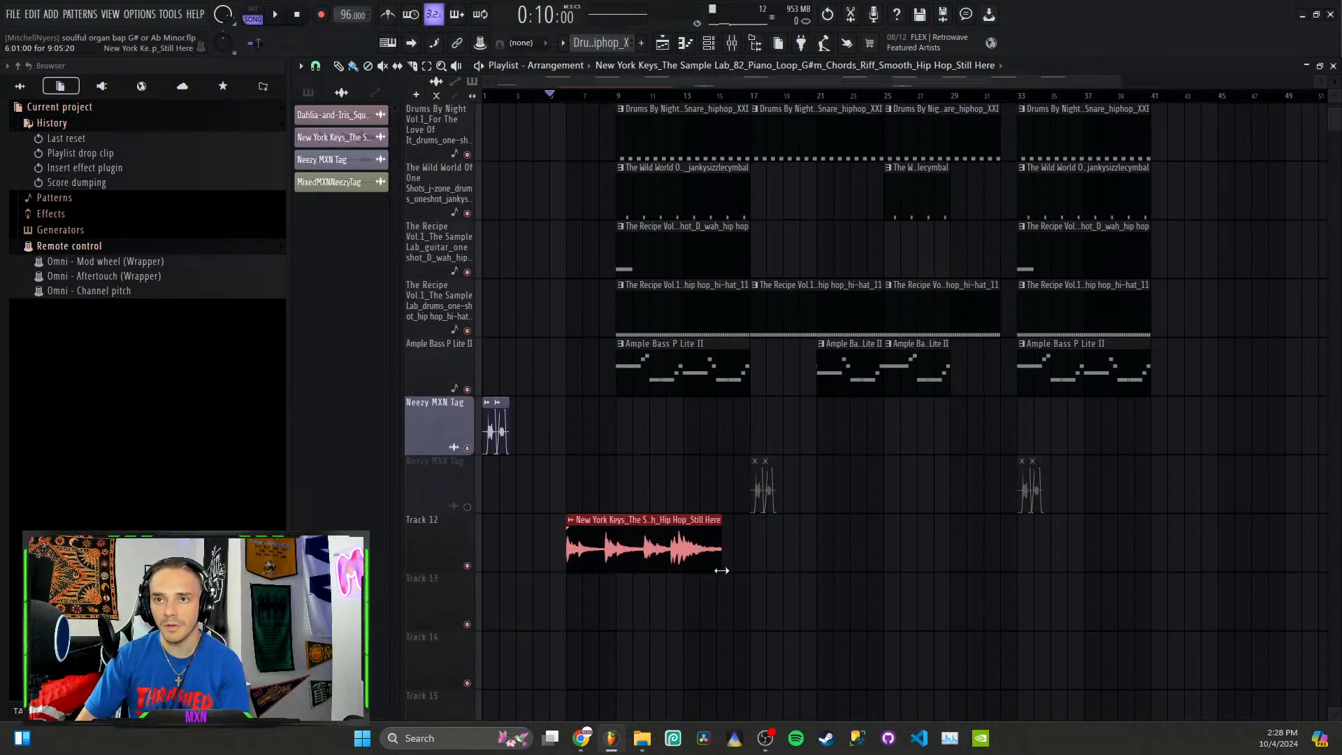
key(ctrl+z)
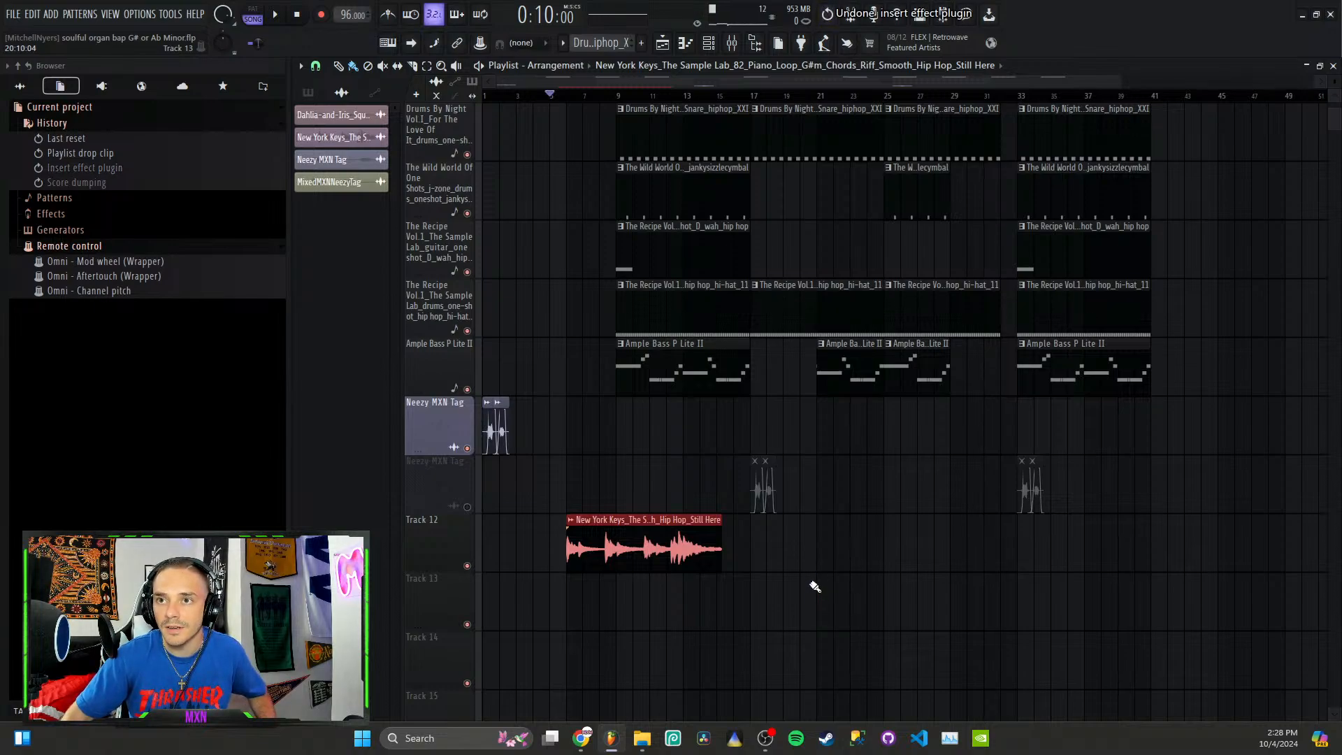
key(Delete)
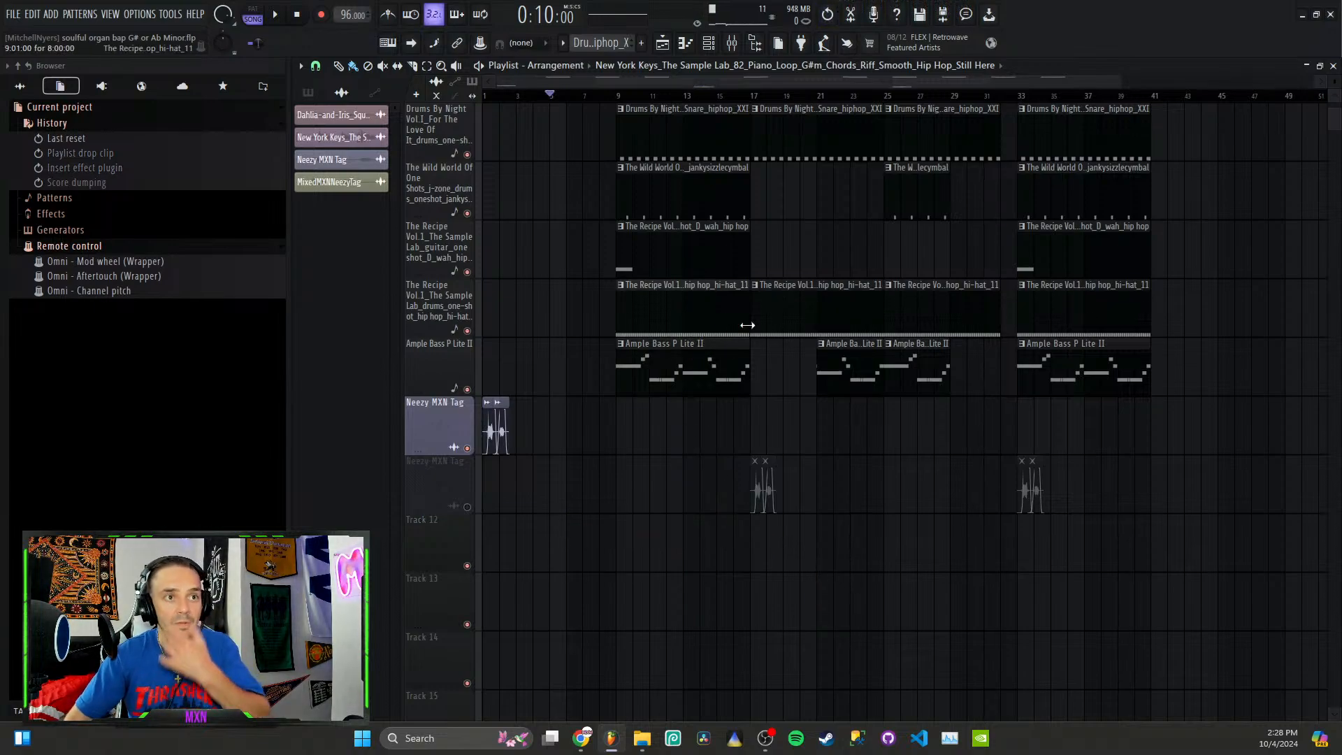
Step: Examine the New York Keys piano loop's channel settings and the options available for its waveform
scroll(727, 191, down, 2)
scroll(727, 192, up, 6)
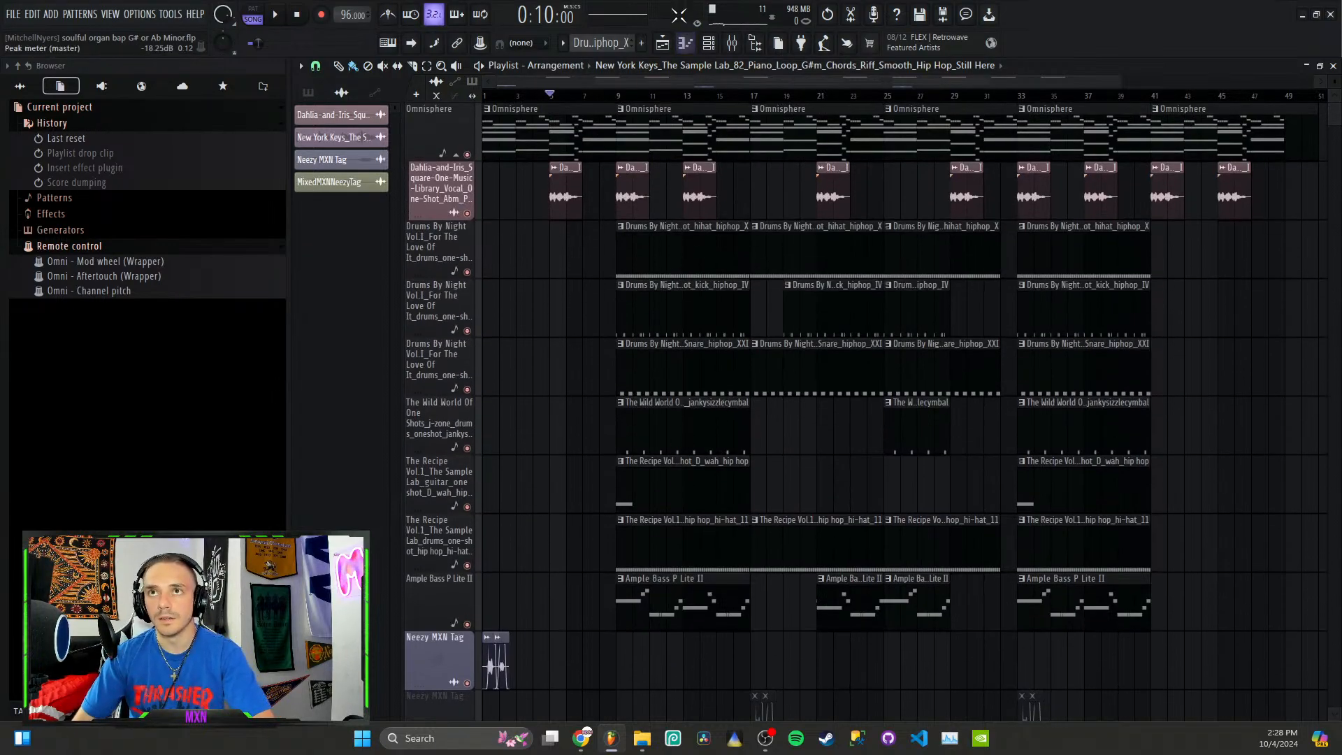
click(708, 42)
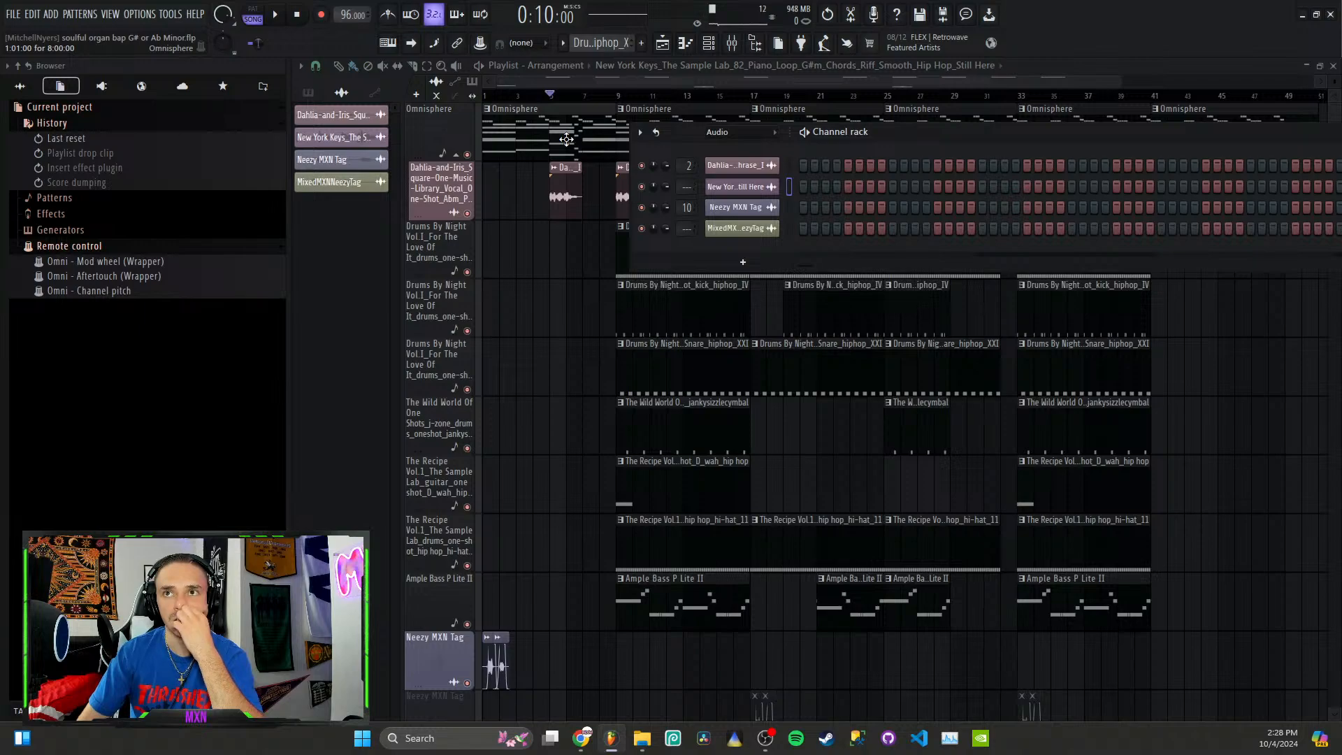
click(735, 186)
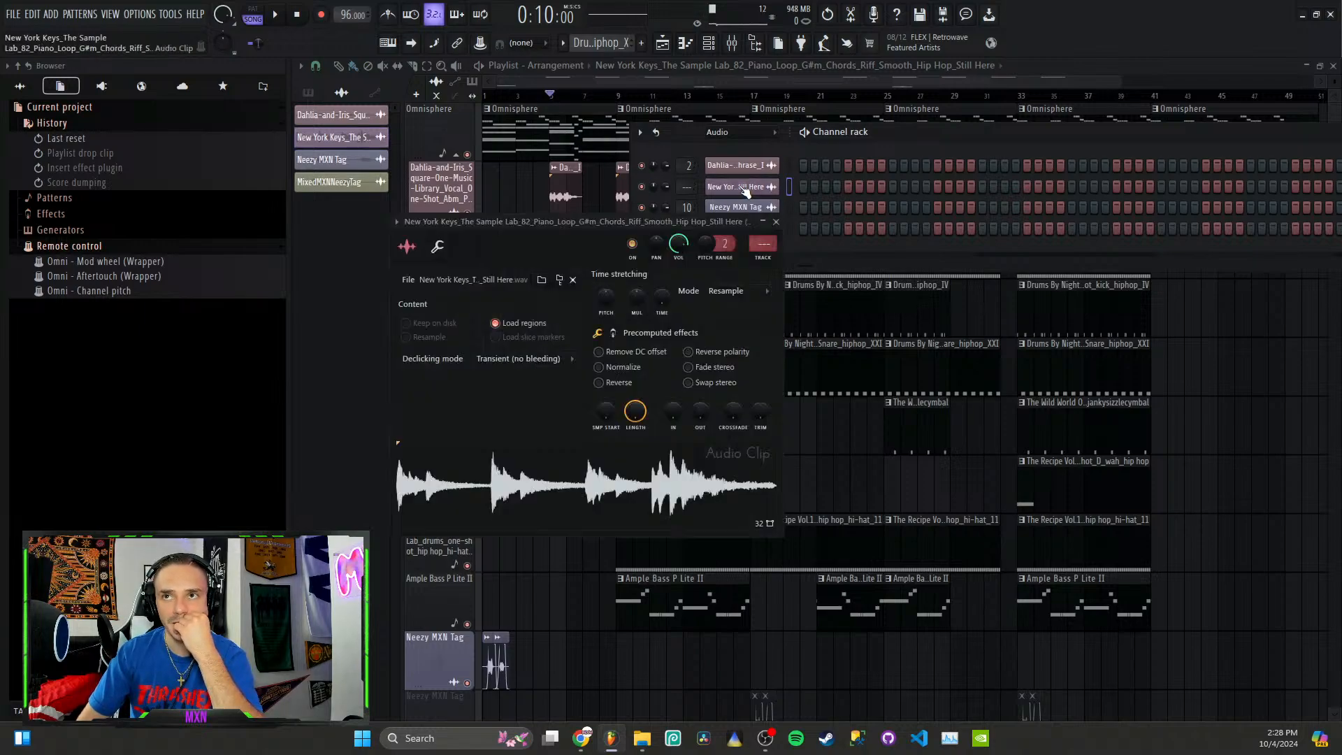
right_click(602, 476)
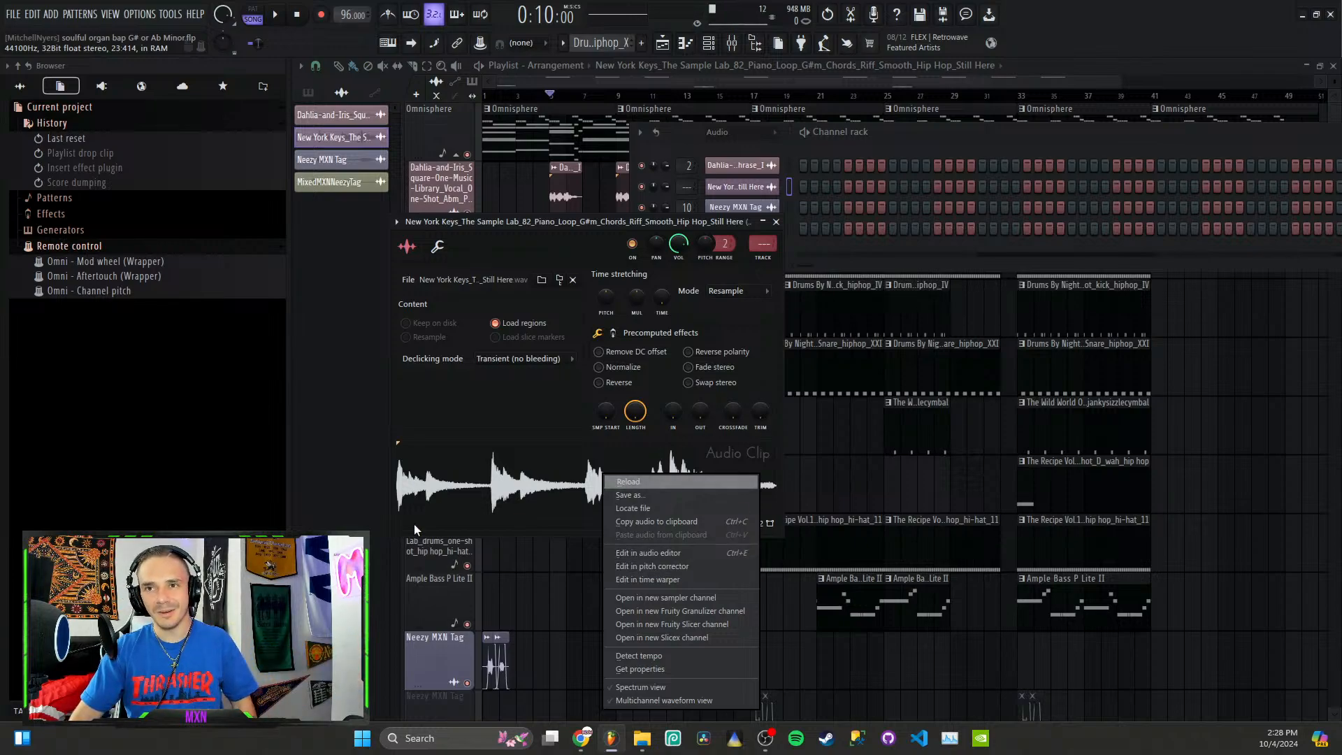
click(565, 657)
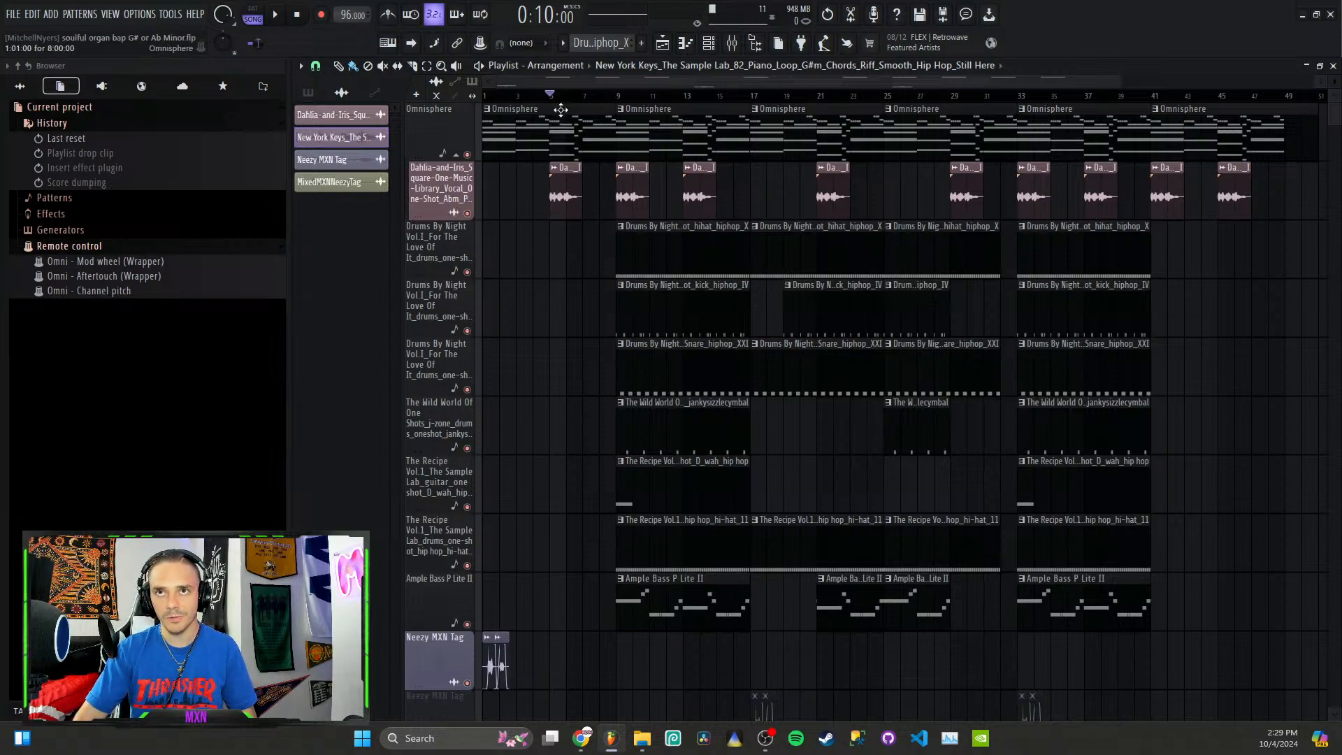
Step: Listen to the playlist from bar 5 with the Dahlia-and-Iris vocal track soloed, and end the solo
right_click(468, 213)
key(space)
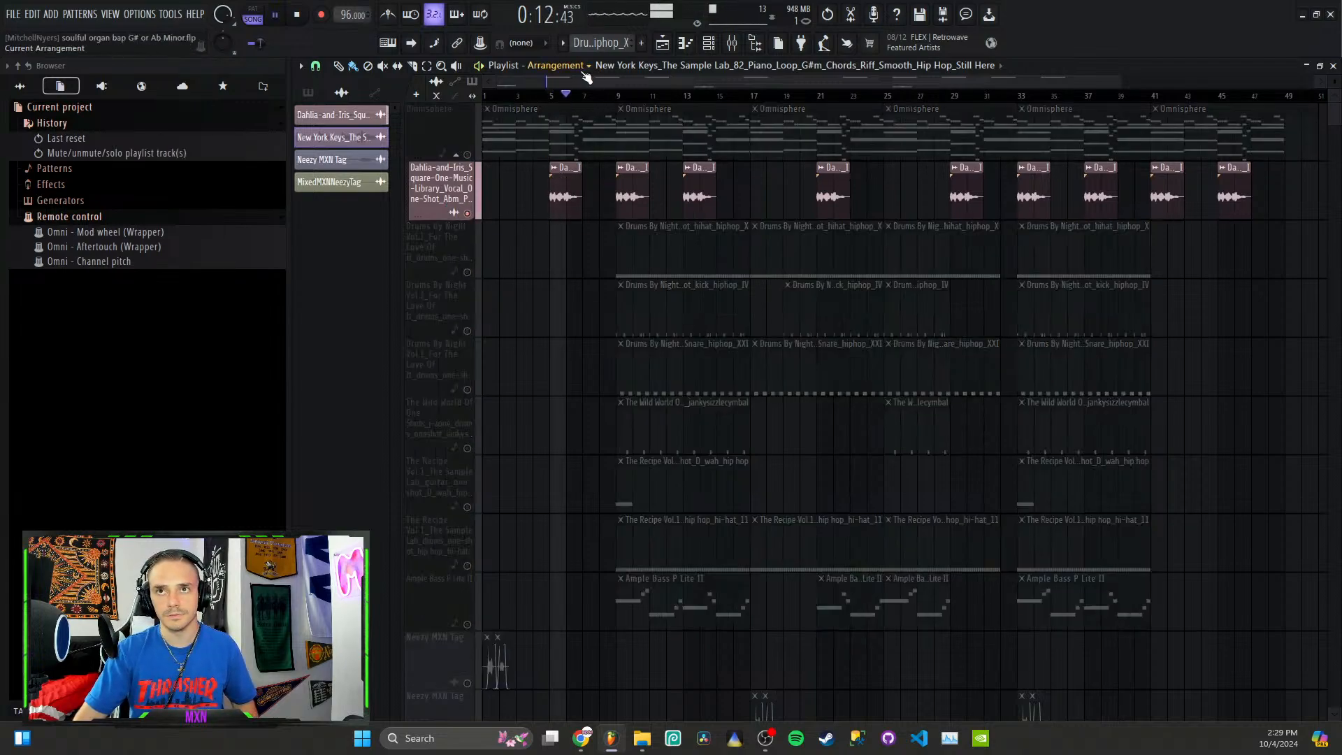
key(space)
right_click(468, 214)
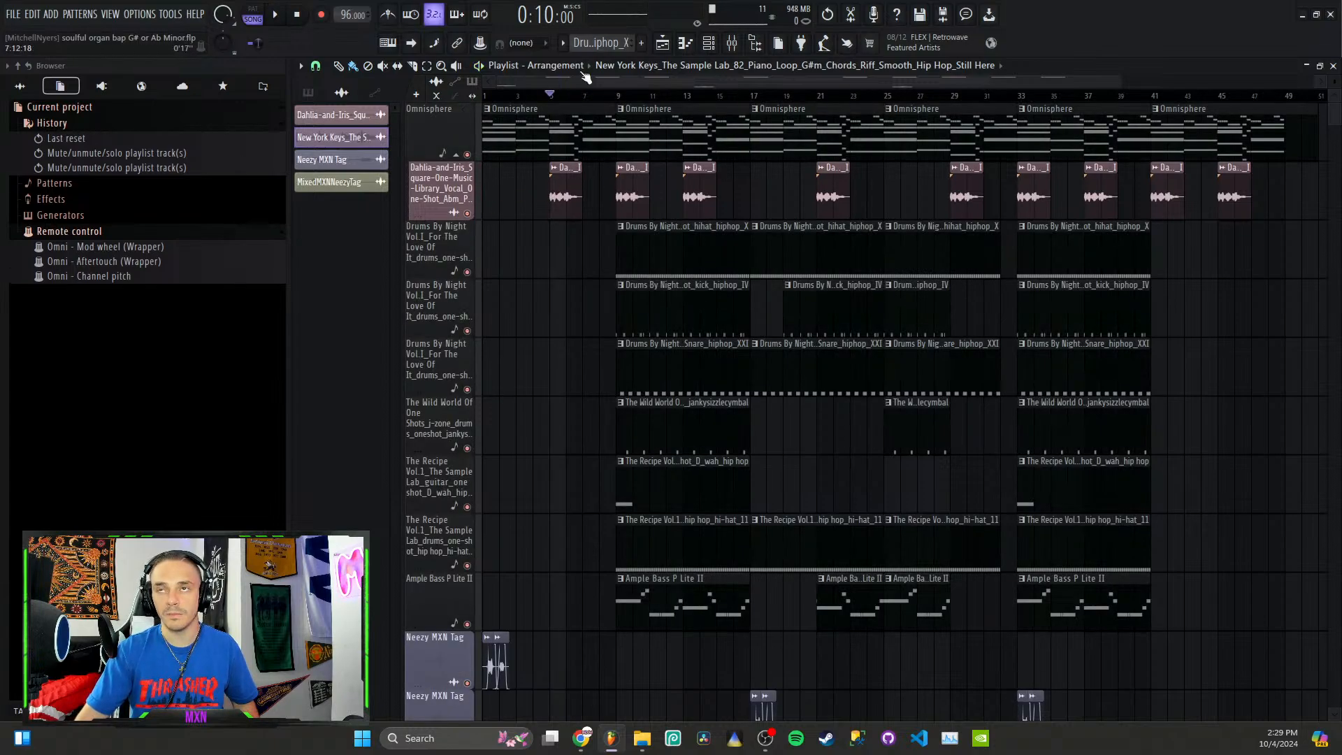
Step: Bypass Little AlterBoy on the Dahlia-and-Iris vocal's mixer track
click(708, 43)
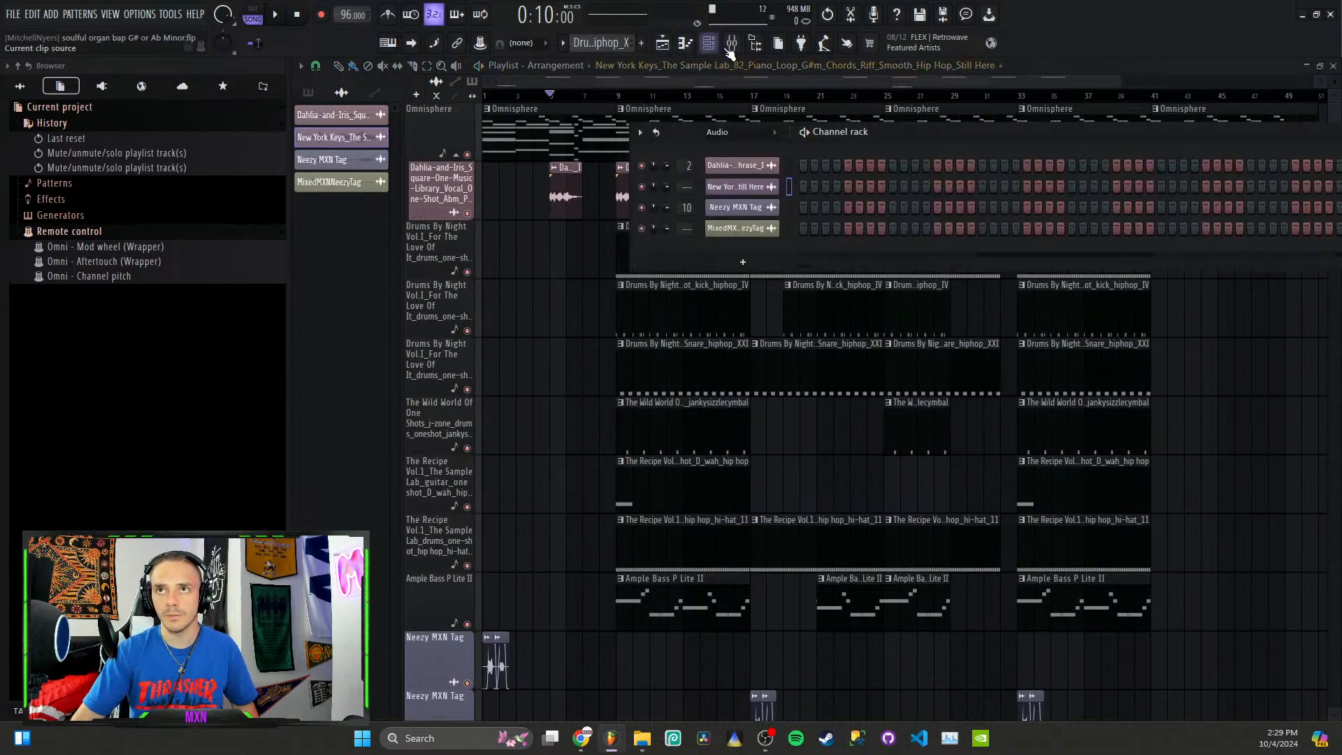
click(730, 44)
click(397, 274)
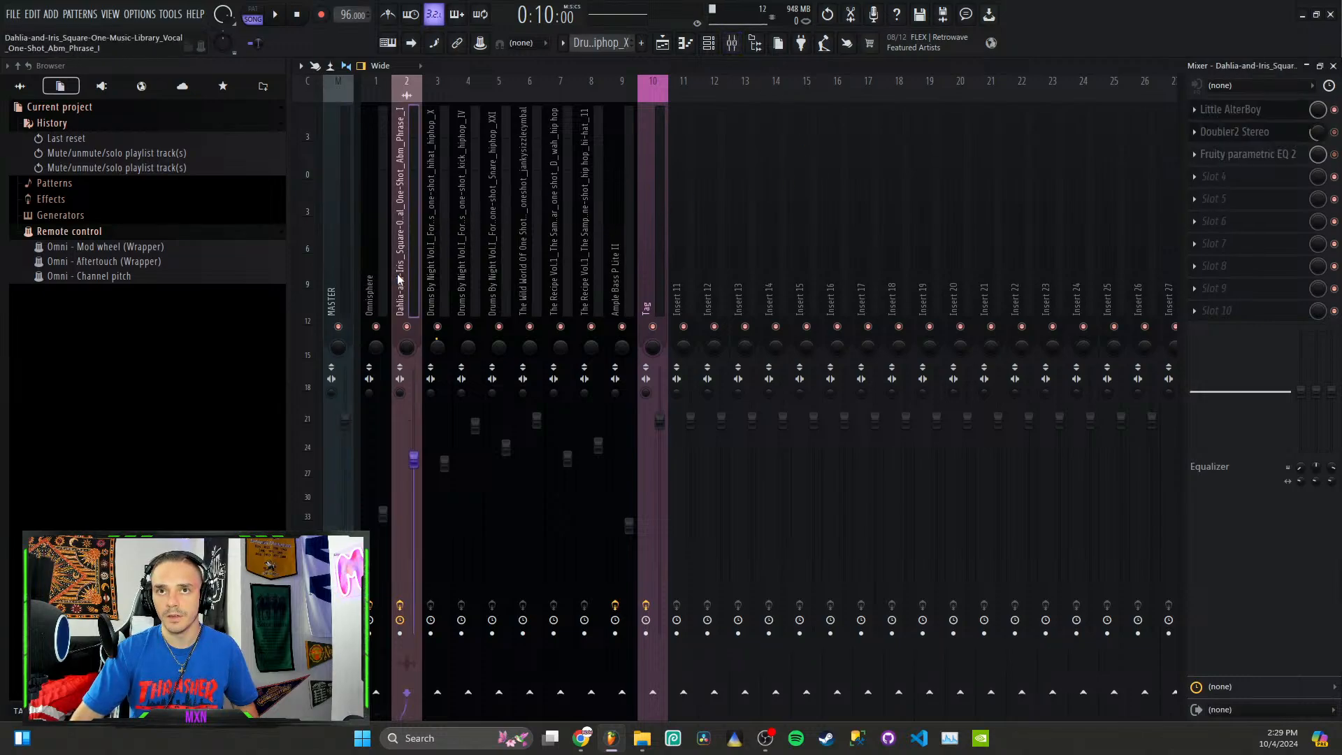
click(1333, 110)
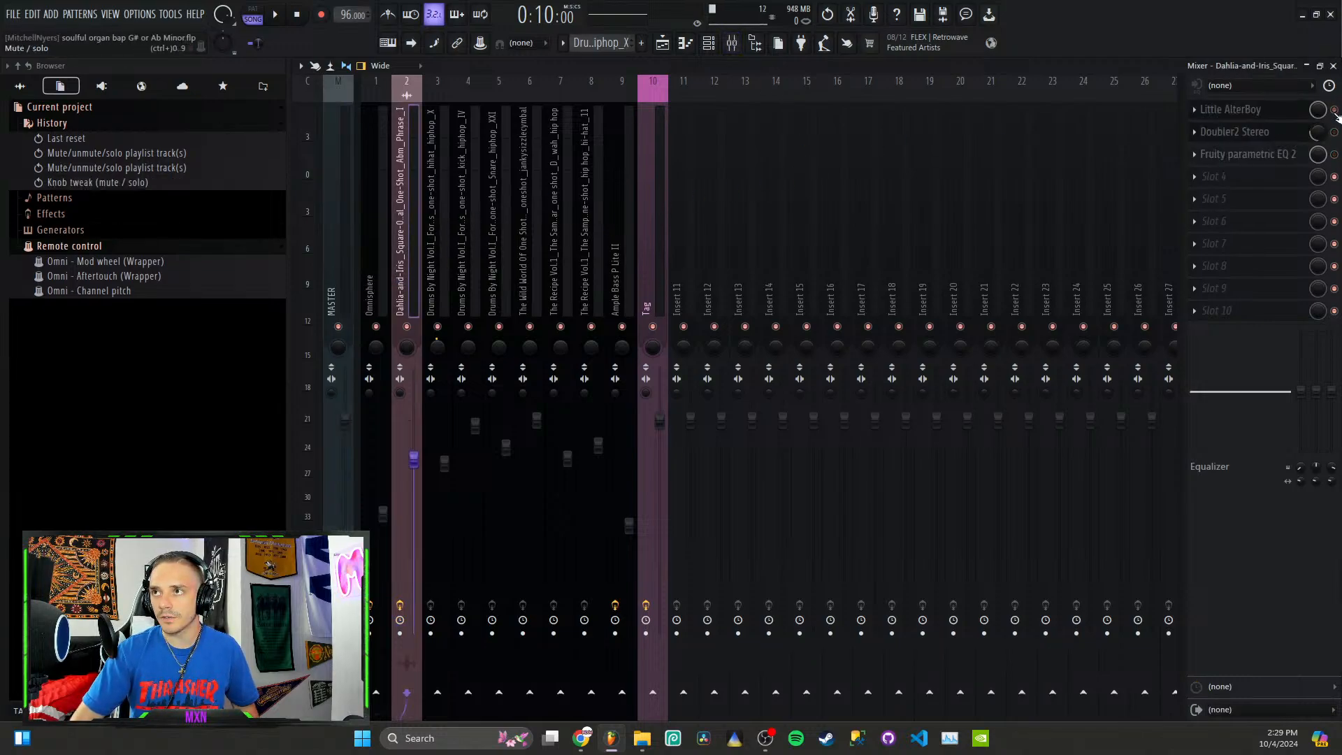
Step: Play the vocal with its mixer track soloed and view the vocal's audio clip channel settings
key(space)
right_click(407, 326)
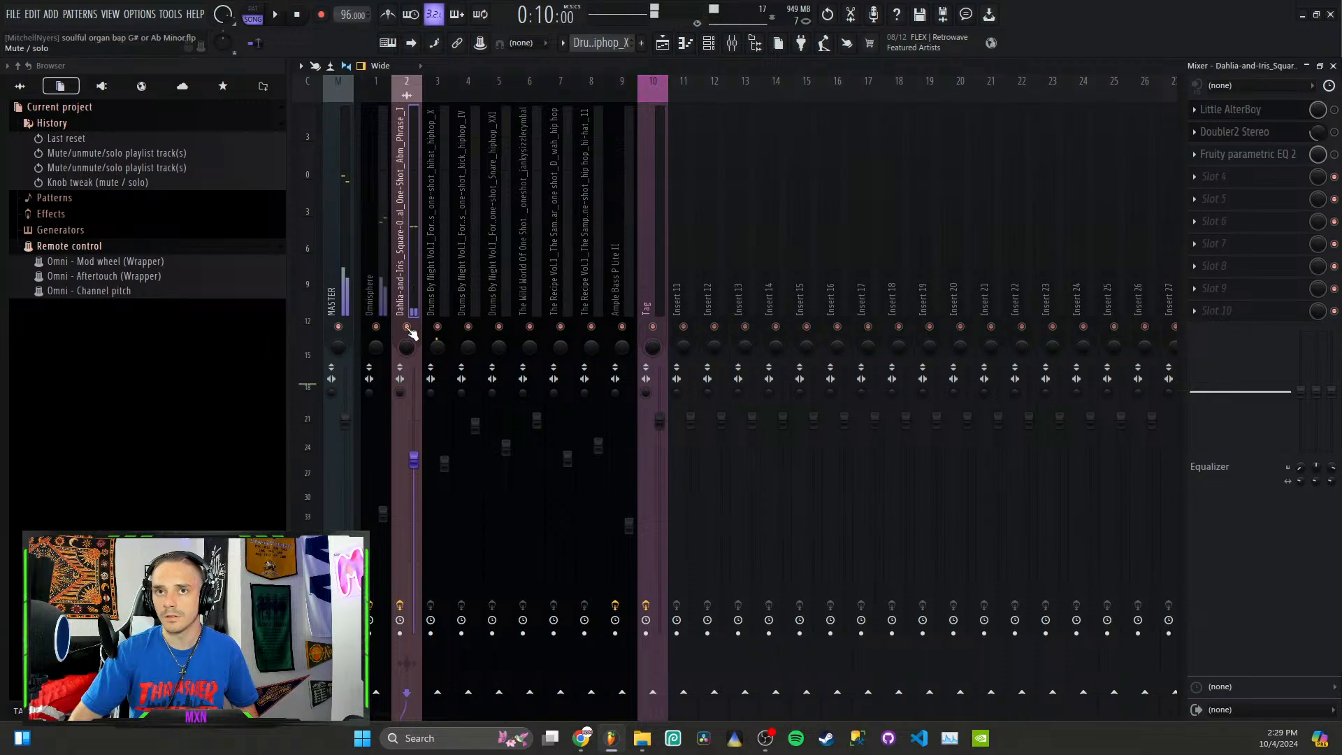
click(708, 43)
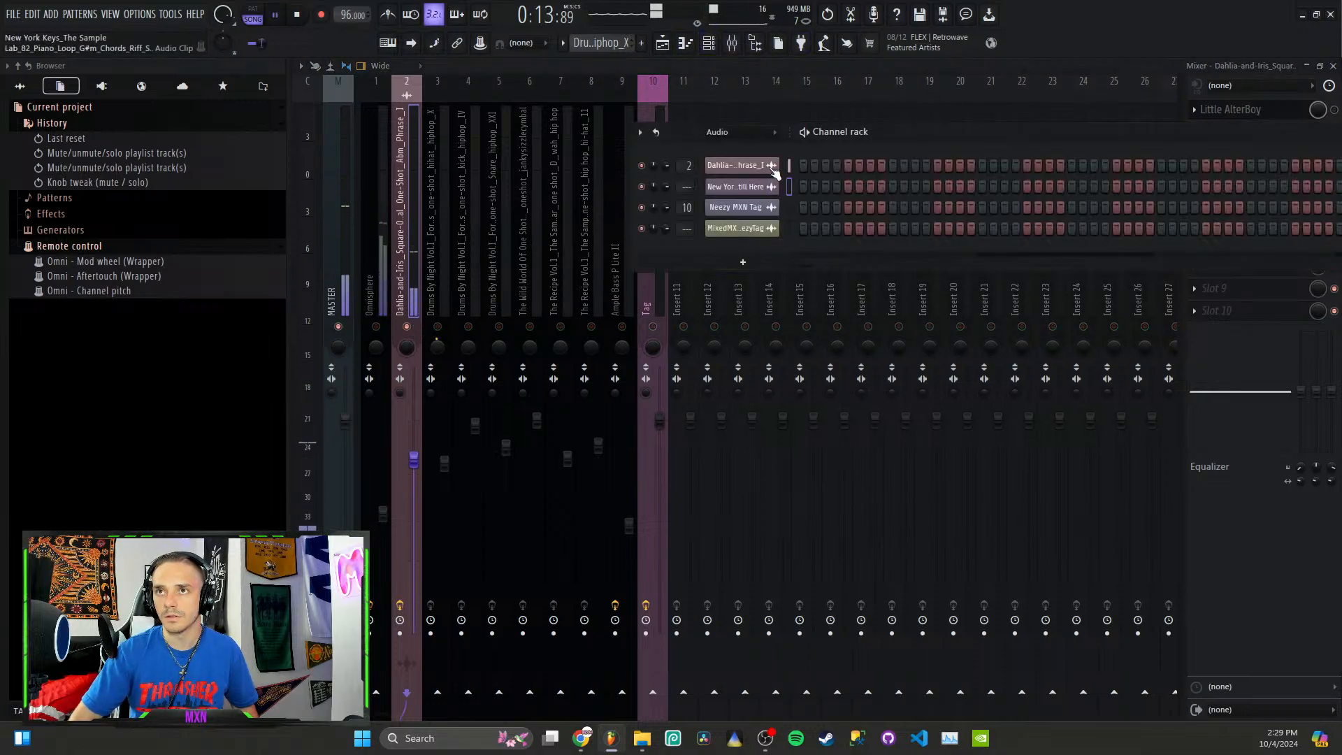
click(754, 166)
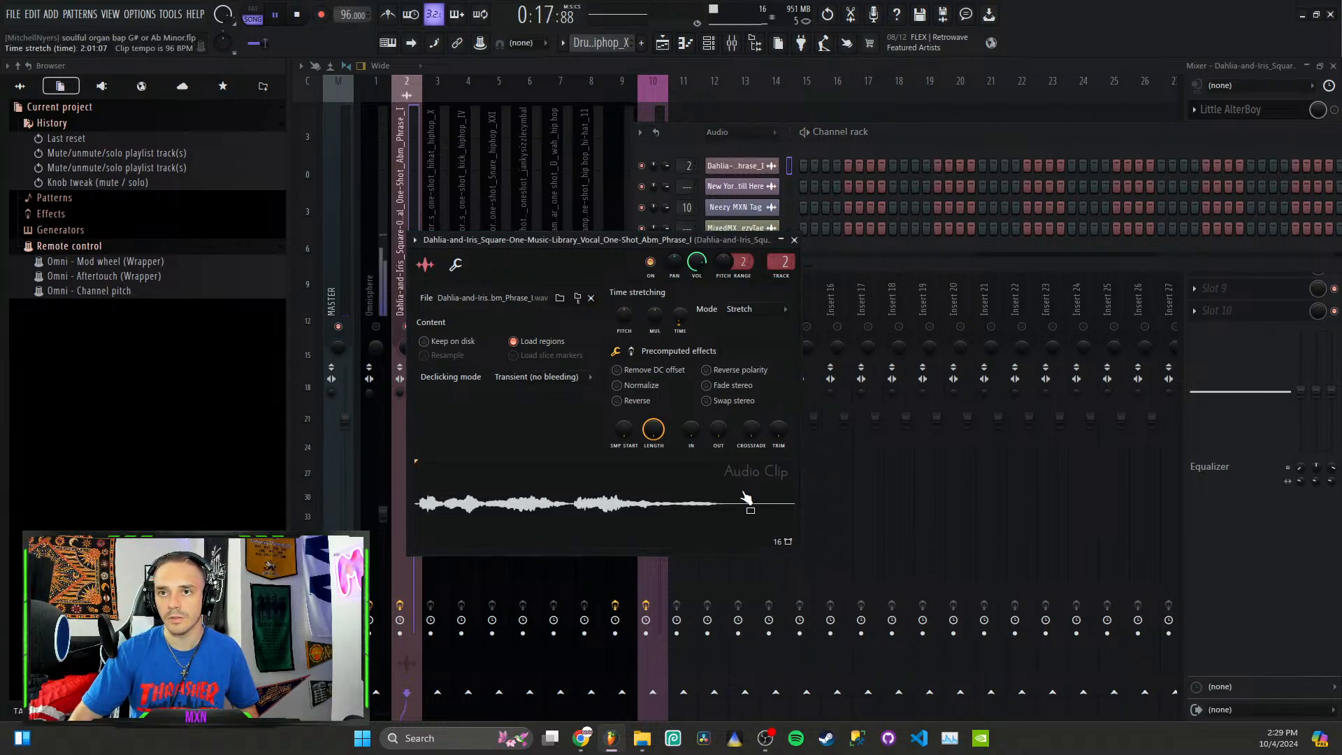
Step: Enable Little AlterBoy, Fruity parametric EQ 2 and Doubler2 Stereo on the vocal's mixer track while replaying from bar 5
click(1334, 109)
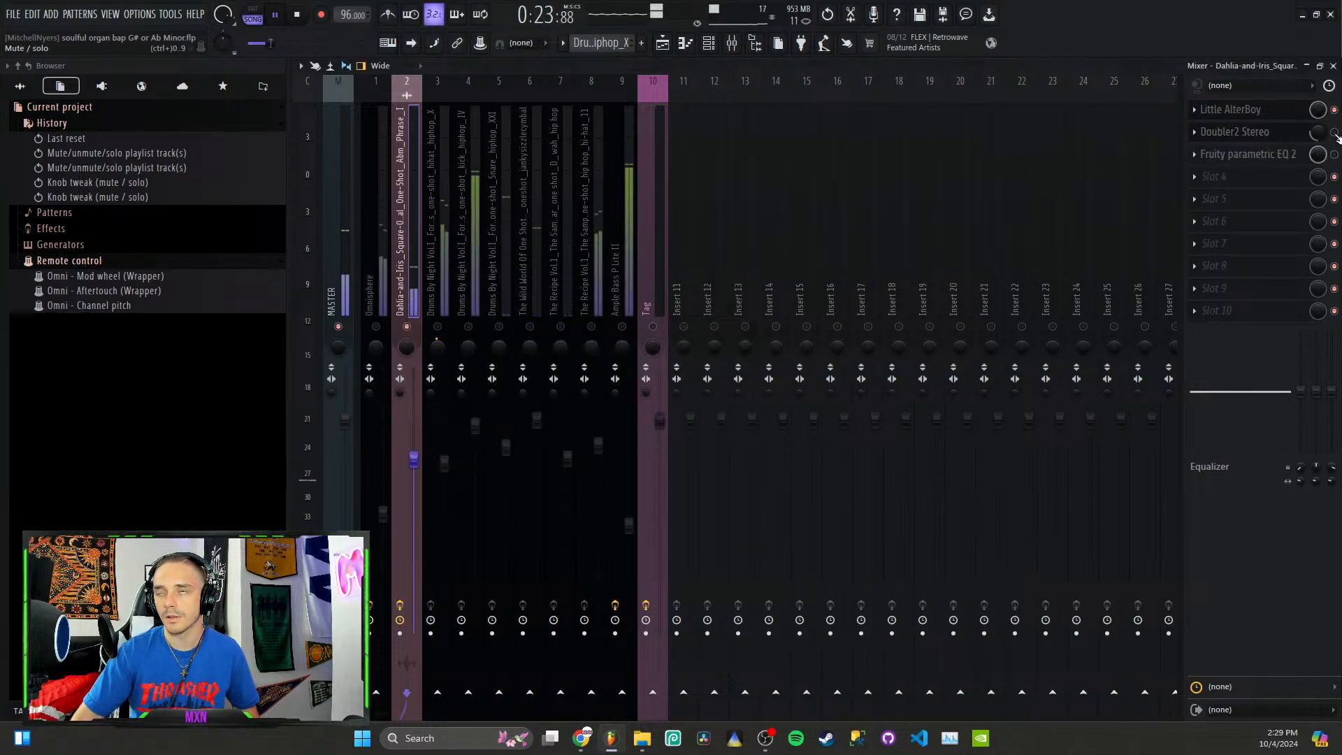
click(1334, 132)
key(space)
key(space)
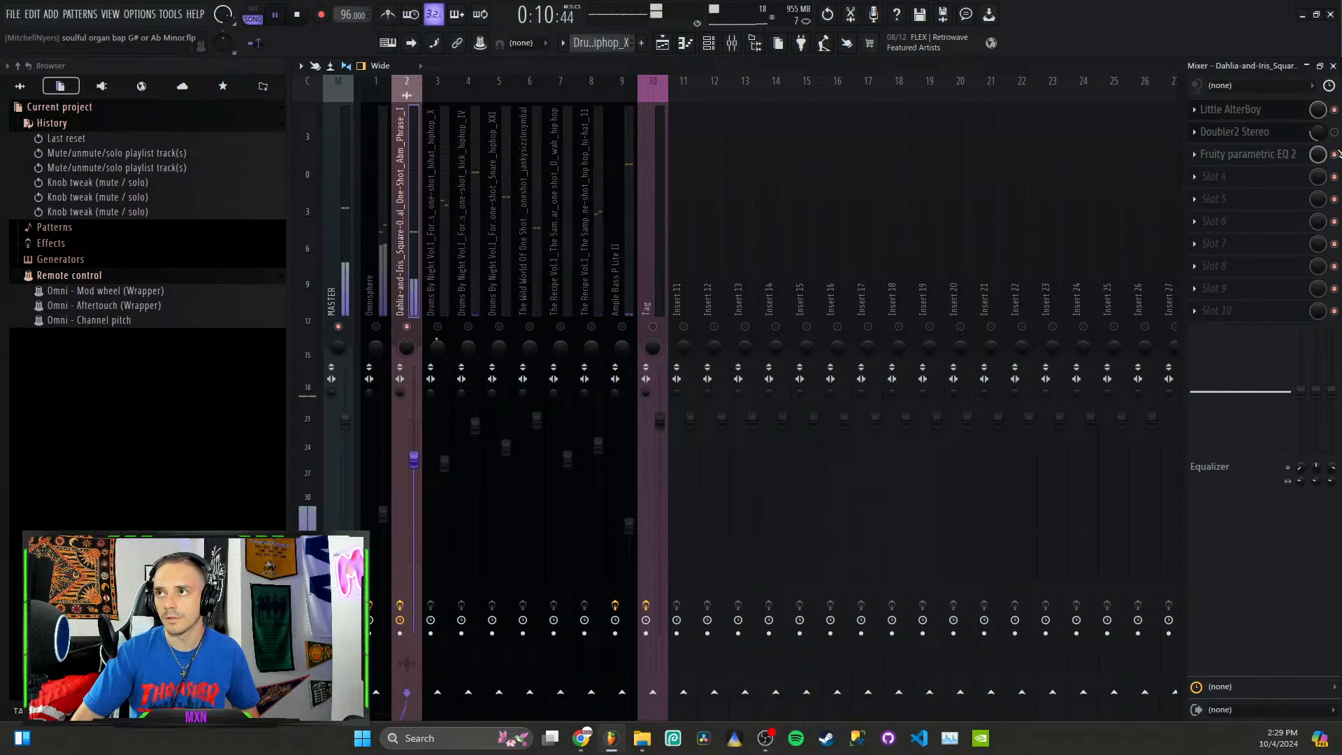
click(1333, 134)
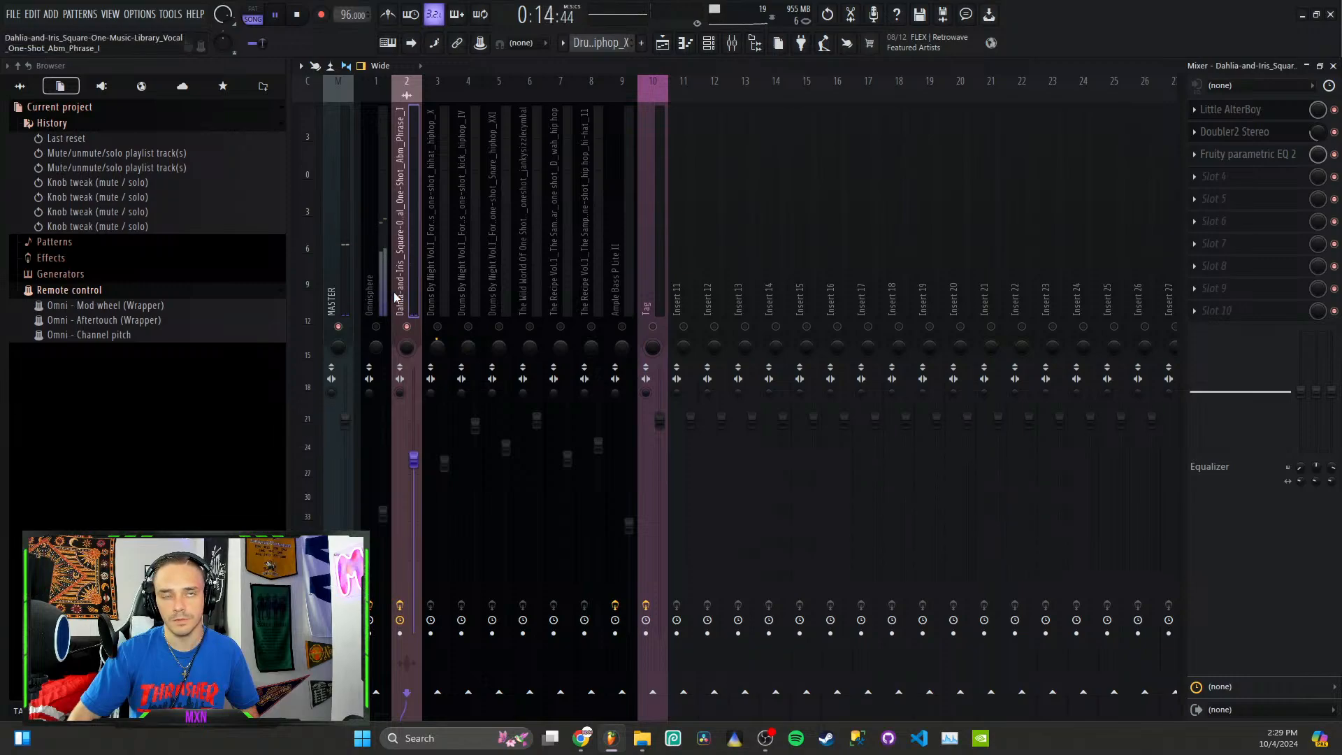
key(space)
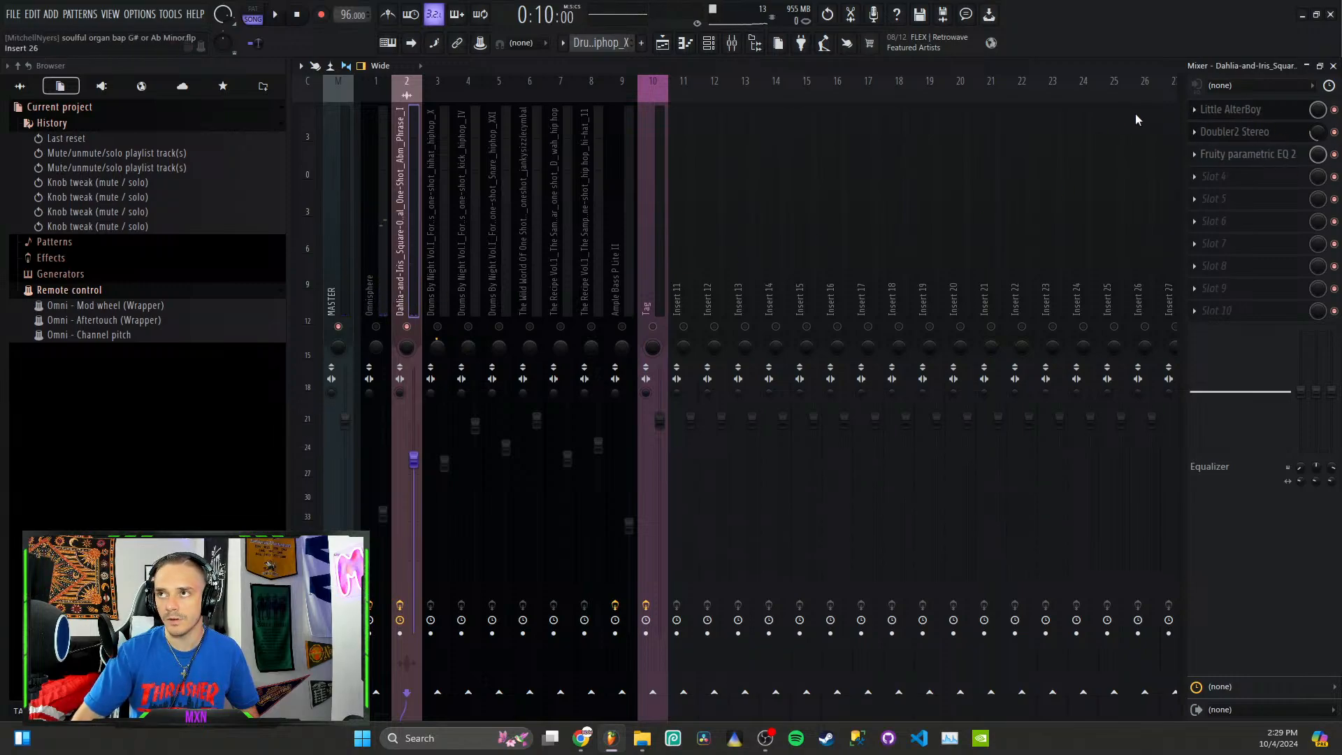
Step: Switch off Doubler2 Stereo and Fruity parametric EQ 2 on the vocal's mixer track during playback
key(space)
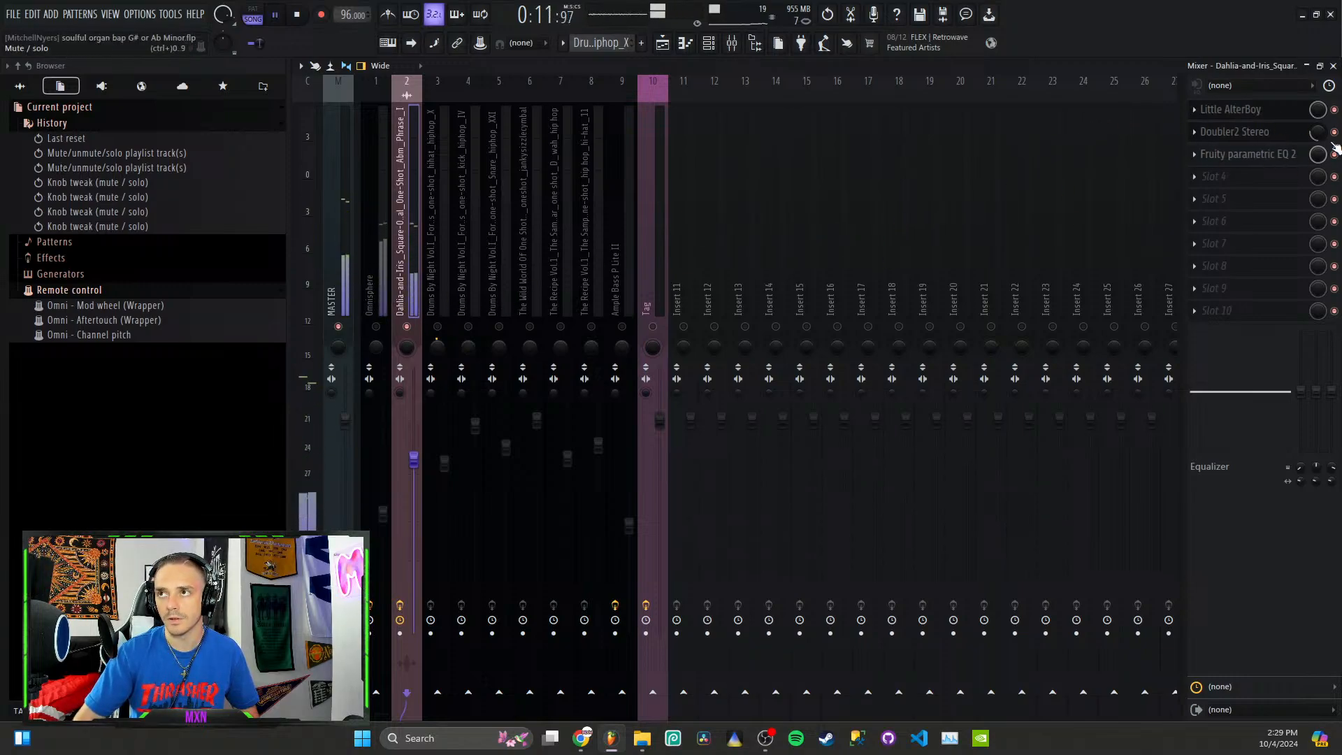
drag(1317, 132, 1334, 155)
key(space)
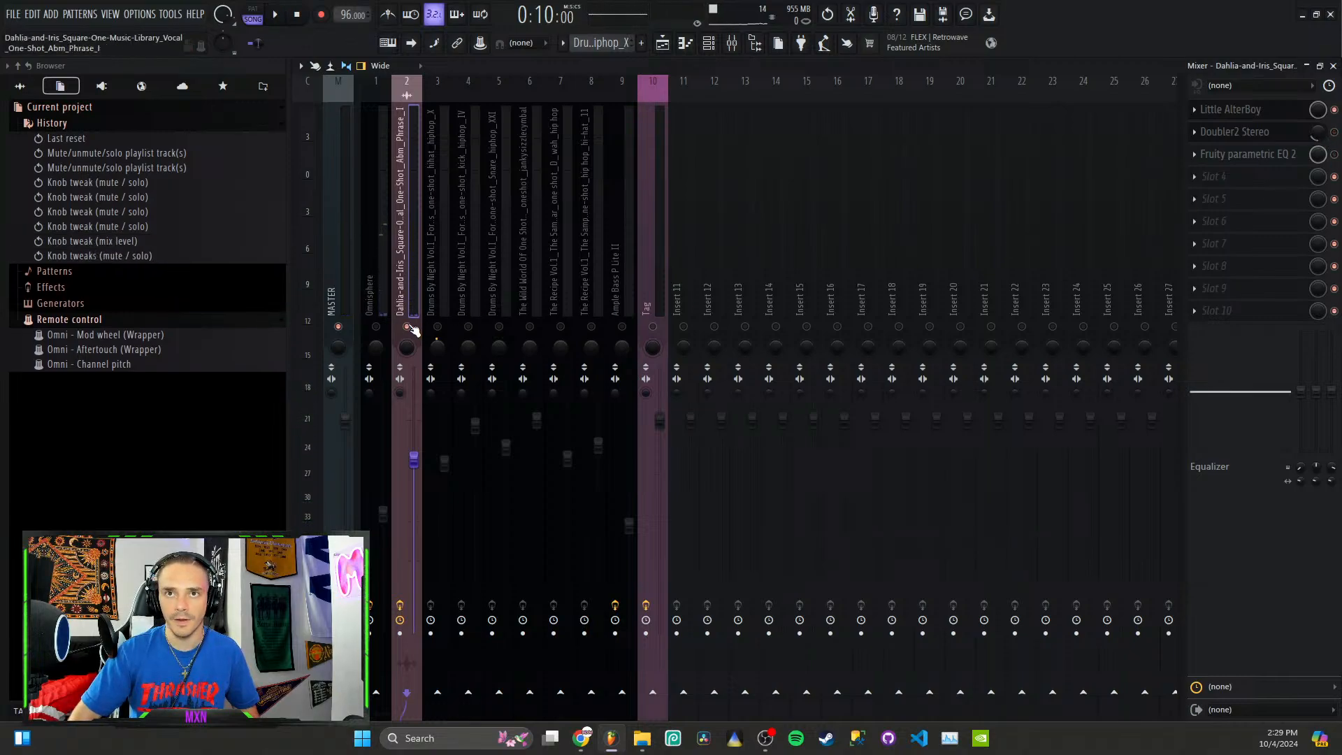
Step: Play the vocal with only Little AlterBoy active and open that plugin to view its settings
key(space)
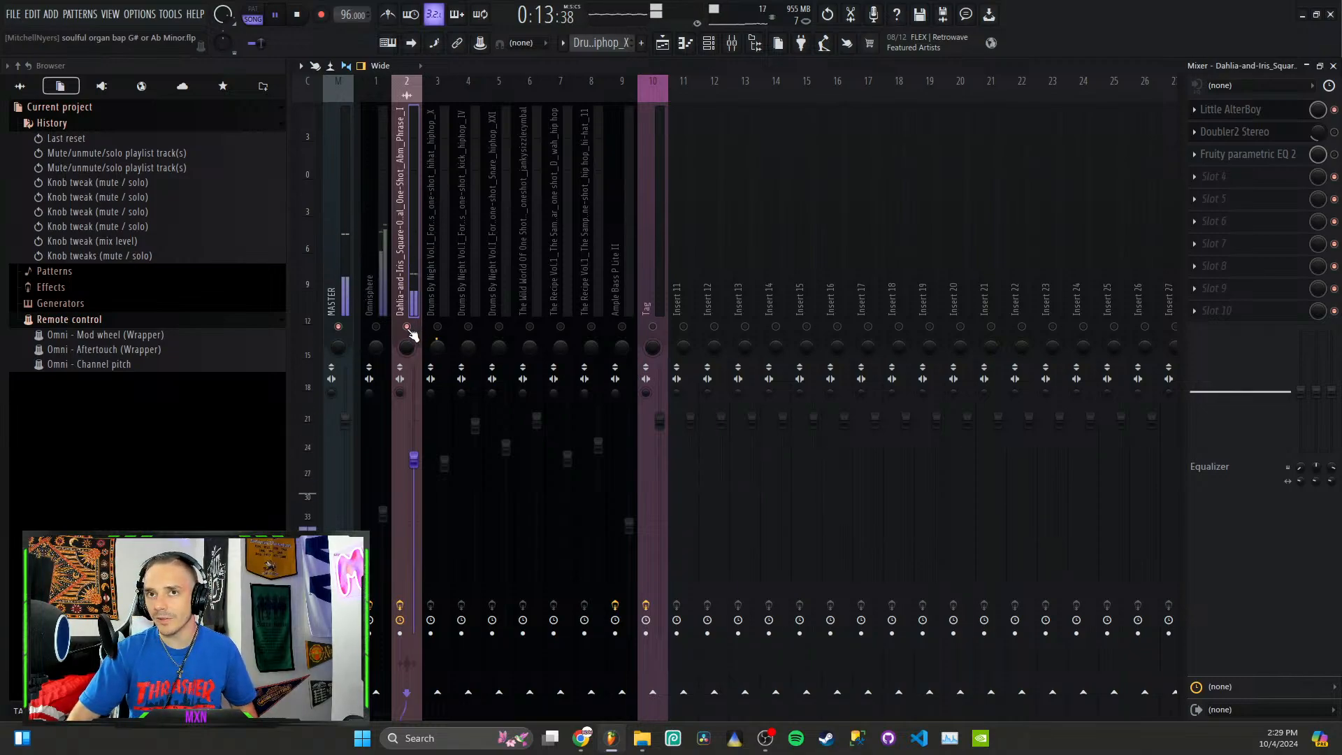
key(space)
click(1251, 110)
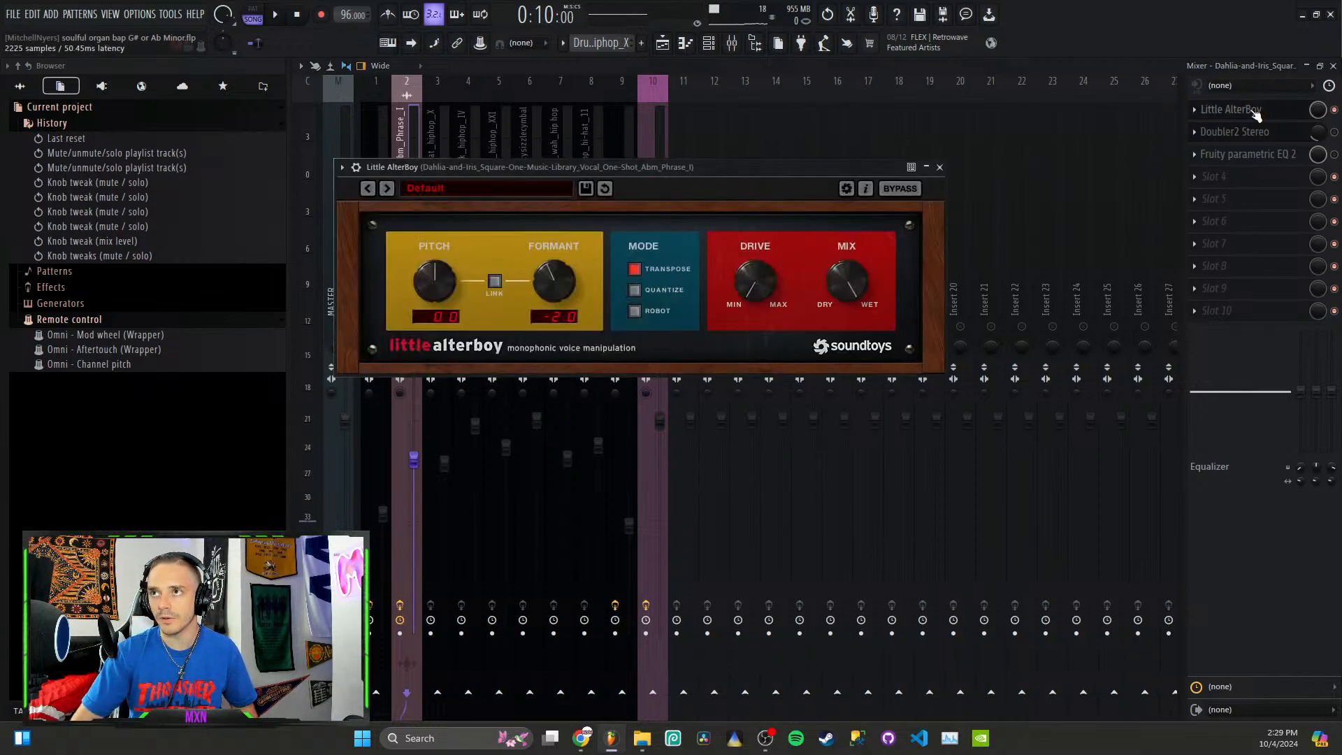
Step: Review the pitch, formant and mode settings of Little AlterBoy on the vocal's mixer track, and close the plugin
click(1251, 110)
click(1251, 110)
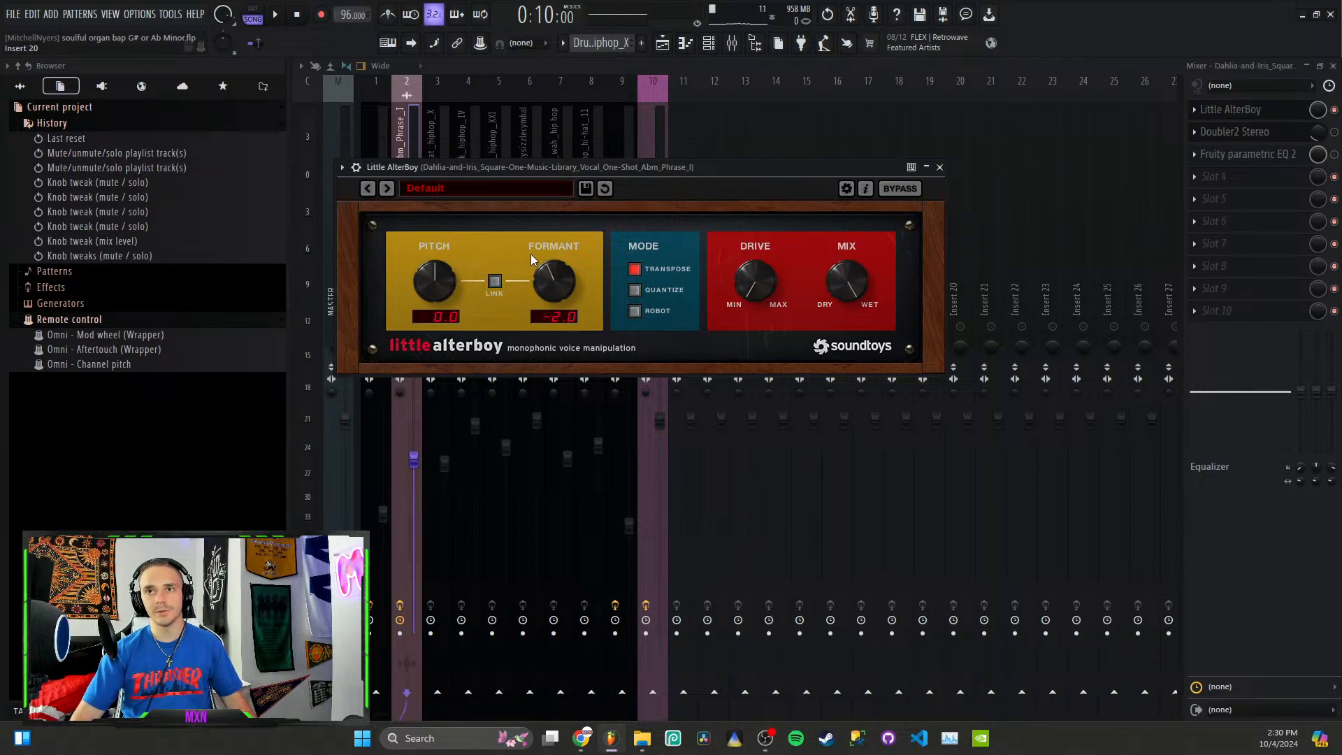
click(940, 167)
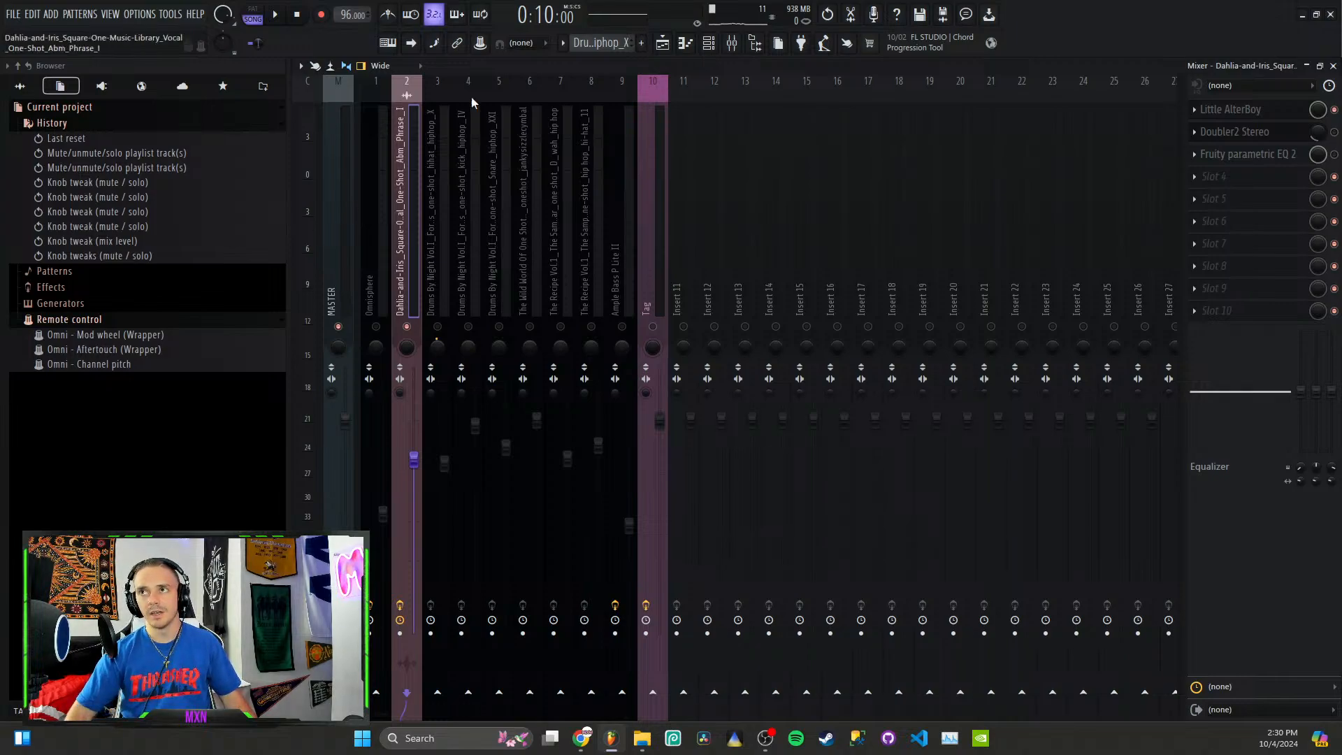
Step: Try Little AlterBoy's formant at -6.3, 7.8 and 5.0 semitones while the vocal plays
key(space)
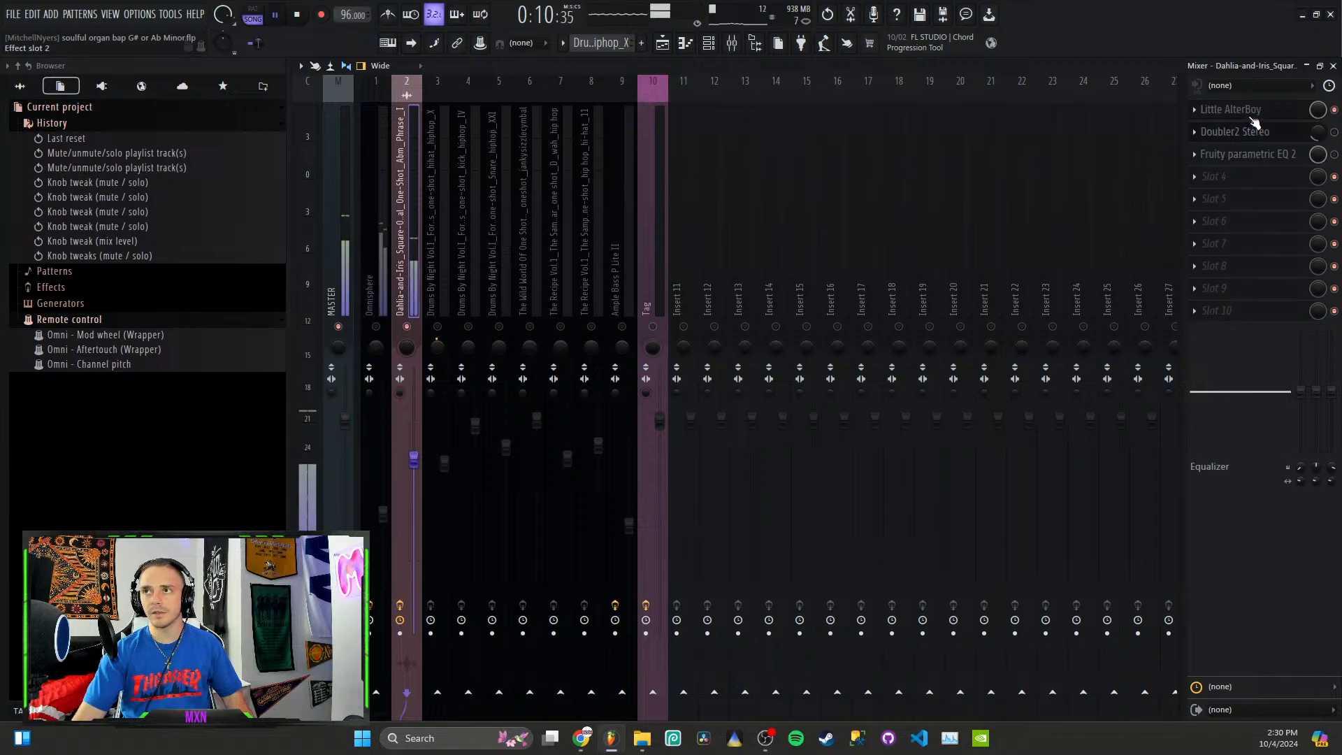
click(1251, 112)
mouse_move(572, 317)
mouse_down()
mouse_move(564, 299)
mouse_move(548, 313)
mouse_up()
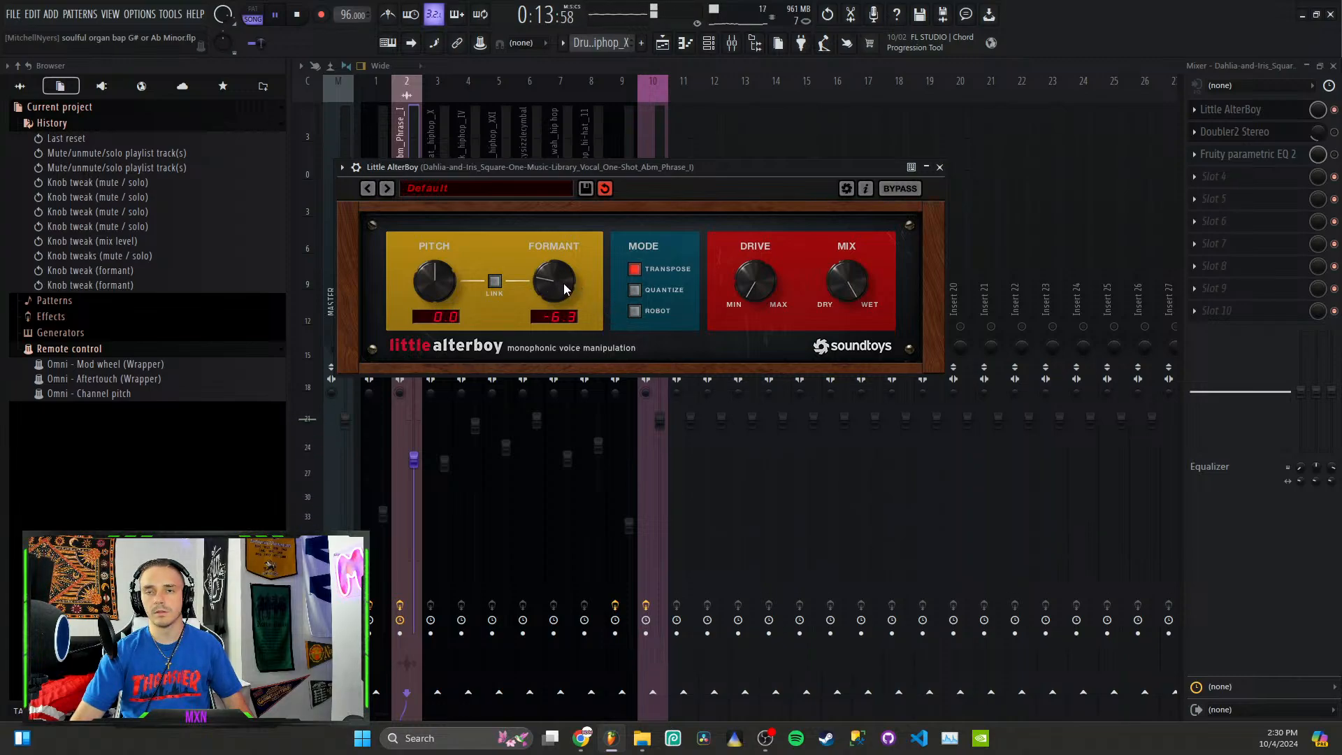
drag(557, 286, 545, 179)
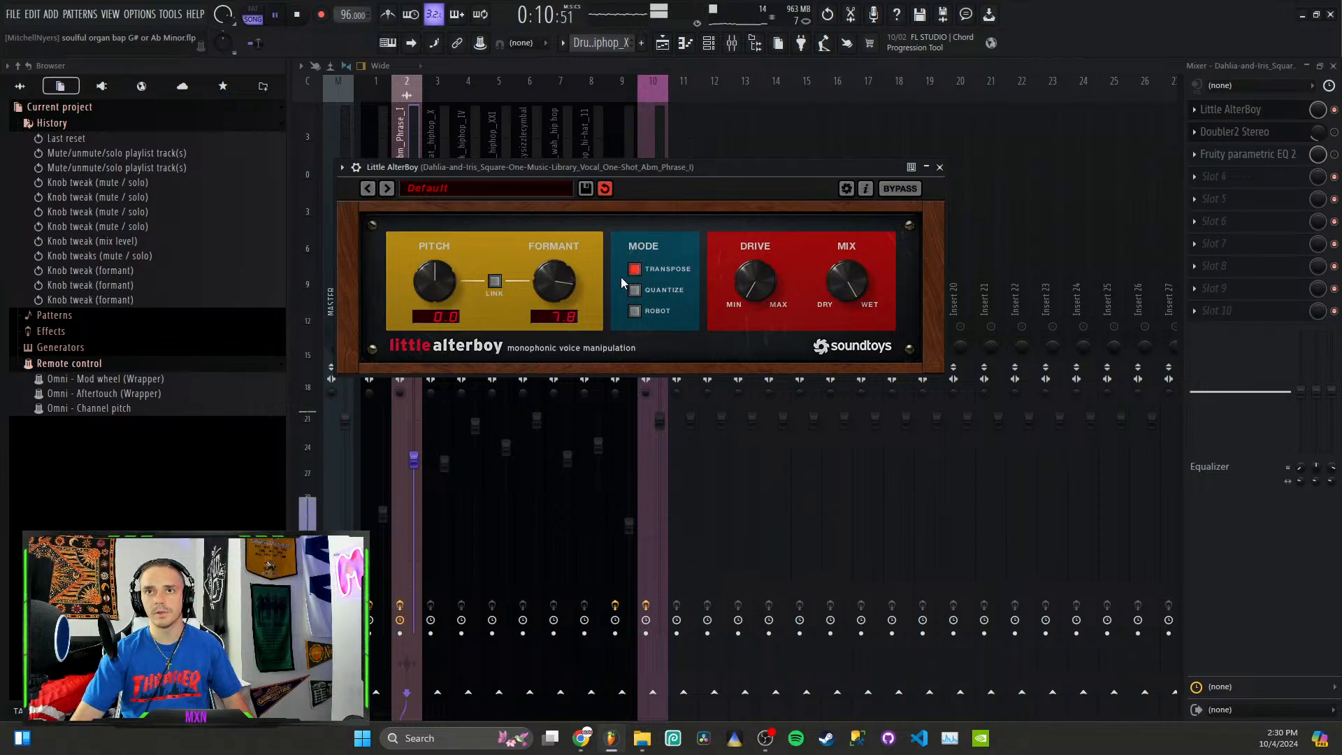
drag(561, 292, 561, 313)
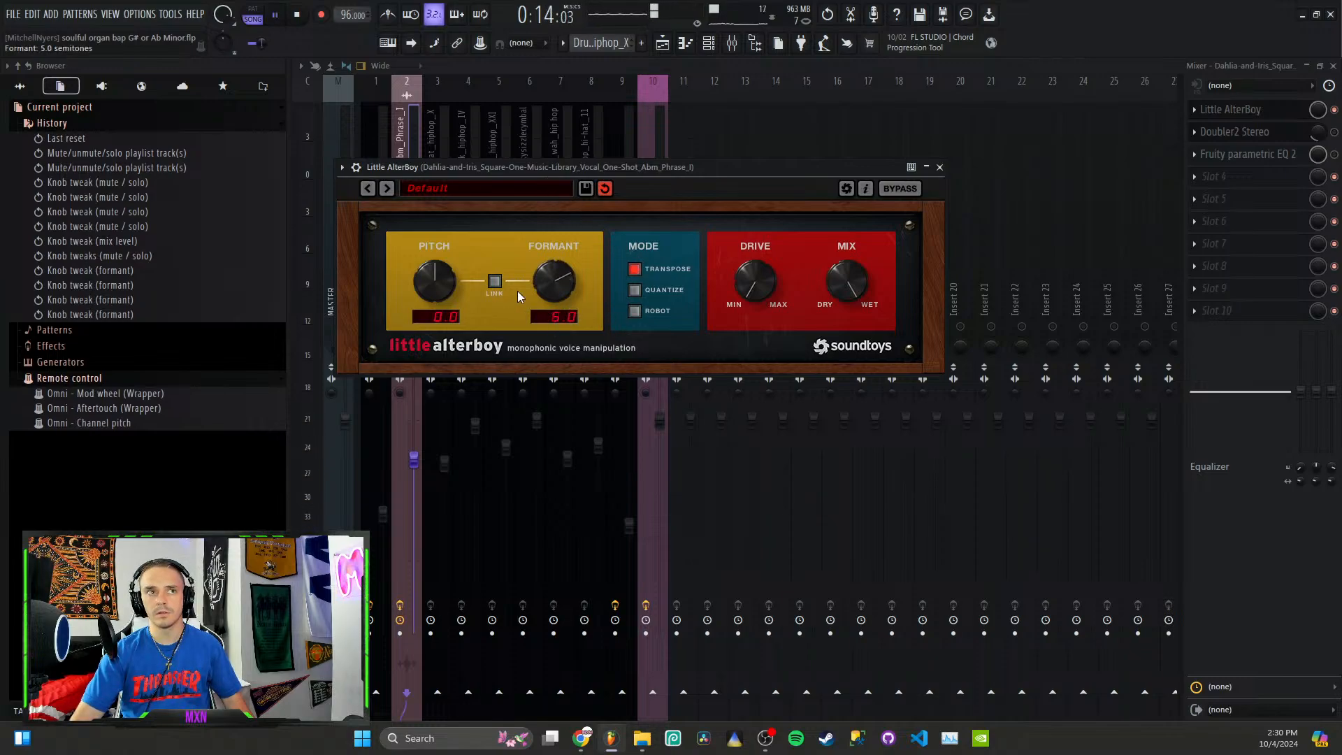
Step: Stop playback, undo the three formant changes and close Little AlterBoy
key(space)
key(ctrl+z)
key(ctrl+z)
key(ctrl+z)
key(ctrl+z)
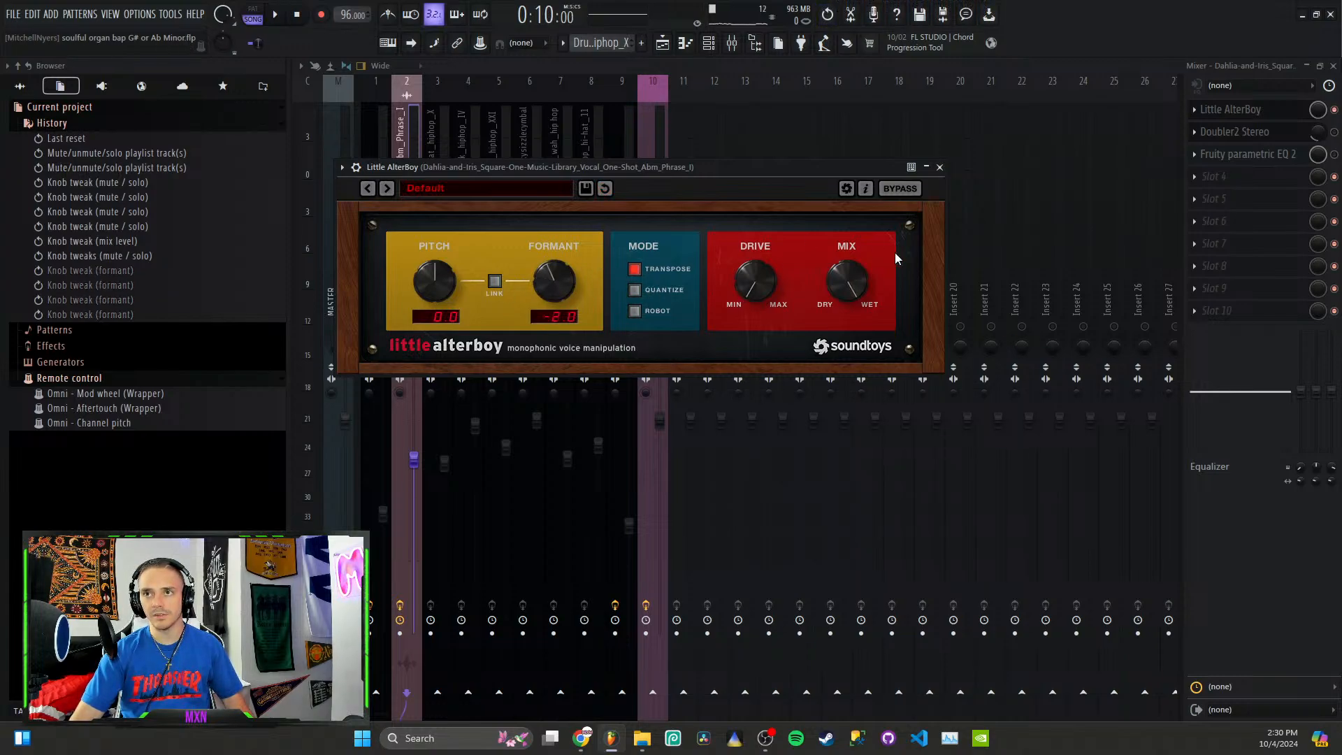
click(946, 168)
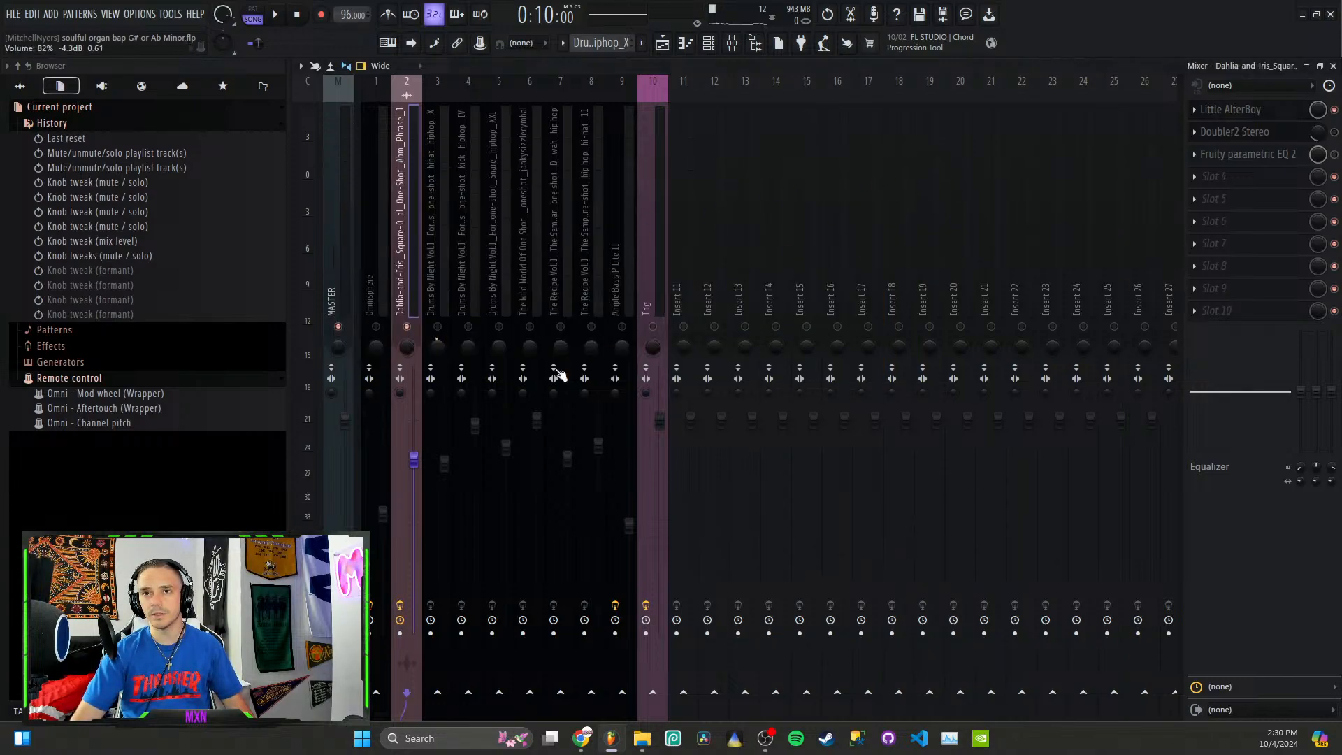
Step: Unsolo the vocal's mixer track and isolate the hi-hat, kick, snare, cymbal, guitar, second hi-hat and bass tracks in the playlist
right_click(410, 328)
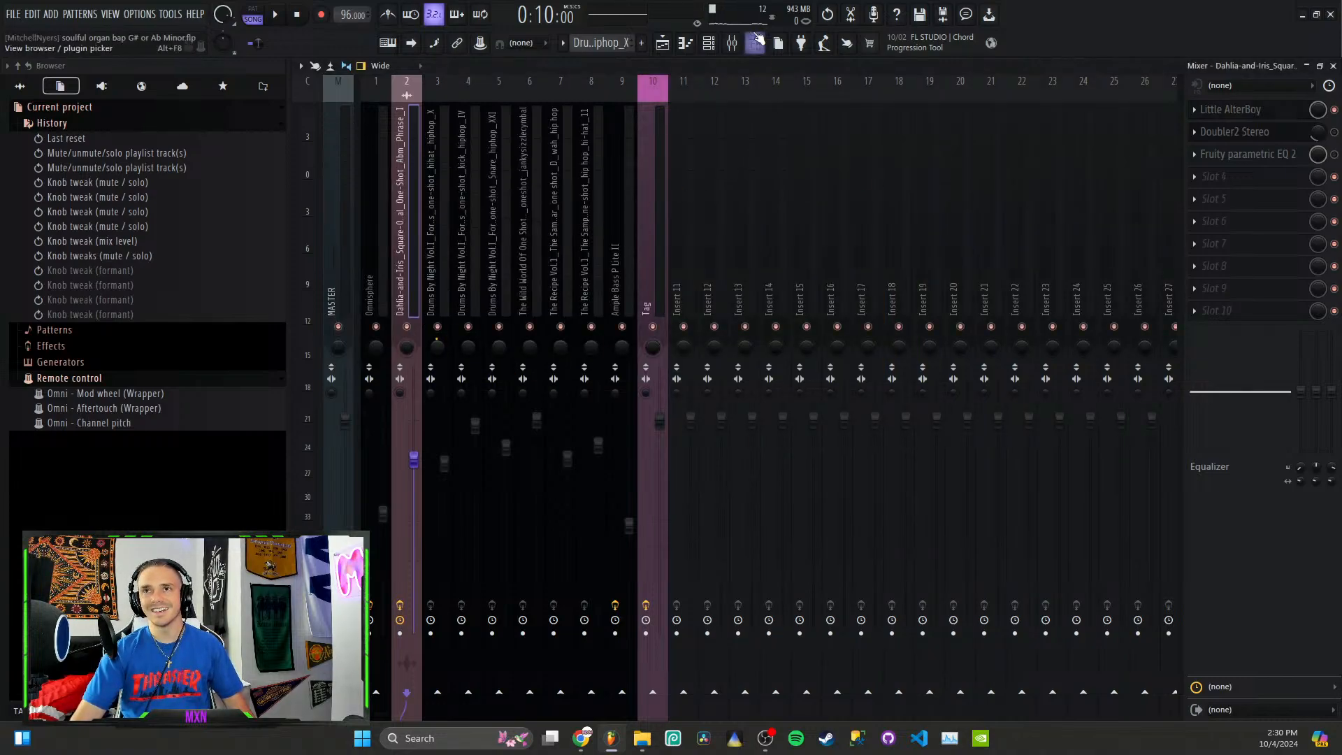
click(664, 45)
right_click(467, 272)
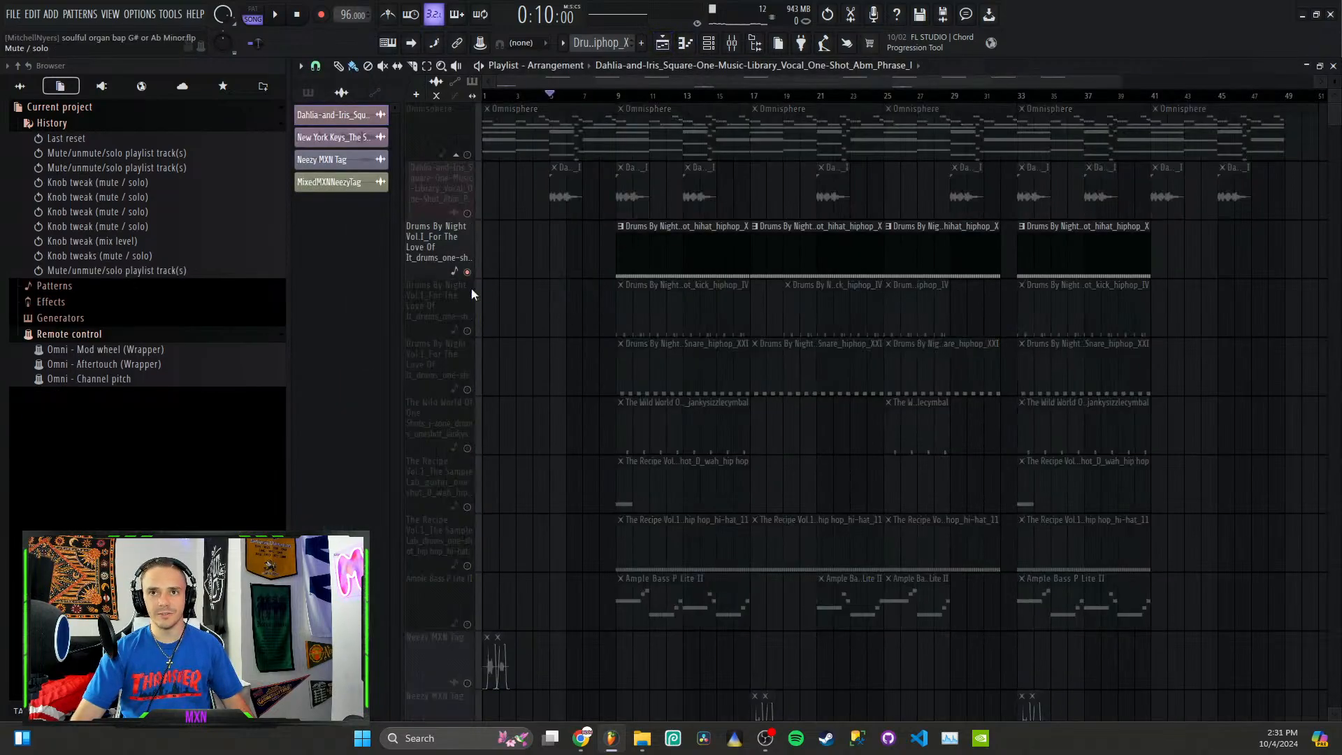
click(467, 331)
click(467, 389)
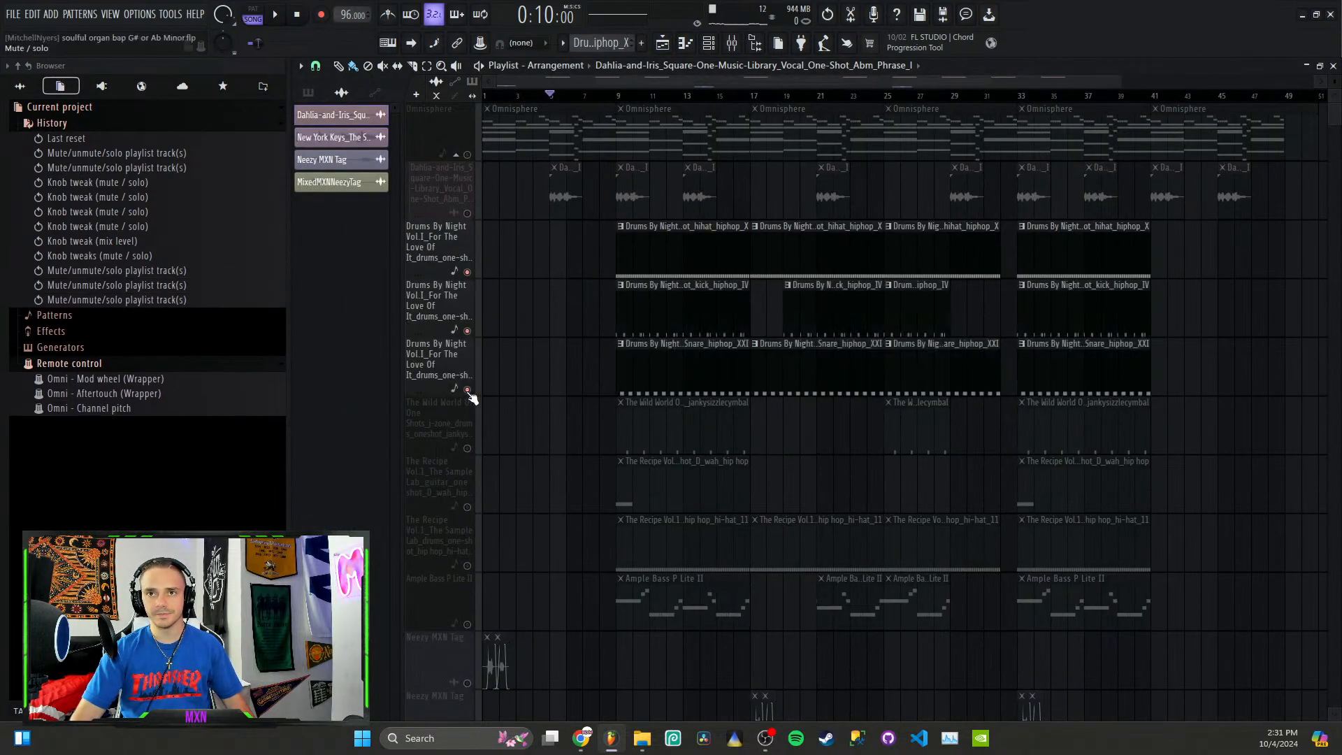
click(467, 448)
click(467, 507)
click(468, 566)
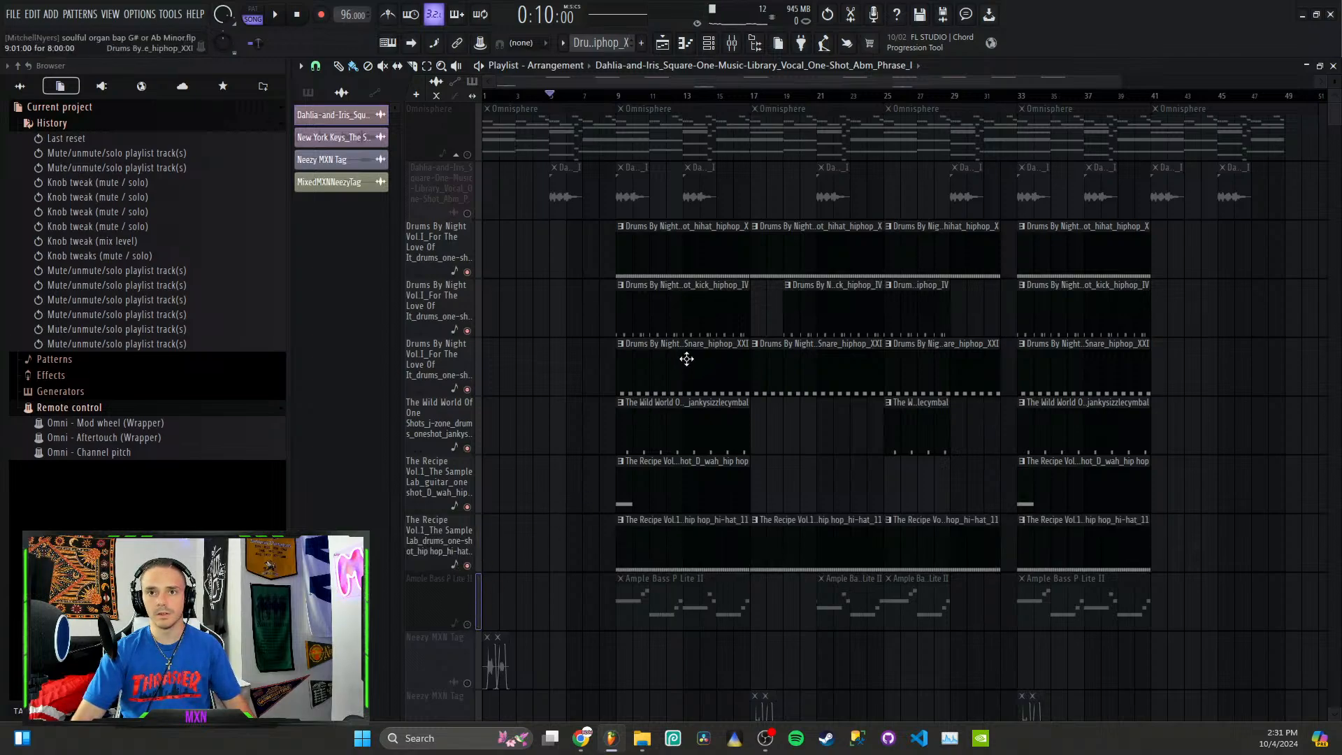
click(467, 624)
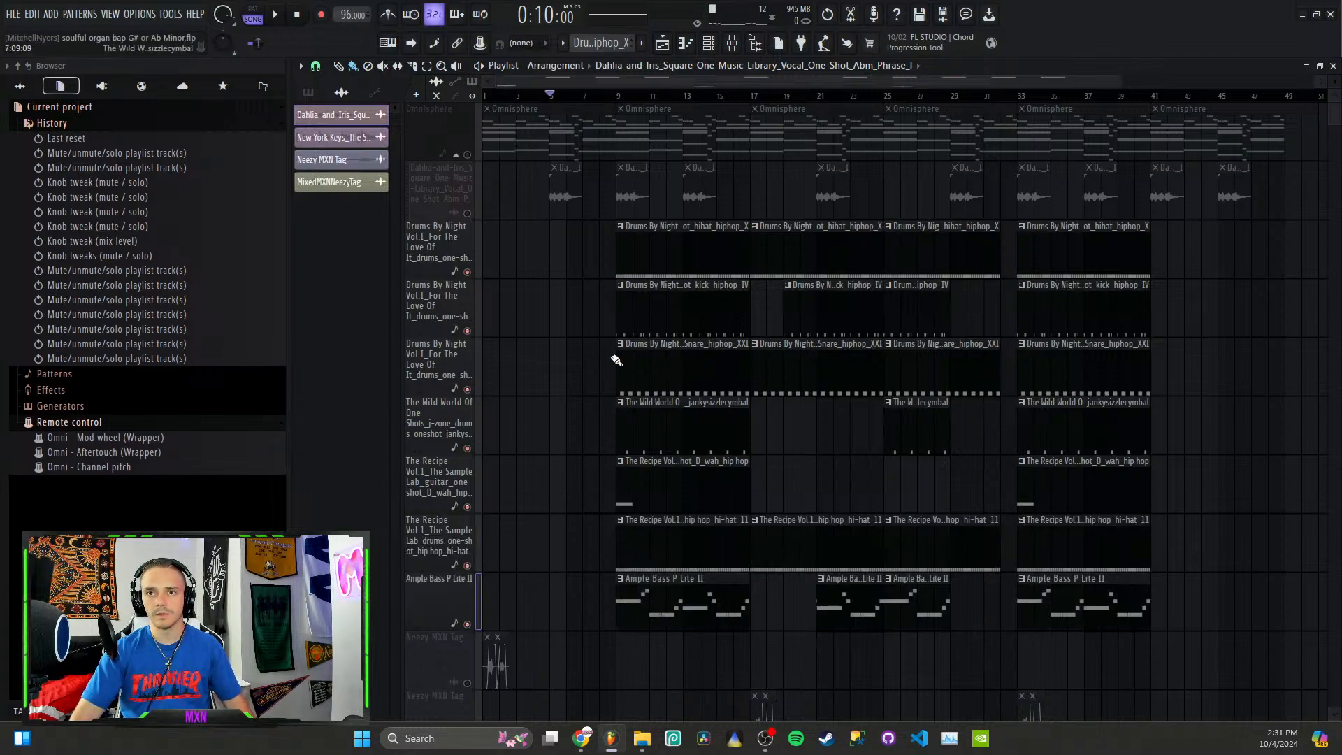
Step: Play the isolated drums, guitar and bass together from bar 9
click(618, 95)
key(space)
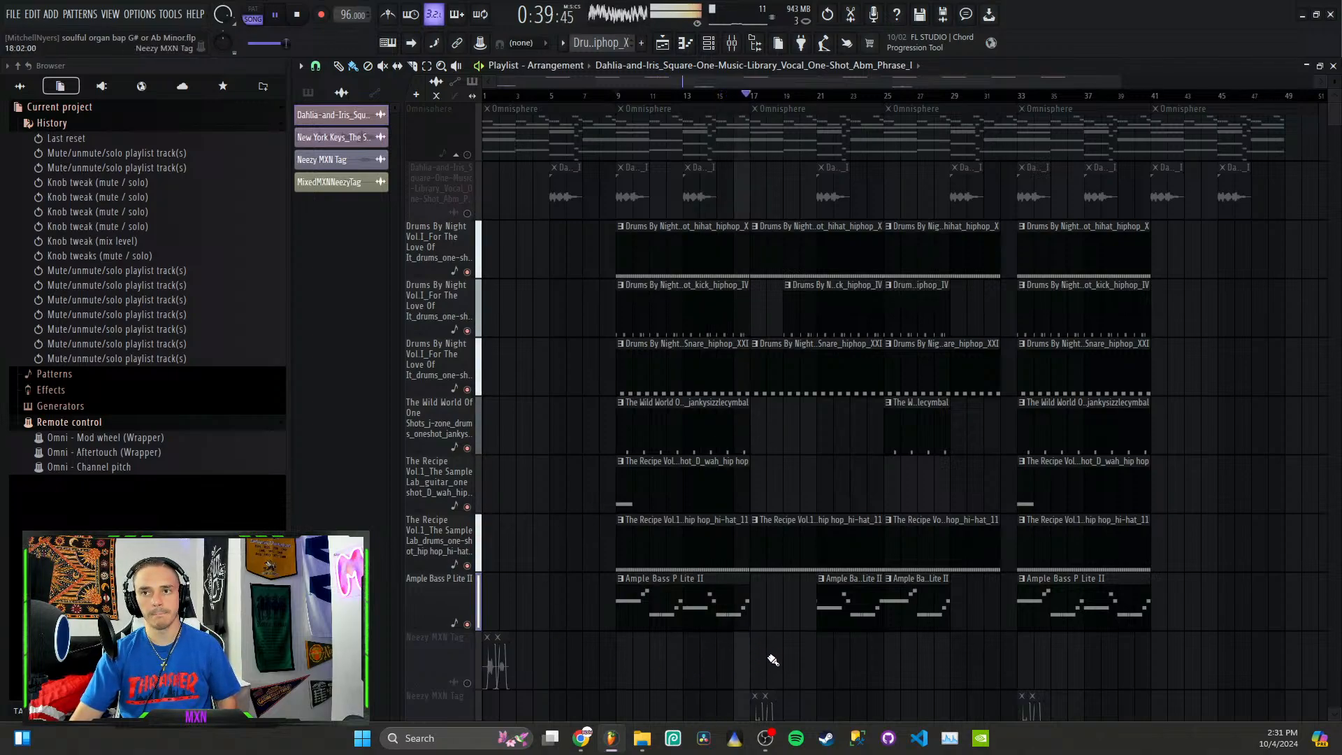
key(space)
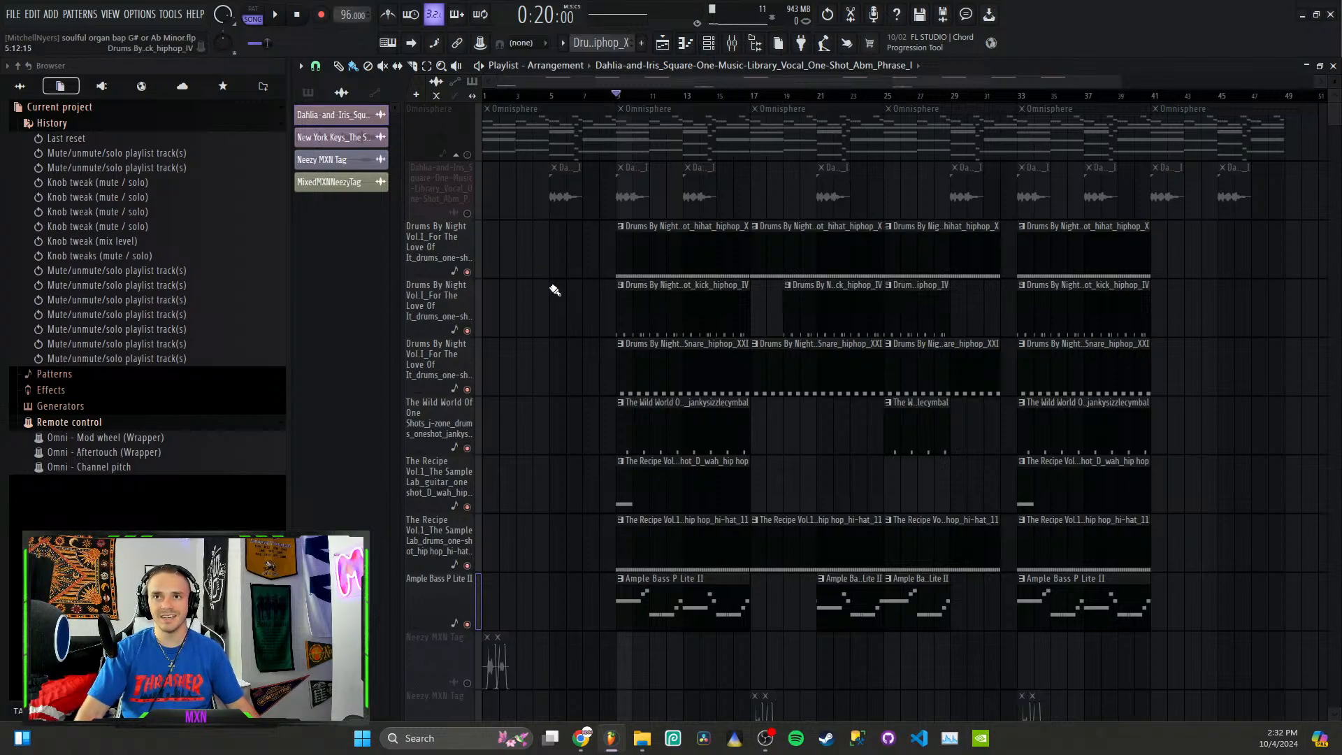
Step: Solo the first hi-hat track, play it while viewing its notes and velocities in the piano roll, and return to the playlist
right_click(475, 278)
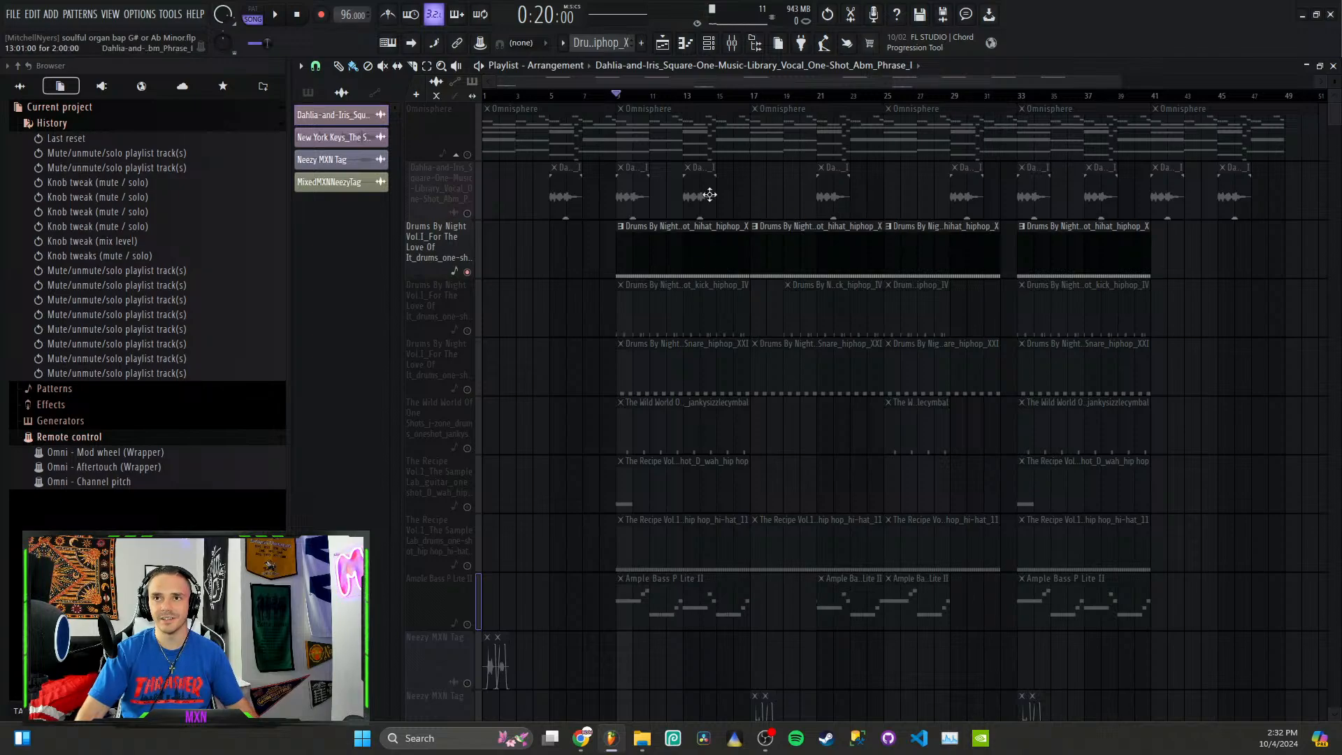
key(space)
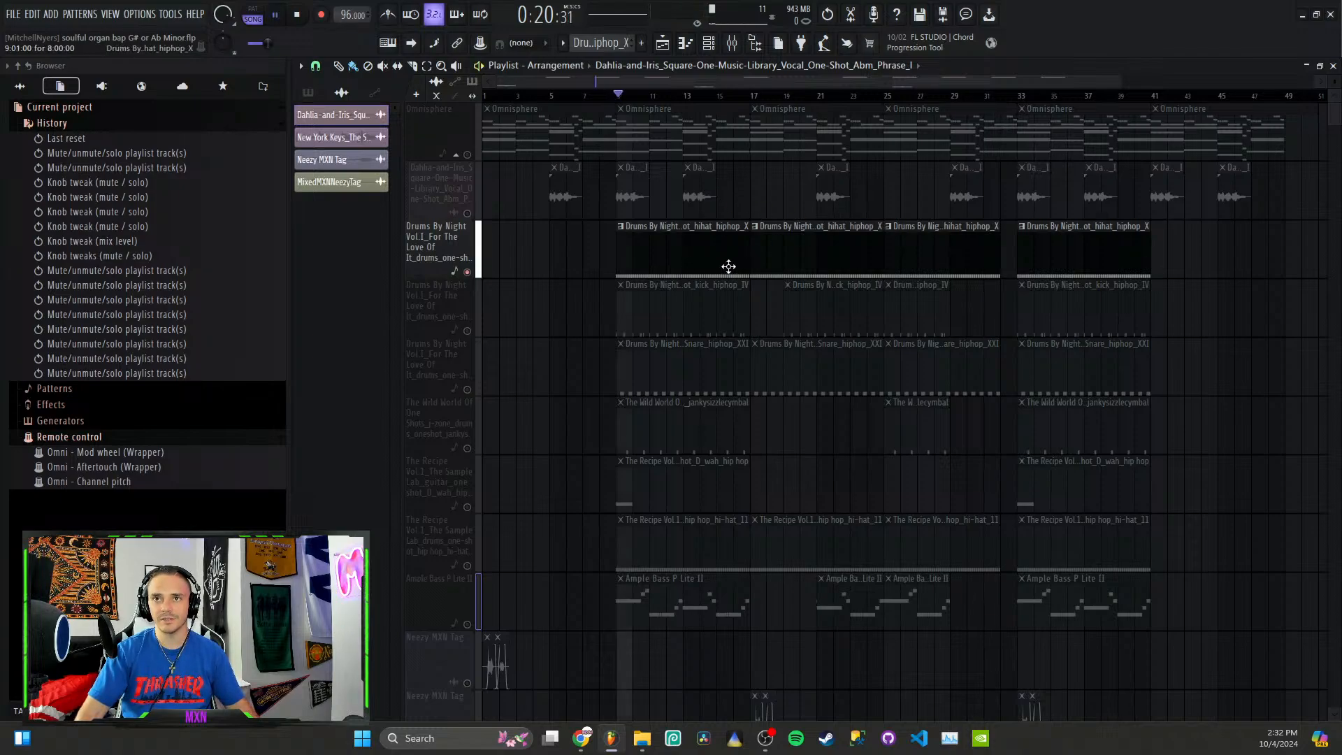
double_click(724, 264)
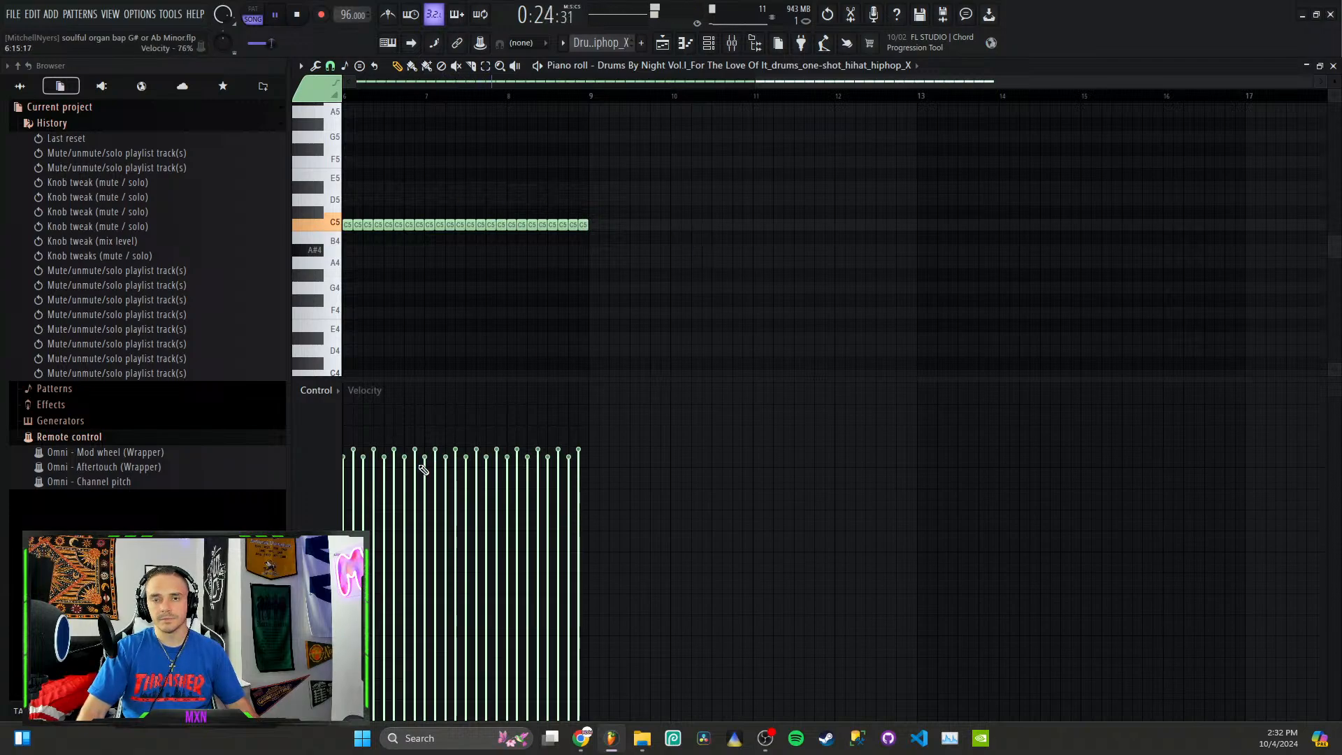
key(space)
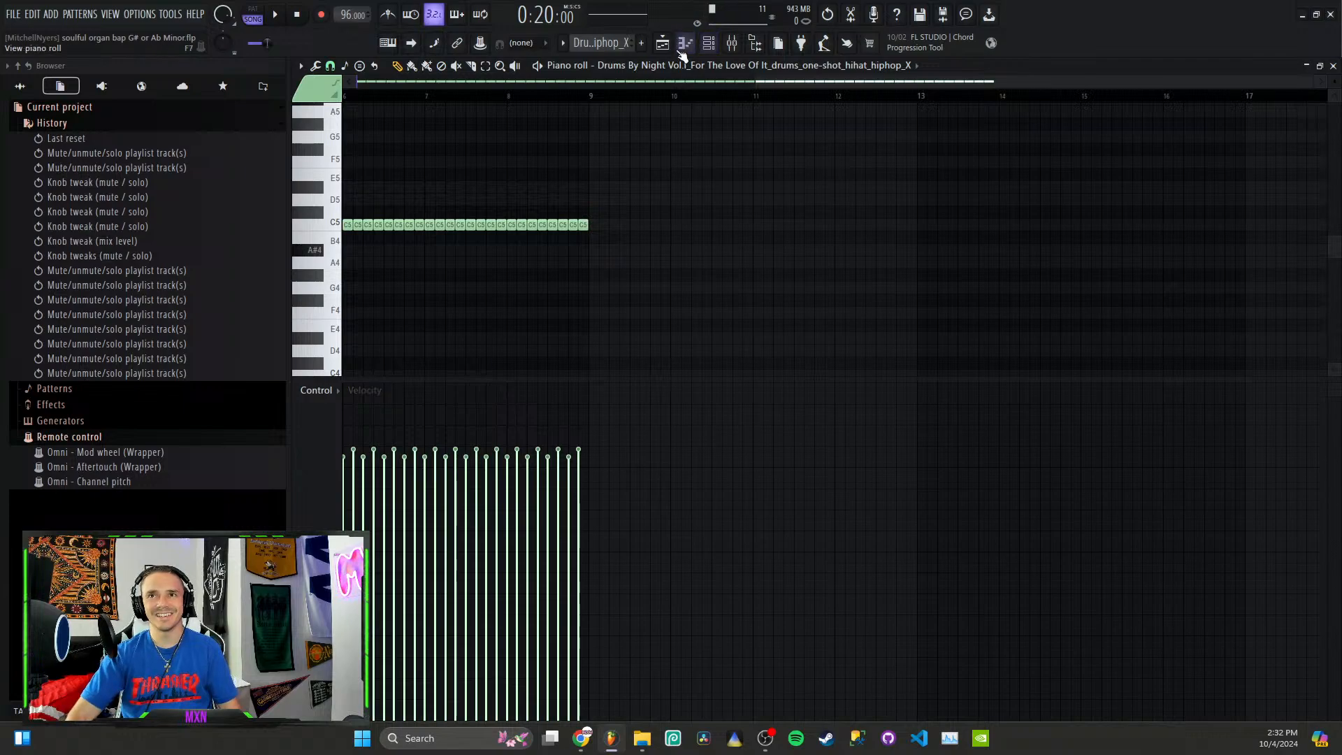
click(709, 42)
click(662, 43)
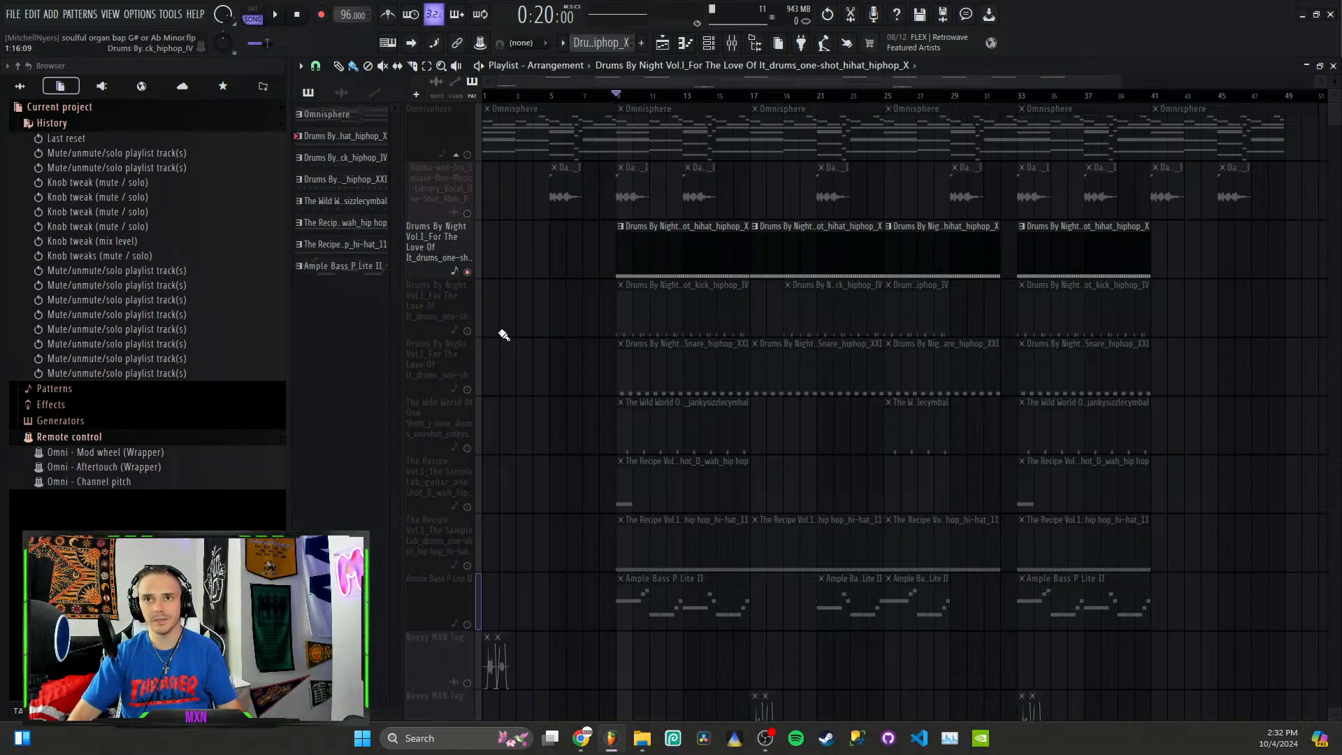
Step: Solo the kick track, play its pattern in the piano roll, show the channel rack and return to the playlist
click(464, 333)
double_click(684, 325)
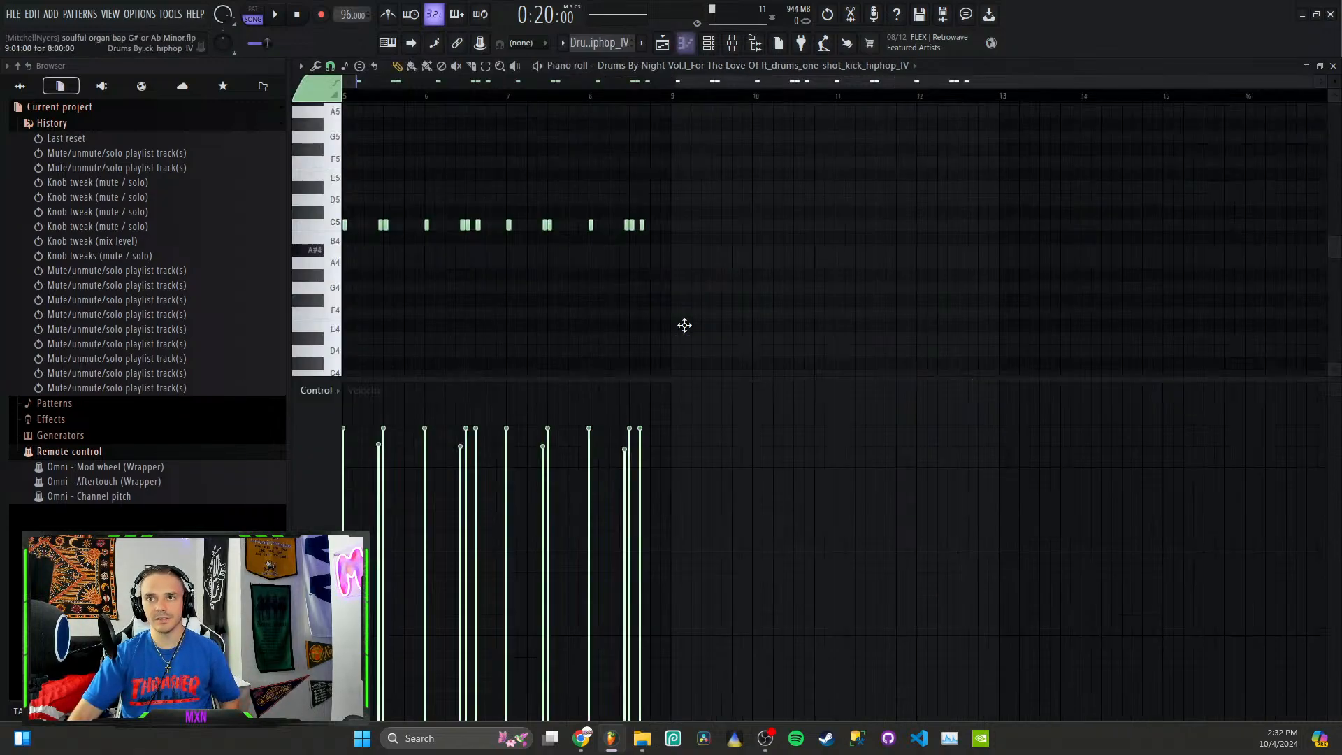
key(space)
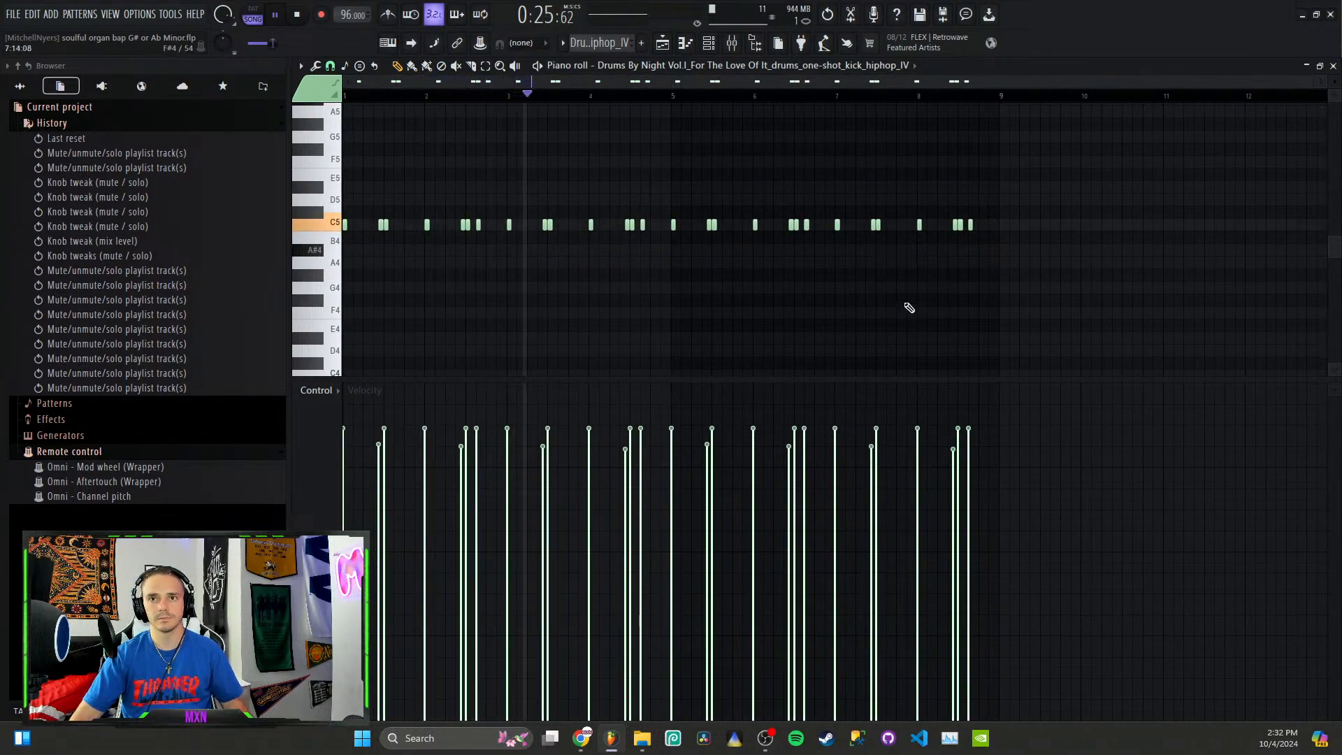
key(space)
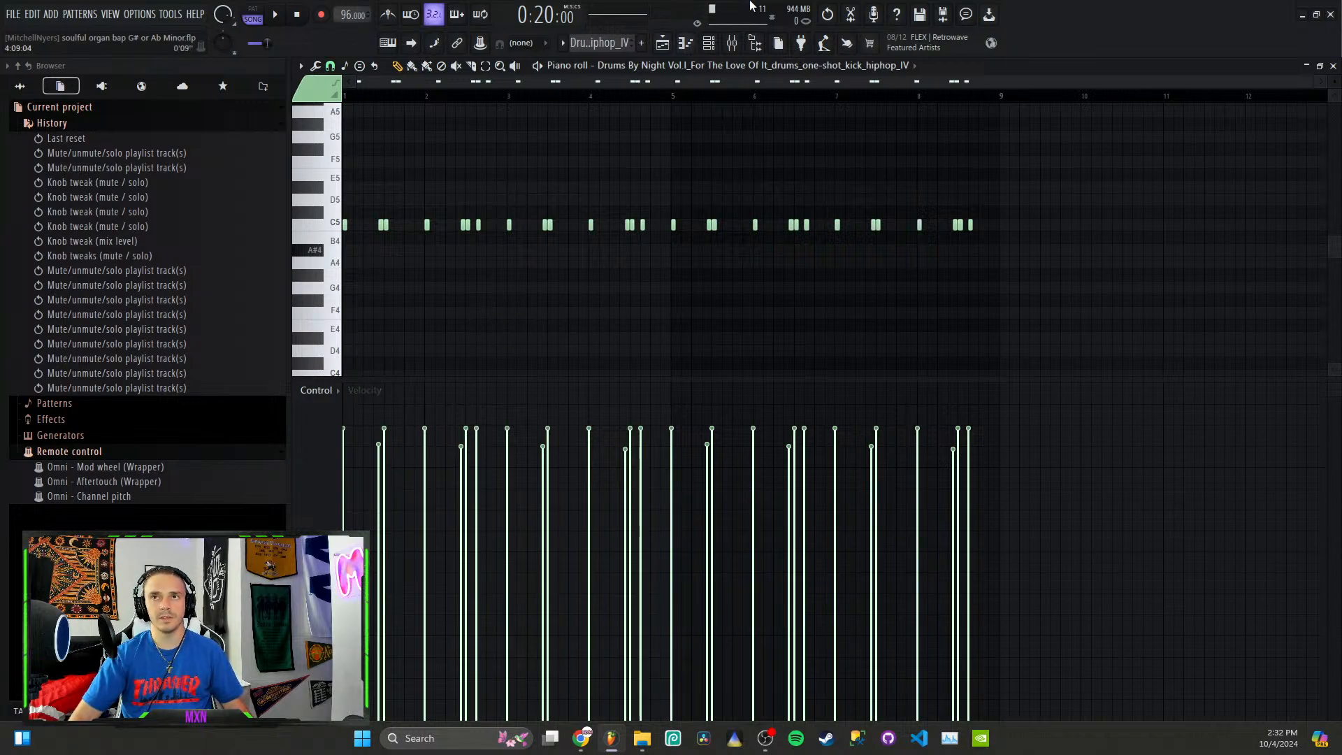
click(708, 43)
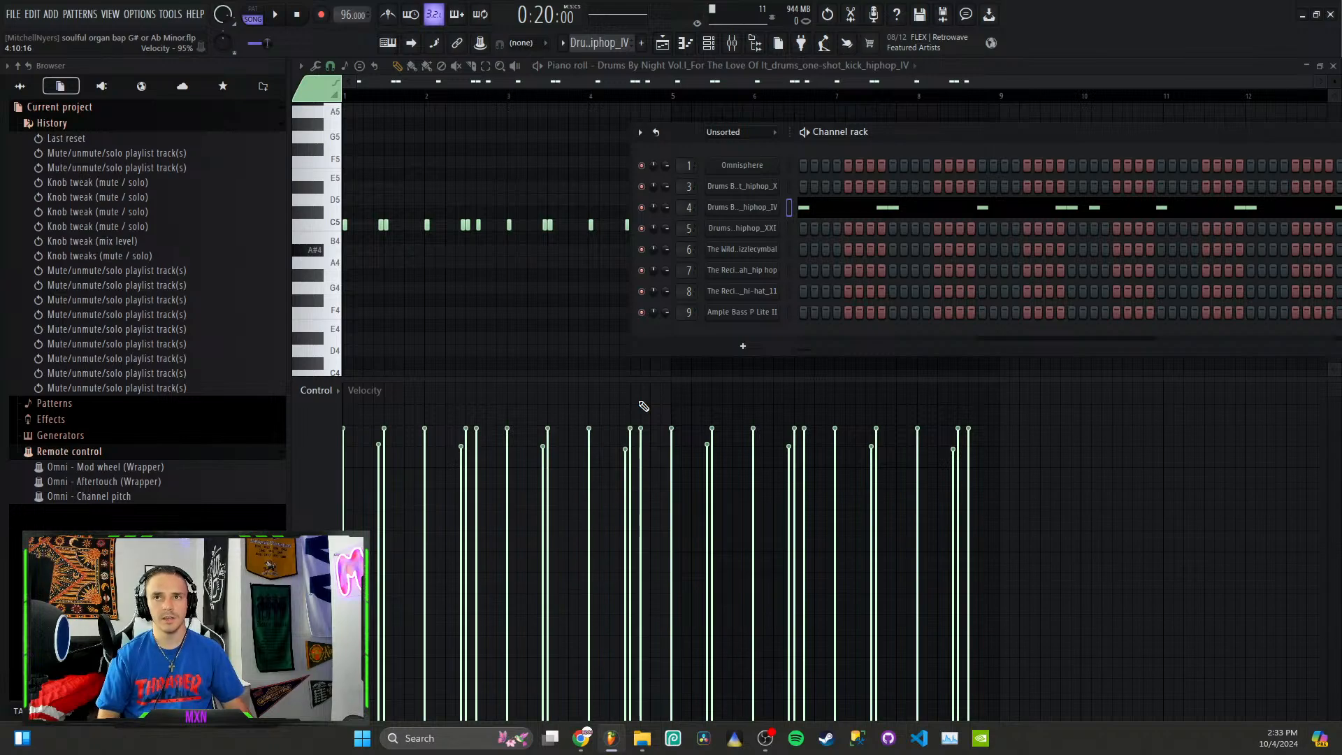
click(661, 42)
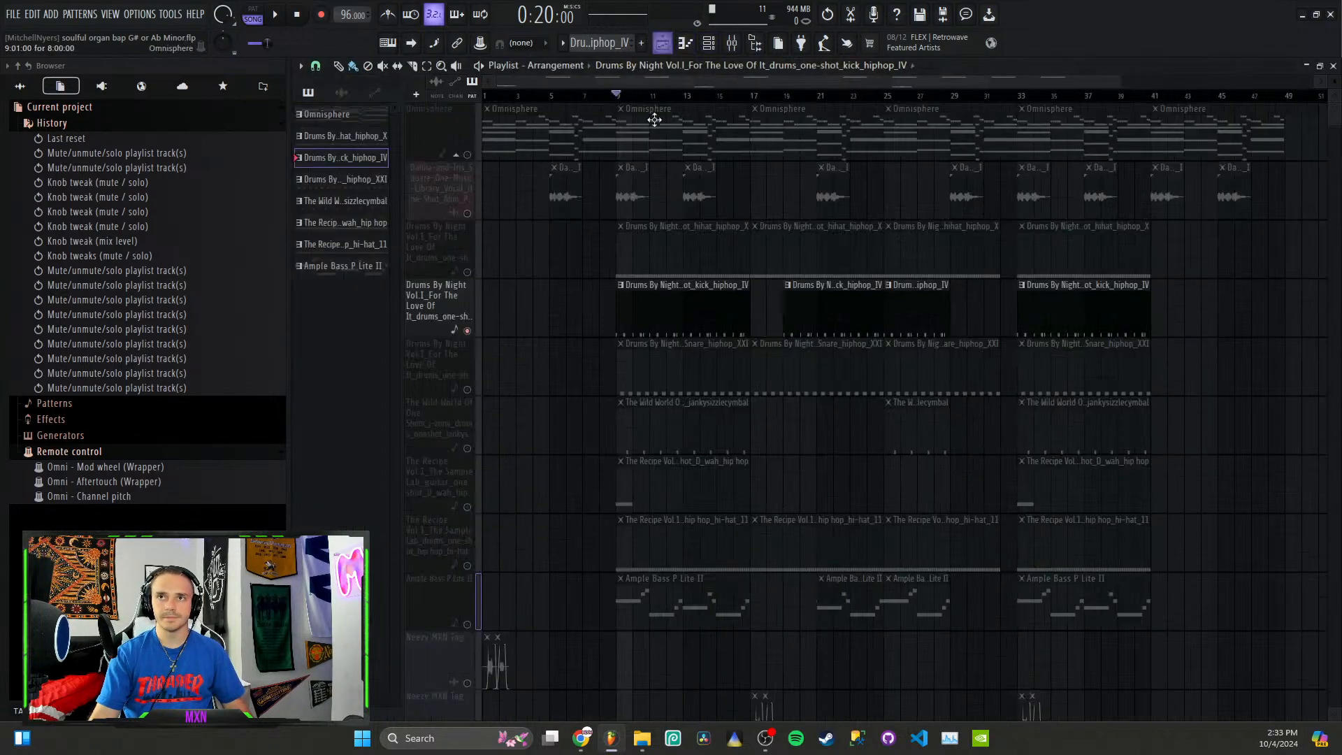
Step: Solo the snare track, play it and add the cymbal track during playback
ctrl+click(467, 389)
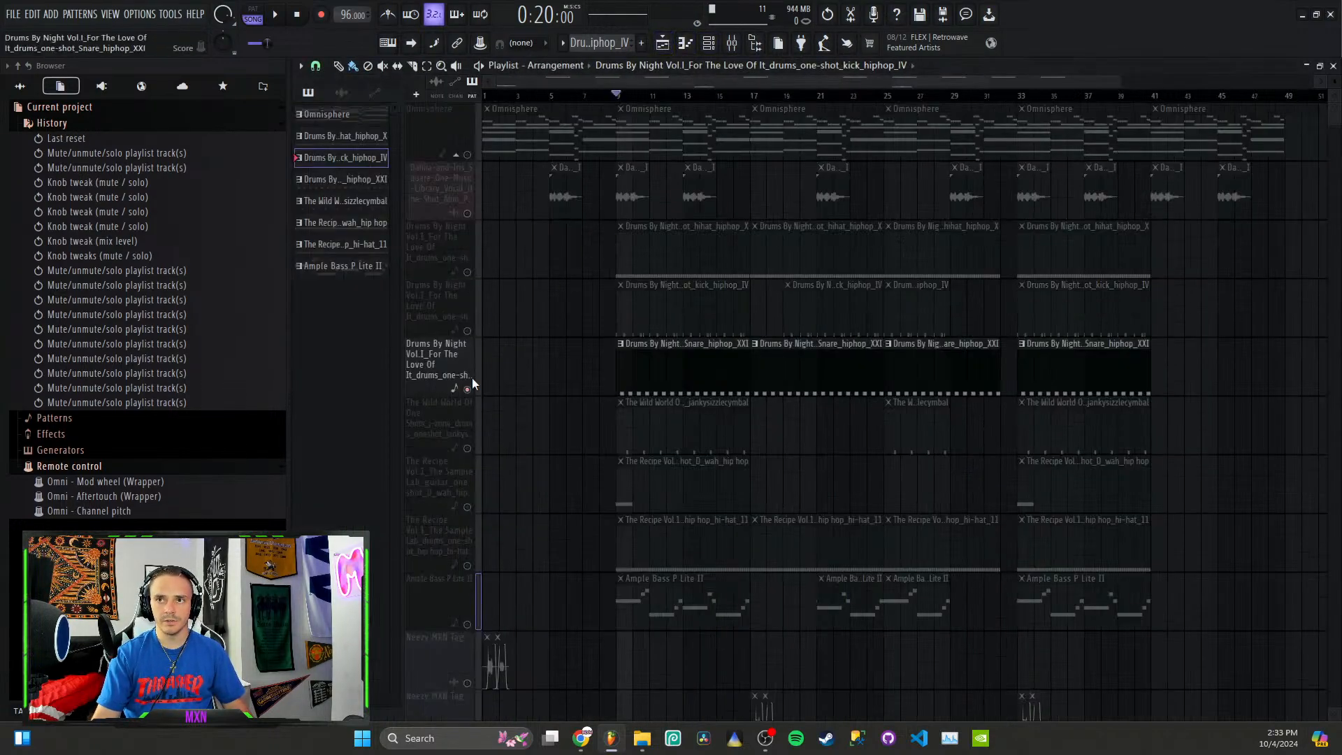
key(space)
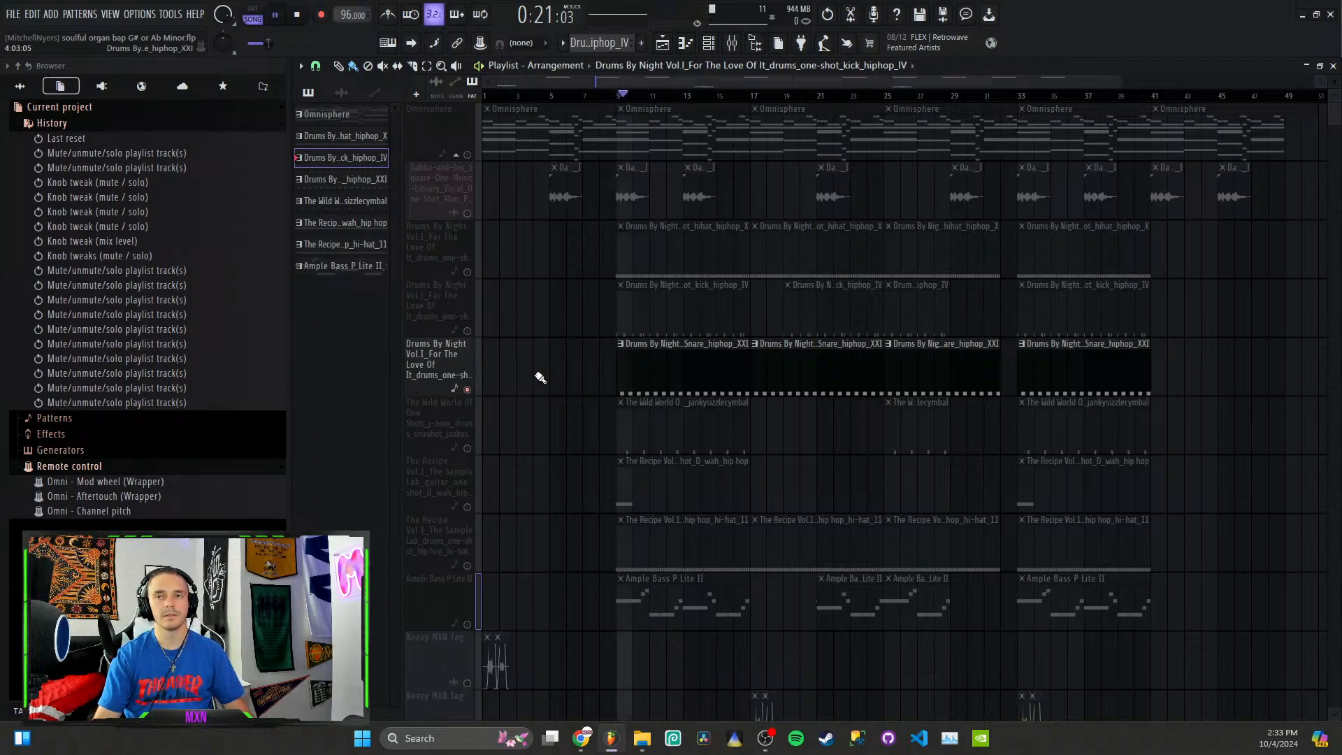
click(466, 448)
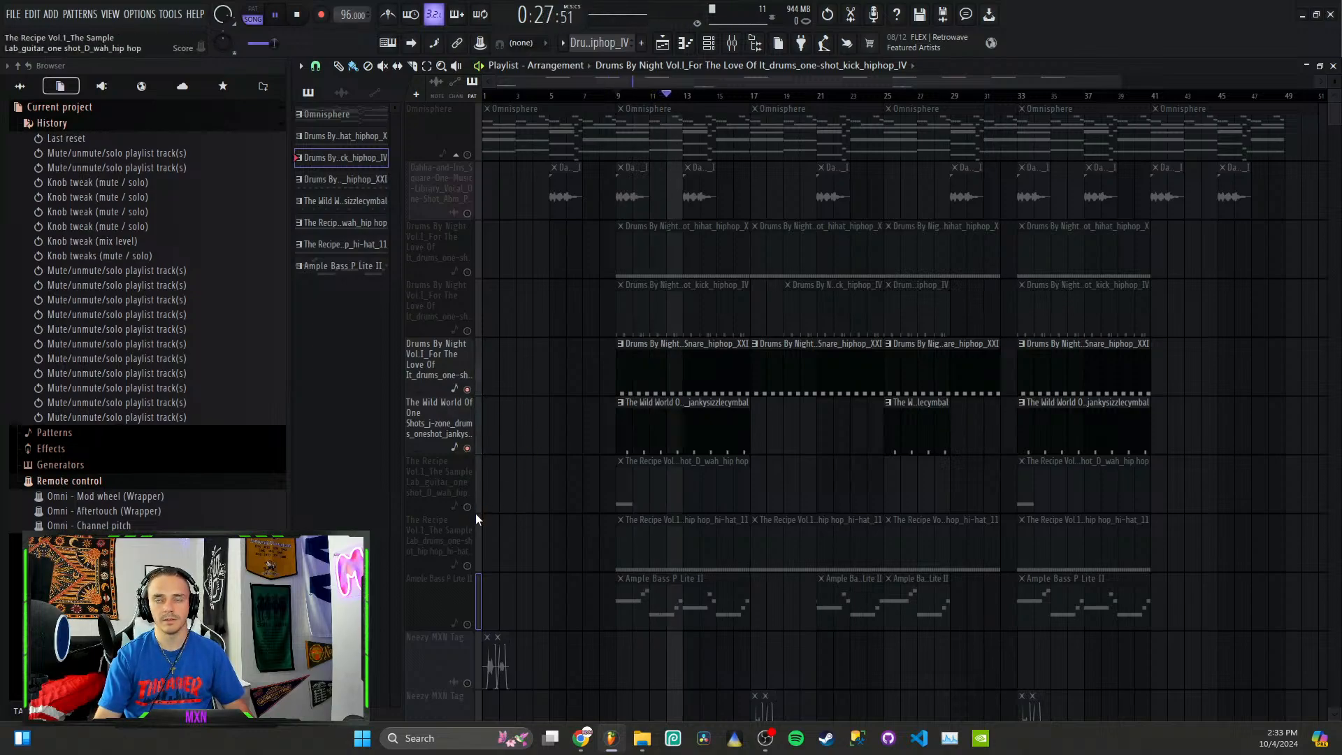
key(space)
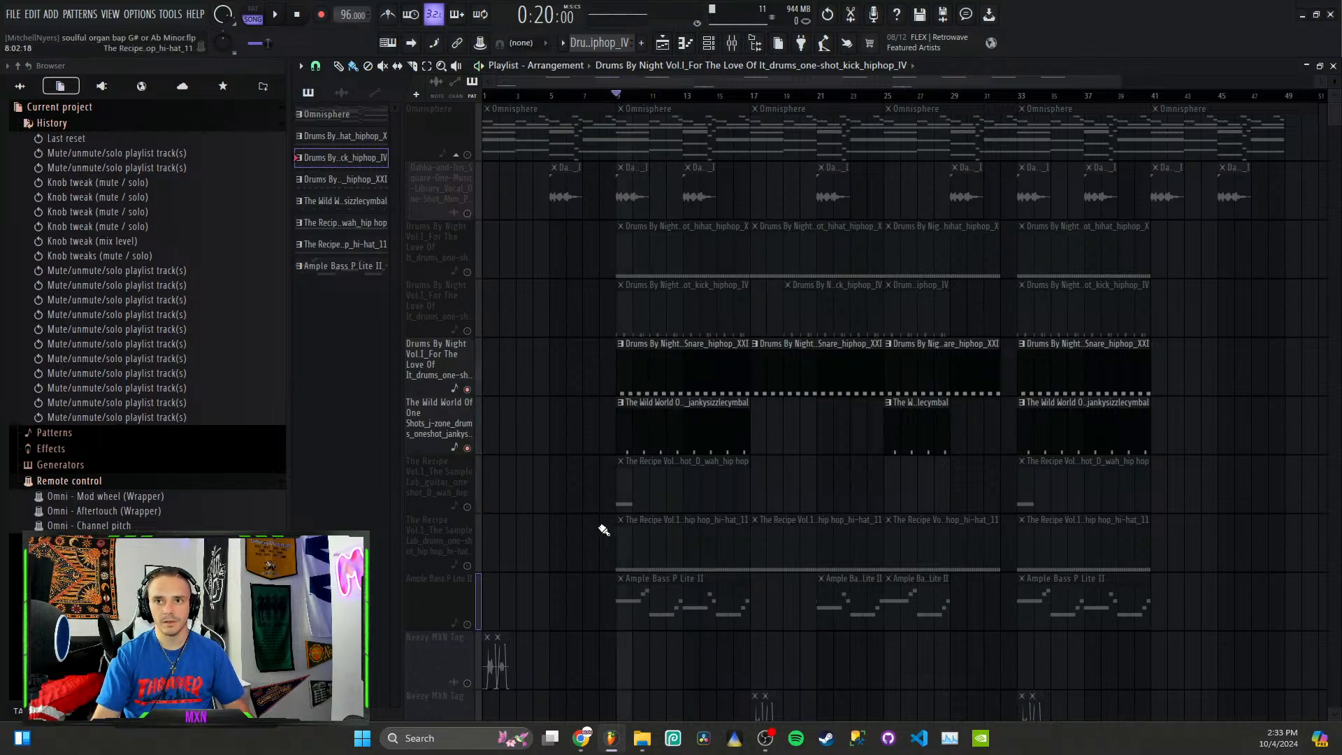
Step: Solo the hi-hat_11 track and play it, bringing in the first hi-hat track to hear both layered
click(467, 565)
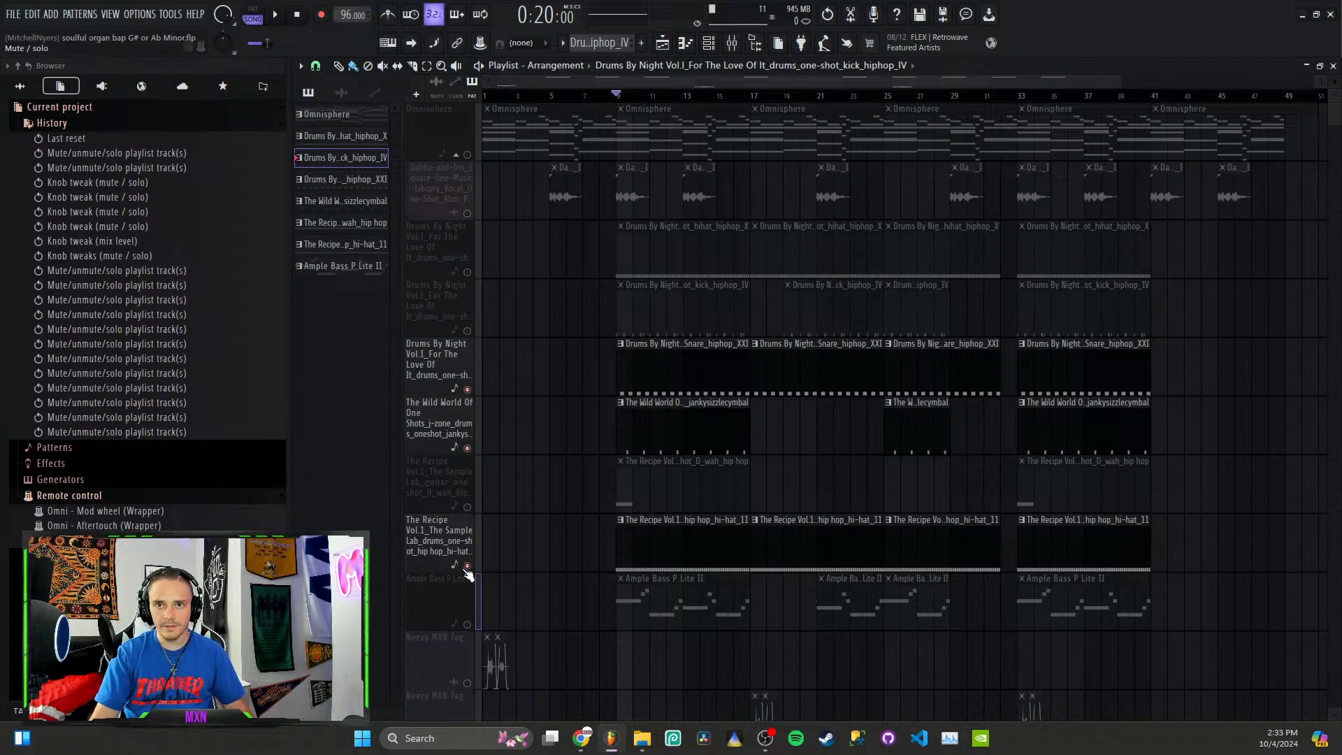
right_click(466, 567)
key(space)
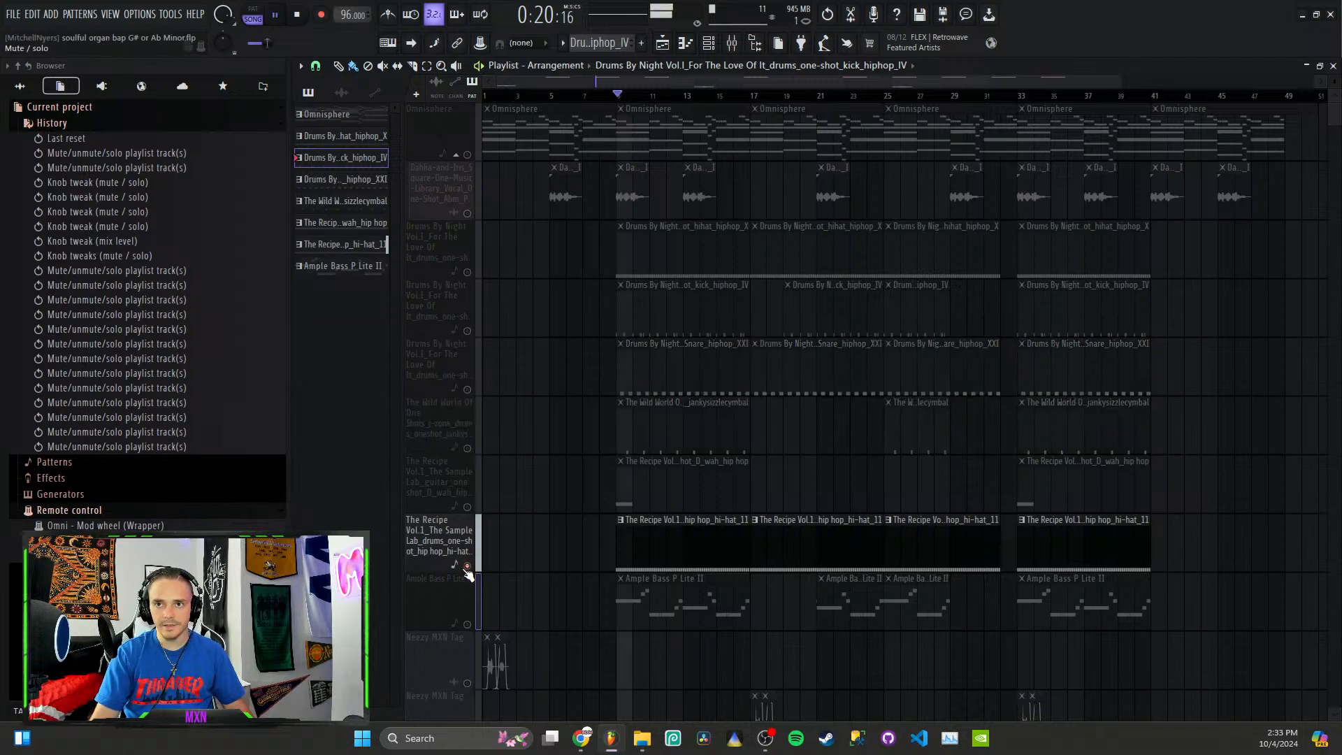
click(467, 272)
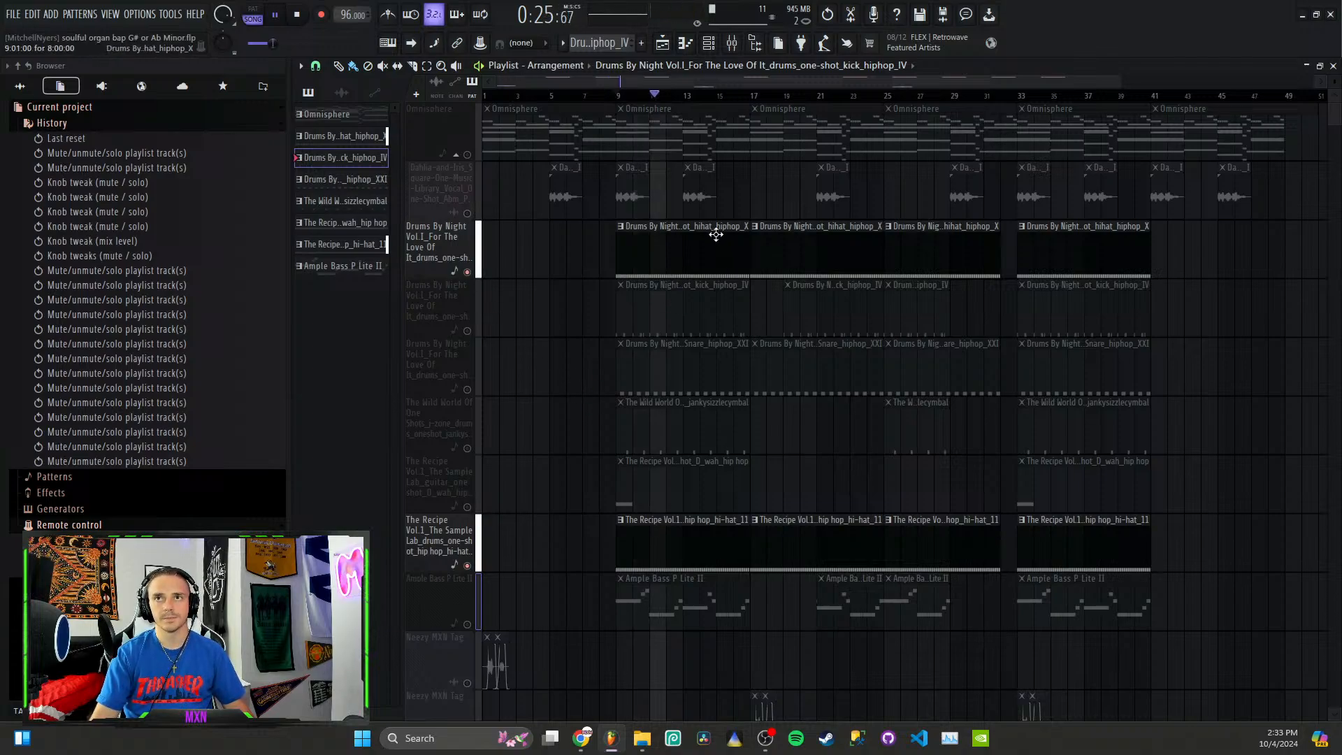
key(space)
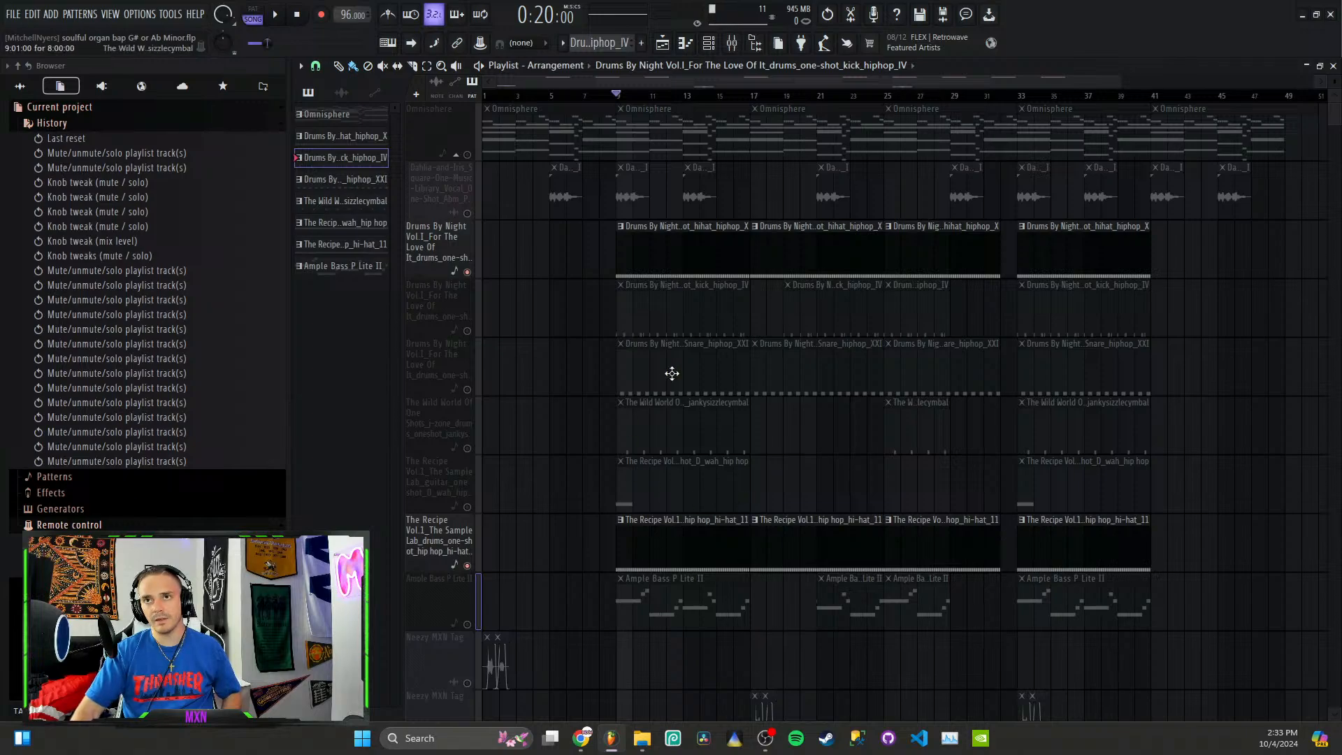
Step: Open the hi-hat_11 pattern and the first hi-hat pattern in turn to compare their notes and velocities
double_click(683, 532)
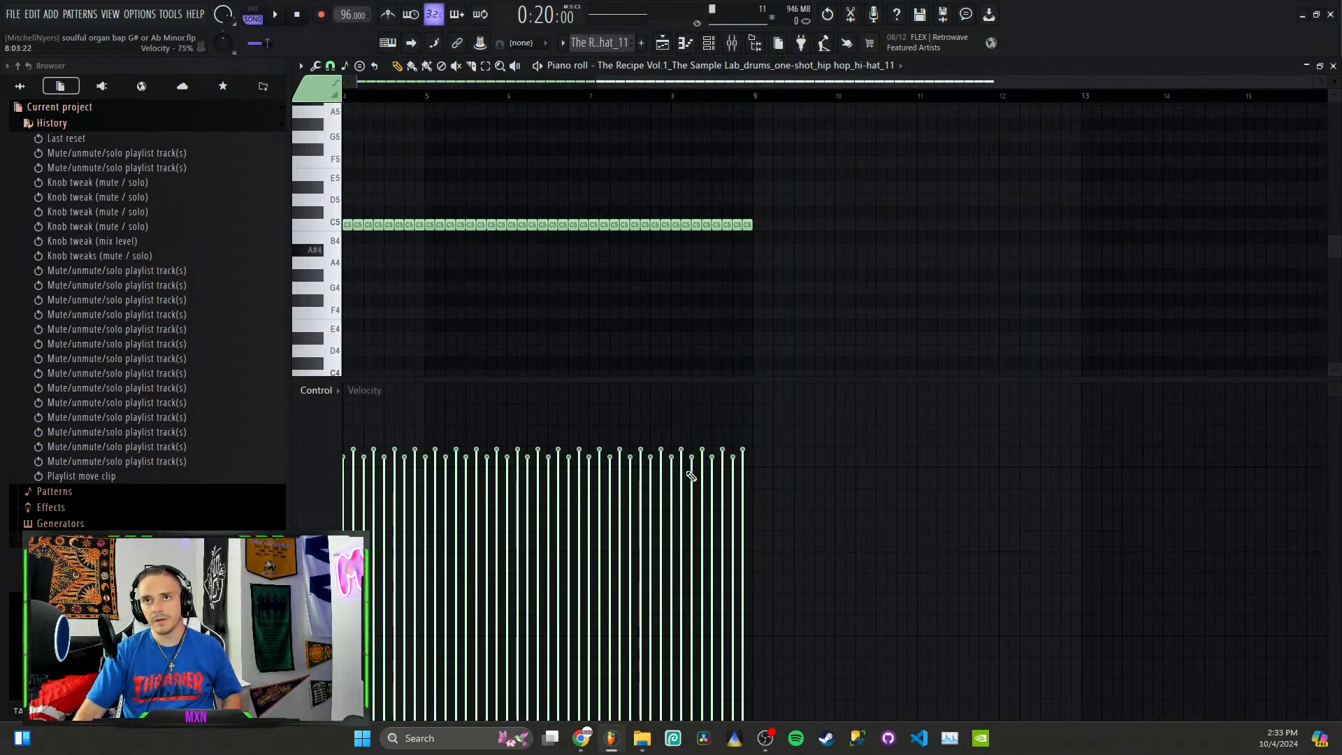
click(662, 42)
double_click(706, 231)
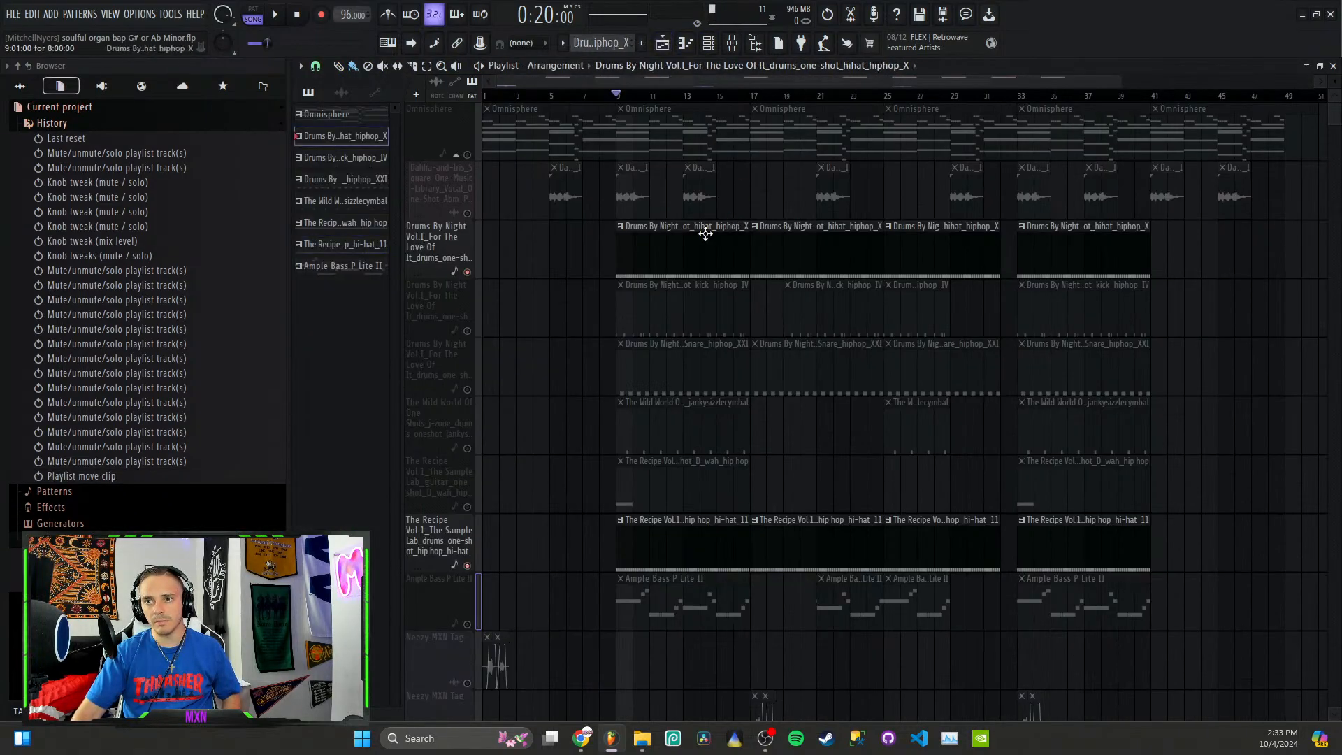
Step: Reopen the hi-hat_11 pattern in the piano roll to review its notes and velocities
click(661, 43)
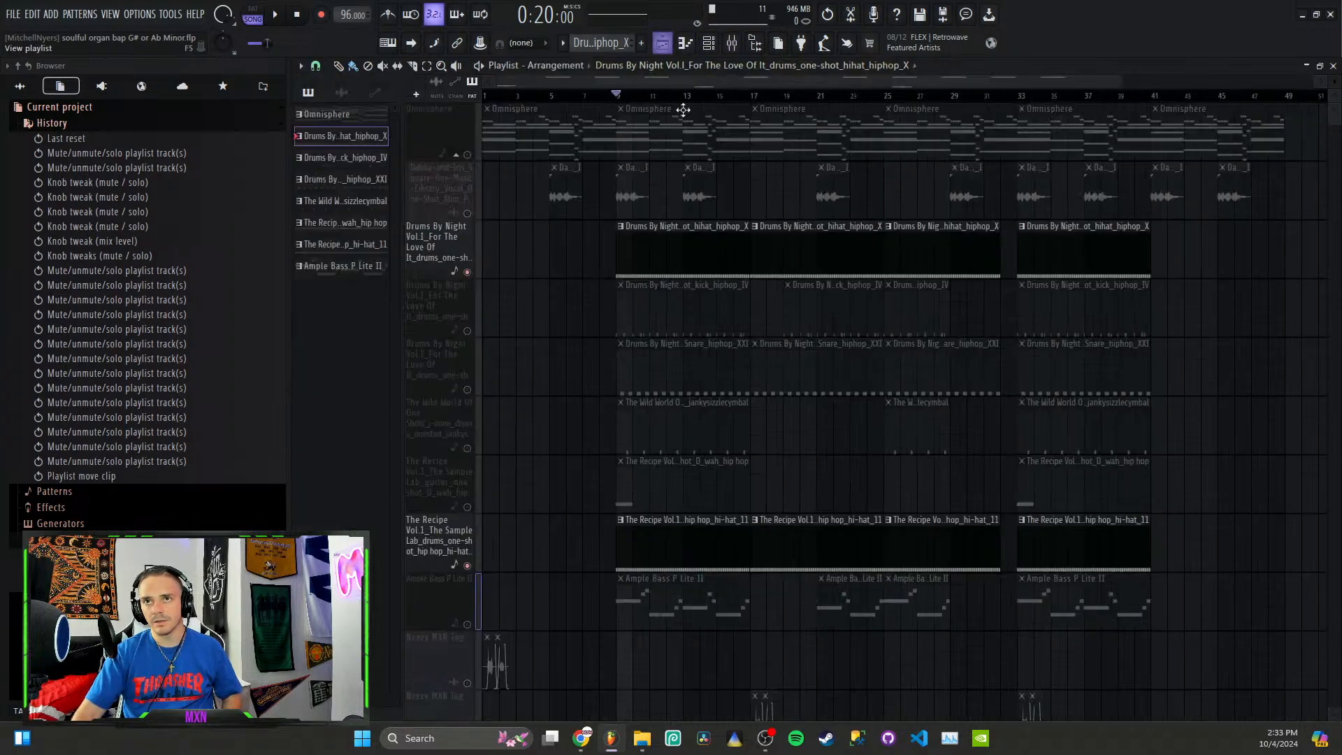
double_click(697, 531)
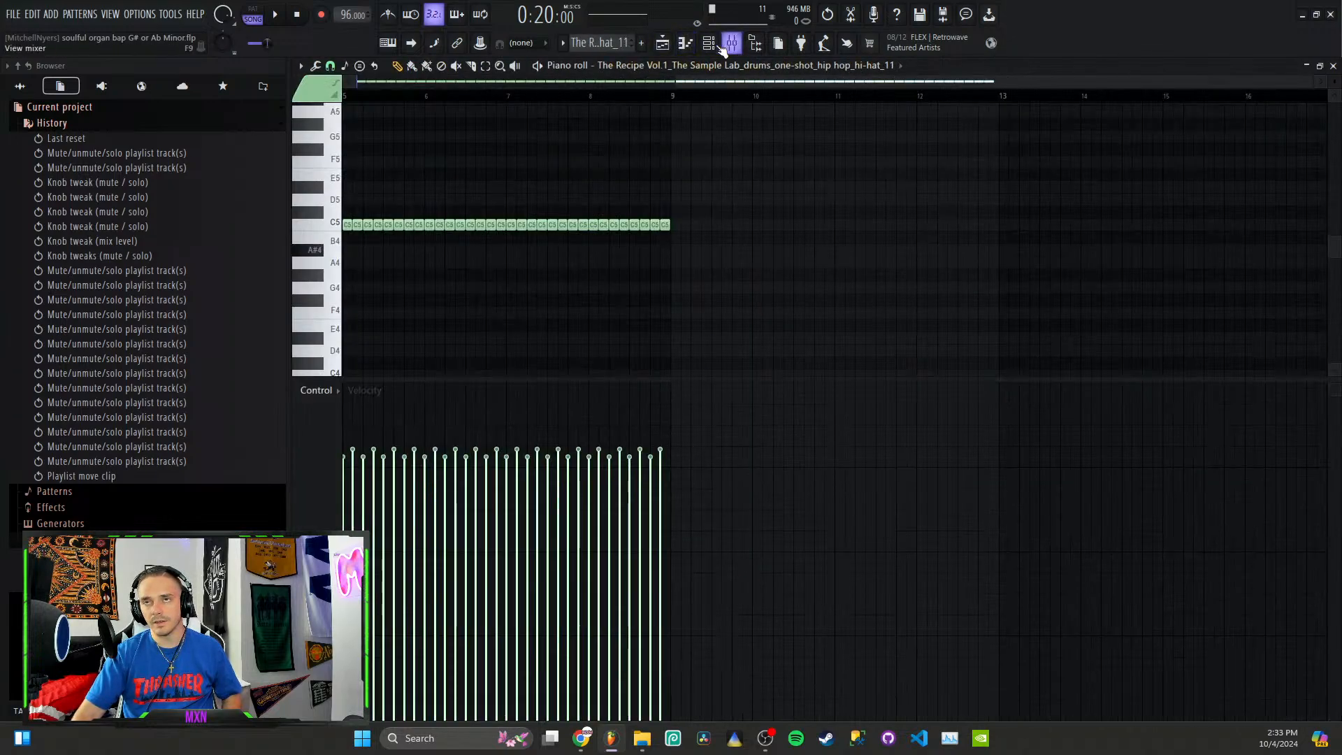
click(669, 43)
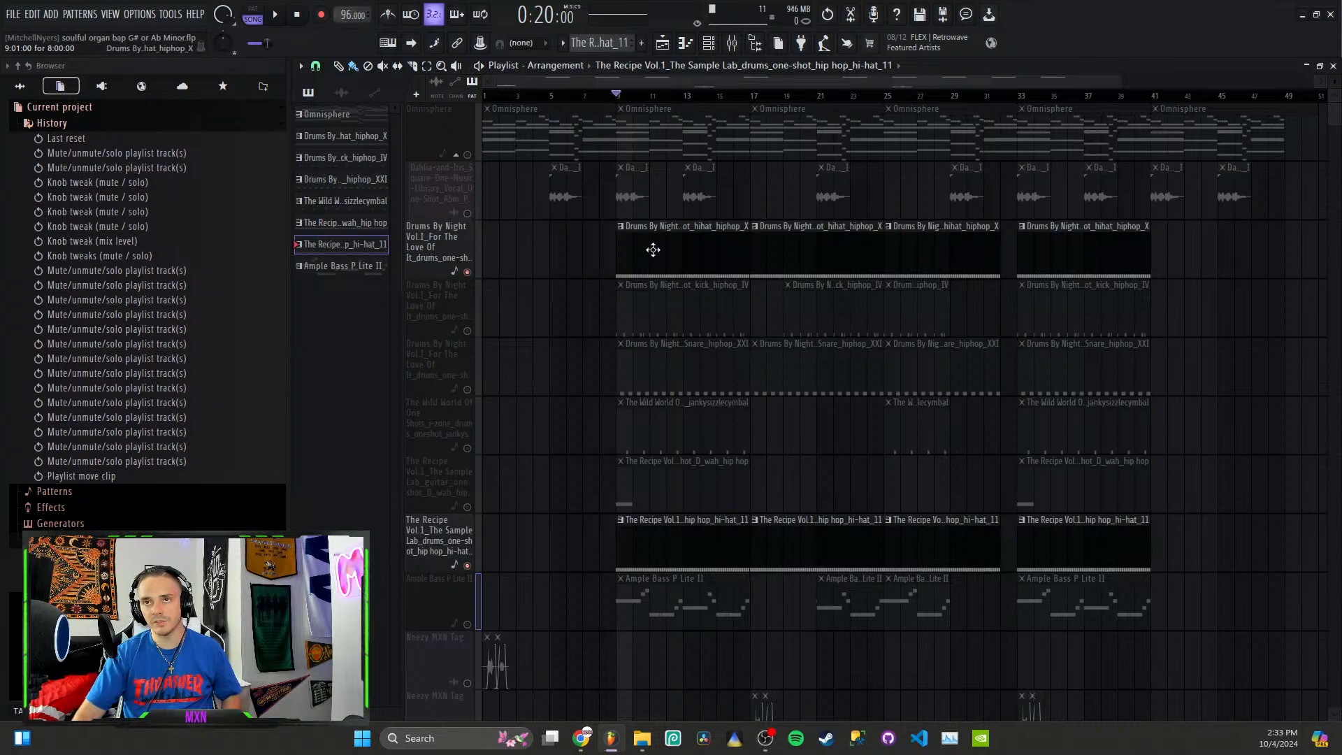
click(689, 552)
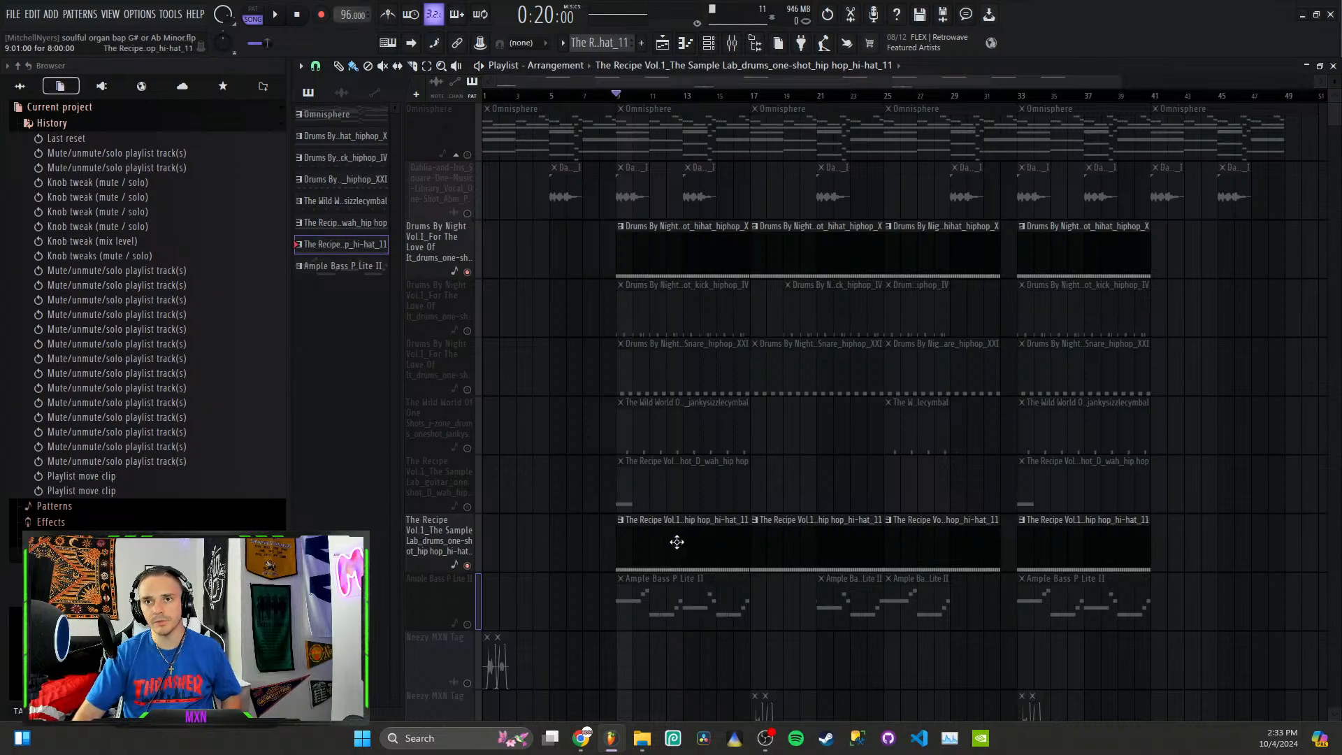
double_click(675, 543)
Step: Show the channel rack, inspect the hi-hat_11 and hihat_hiphop_X samplers in turn, and return to the playlist
click(708, 43)
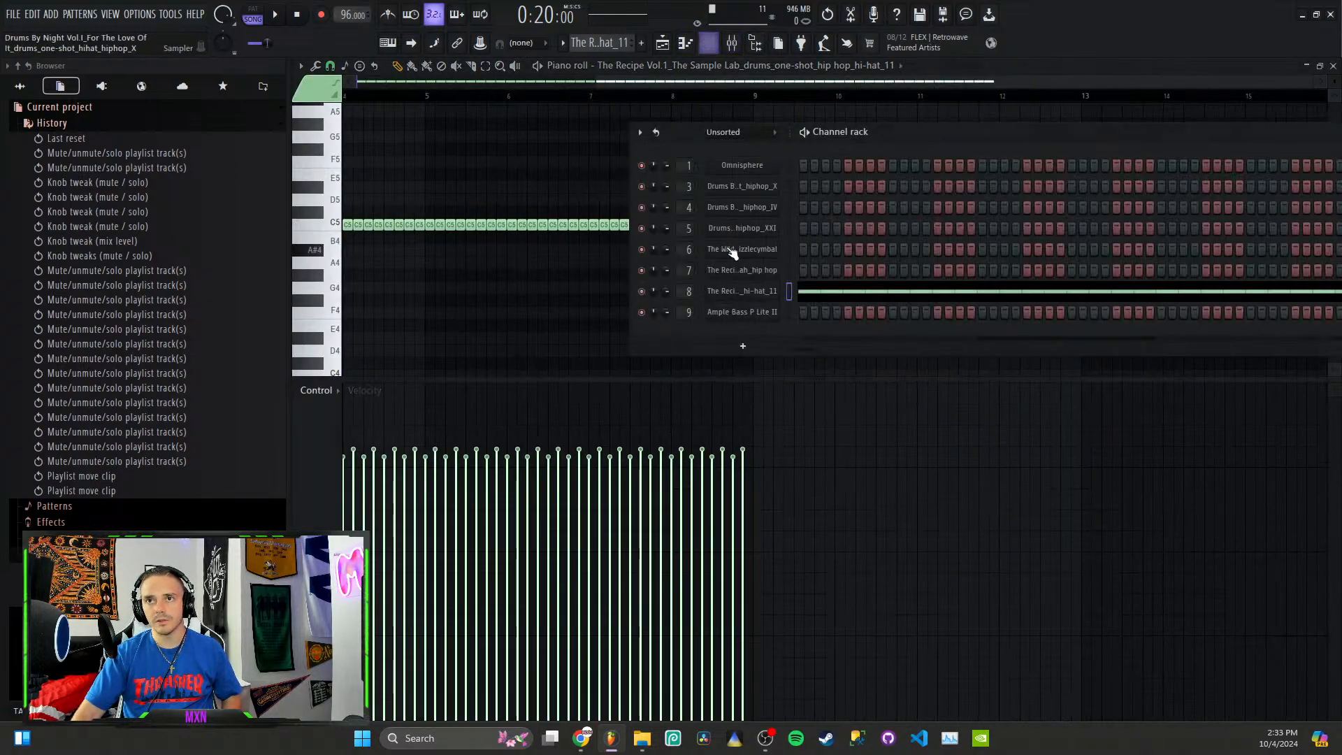
click(754, 292)
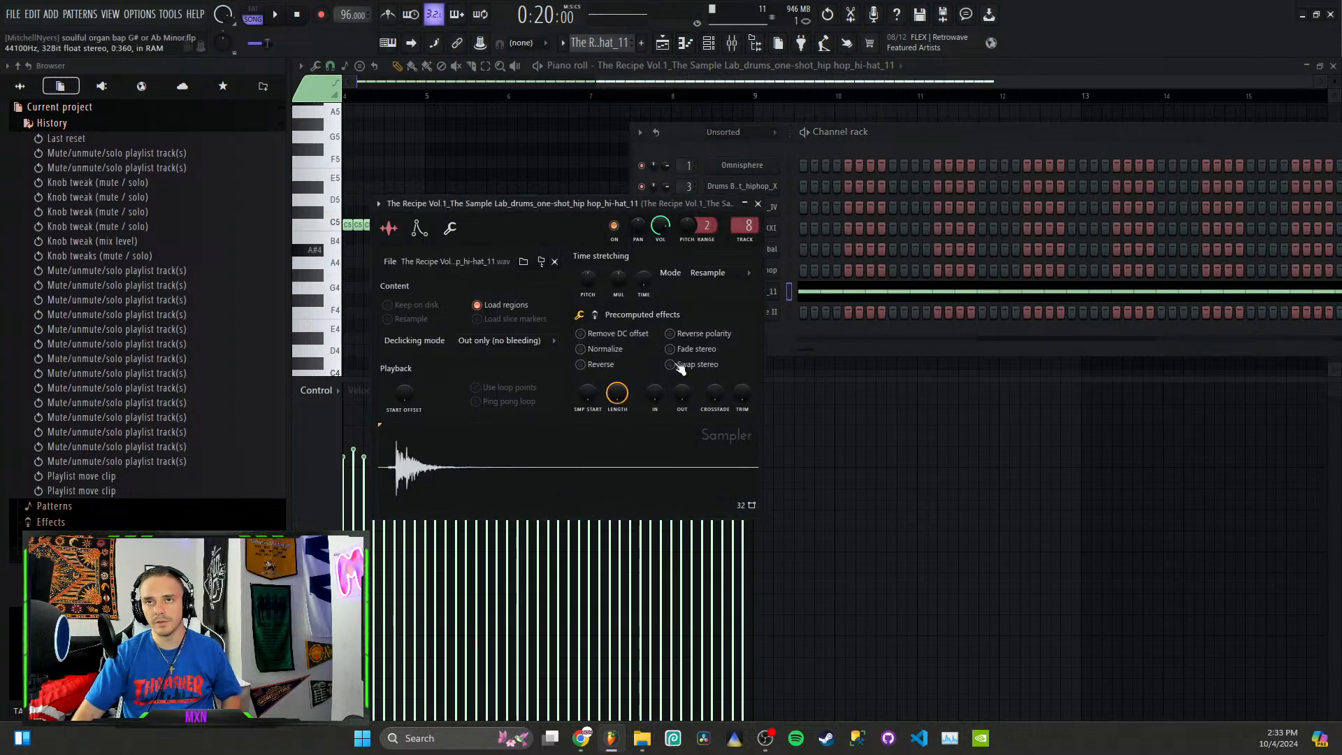
click(758, 203)
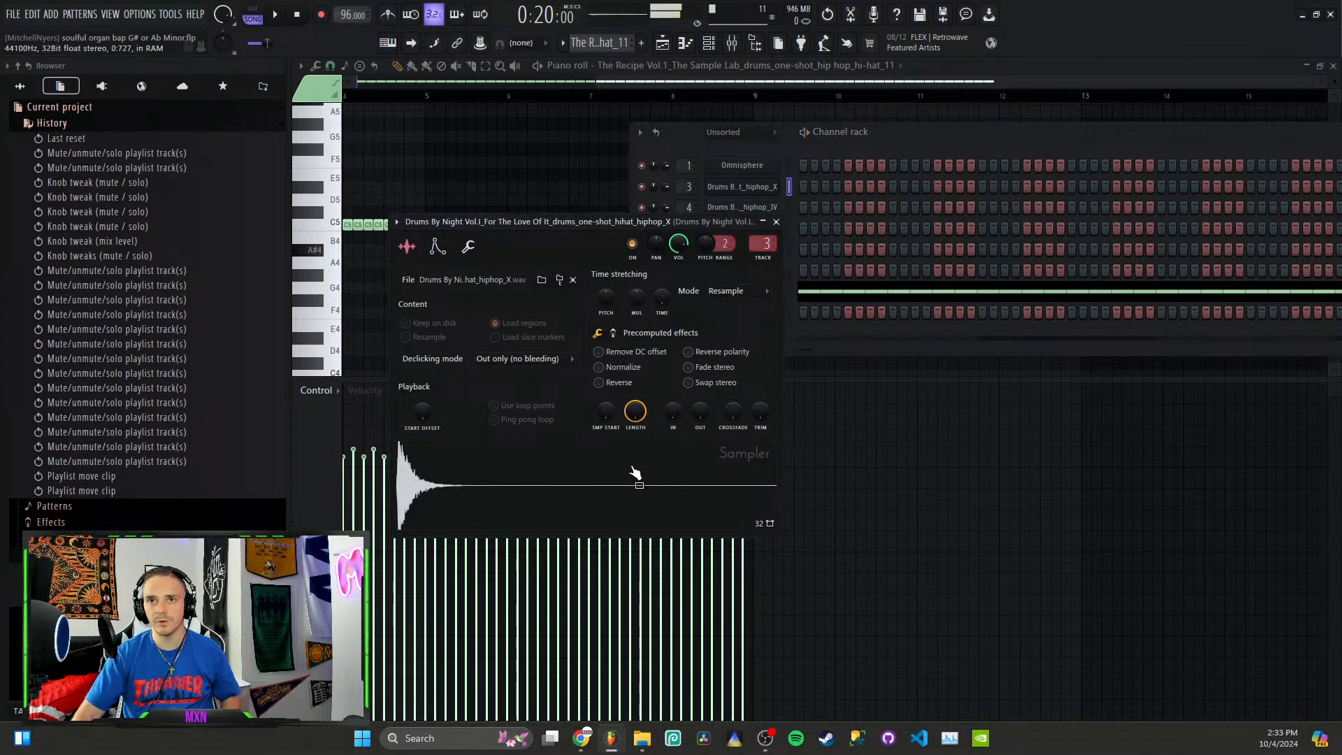
click(662, 43)
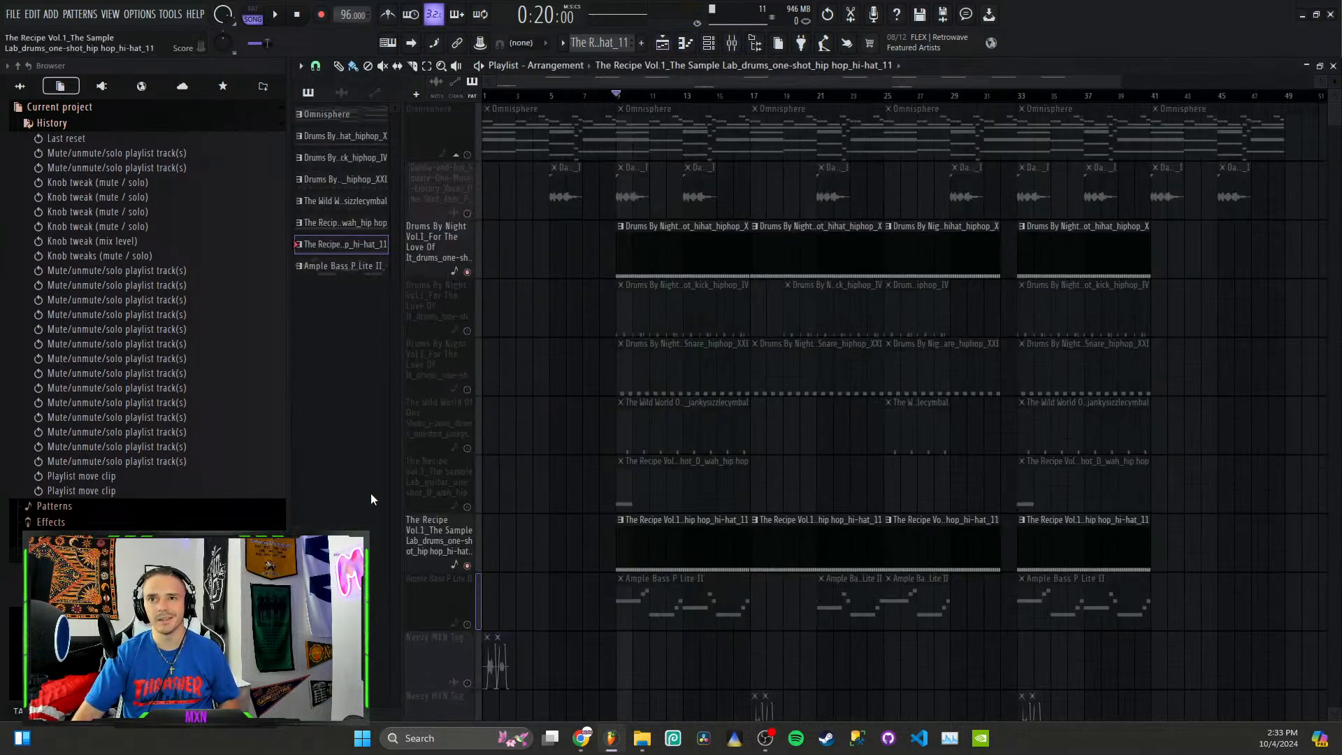
Step: Solo the wah guitar one-shot track, play it on its own, and unsolo it to bring all tracks back
click(468, 507)
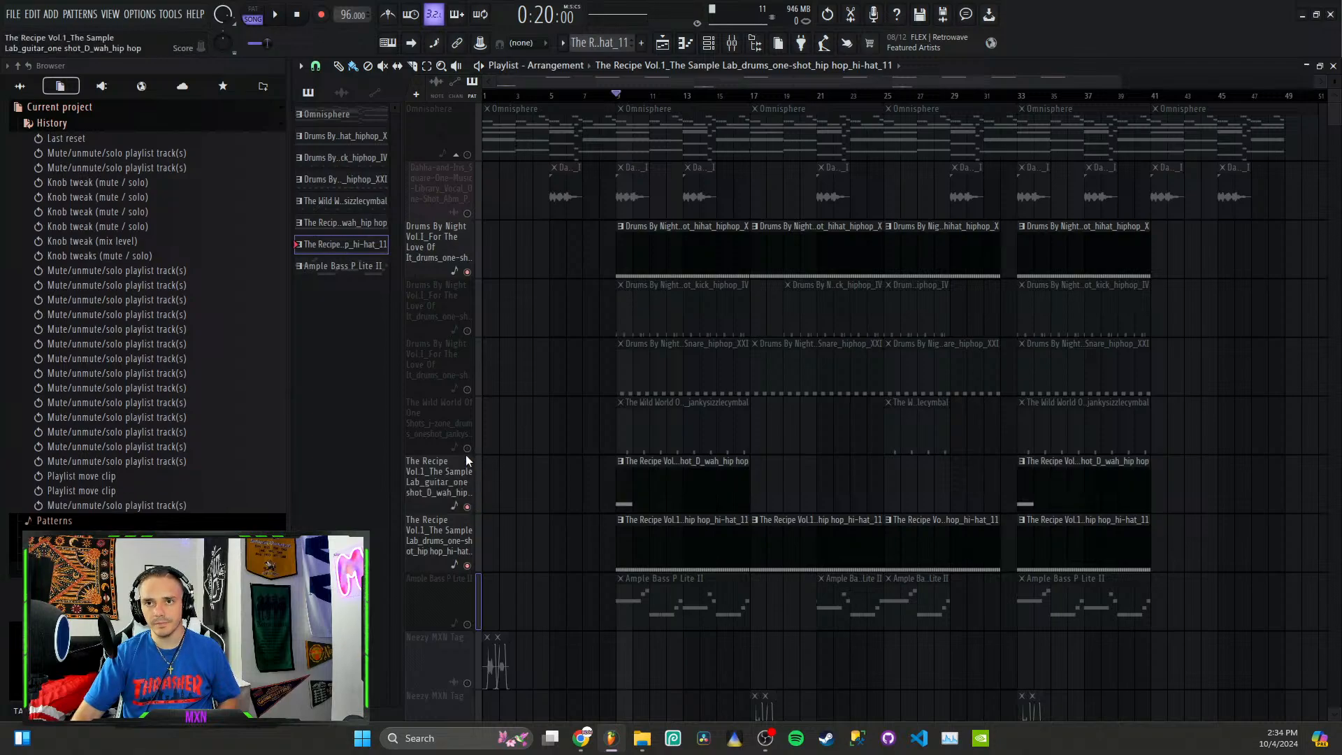
click(466, 449)
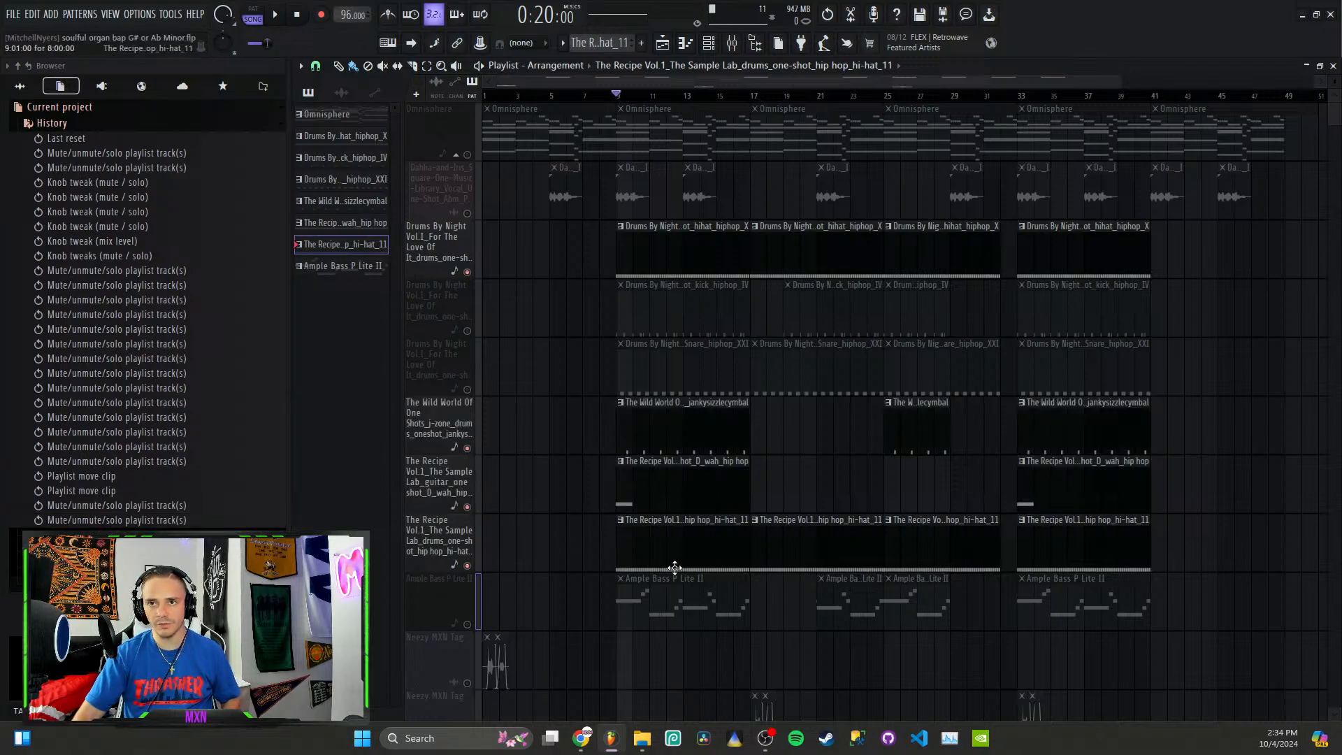
right_click(466, 506)
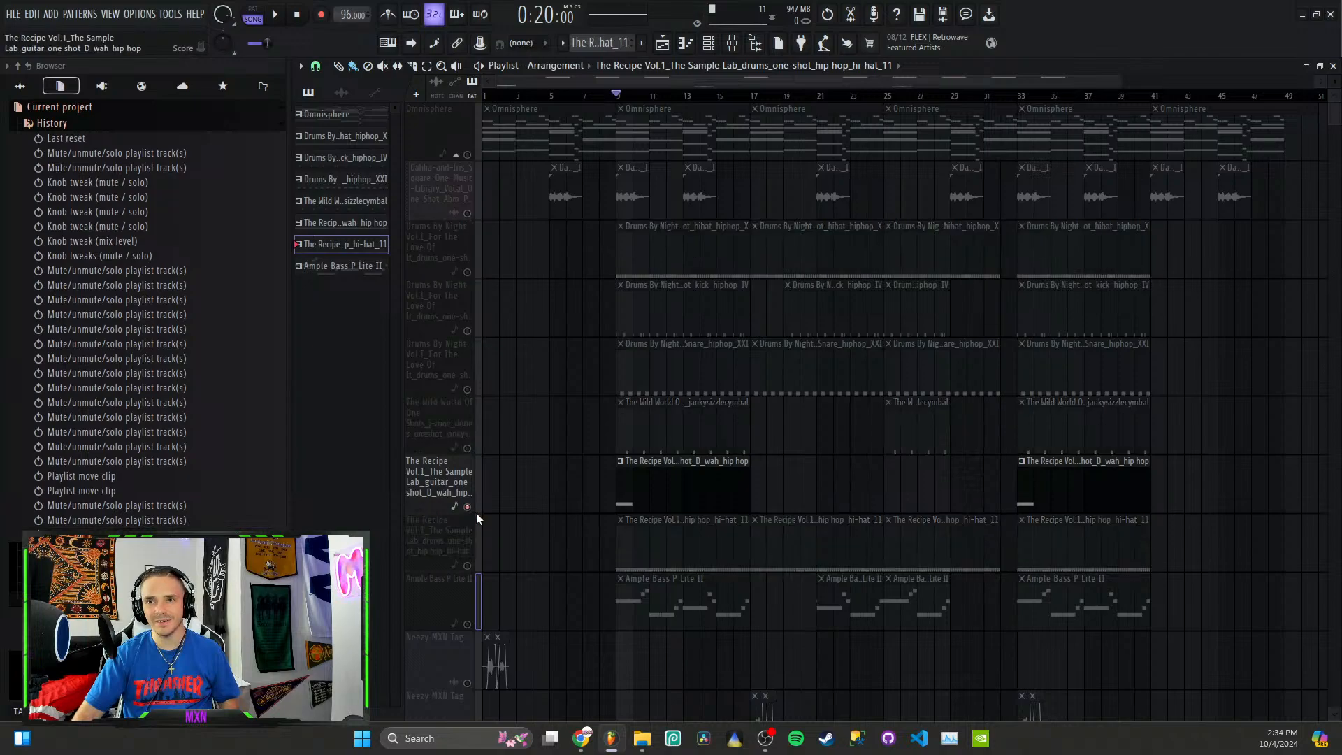
key(space)
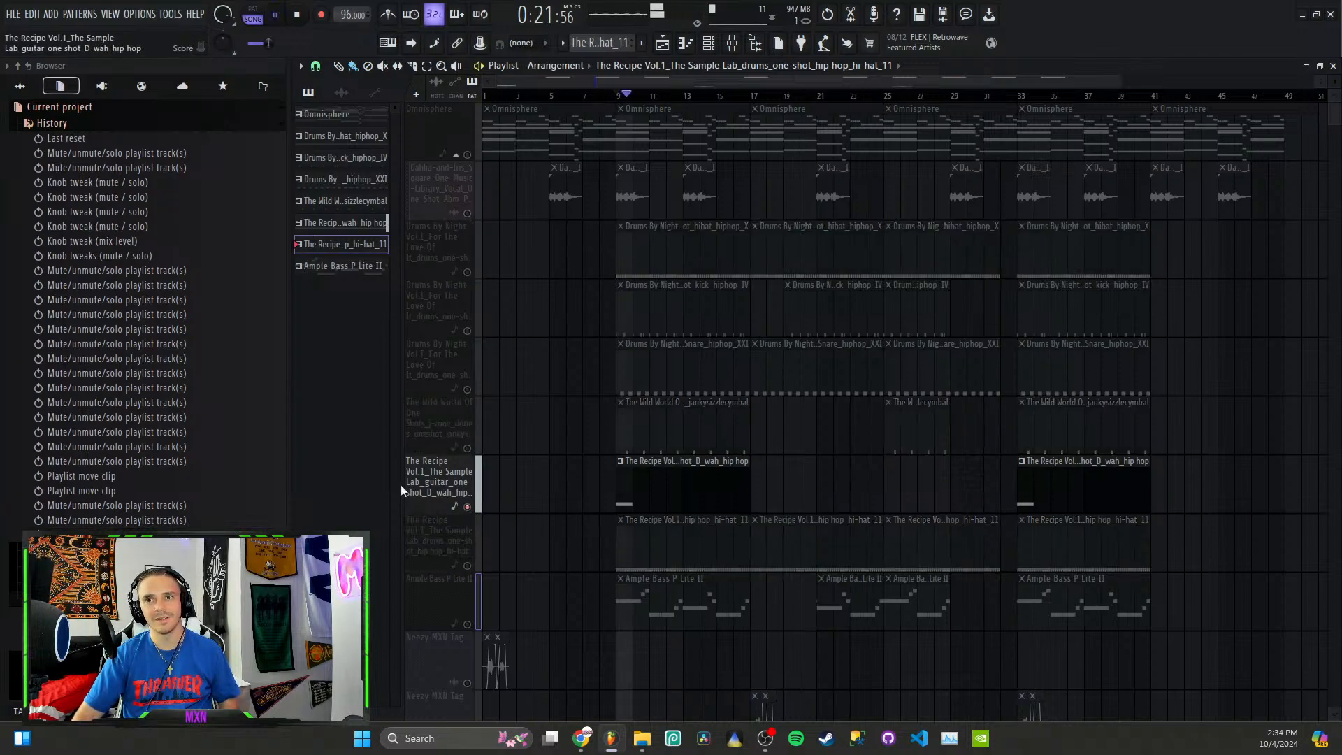
key(space)
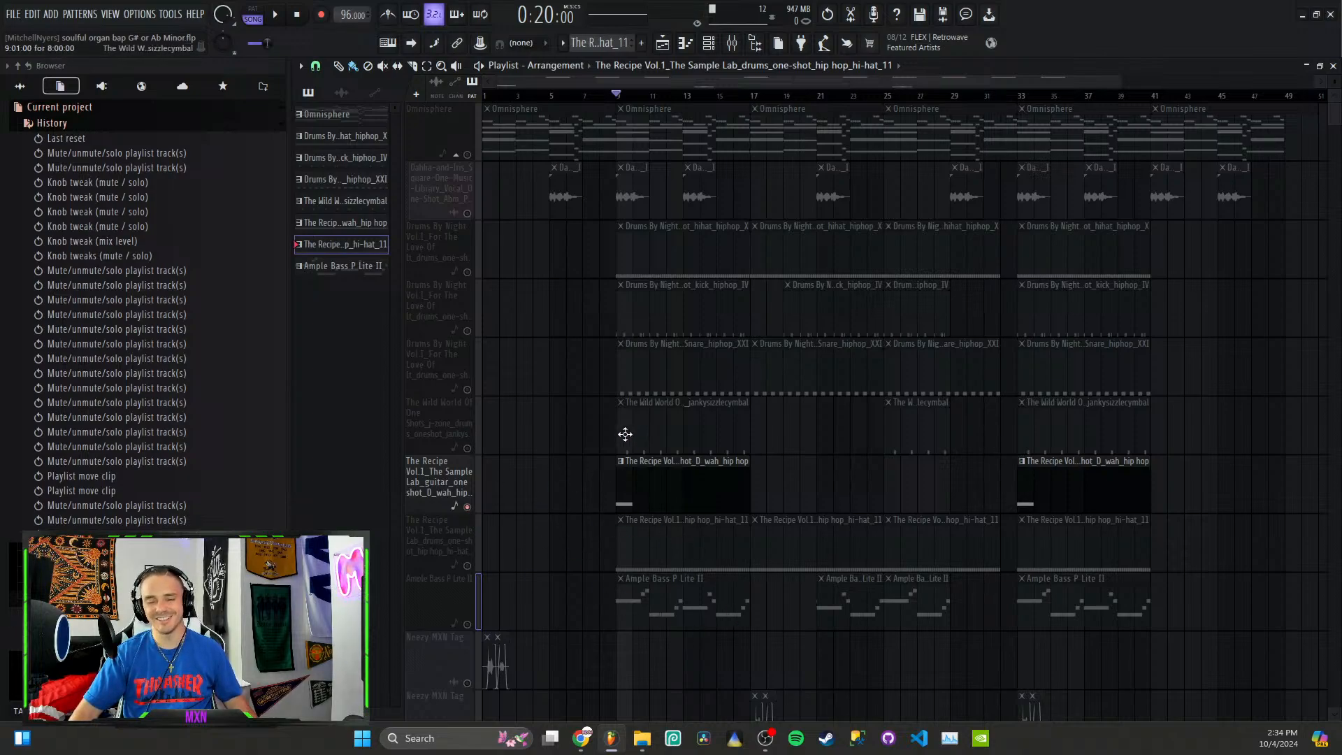
right_click(468, 507)
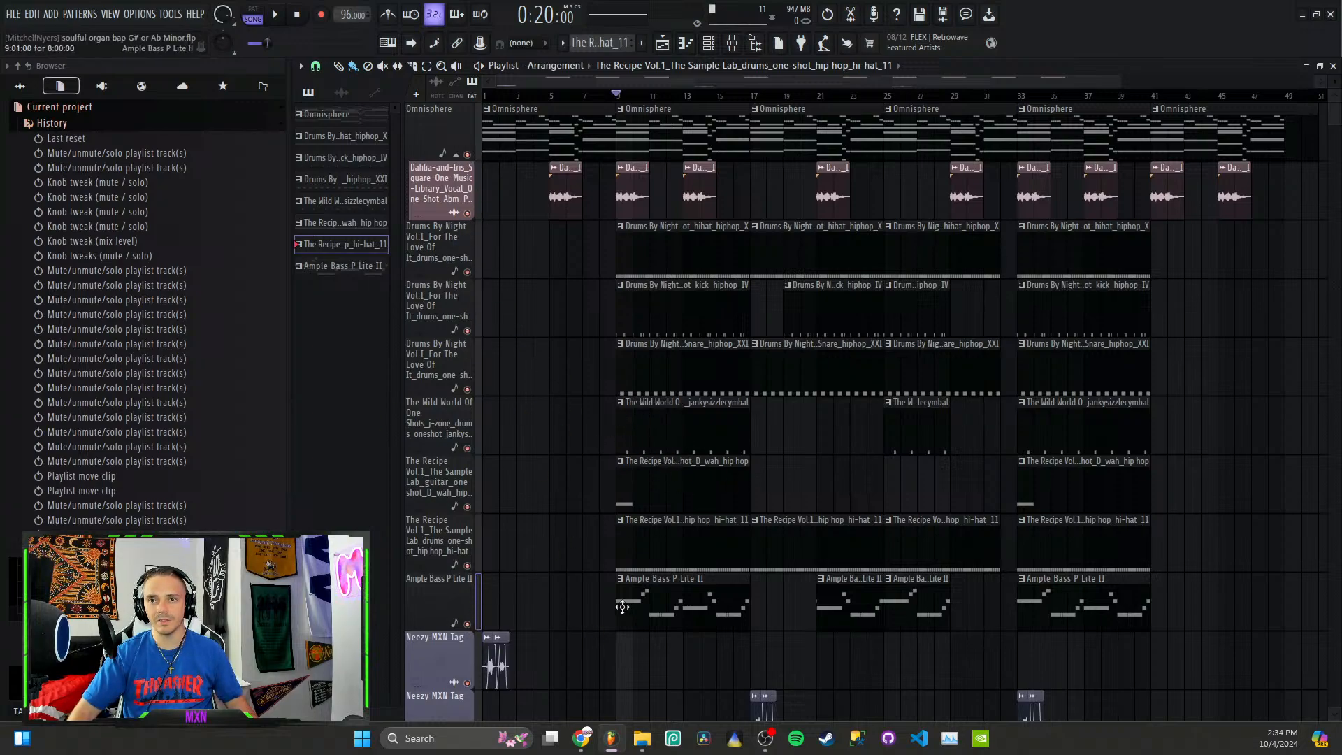
Step: Open the Ample Bass P Lite II pattern in the piano roll, play it from its start and return to the playlist
double_click(675, 614)
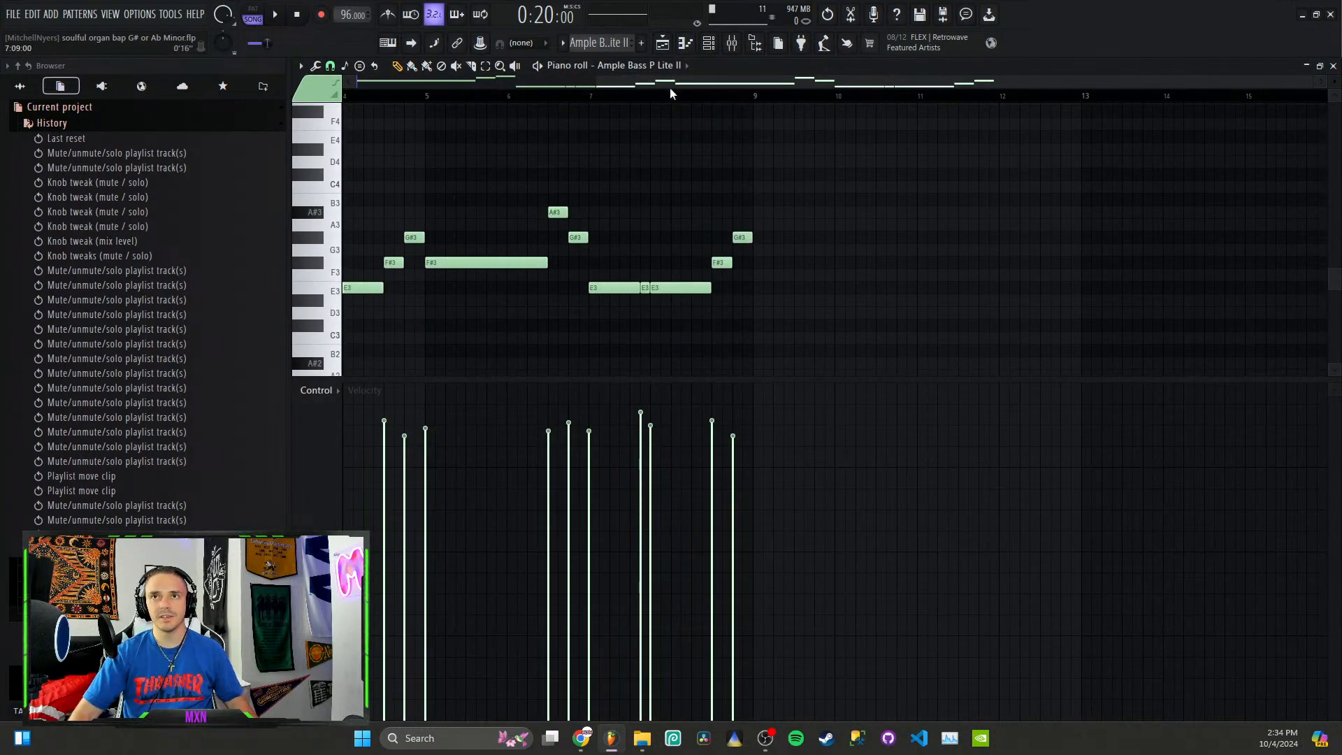
drag(695, 85, 220, 61)
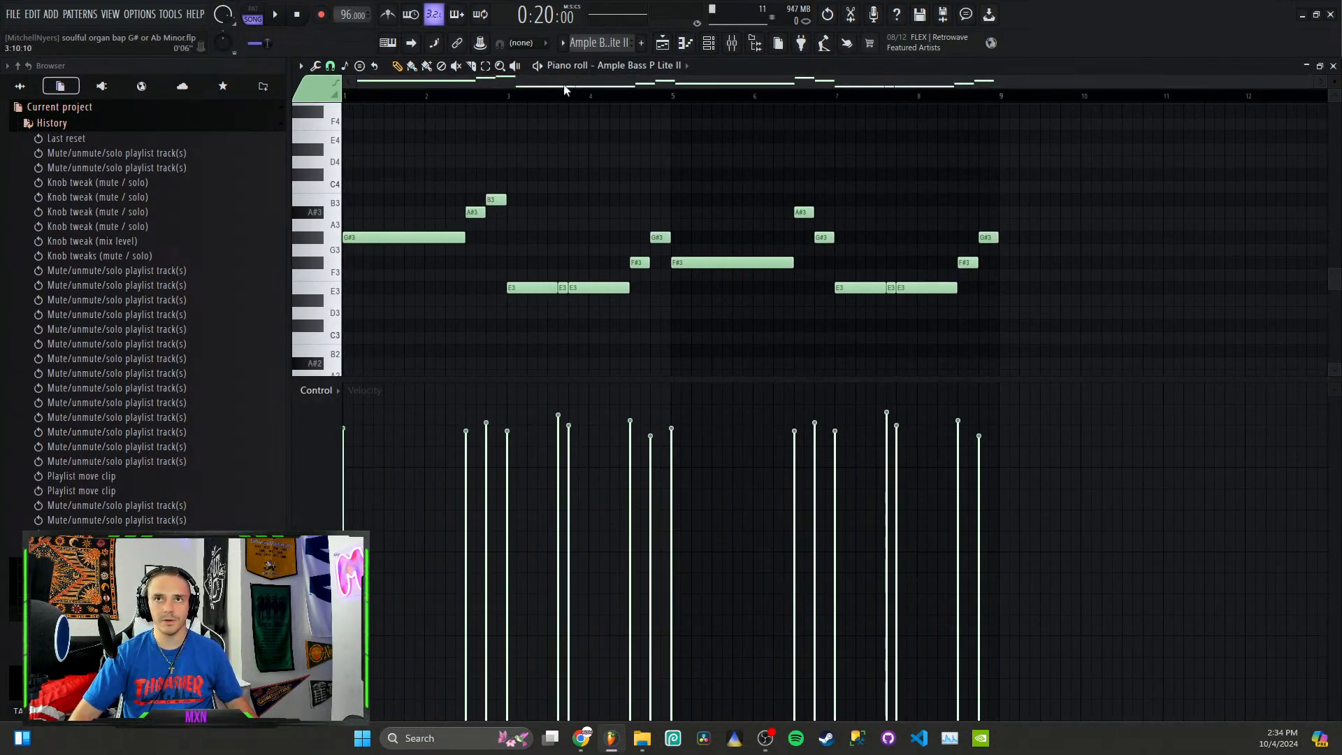
key(space)
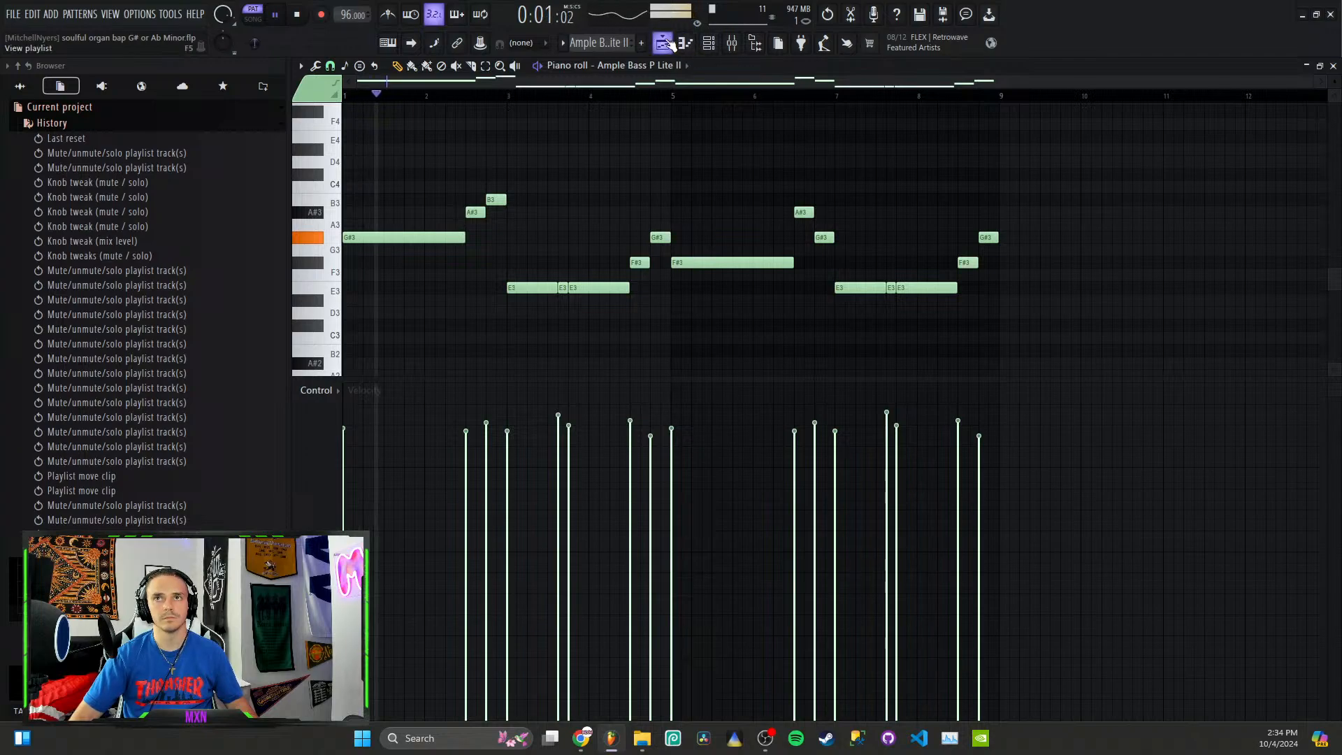
key(F5)
Step: Solo the Omnisphere track, unmute the Ample Bass P Lite II track and play both together from bar 9
right_click(468, 154)
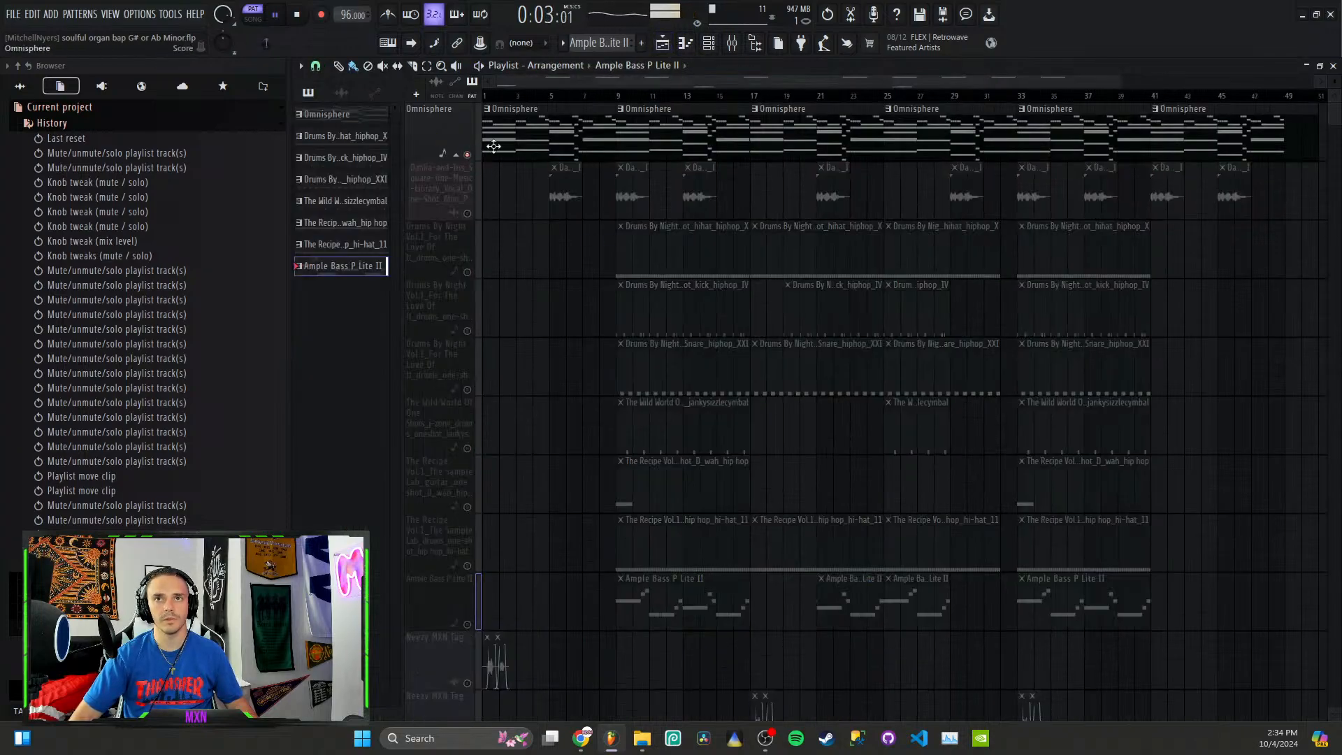
click(617, 95)
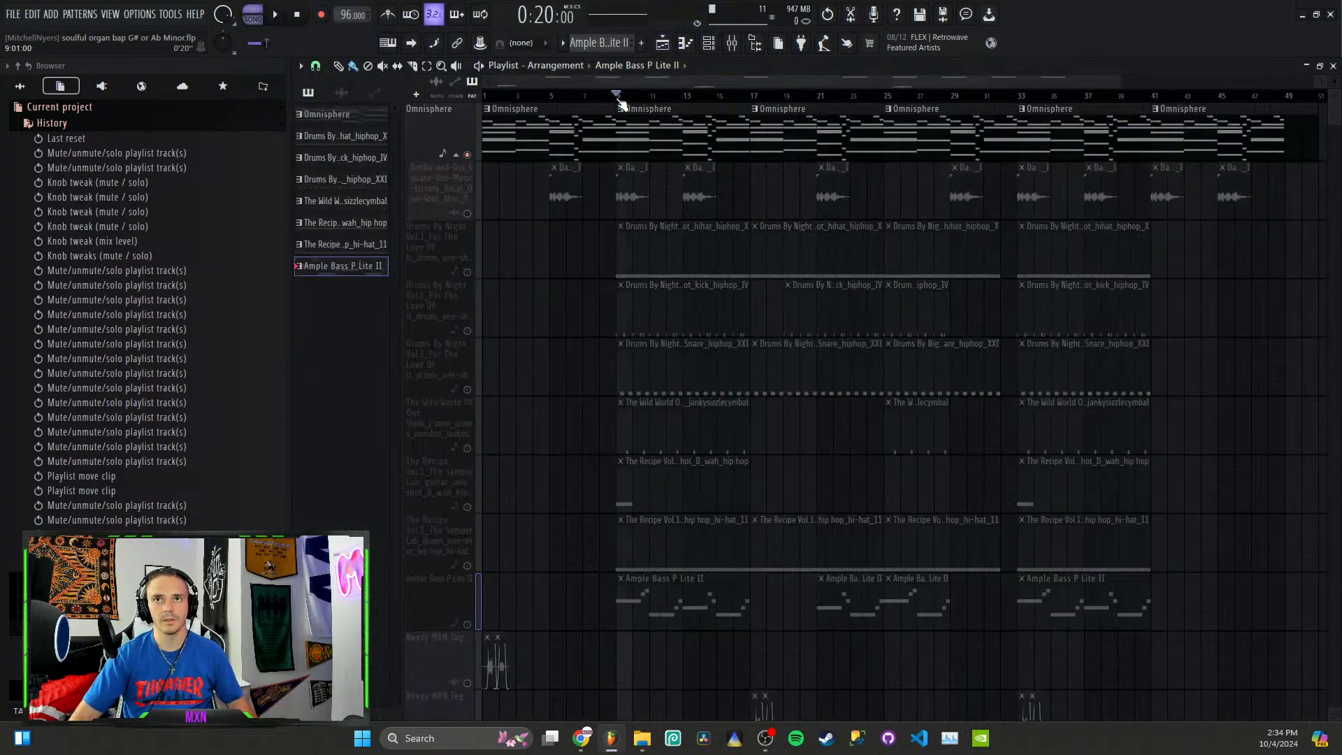
click(469, 624)
key(space)
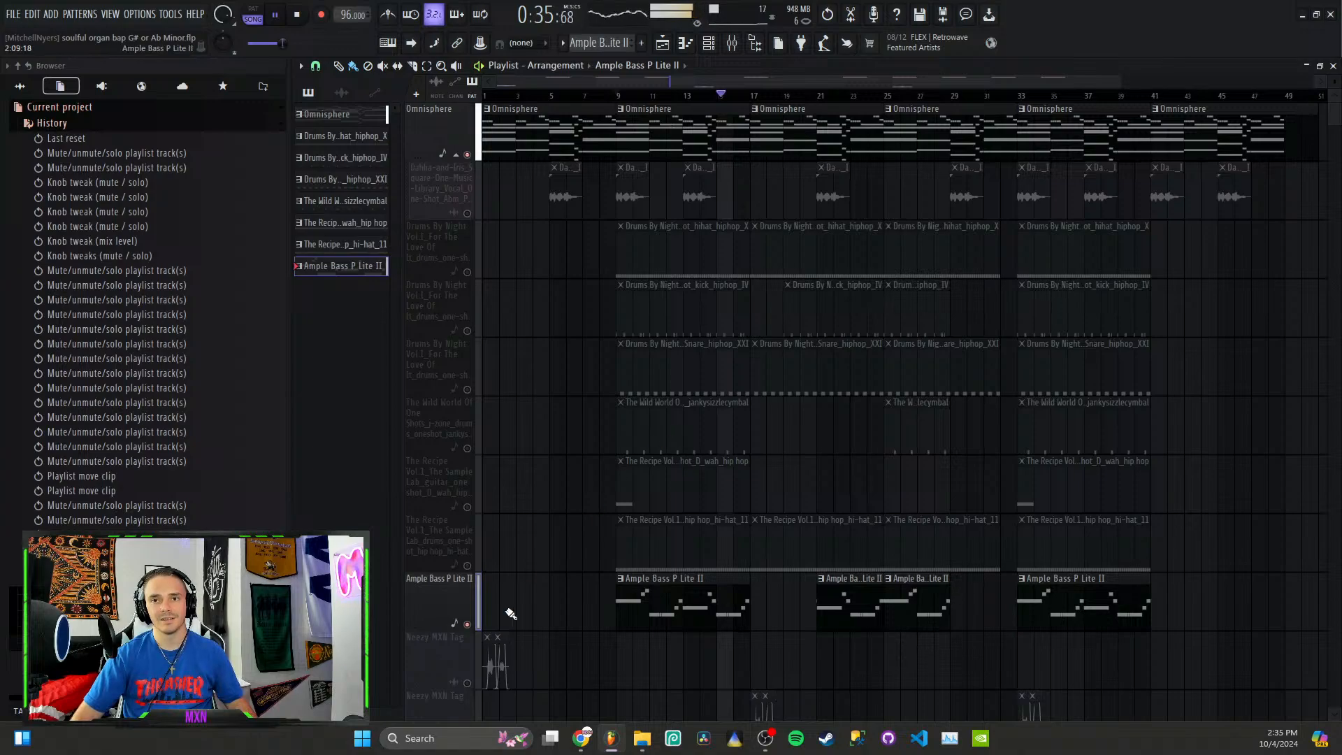
key(space)
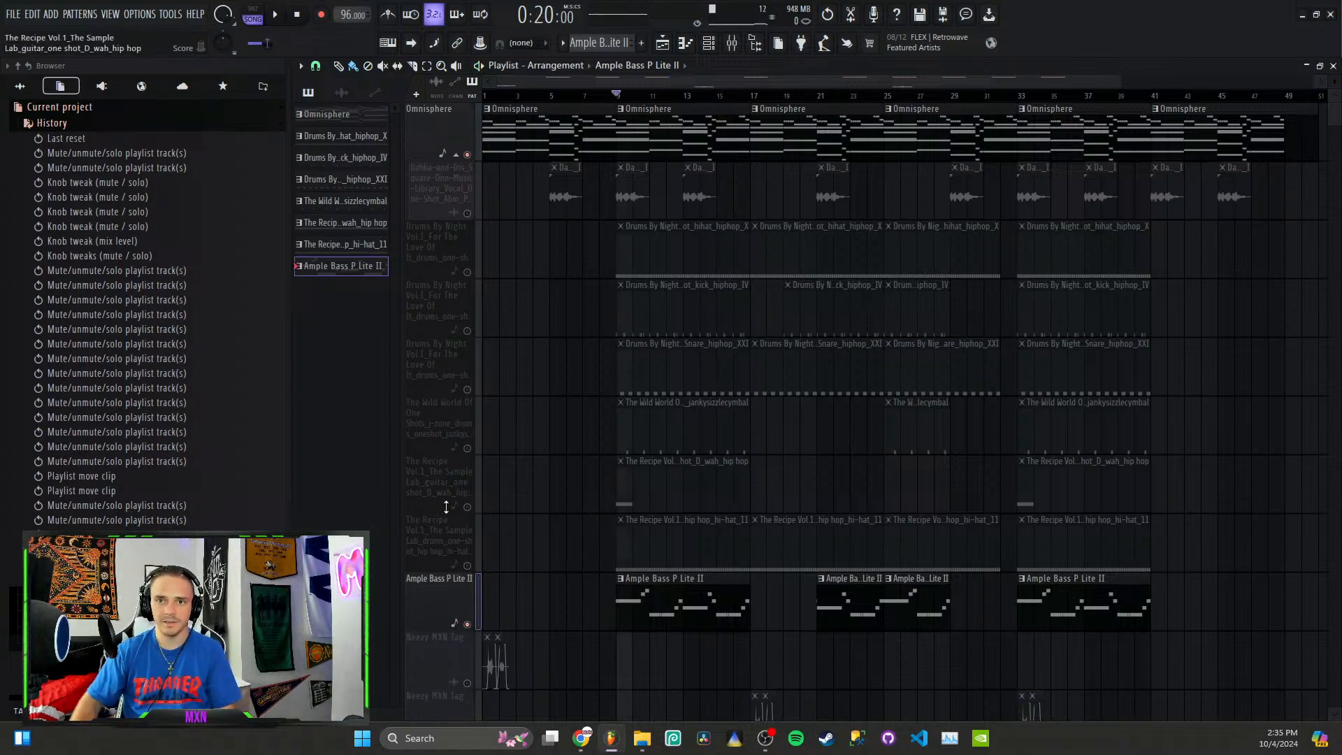
Step: Bring all tracks back, mute the second producer tag track and play the full beat from bar 9
right_click(468, 625)
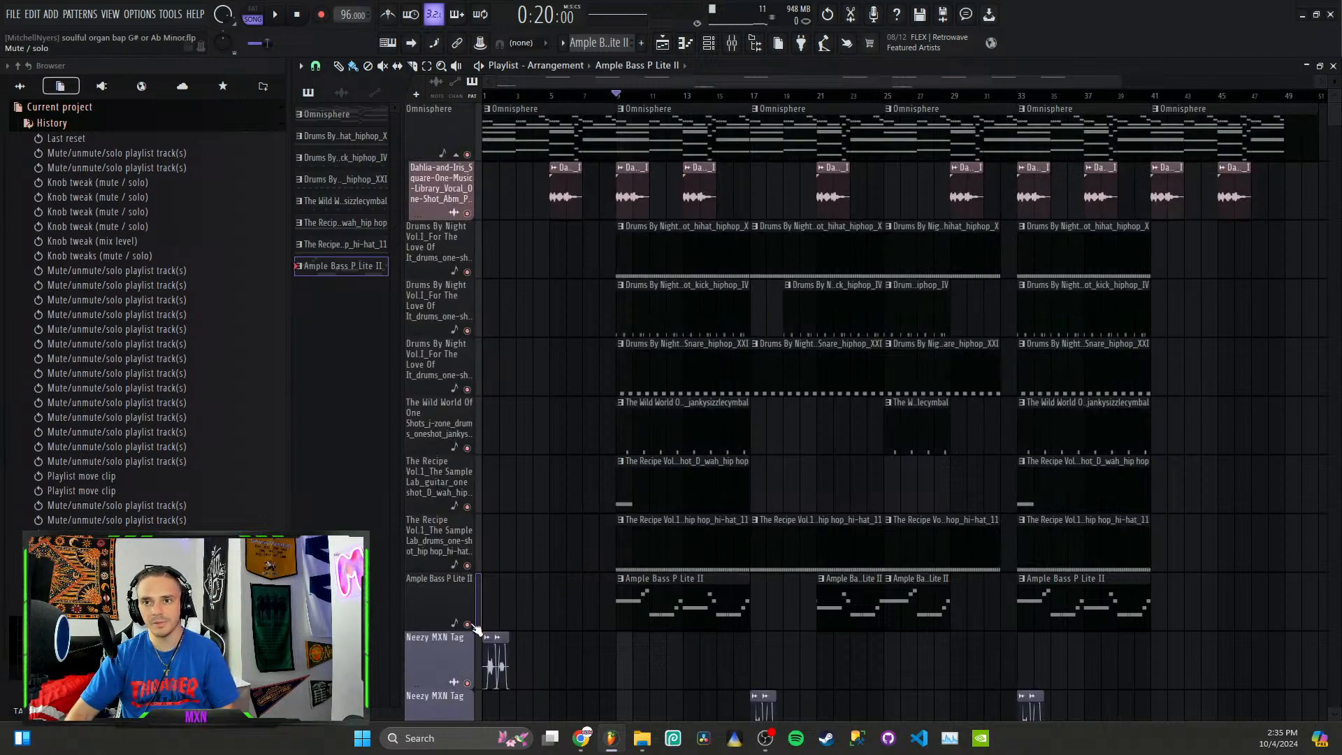
scroll(474, 670, down, 3)
click(467, 566)
key(space)
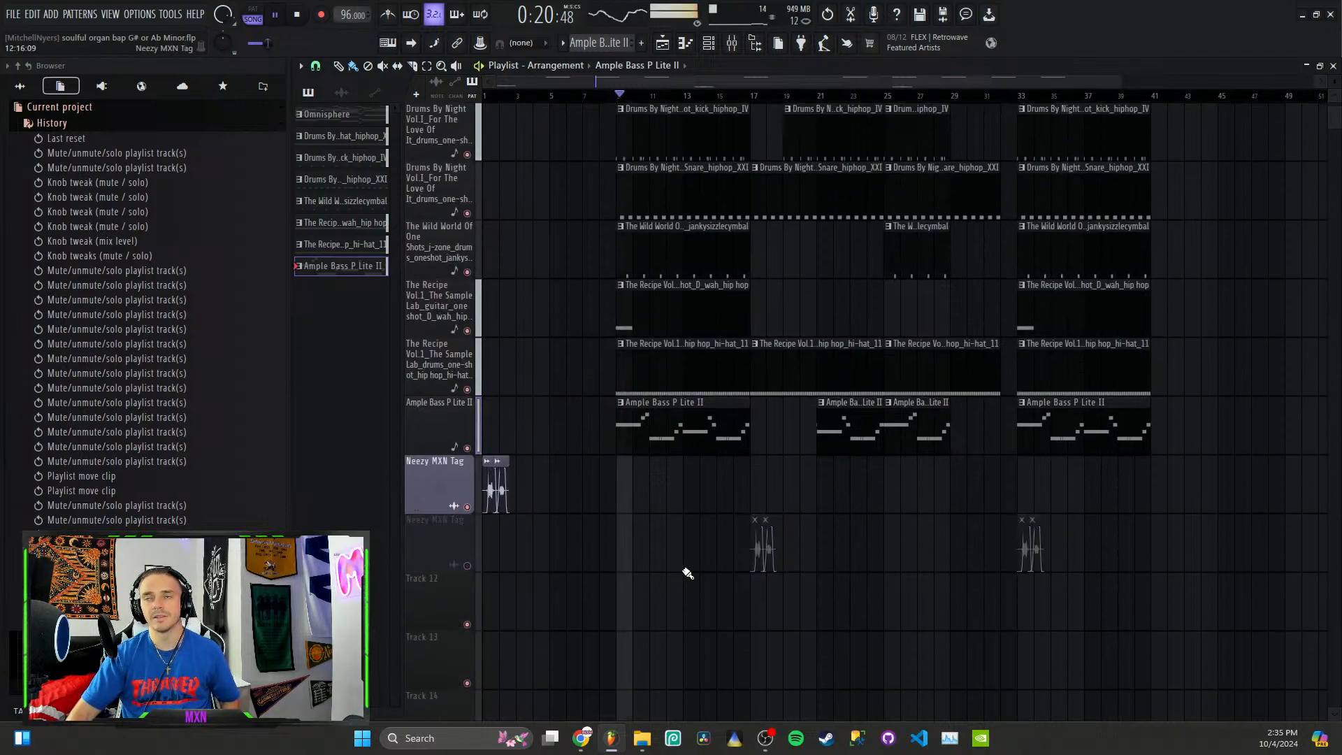
scroll(688, 573, up, 3)
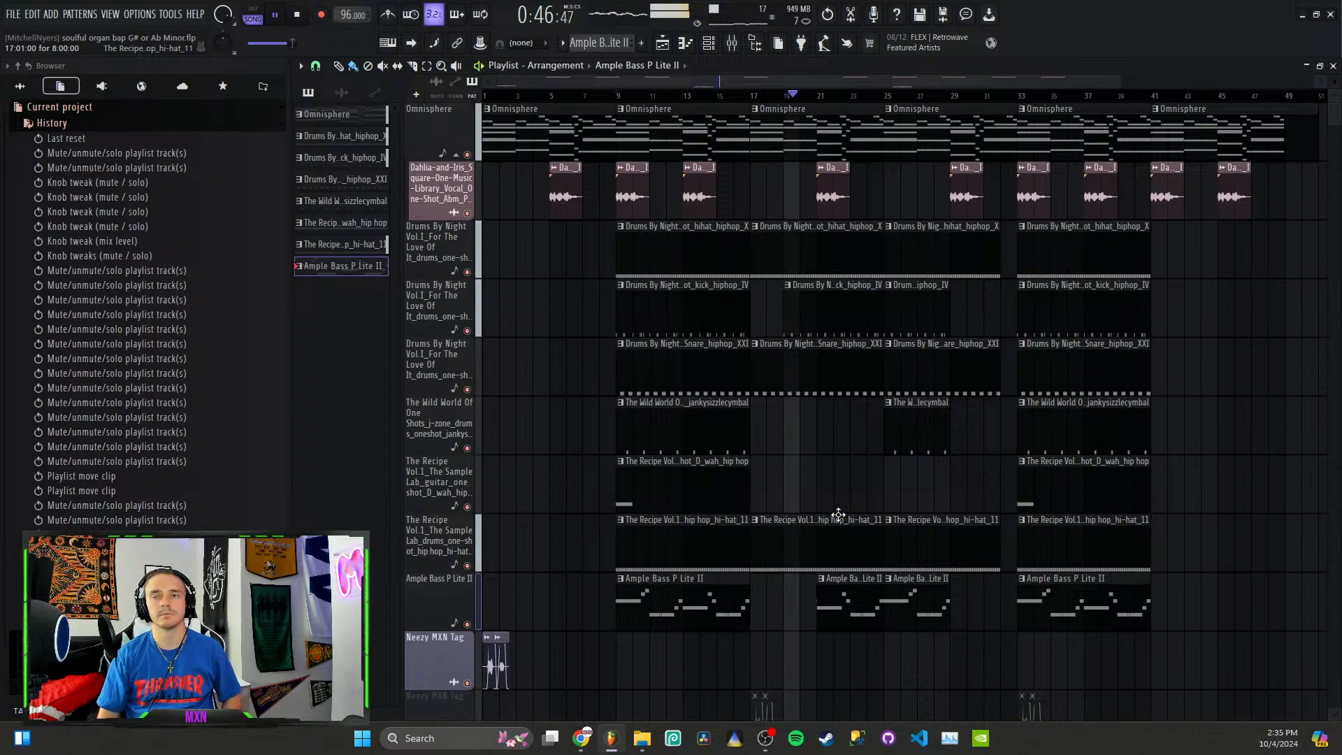
key(space)
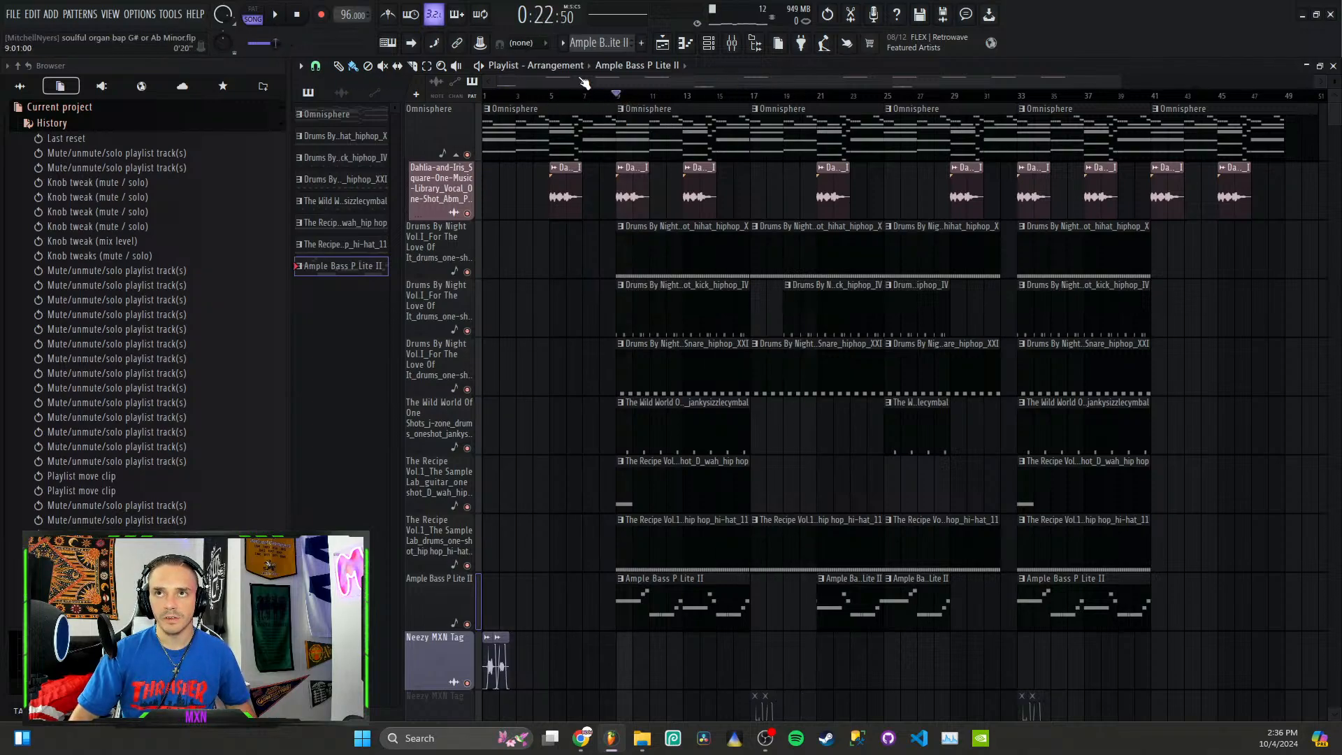
Step: Move the playhead to bar 46, near the end of the arrangement, to look over the whole song structure
mouse_move(612, 88)
mouse_down()
mouse_move(491, 88)
mouse_move(634, 92)
mouse_move(581, 94)
mouse_move(623, 82)
mouse_up()
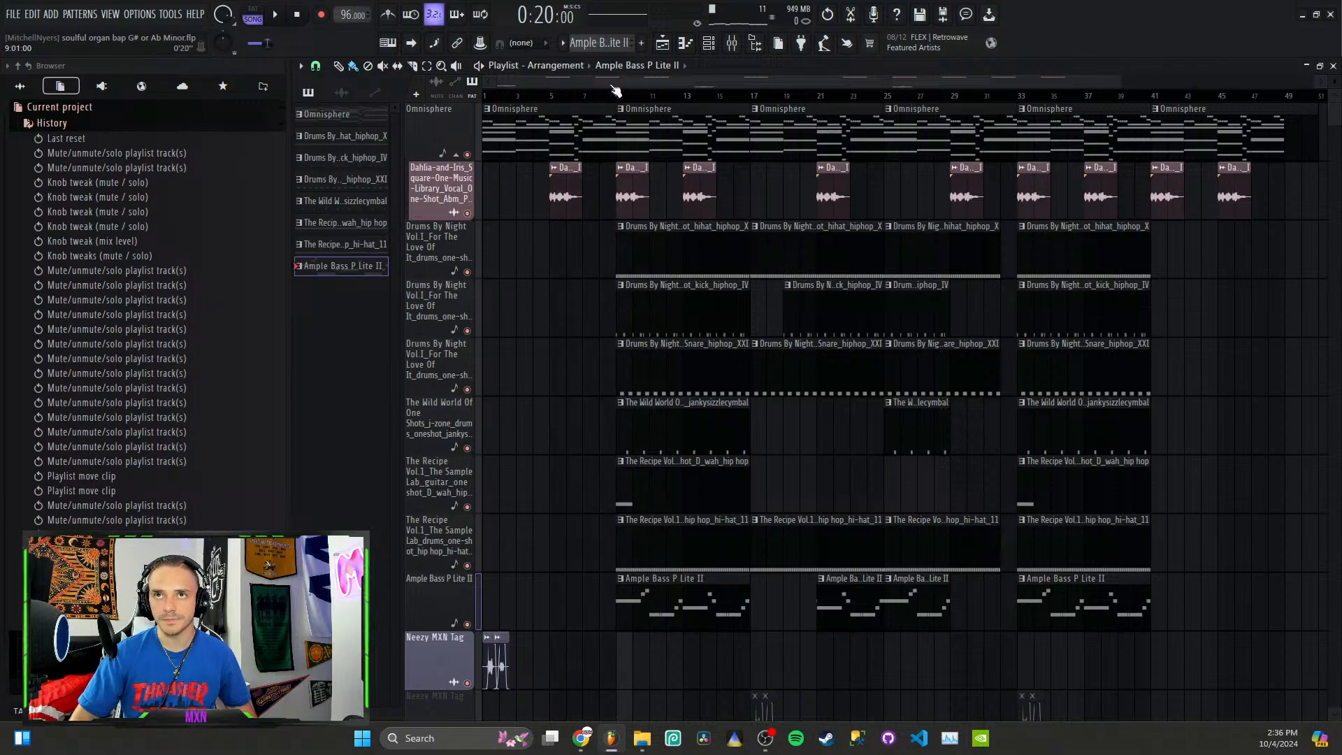
drag(612, 91, 1225, 105)
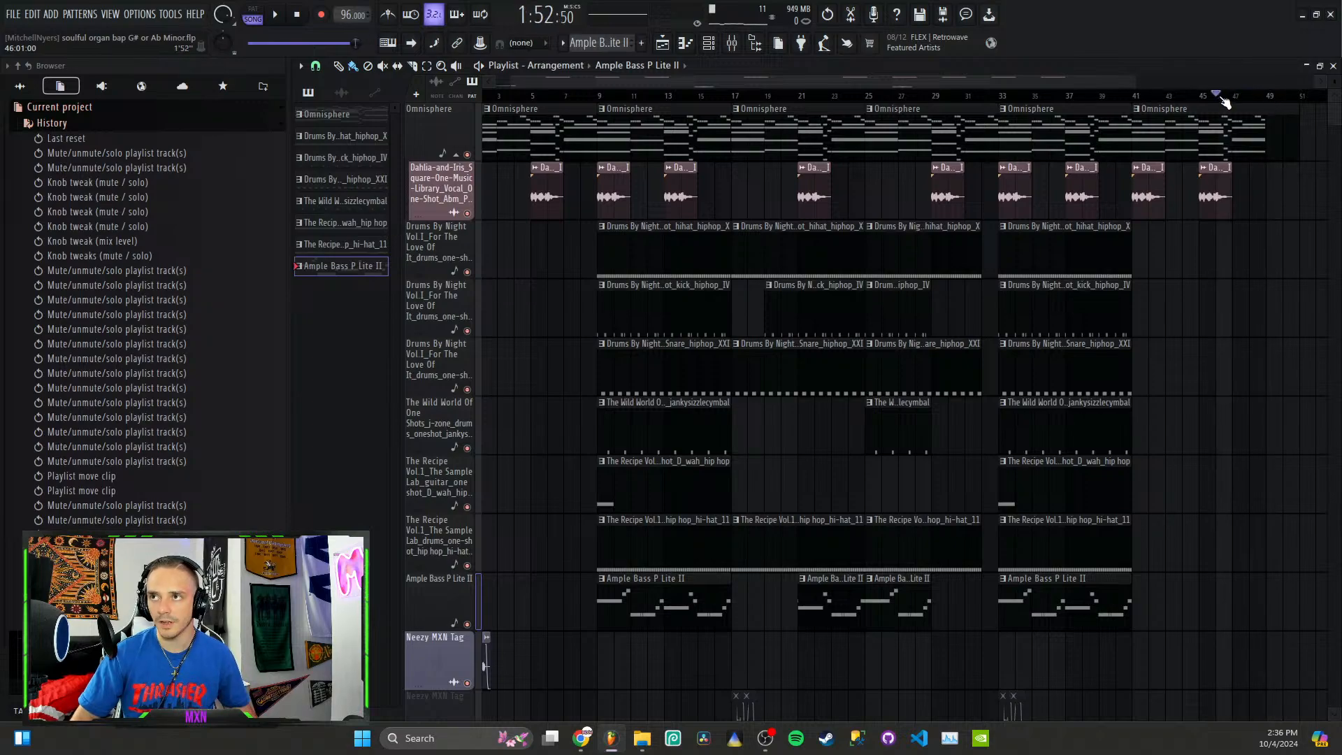
scroll(1085, 426, down, 3)
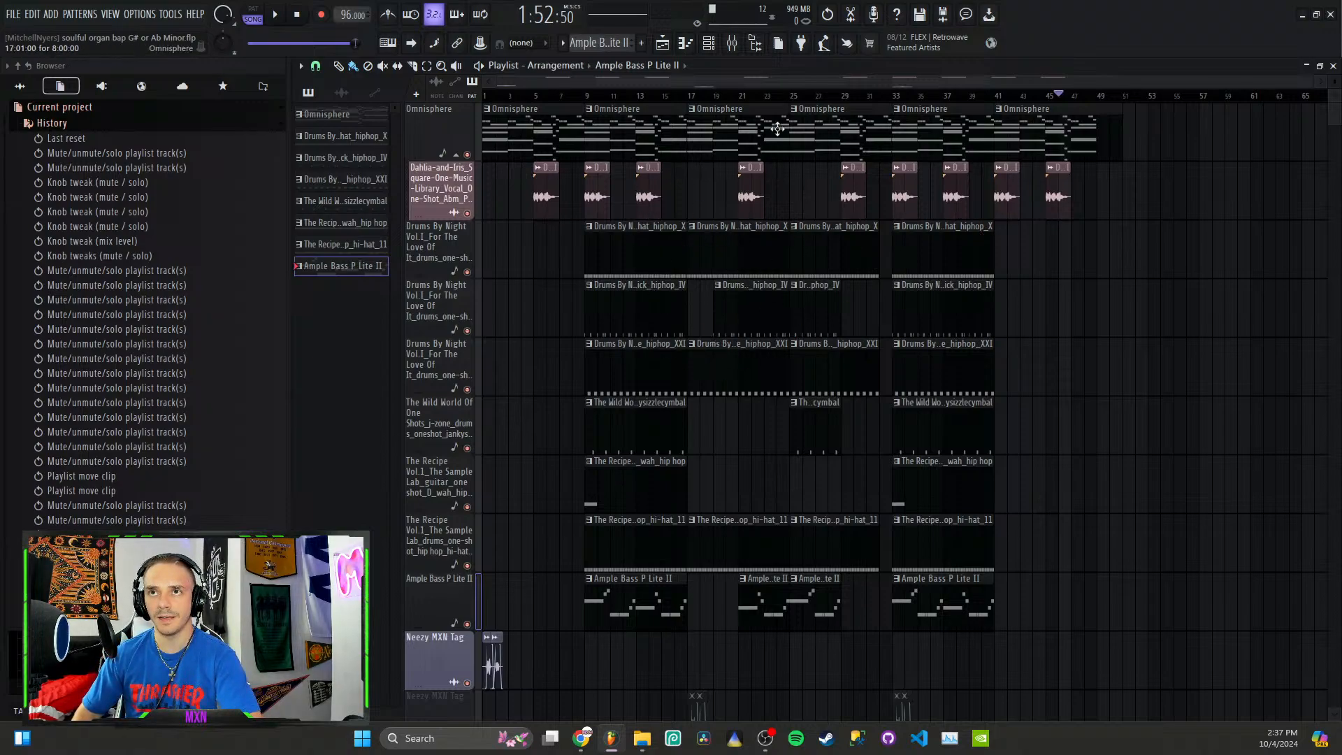
Step: Open the mixer, select the Omnisphere channel and view its Fruity Parametric EQ 2 curve, closing the plugin when done
click(732, 53)
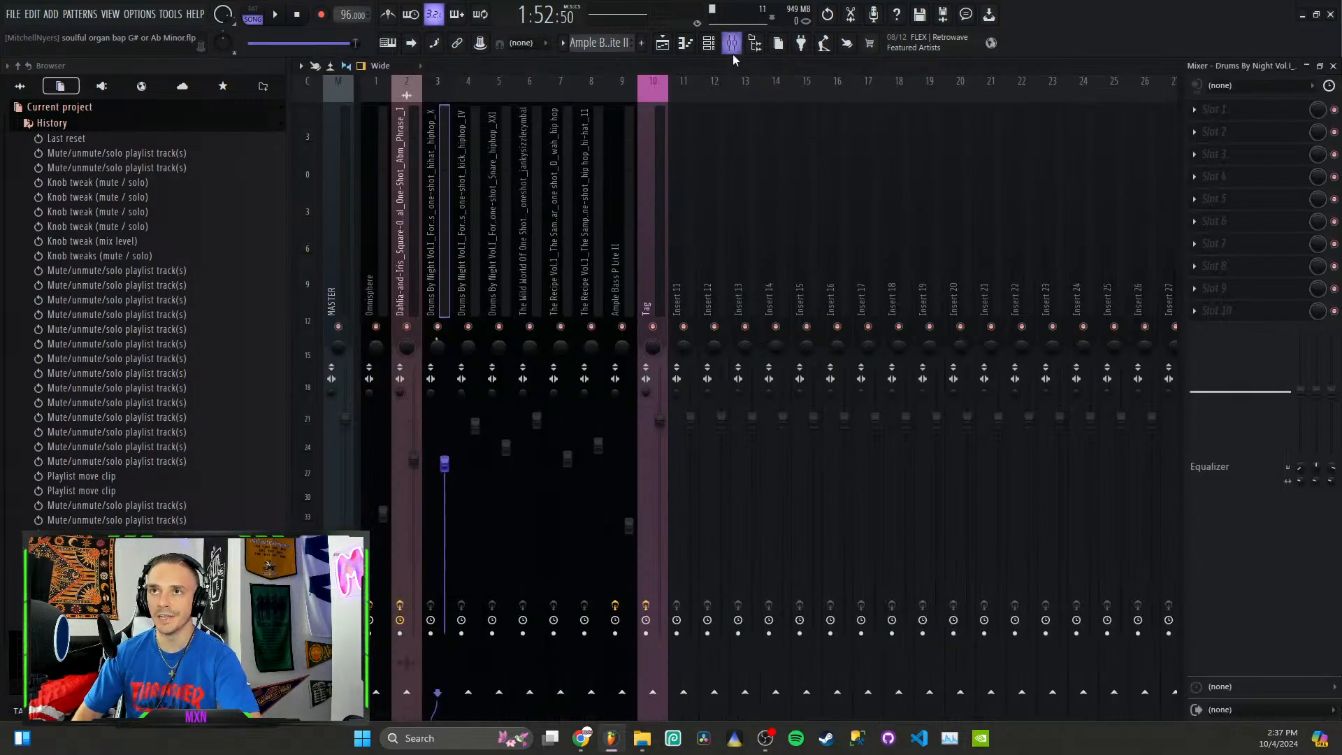
click(371, 268)
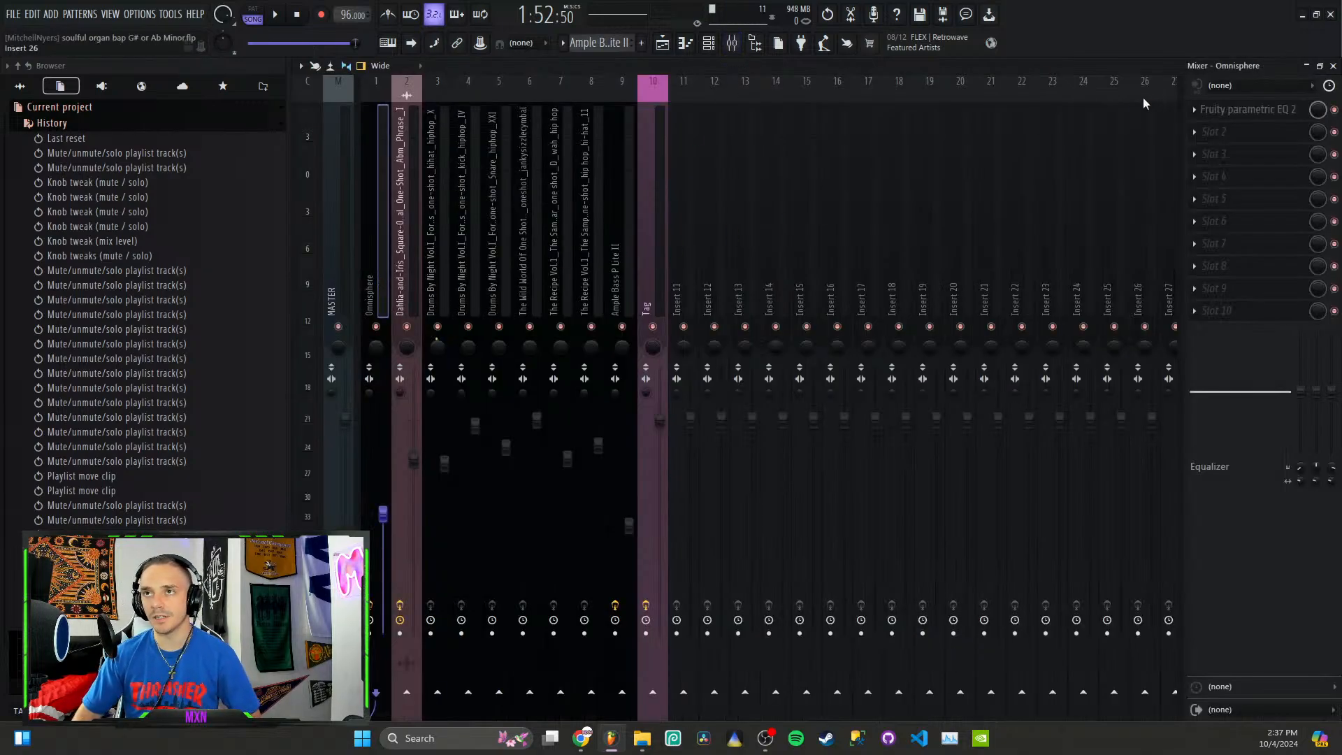
scroll(1013, 171, down, 1)
scroll(1014, 171, down, 7)
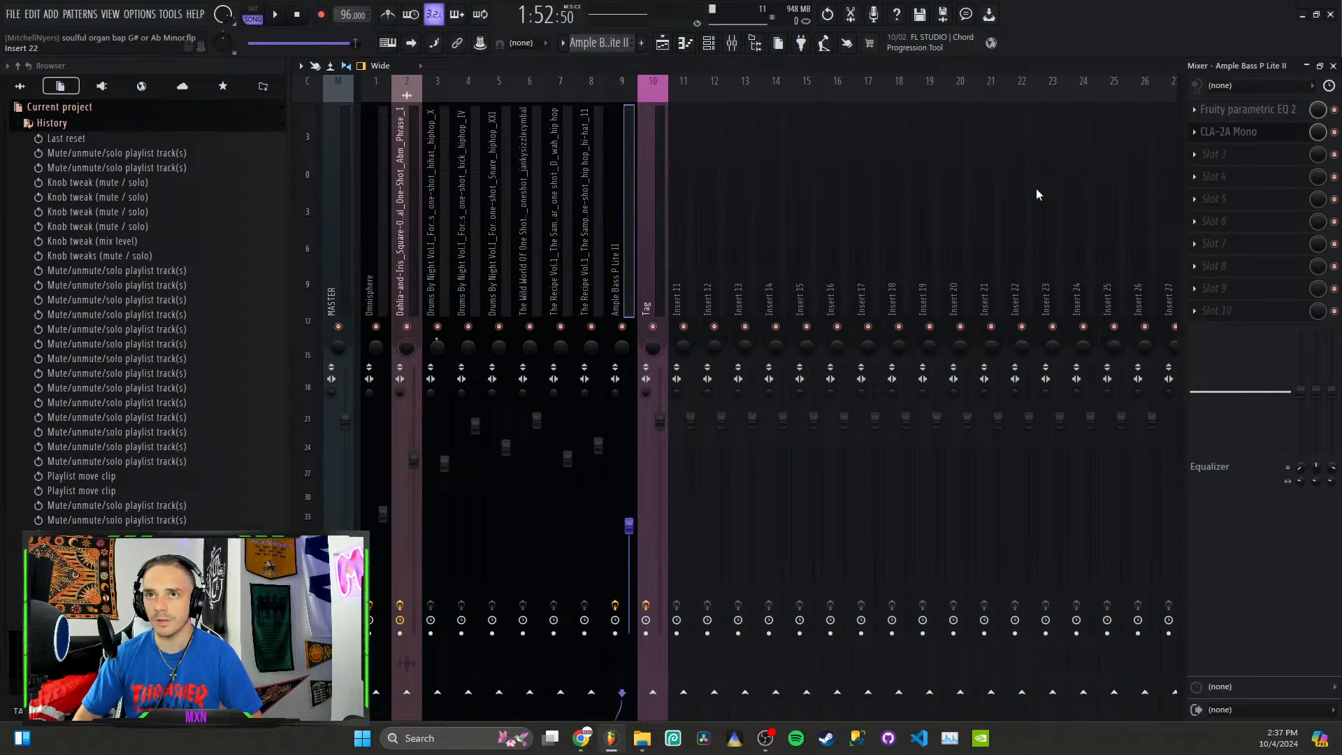
scroll(1036, 188, up, 10)
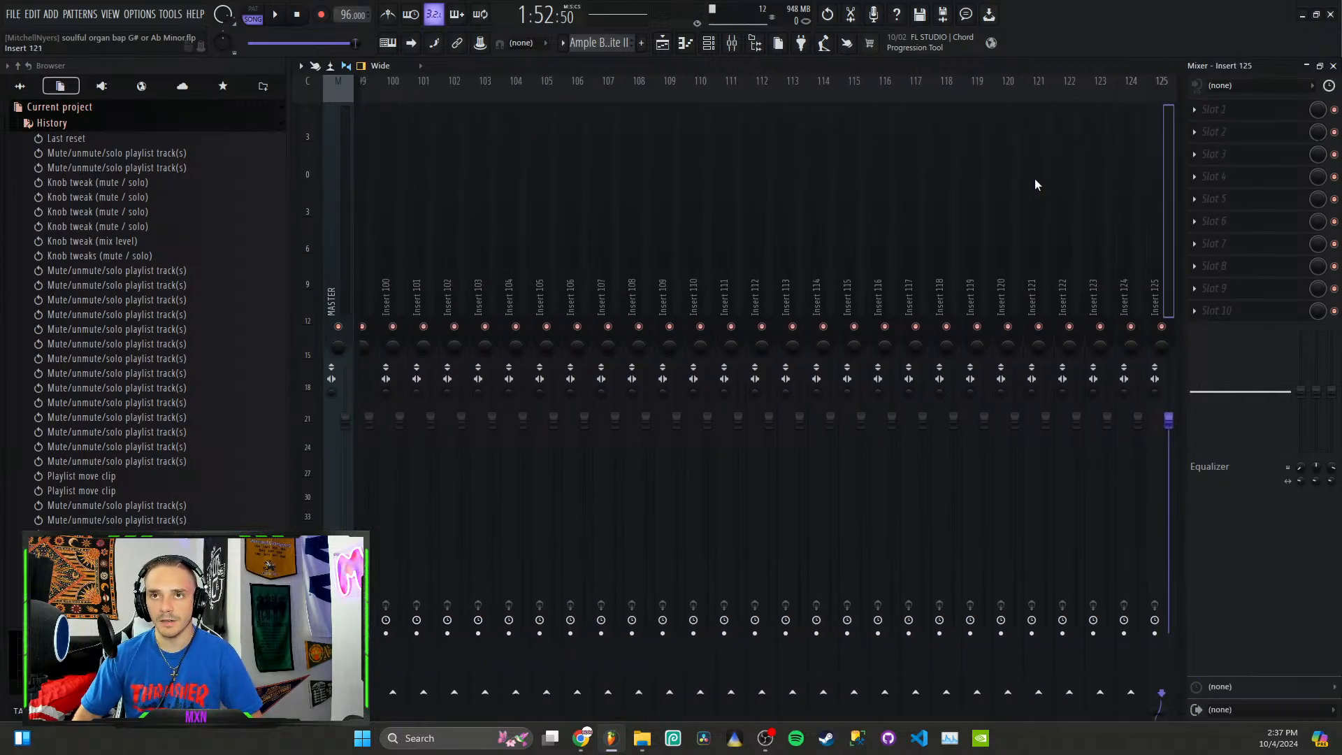
scroll(1034, 184, down, 2)
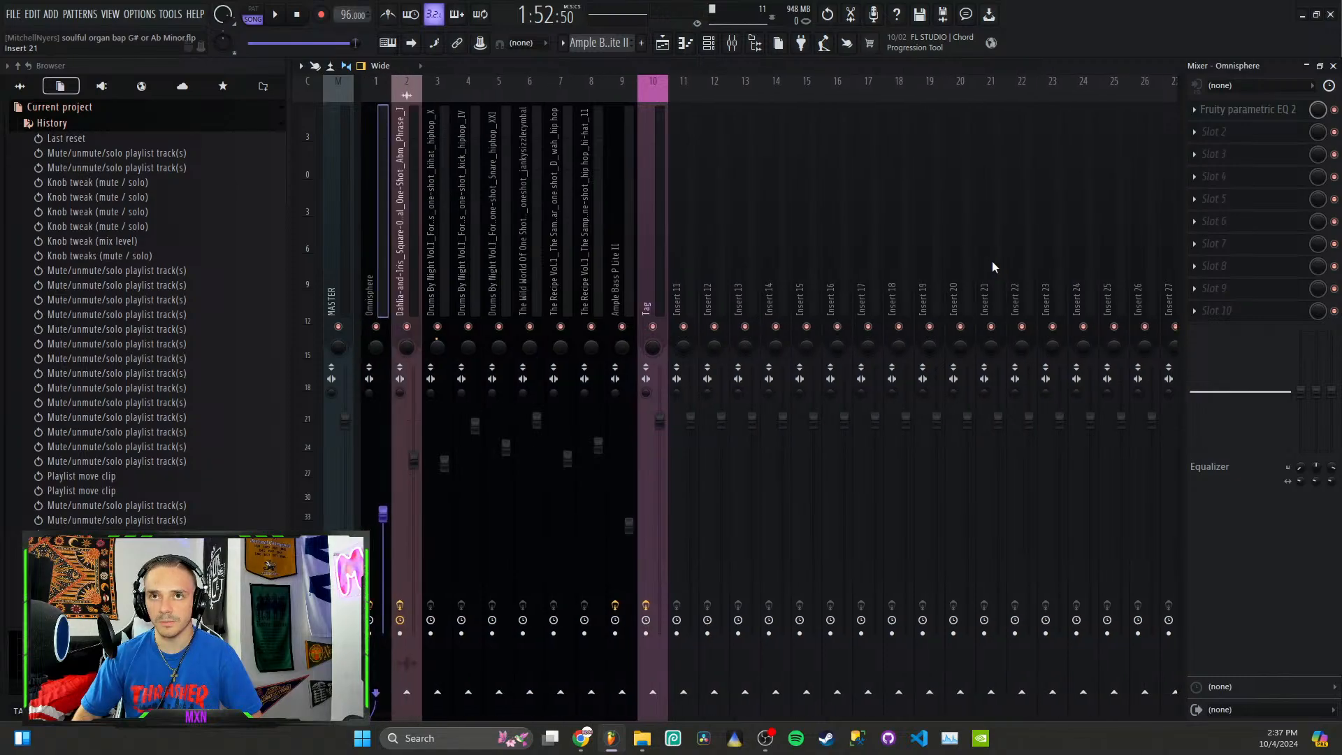
click(1233, 110)
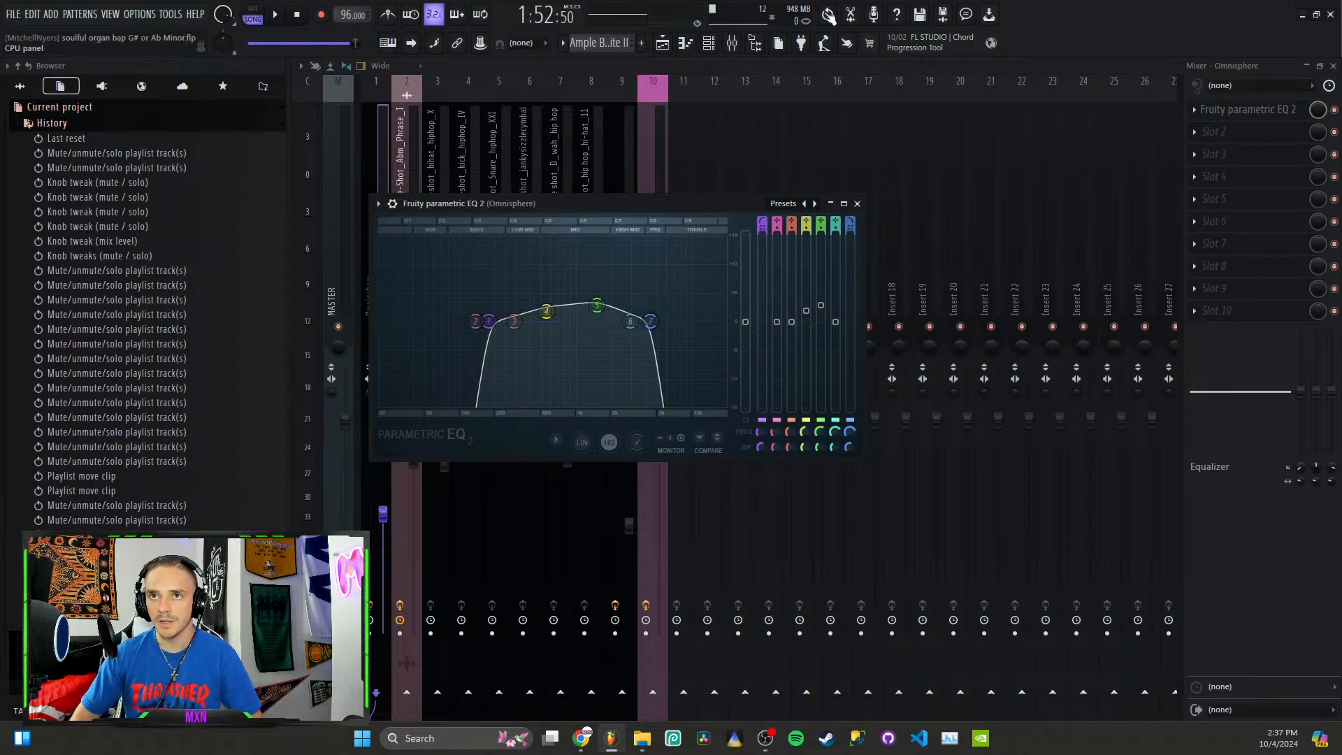
click(858, 204)
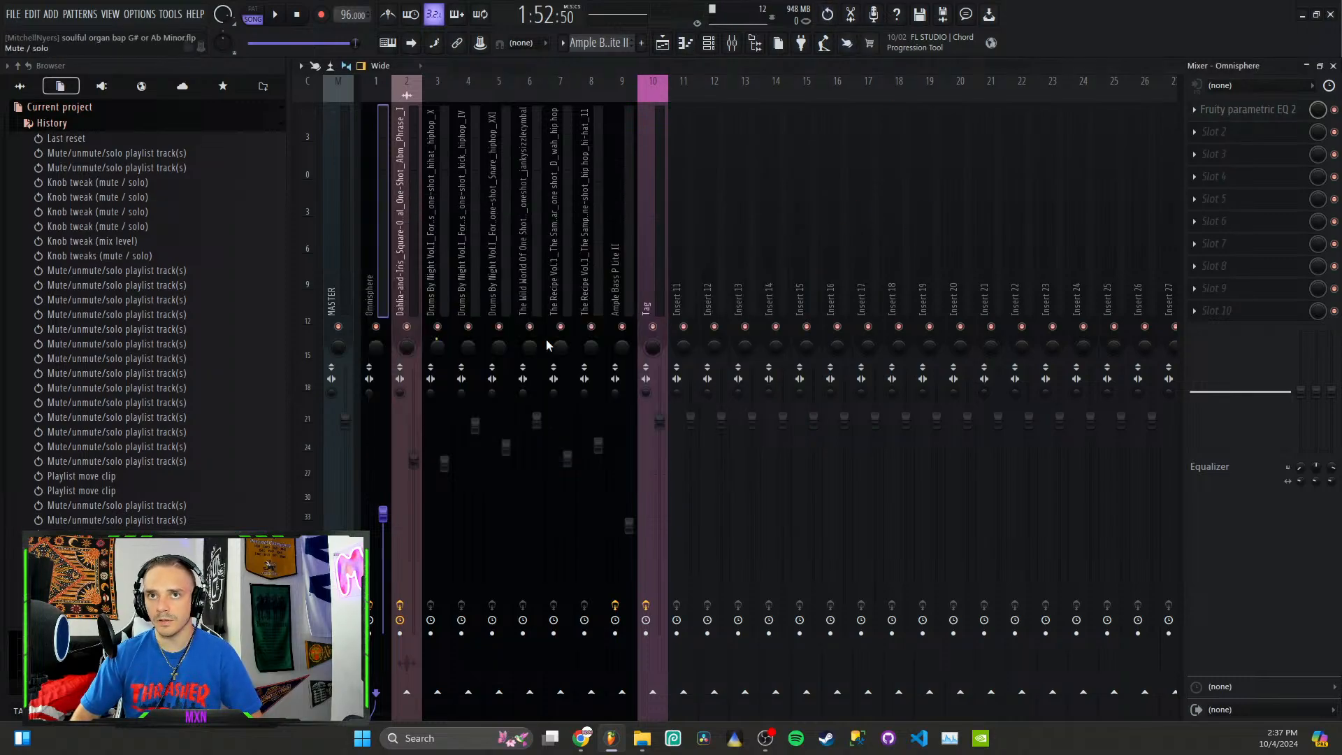
Step: Look through the effect slots of the vocal phrase channel and the neighbouring Drums By Night hi-hat channel in the mixer
click(441, 292)
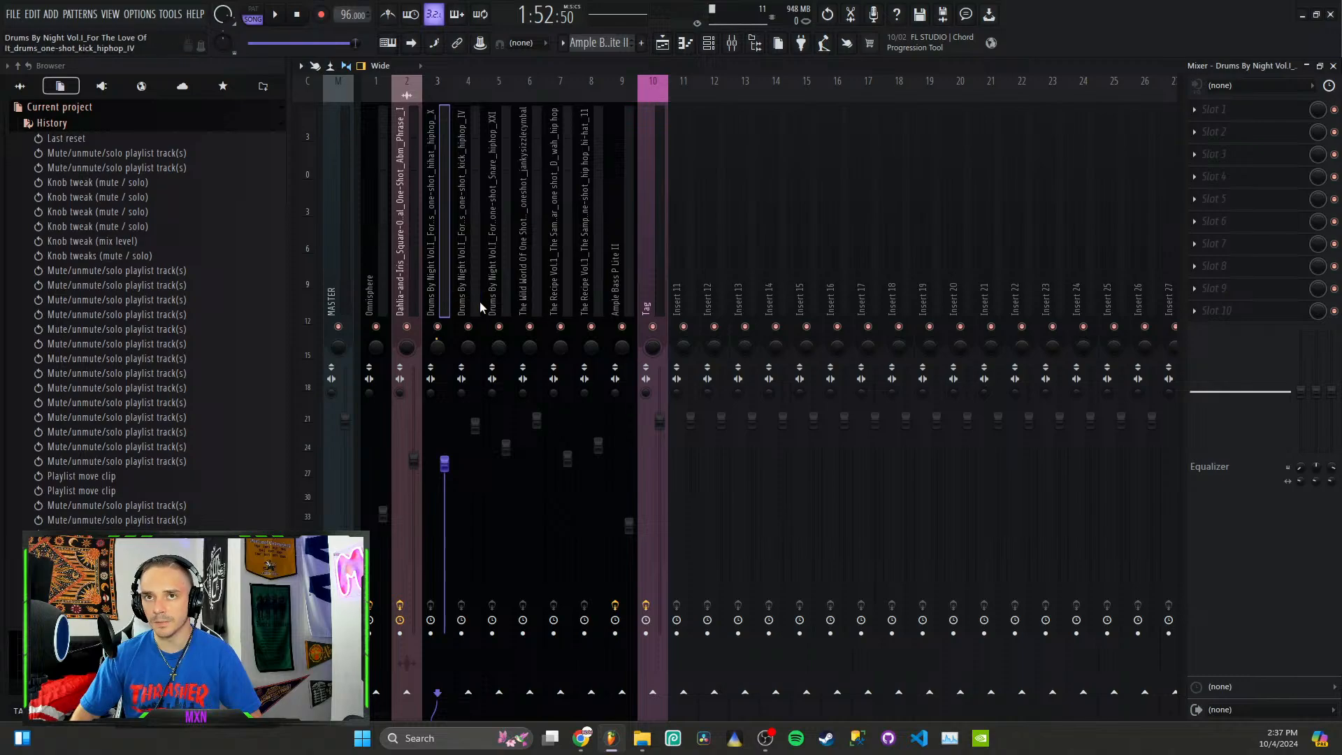
click(408, 285)
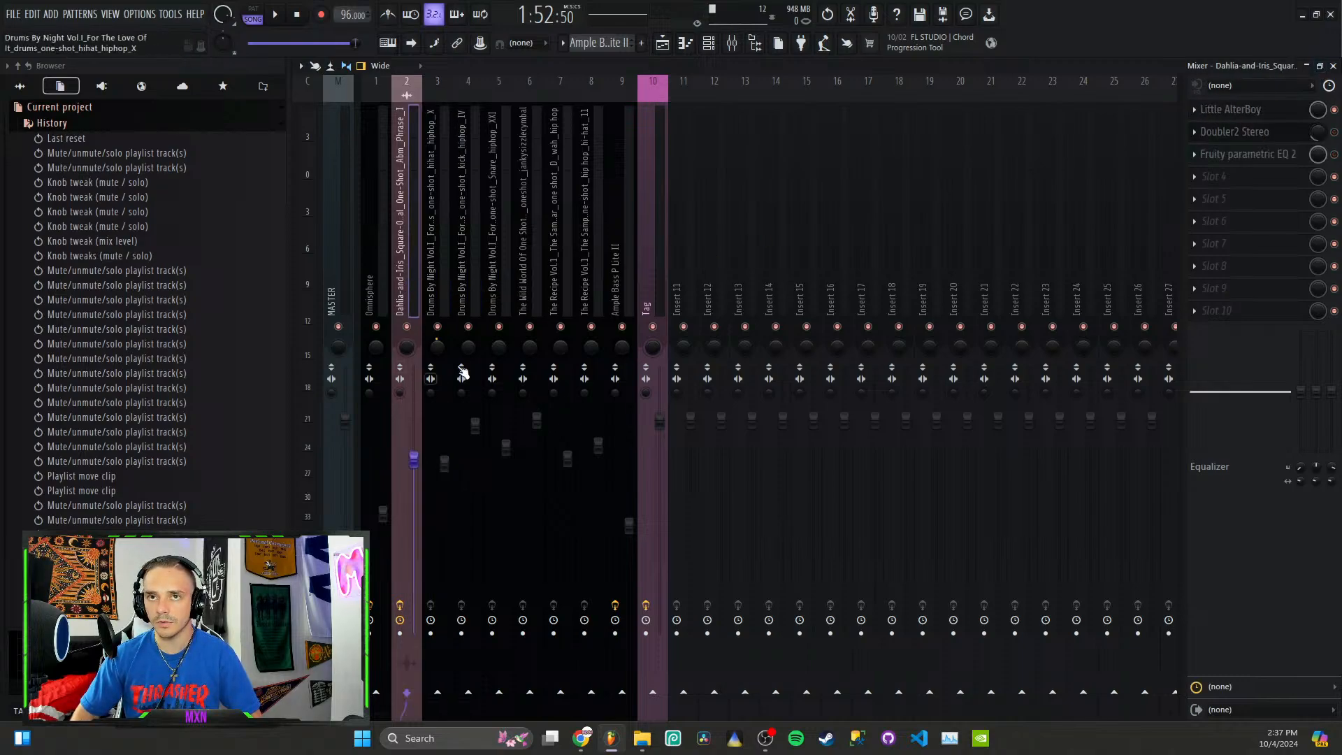
key(Left)
key(Right)
key(Right)
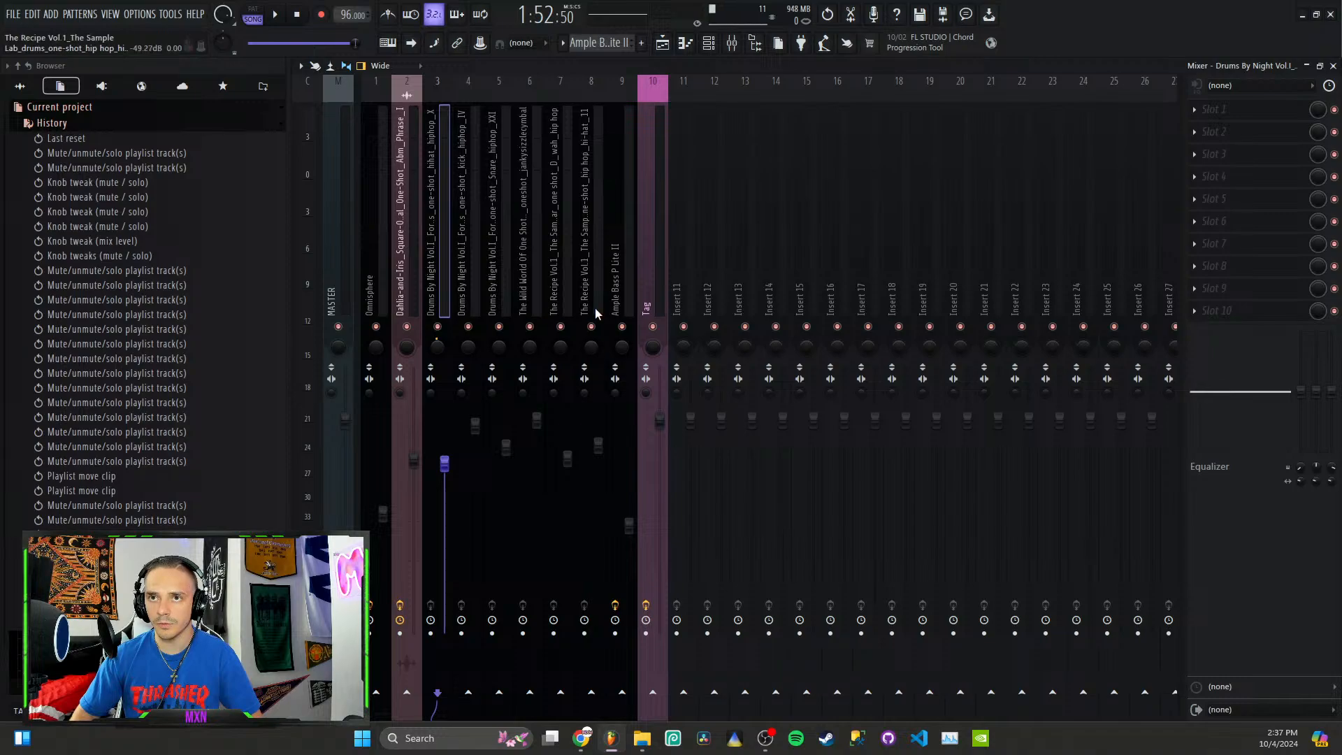
Step: Select The Recipe Vol.1 hi-hat channel, play the beat from bar 9 while watching the mixer levels, and stop playback
click(589, 256)
key(space)
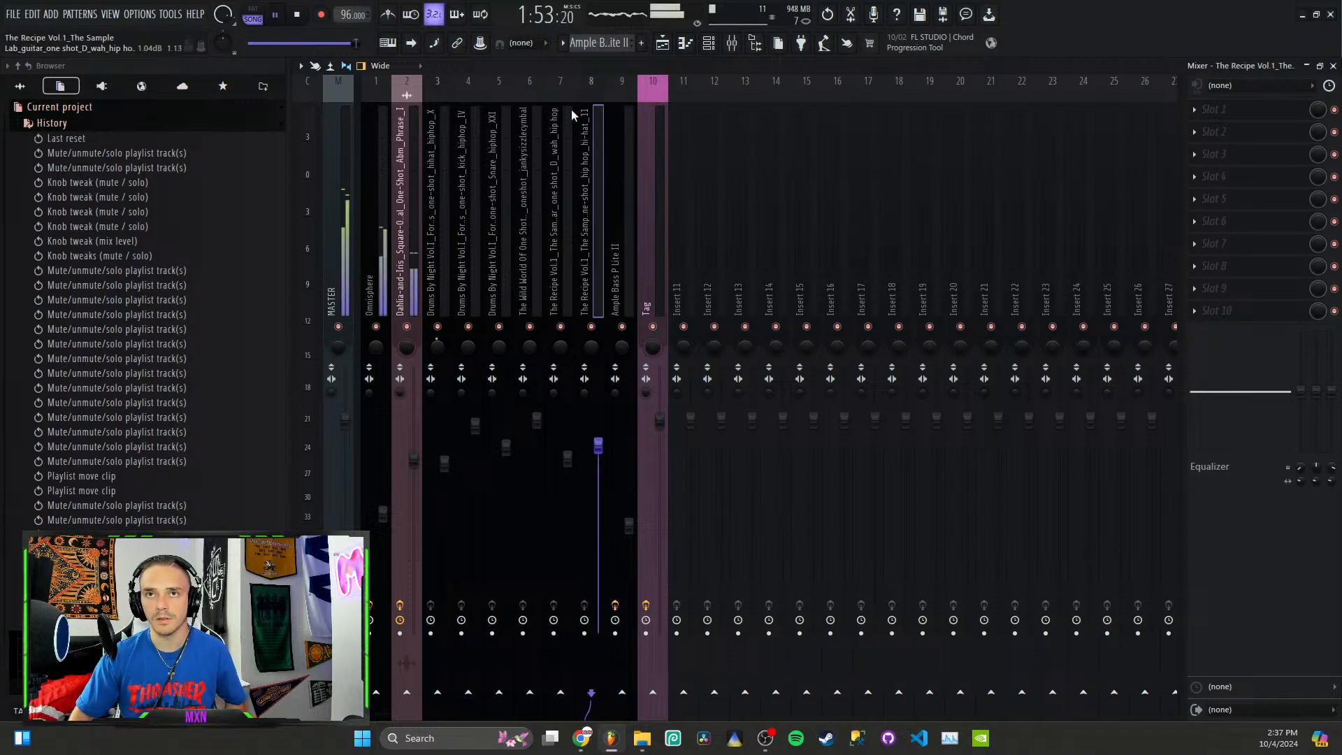
click(663, 44)
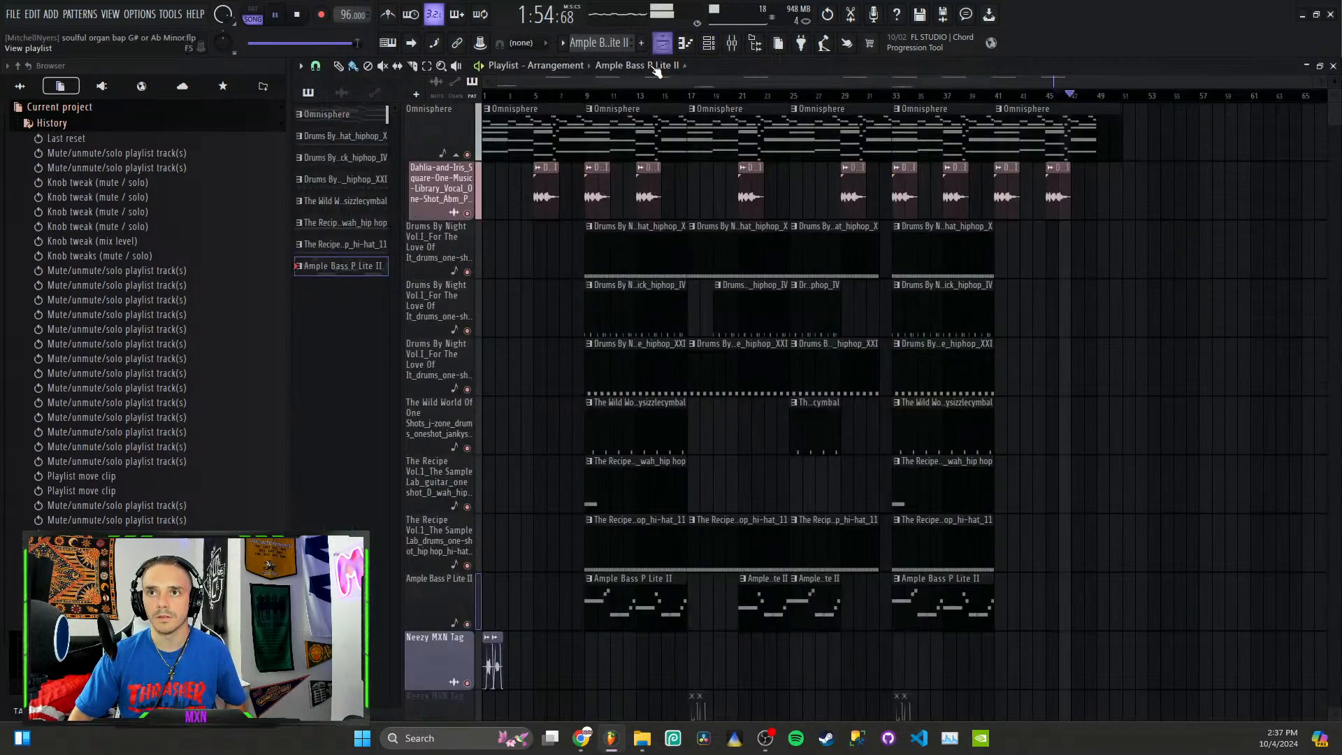
click(589, 96)
click(731, 43)
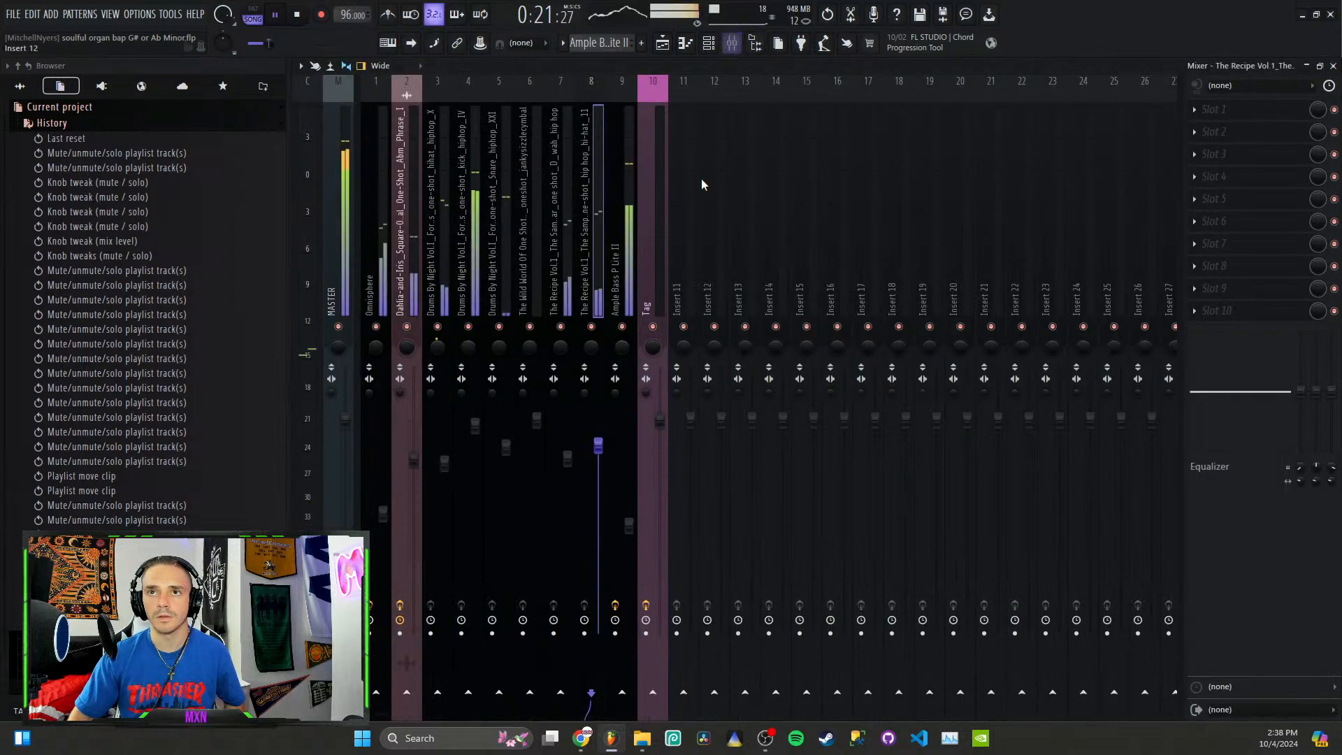
key(space)
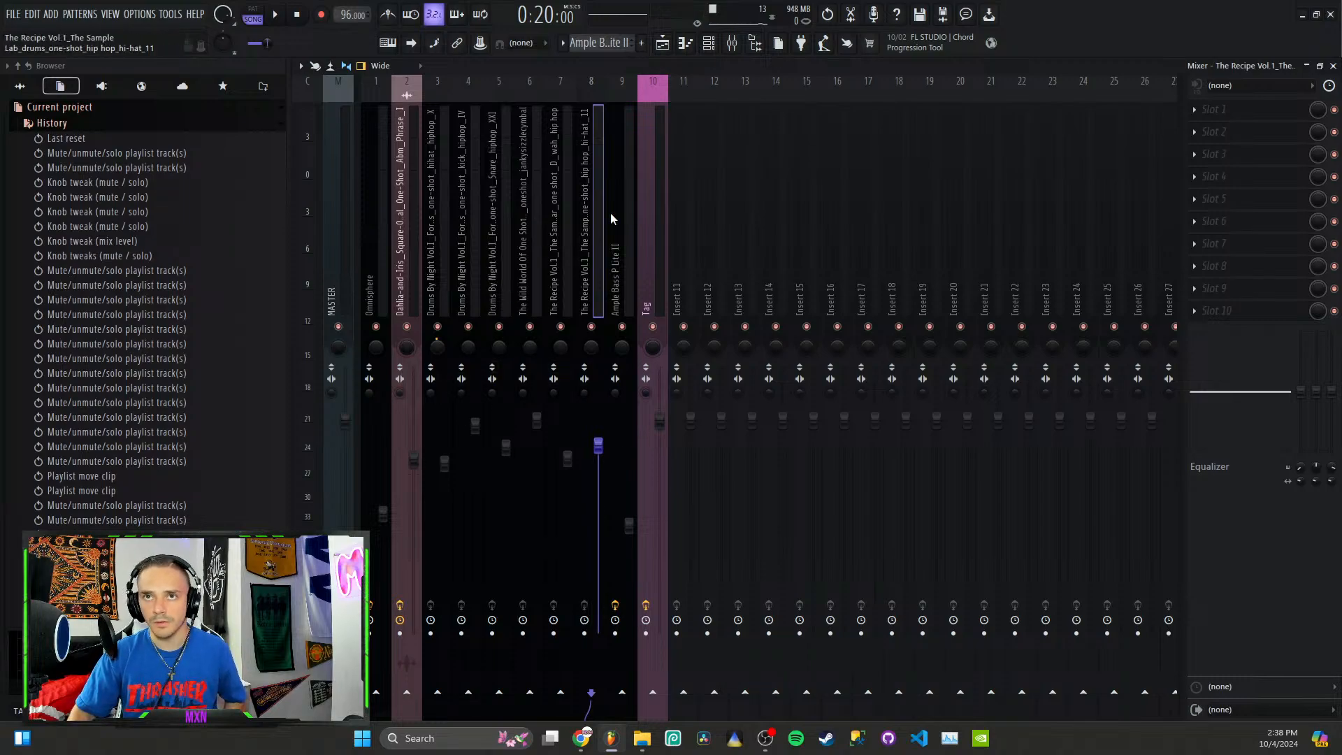
Step: View the Fruity Parametric EQ 2 and CLA-2A Mono effects on the Ample Bass P Lite II channel and return to the playlist
scroll(354, 279, right, 2)
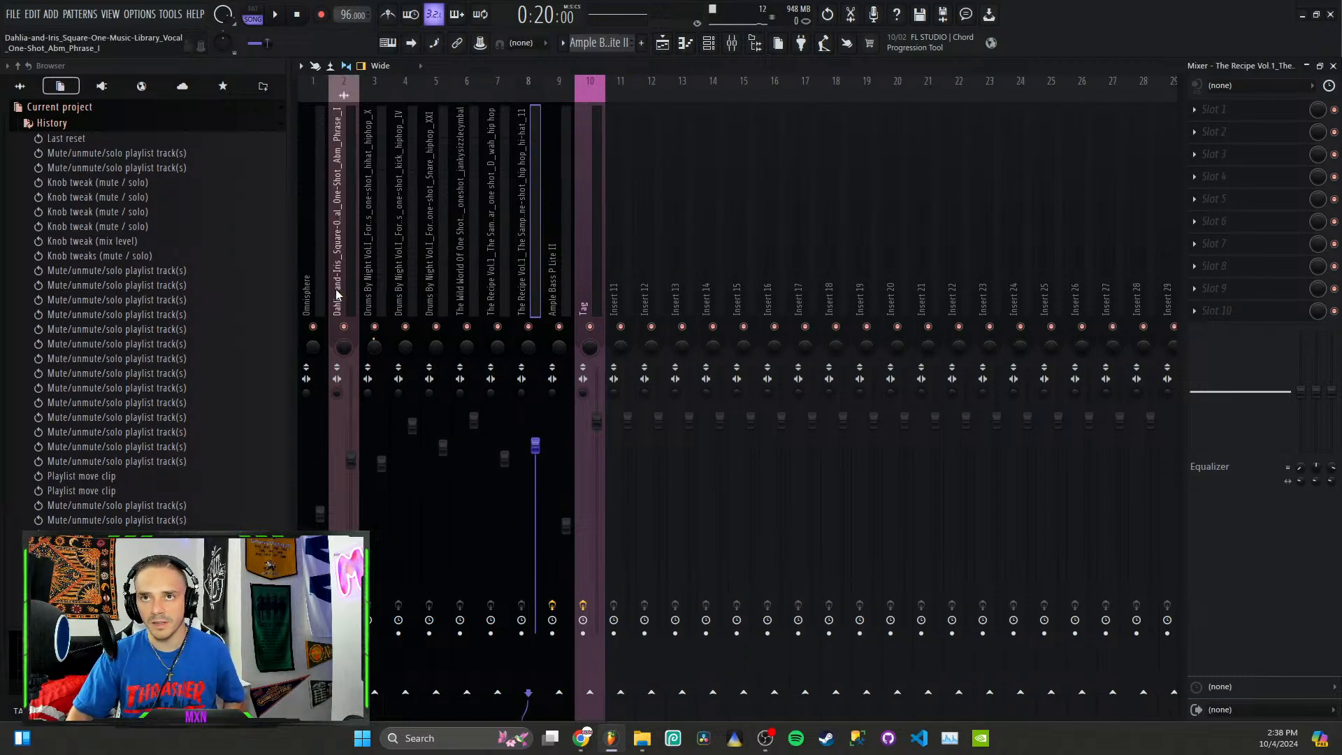
click(563, 295)
click(1266, 117)
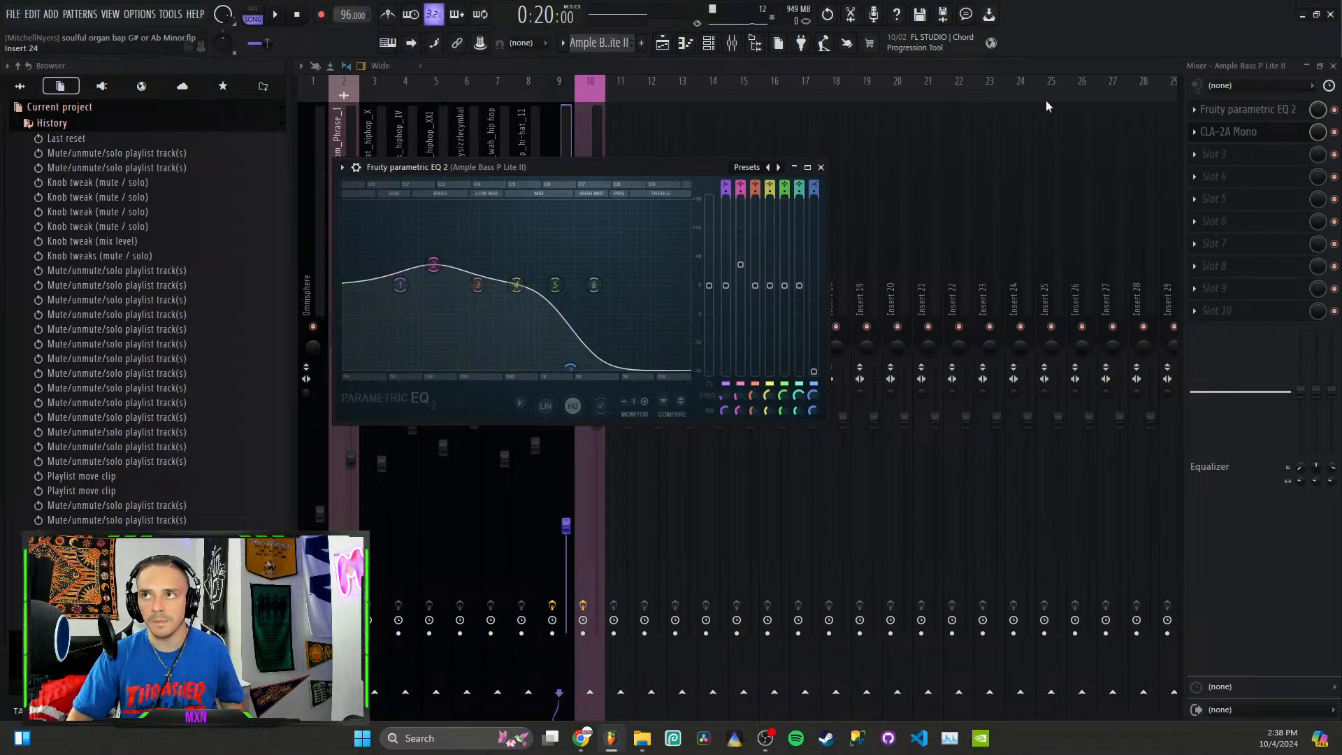
click(1228, 131)
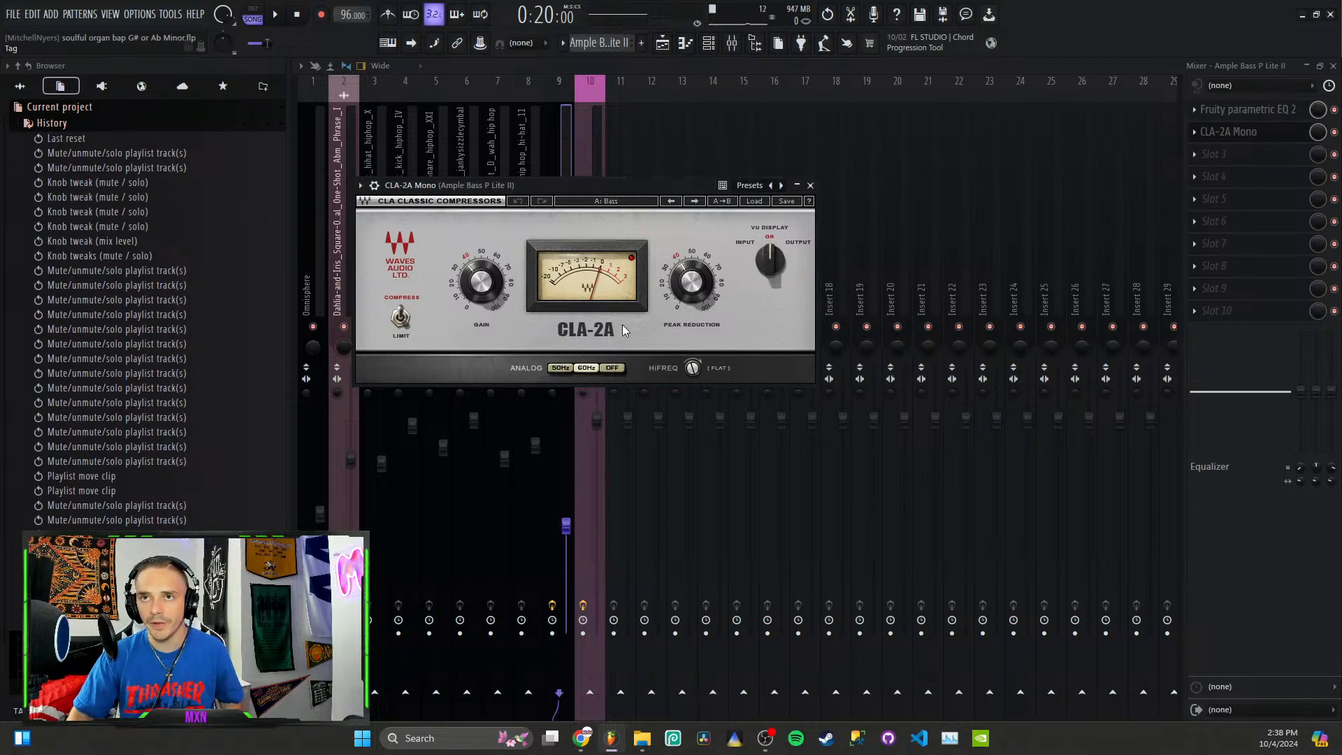
click(810, 186)
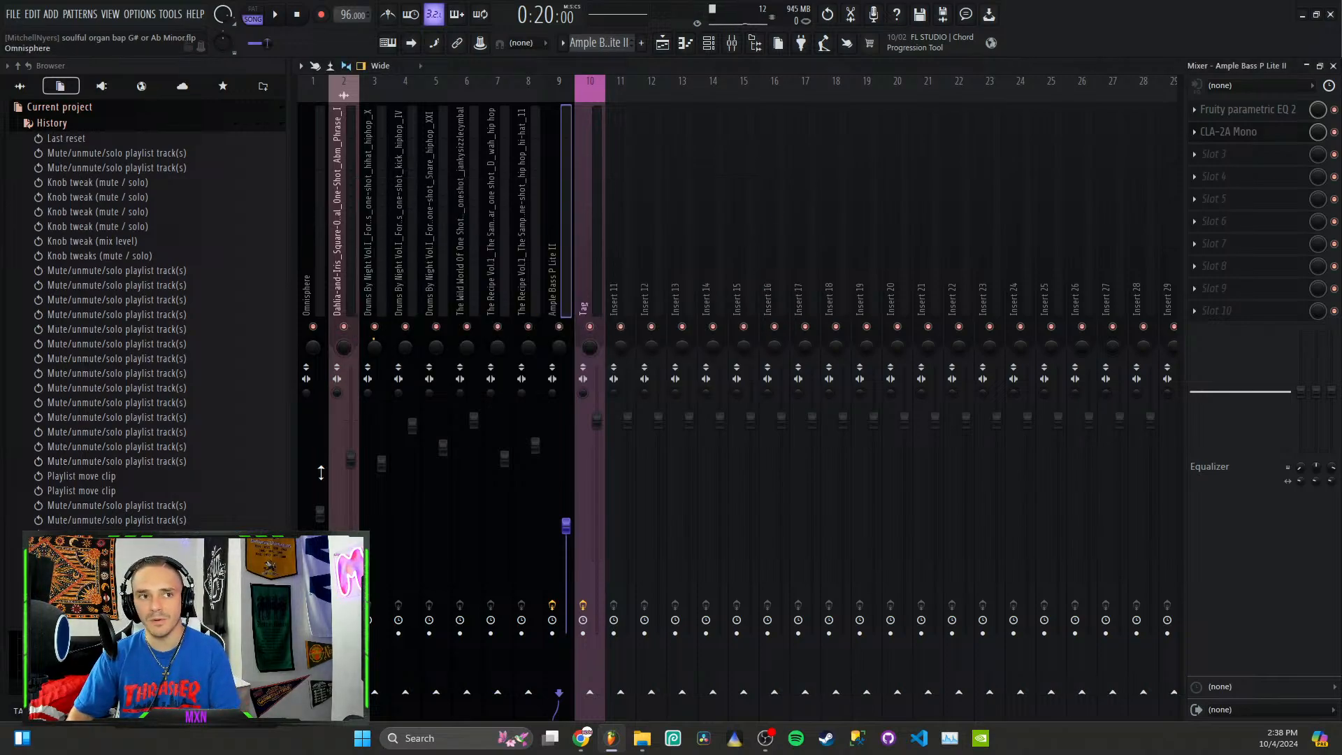
click(662, 42)
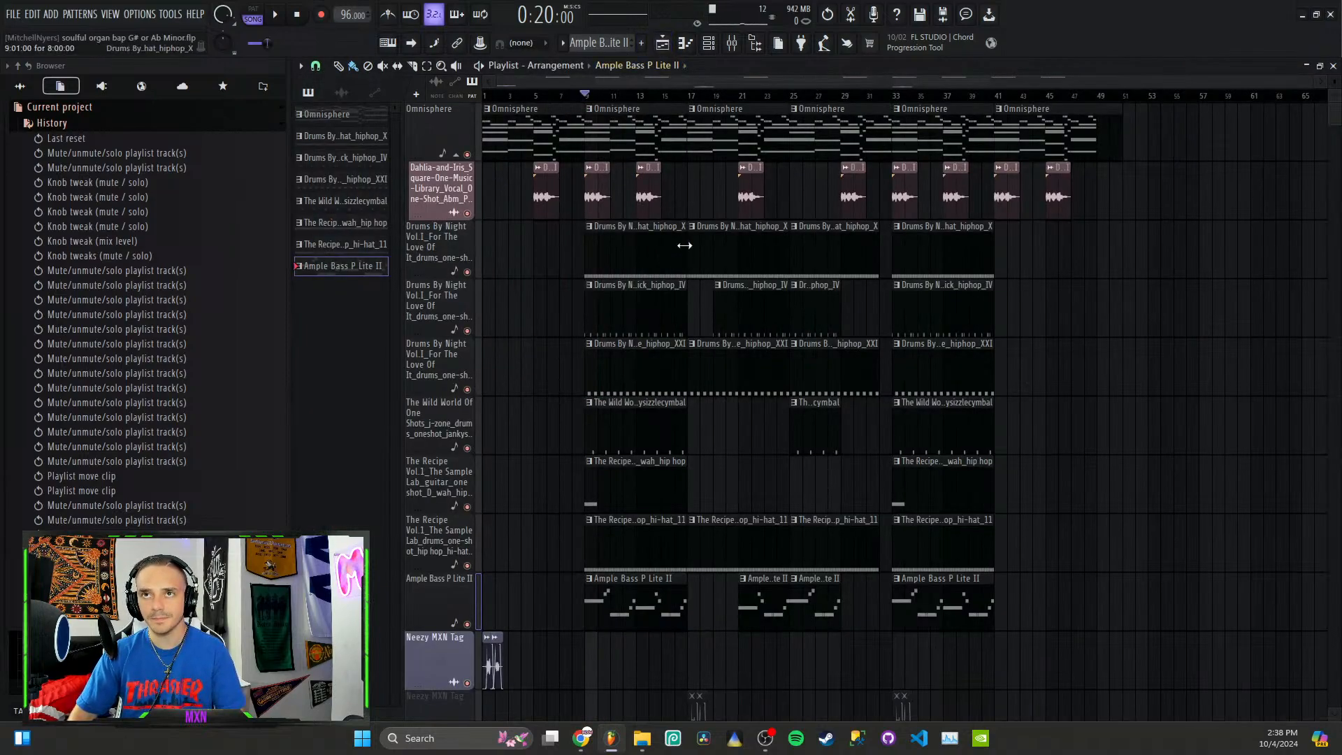